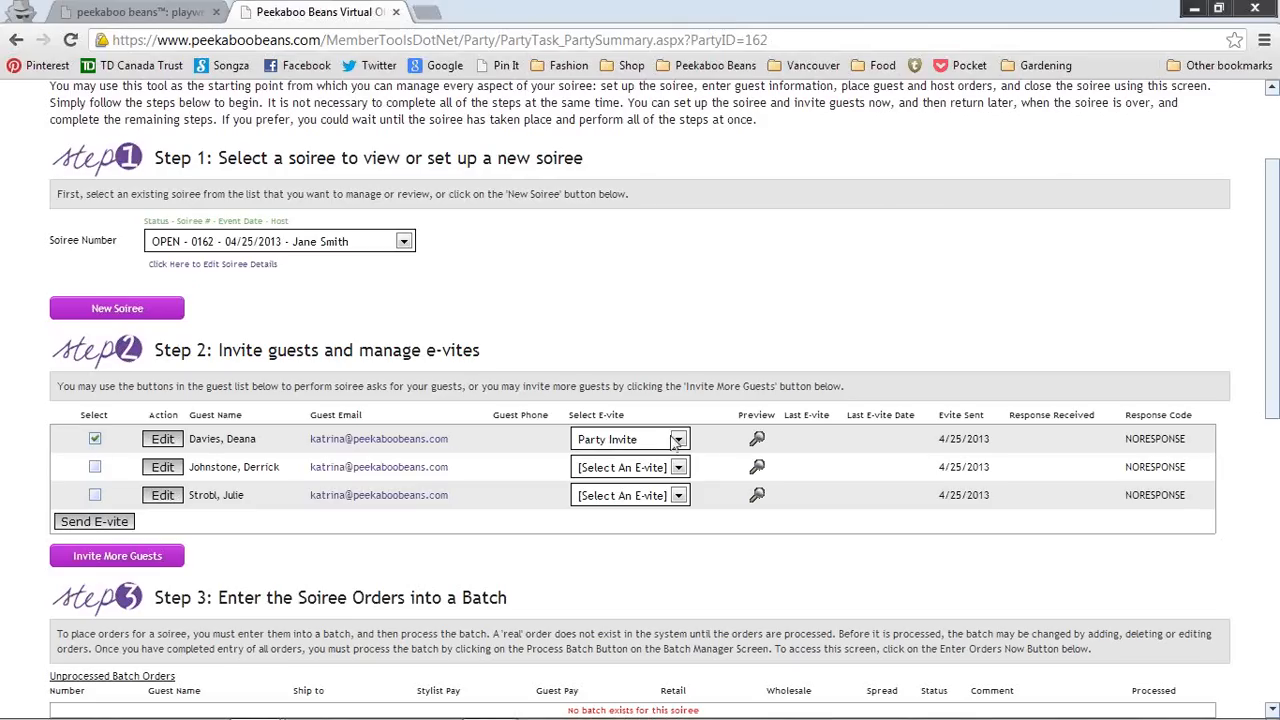
Step: Send a Party Invite e-vite to the first guest of soiree 162, then scroll down to Step 3
click(679, 440)
click(660, 477)
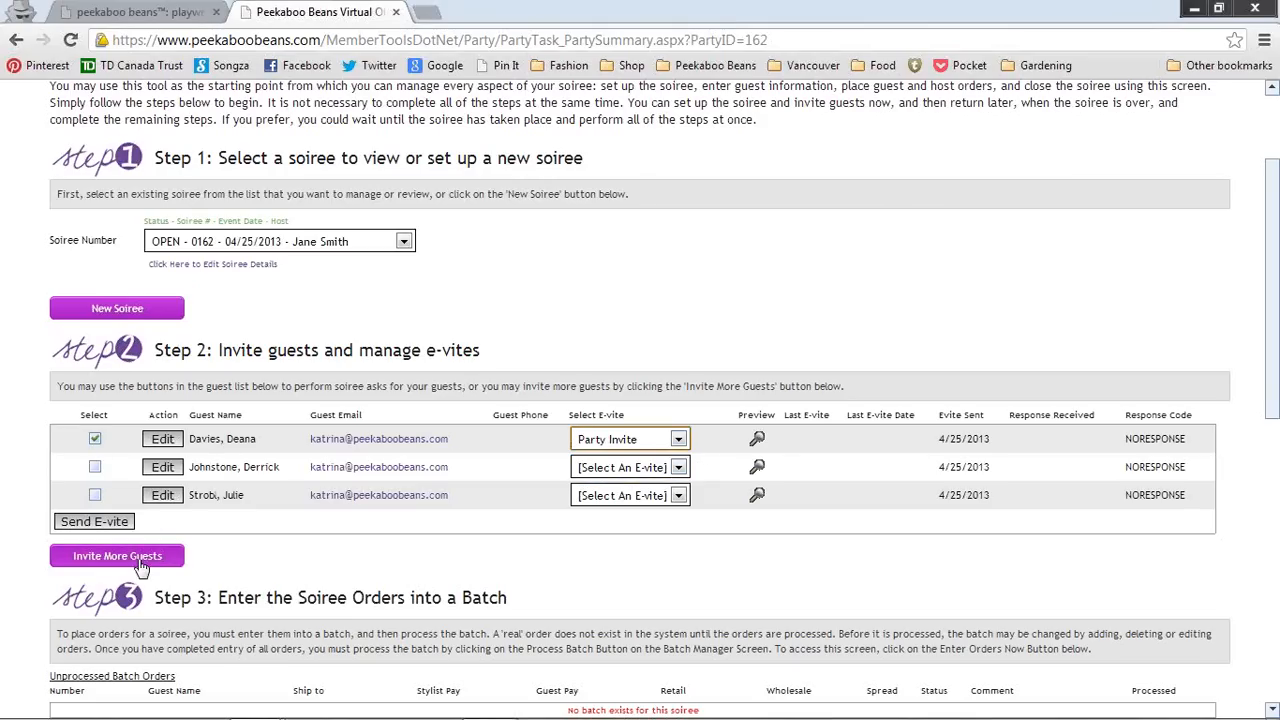
click(98, 522)
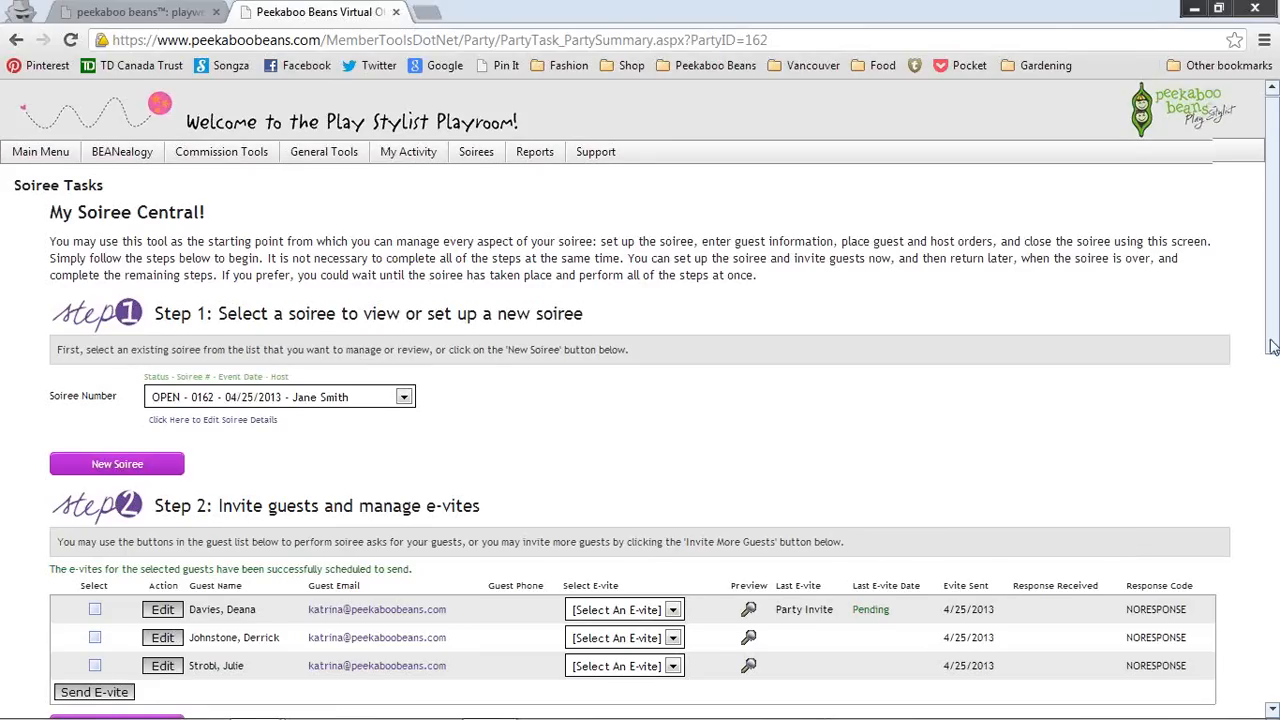
drag(1271, 338, 1275, 545)
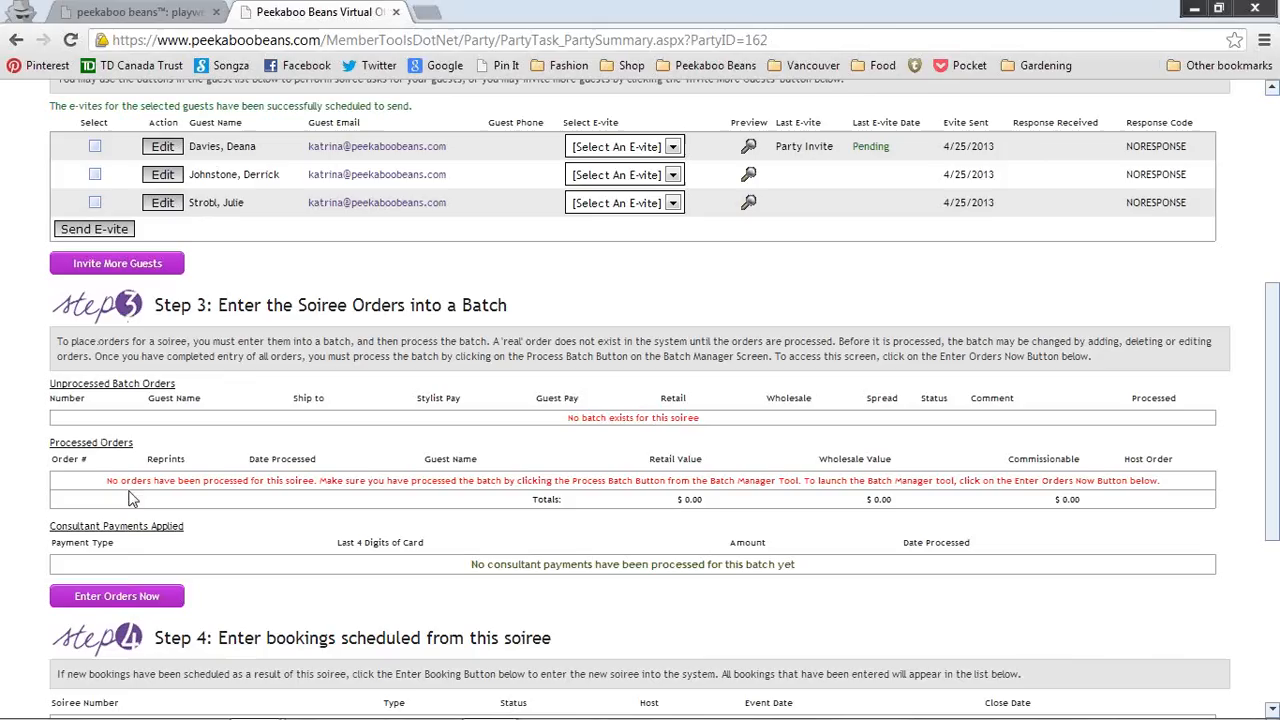
Step: Open Enter Orders Now for soiree 162 and scroll to the per-guest order section
click(120, 600)
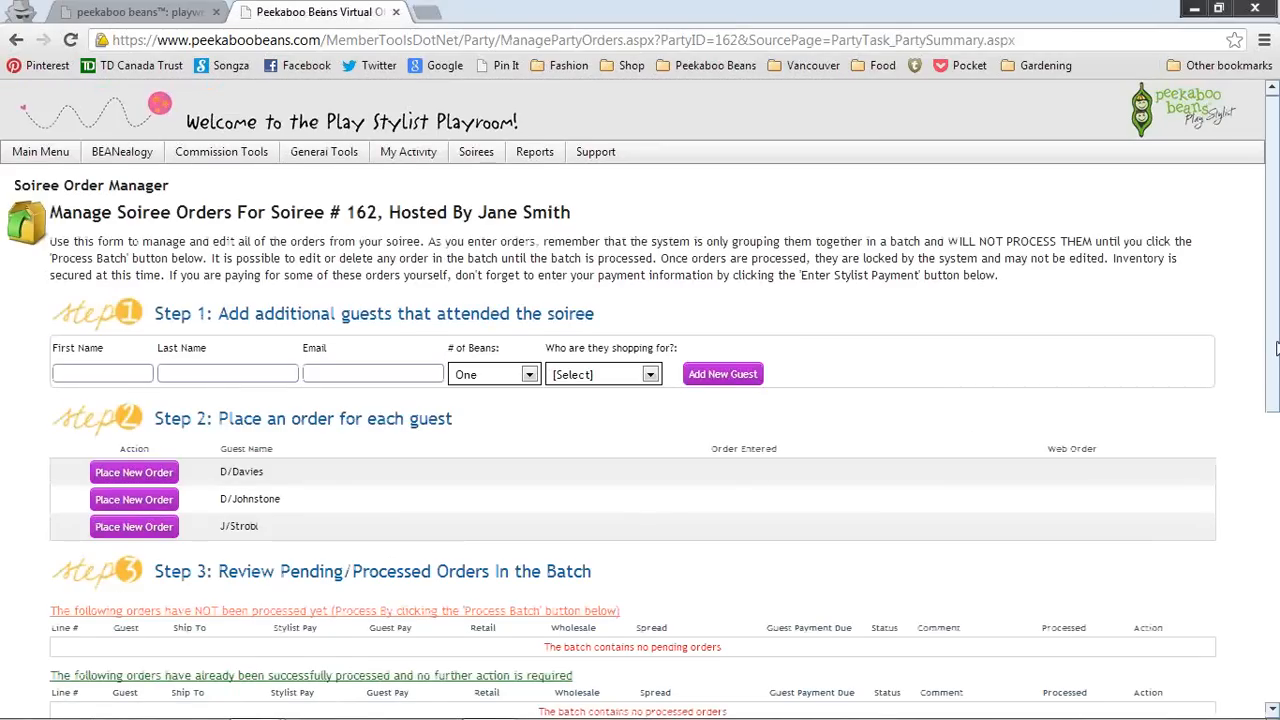
drag(1274, 350, 1274, 402)
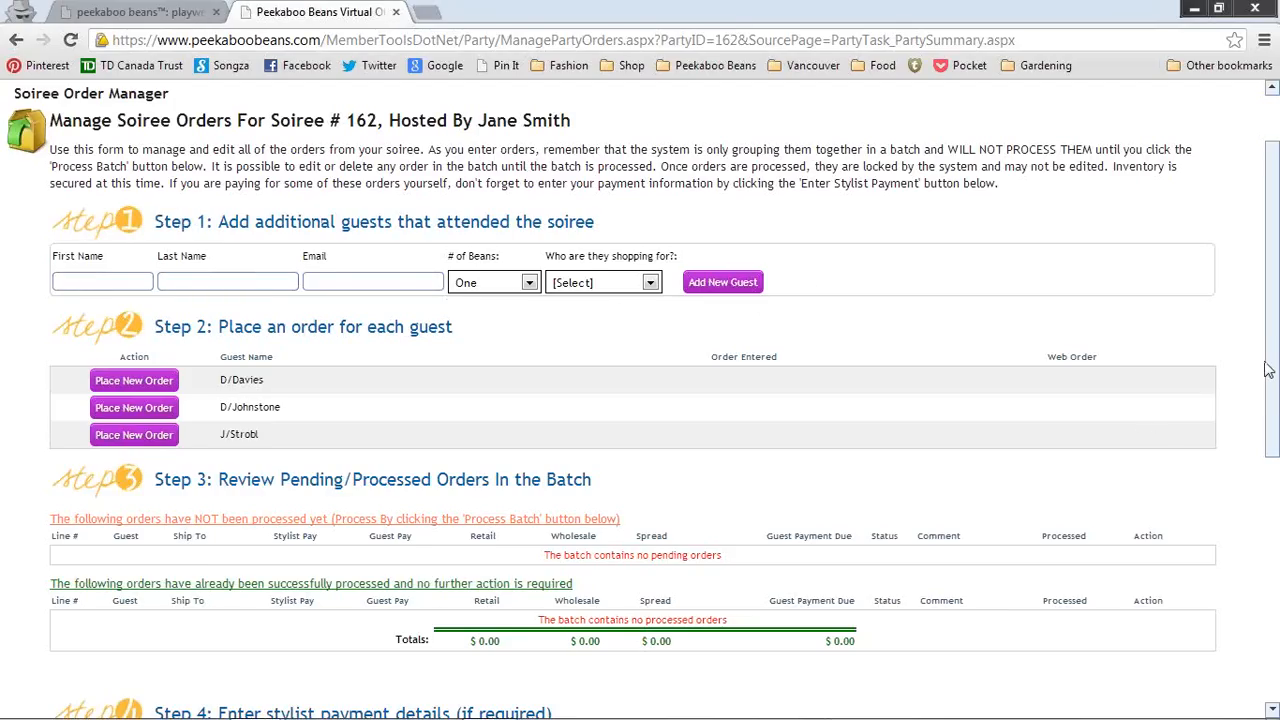
drag(1270, 356, 1272, 386)
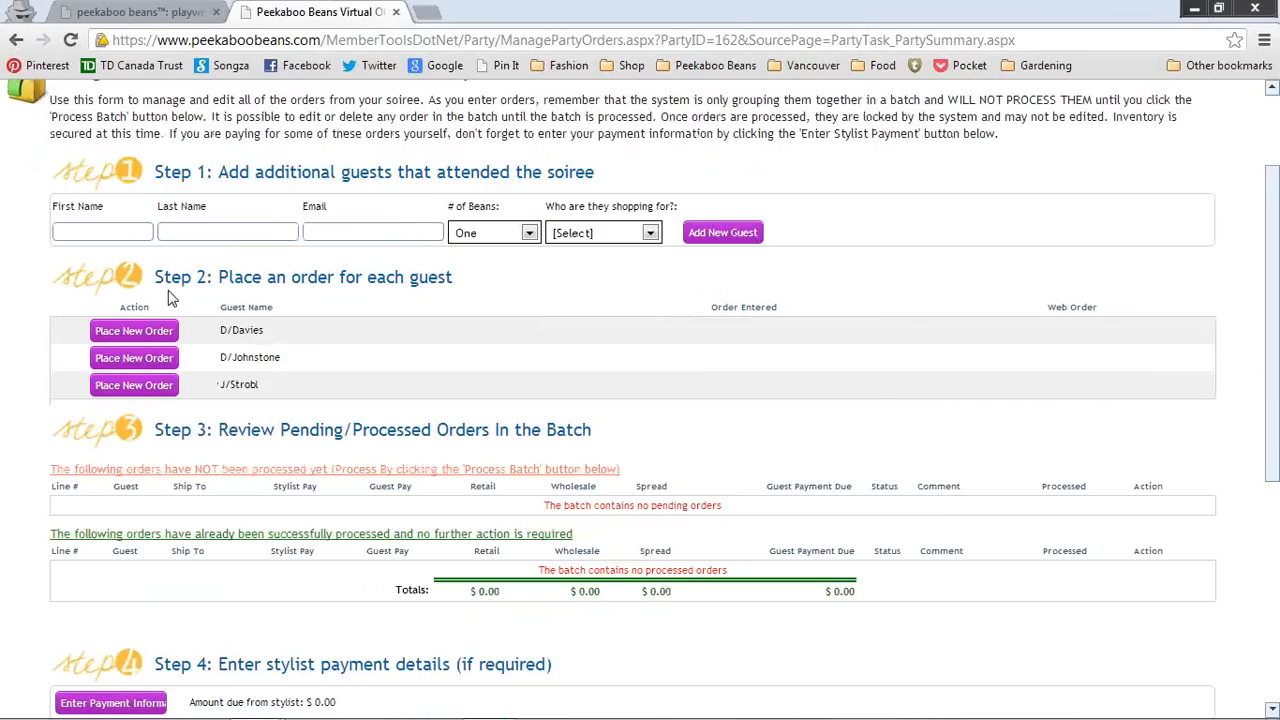
Step: Start a new order for the first guest and replace the billing first and last name with the new host's
click(133, 331)
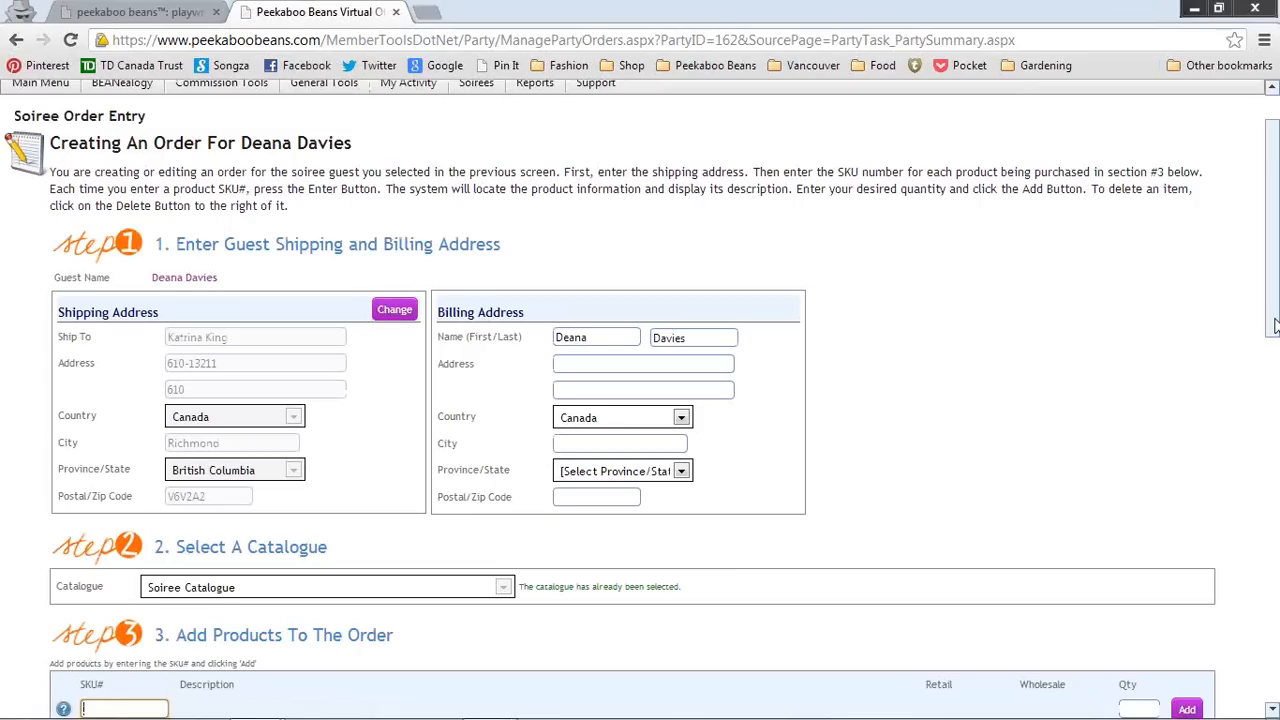
double_click(620, 341)
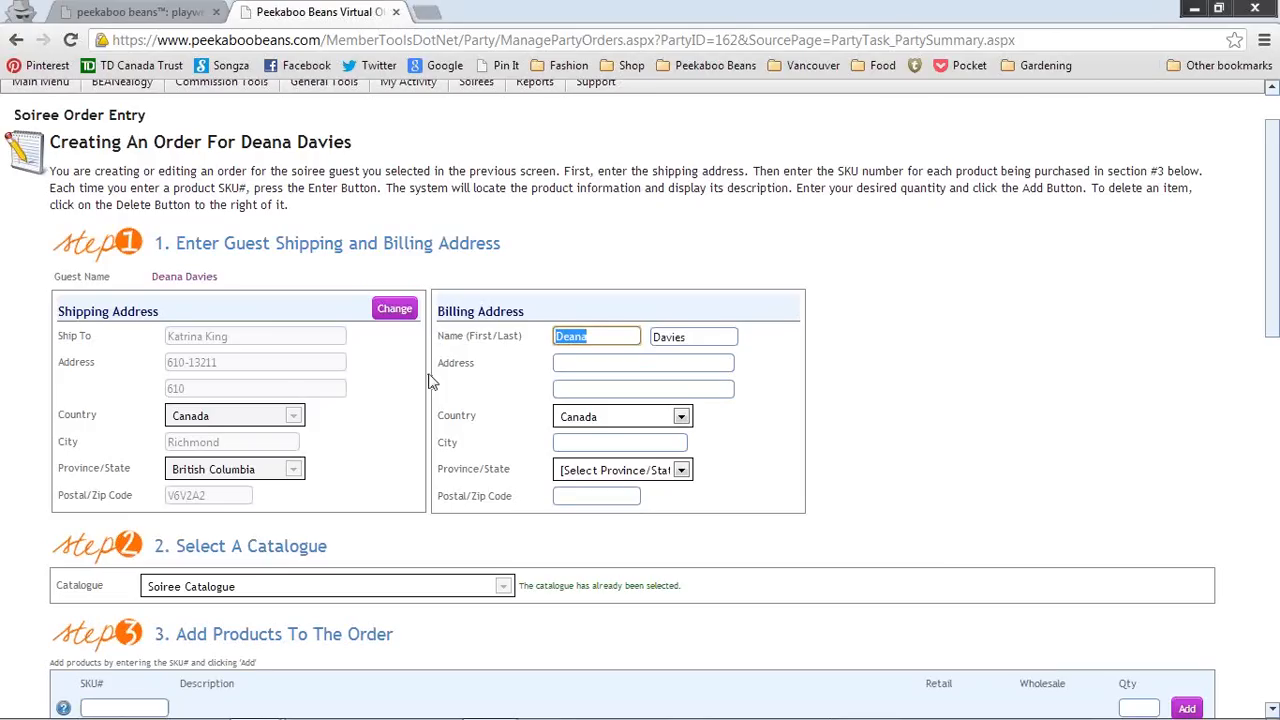
key(Tab)
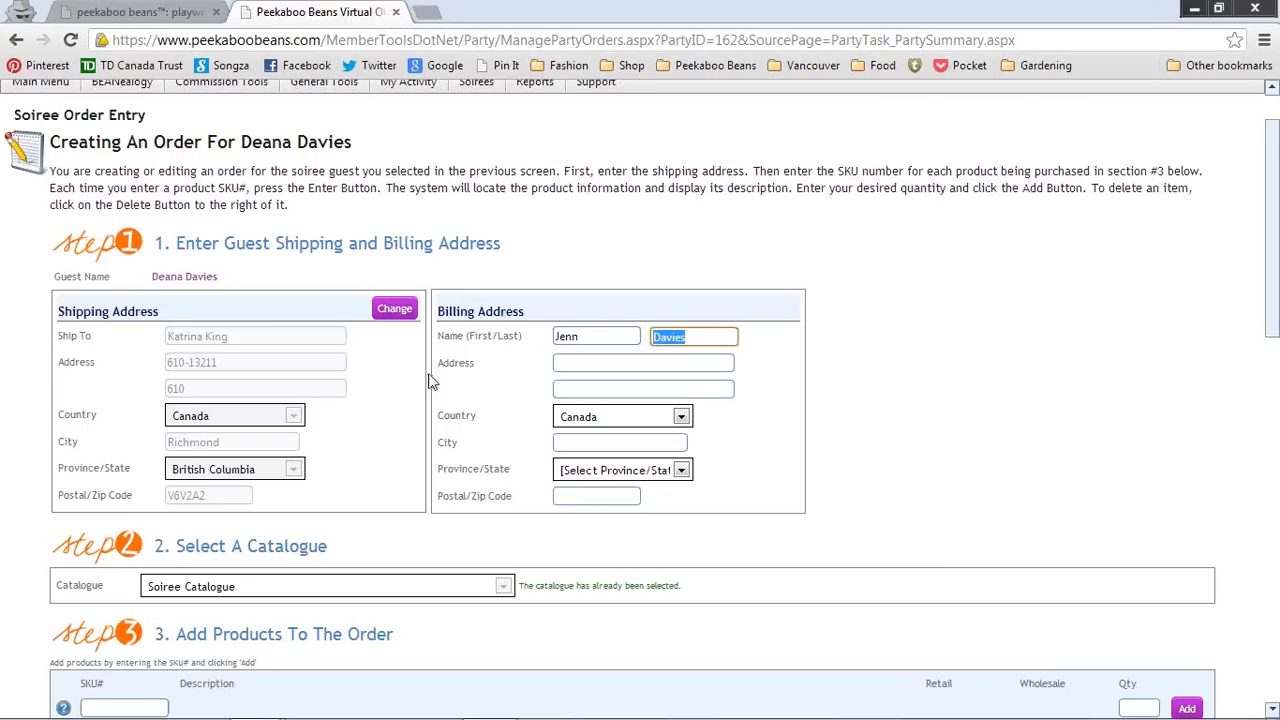
key(Down)
key(Tab)
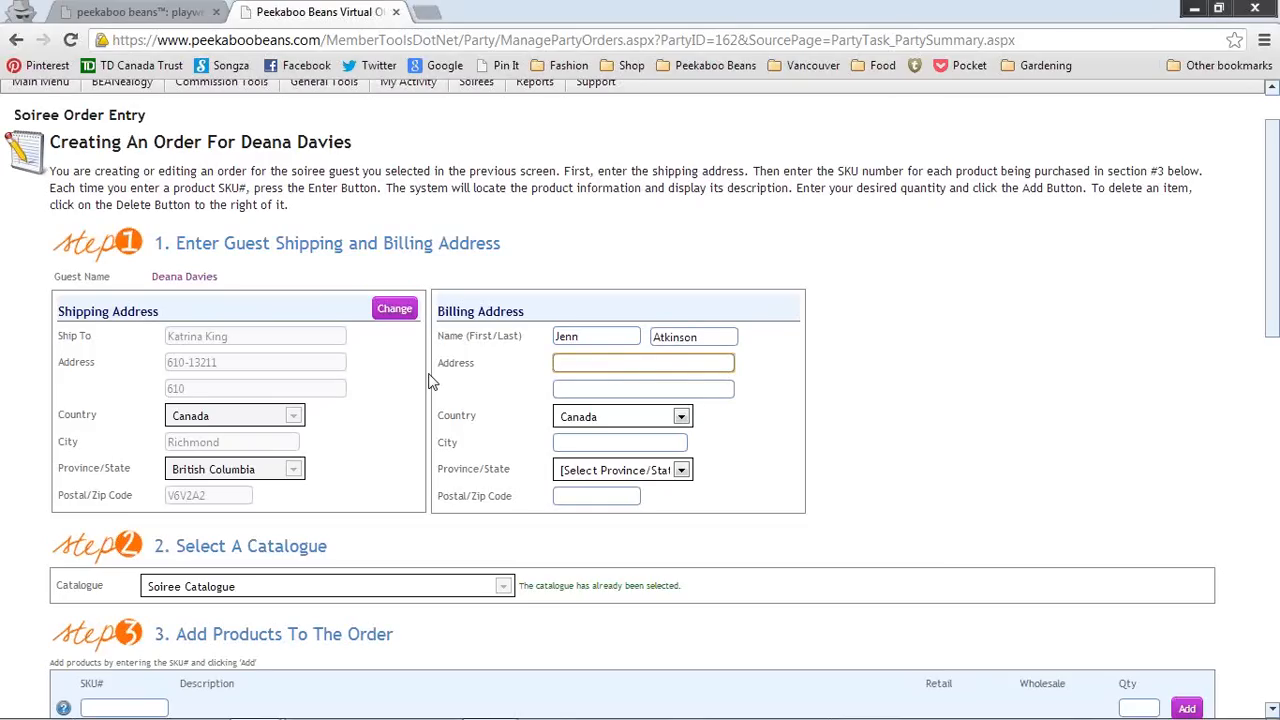
Step: Enter the host's billing street, city, British Columbia as province, and postal code
key(Tab)
key(Tab)
key(Tab)
text(Sur)
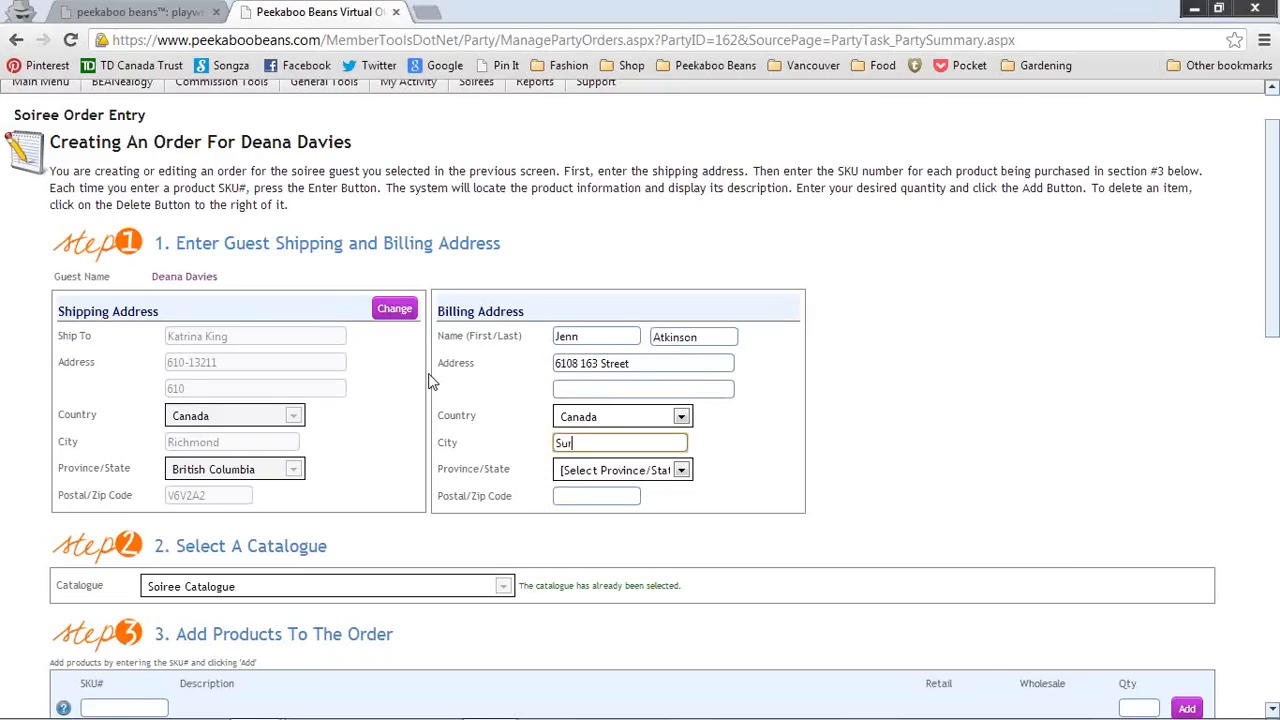
text(rey)
key(Tab)
click(658, 474)
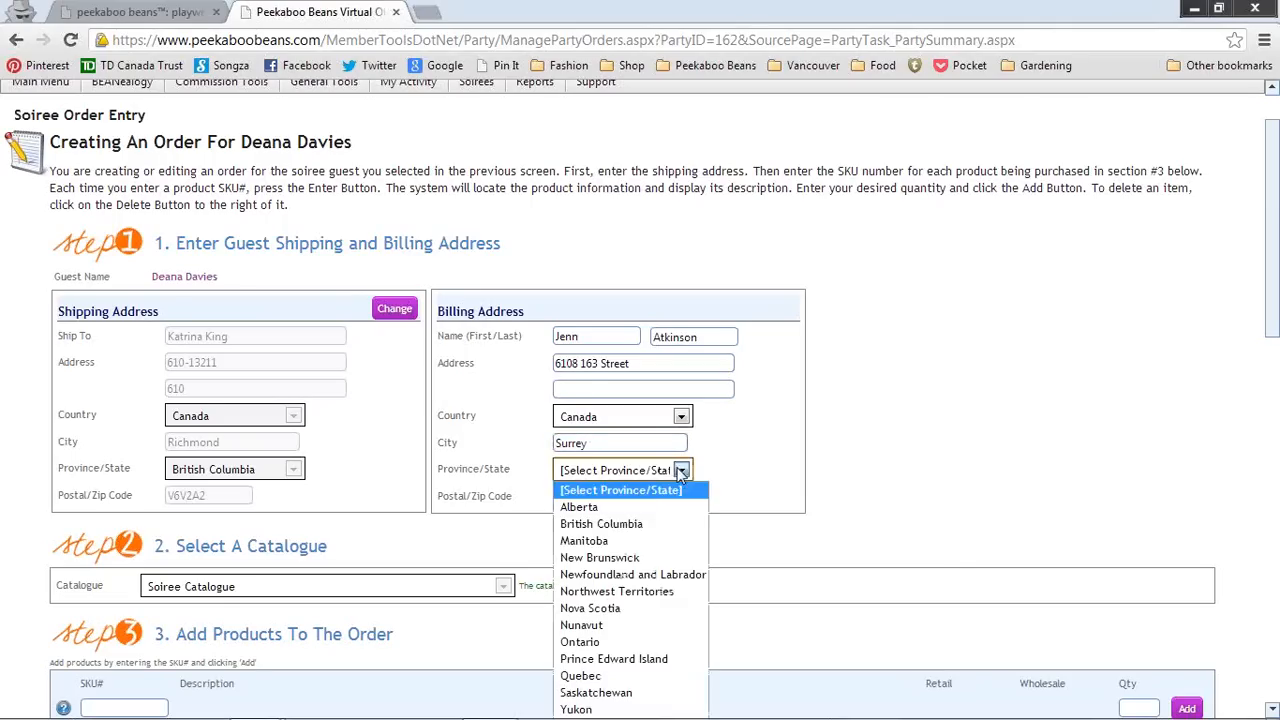
click(590, 523)
click(588, 494)
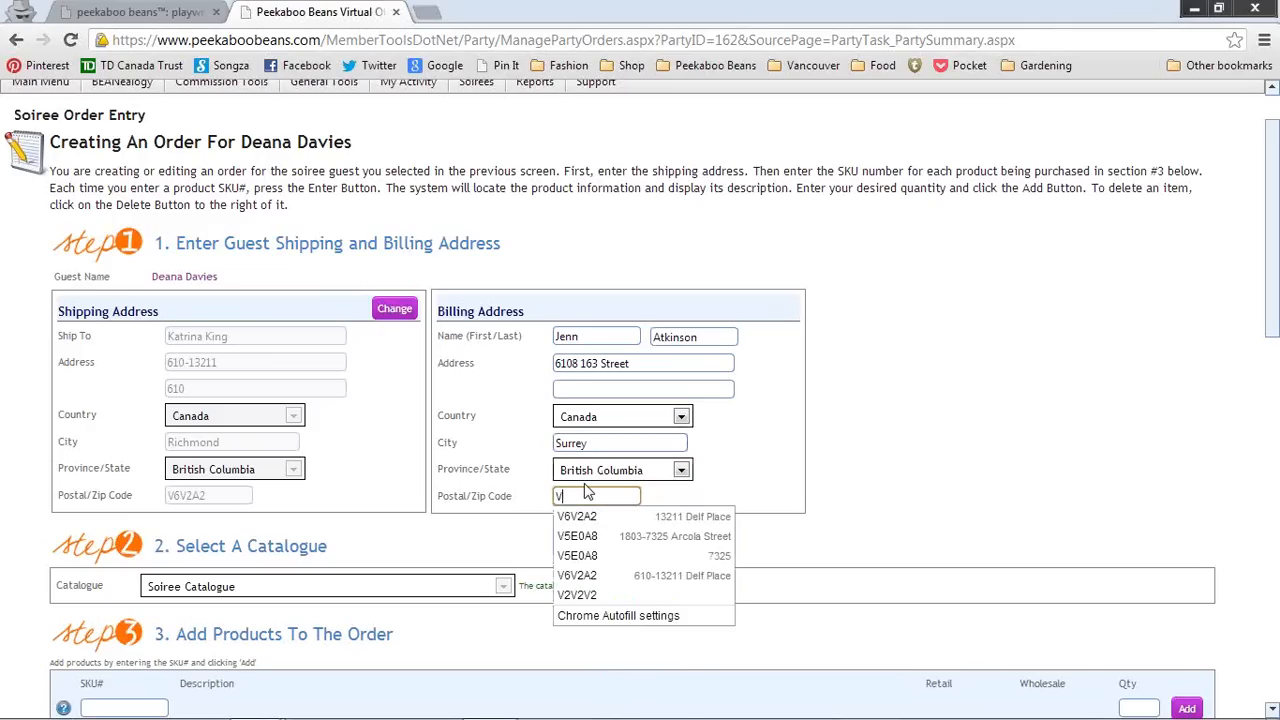
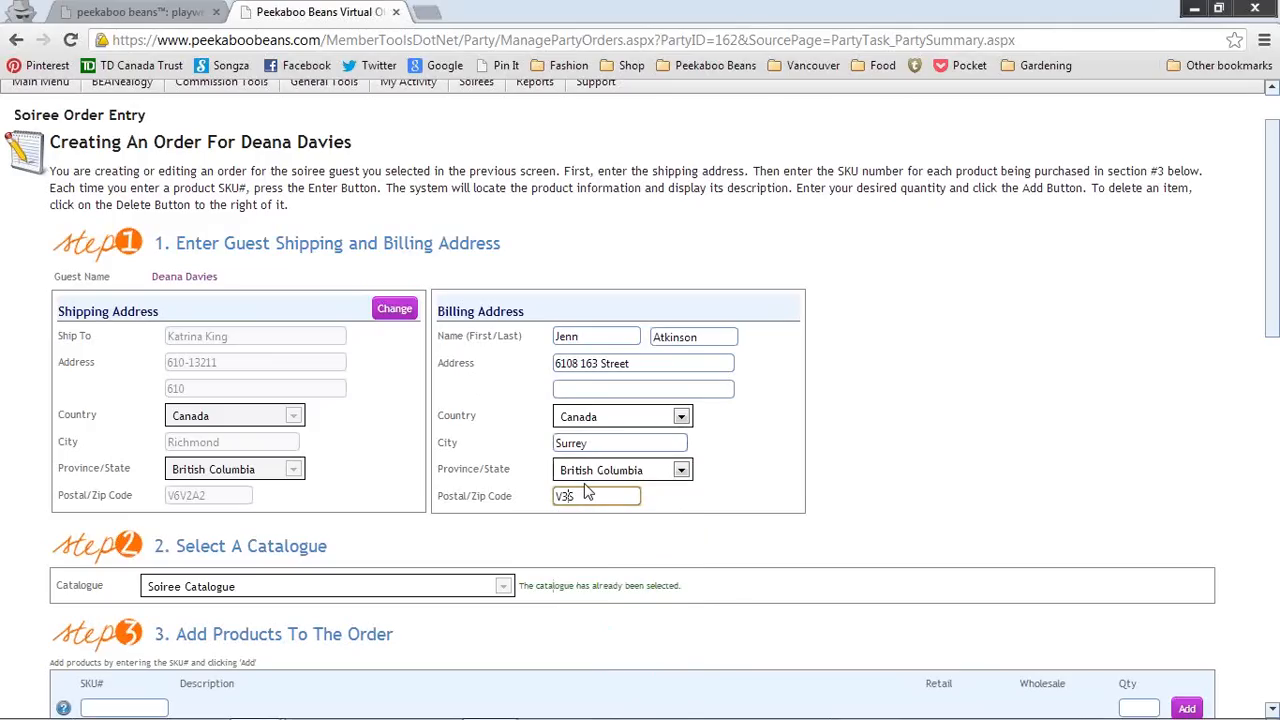
Step: Copy SKU 113-B103N-5 (Pier Pant-Navy-Size 5) from the SKU lookup list
drag(1276, 320, 1275, 446)
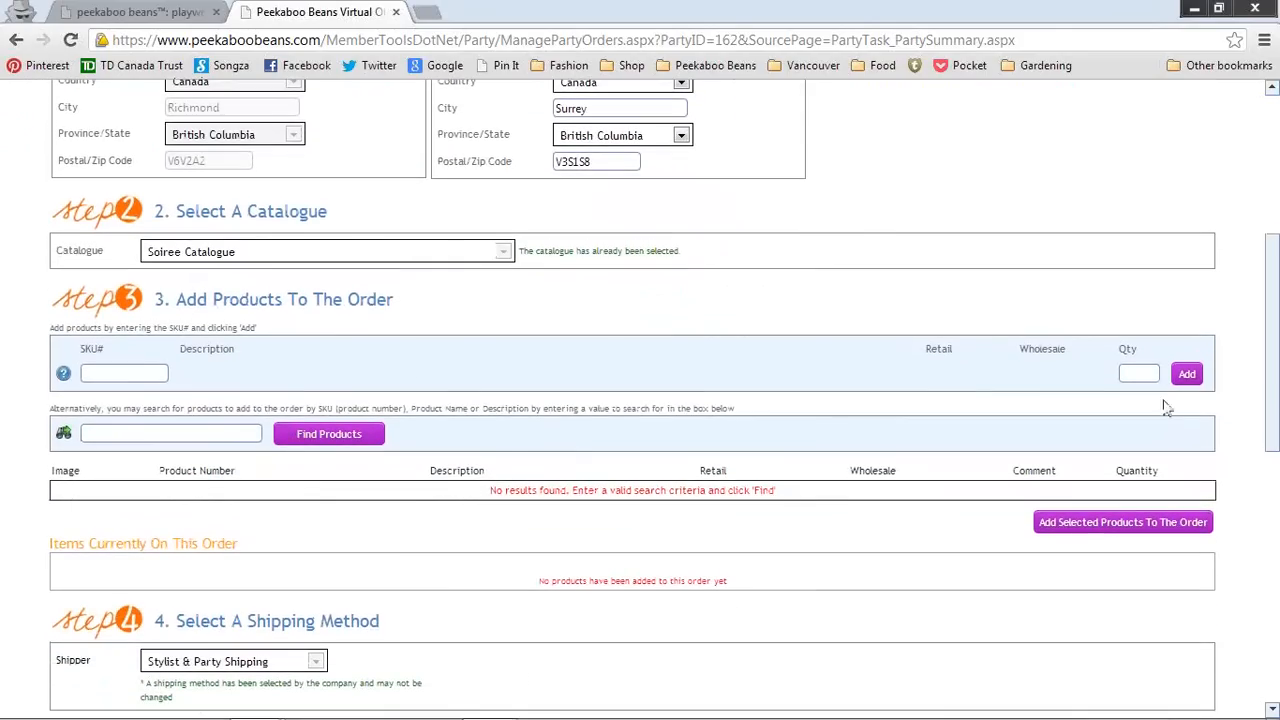
click(120, 378)
click(86, 374)
click(63, 373)
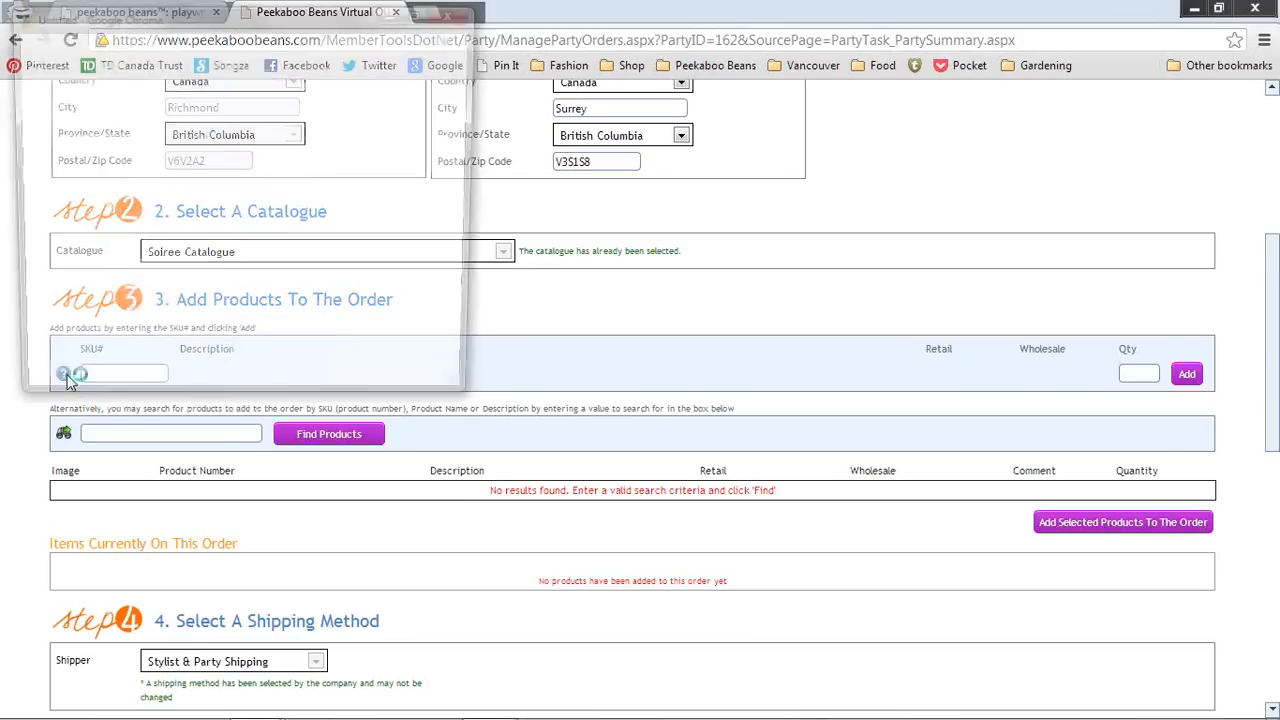
drag(309, 27, 593, 140)
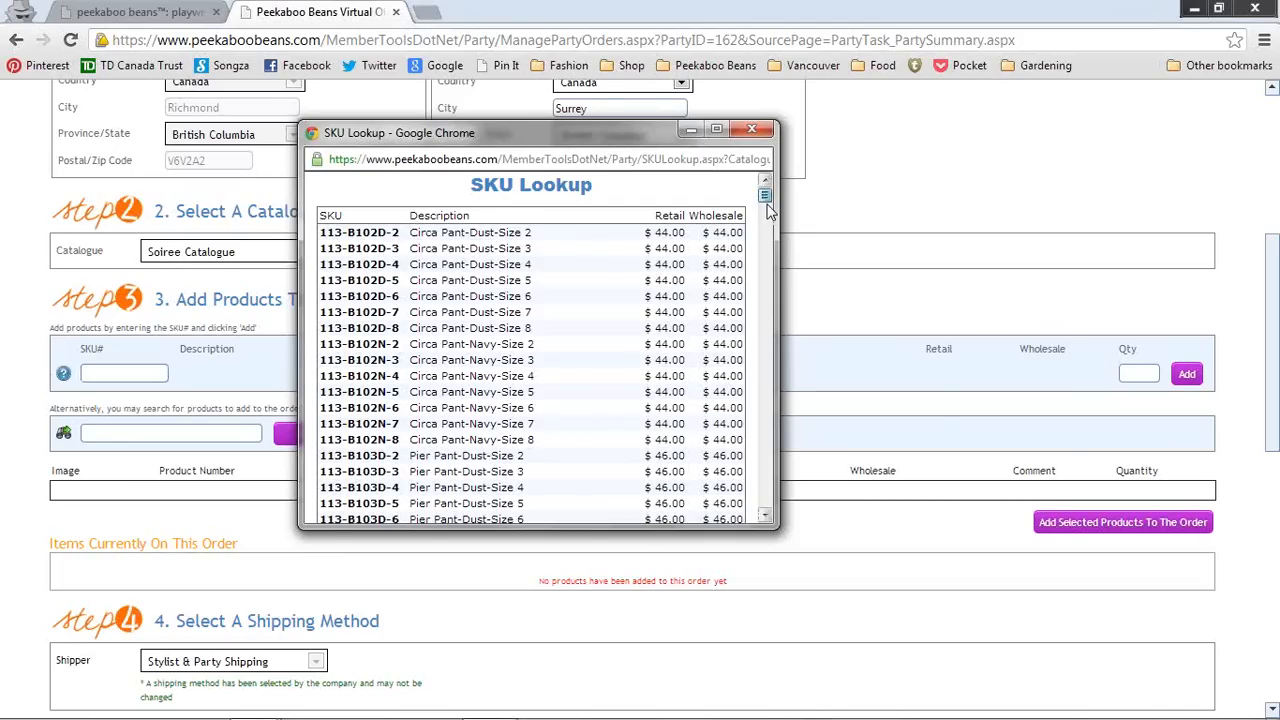
drag(766, 203, 766, 208)
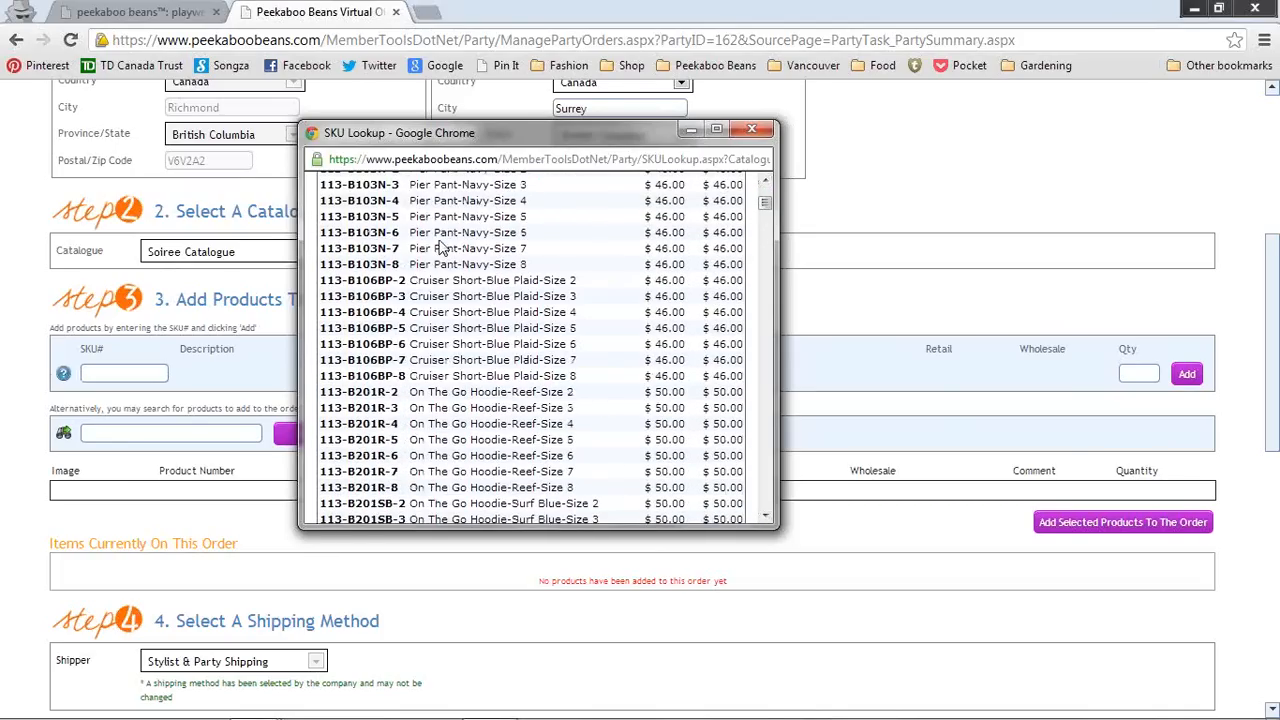
drag(400, 216, 320, 218)
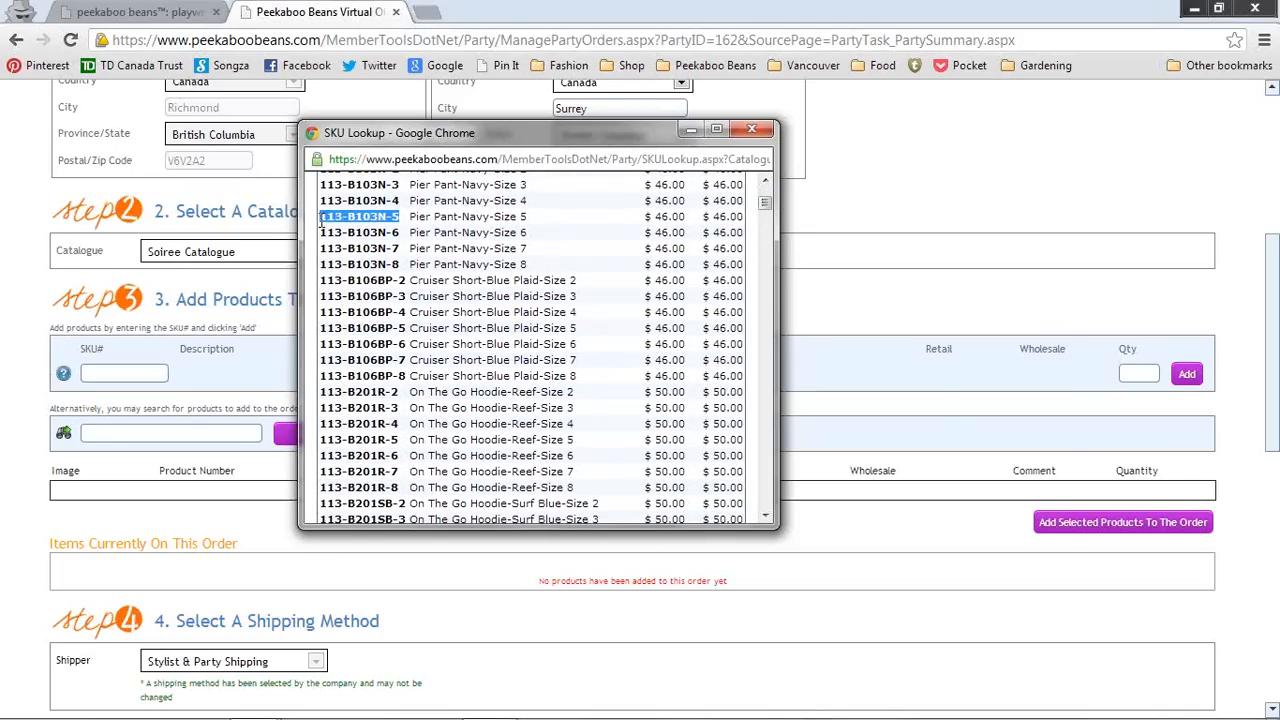
right_click(325, 222)
click(356, 237)
Step: Paste 113-B103N-5 into SKU#, set quantity 1 and add it to the order
click(690, 131)
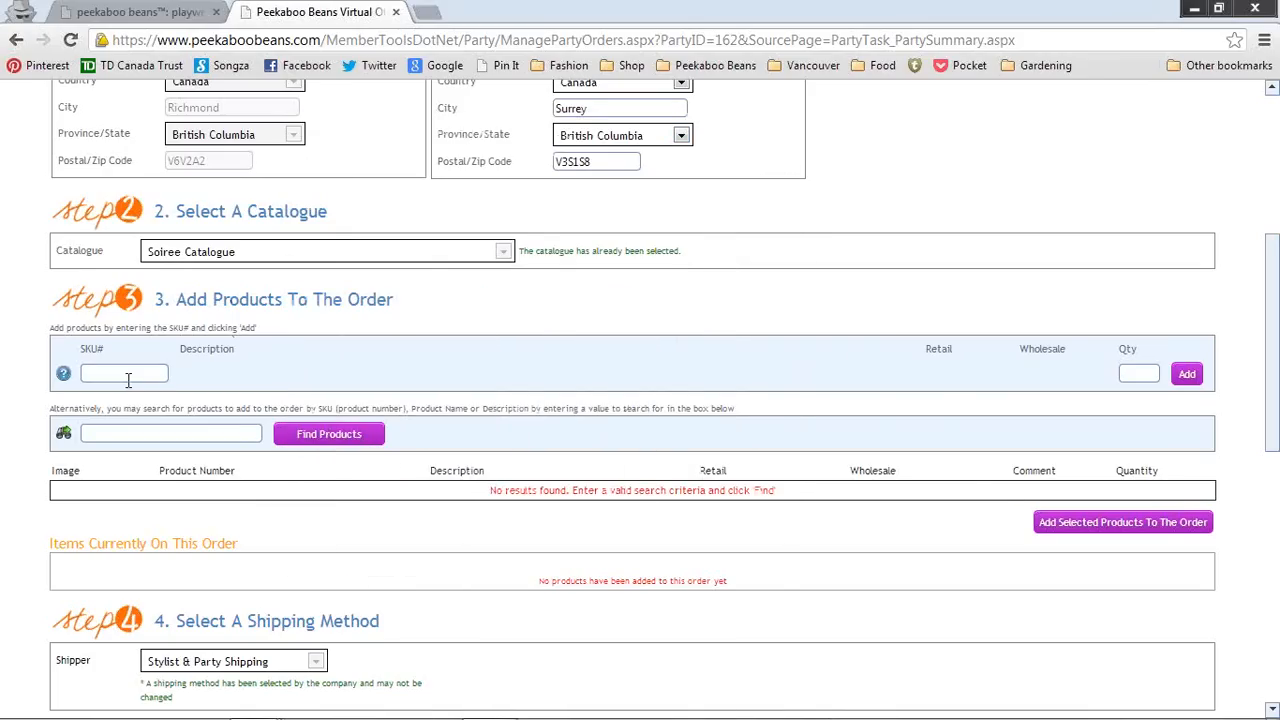
right_click(125, 374)
click(163, 513)
key(Tab)
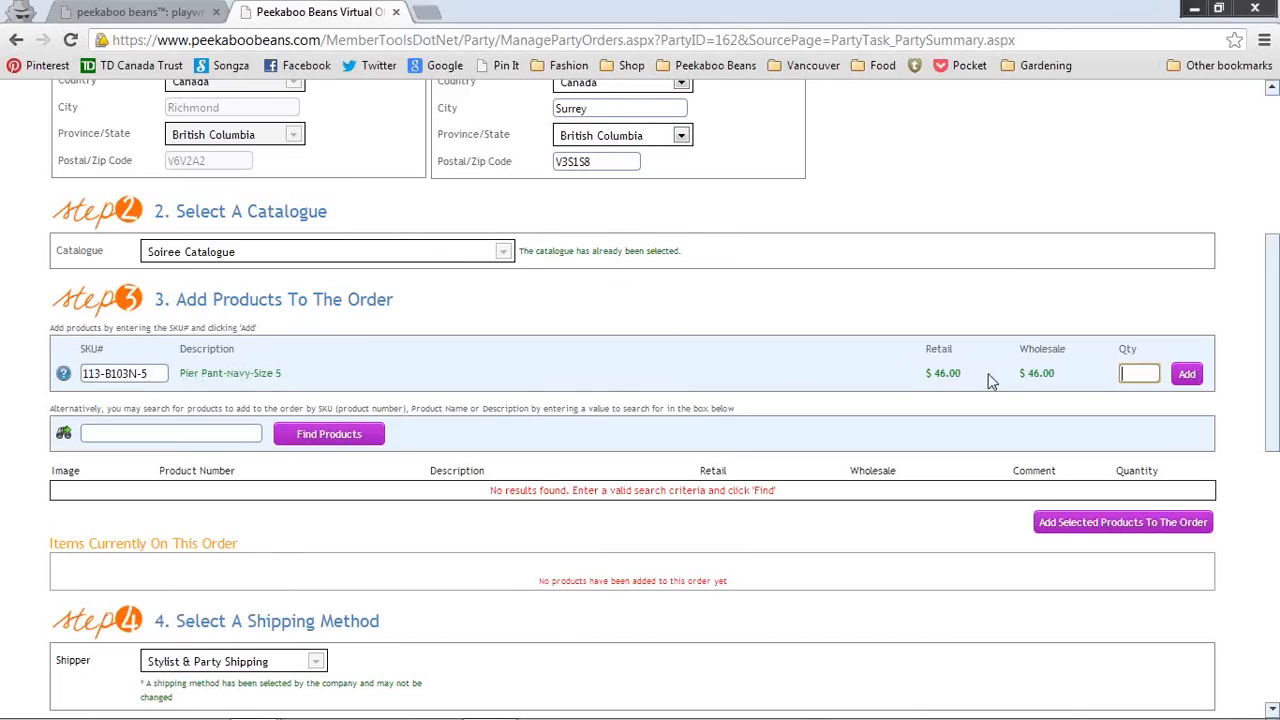
text(1)
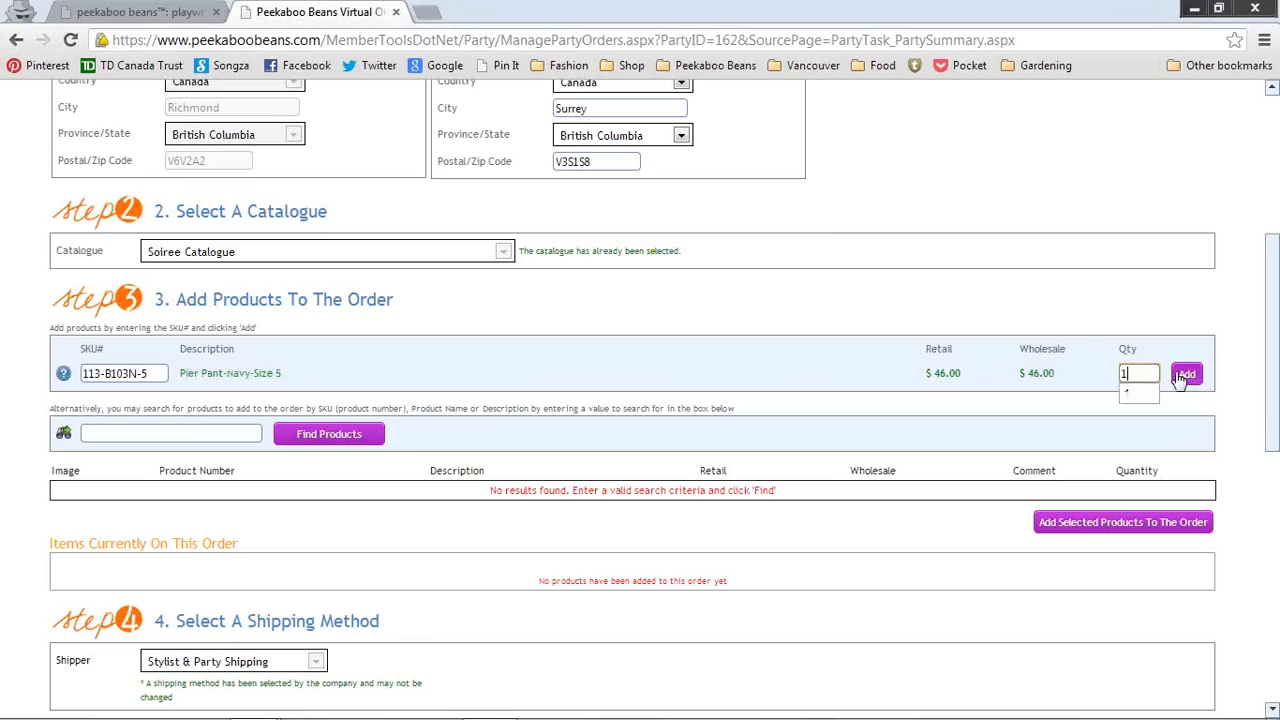
click(1186, 374)
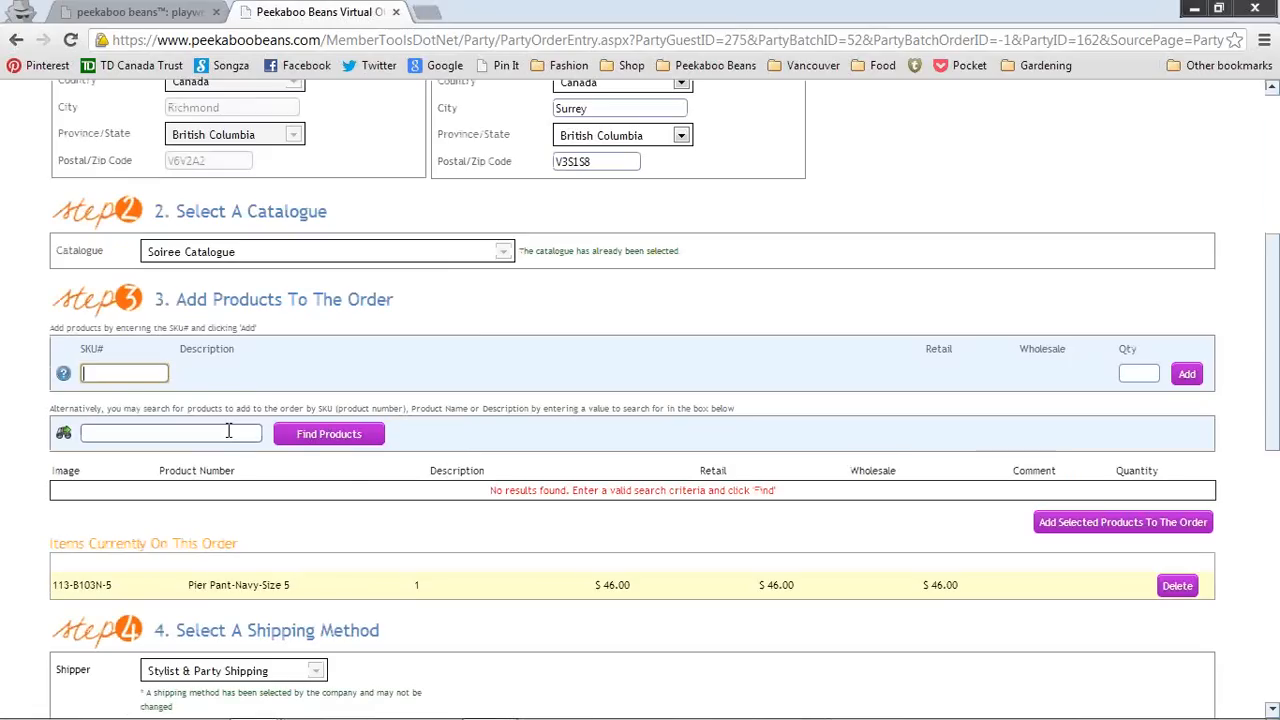
Step: Search the product catalogue for 'On The Go' using a previous search term
click(228, 430)
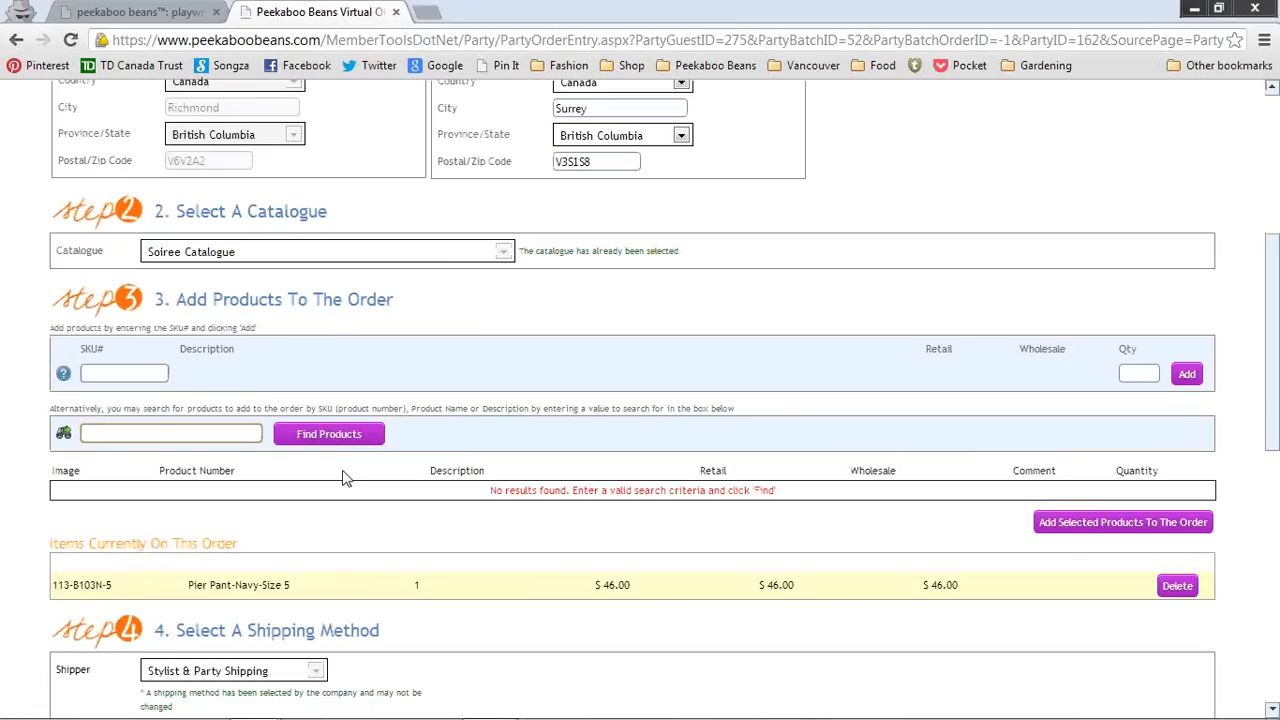
click(90, 433)
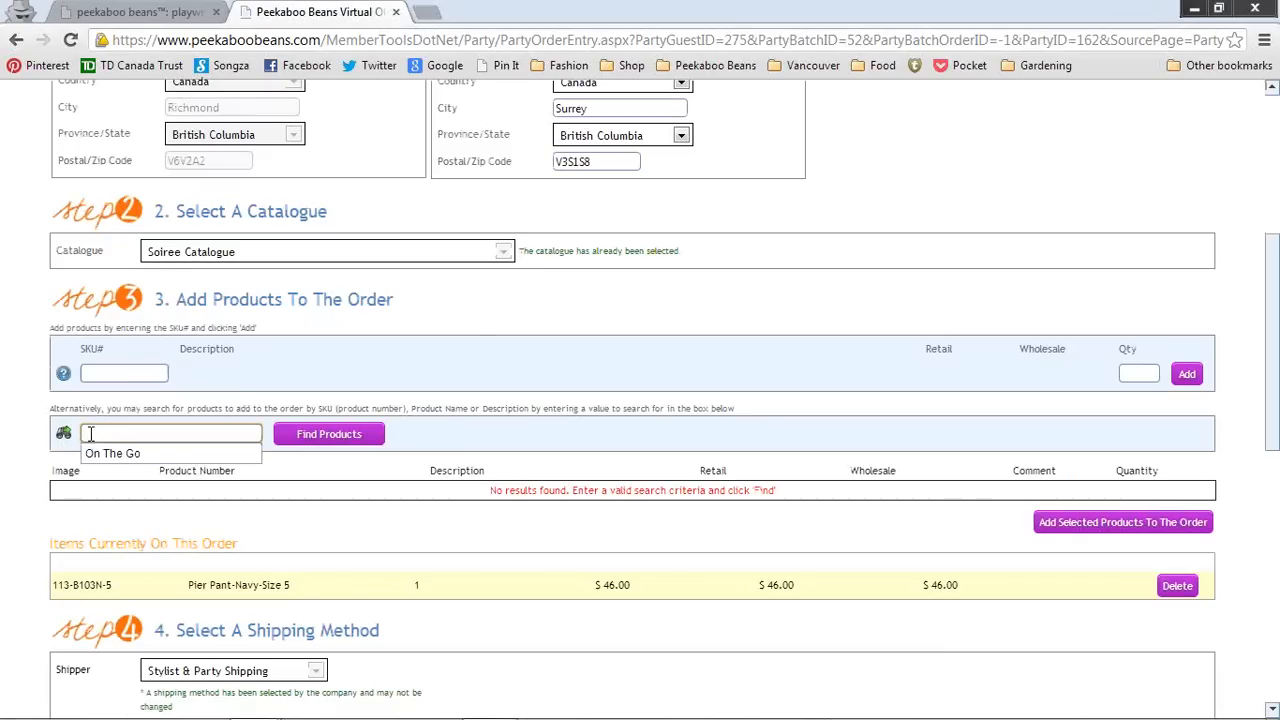
click(106, 454)
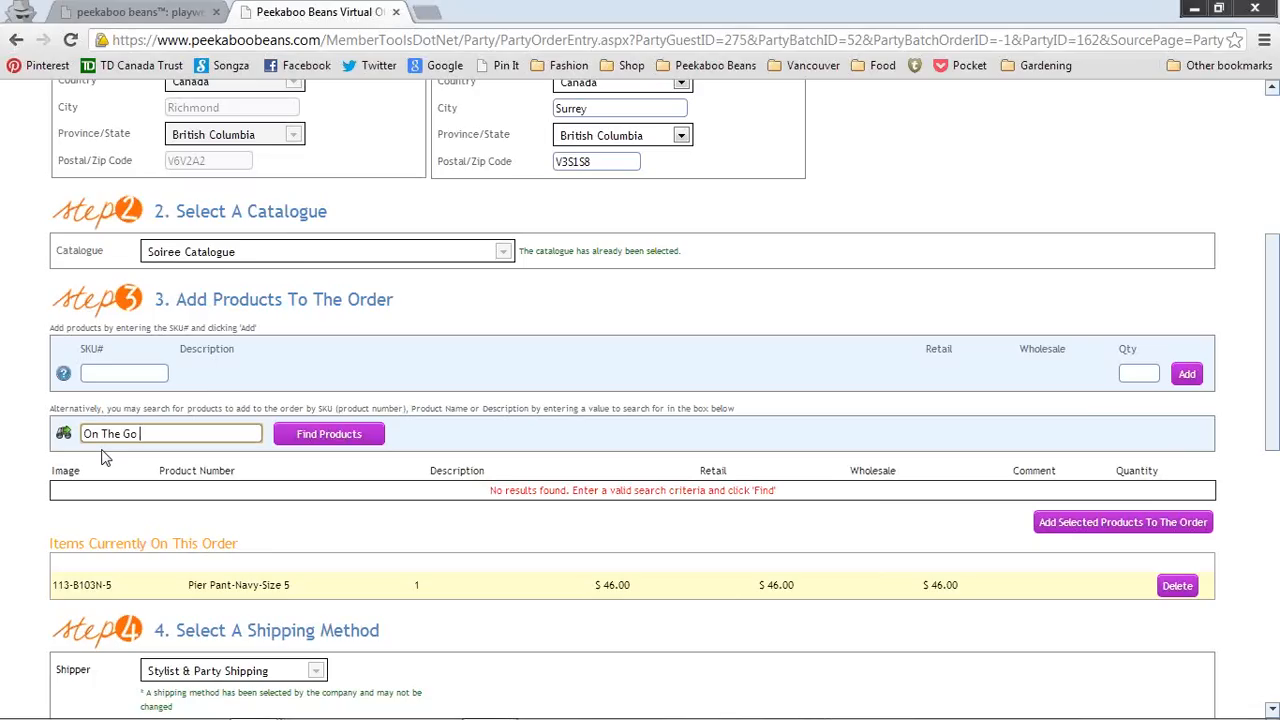
click(325, 440)
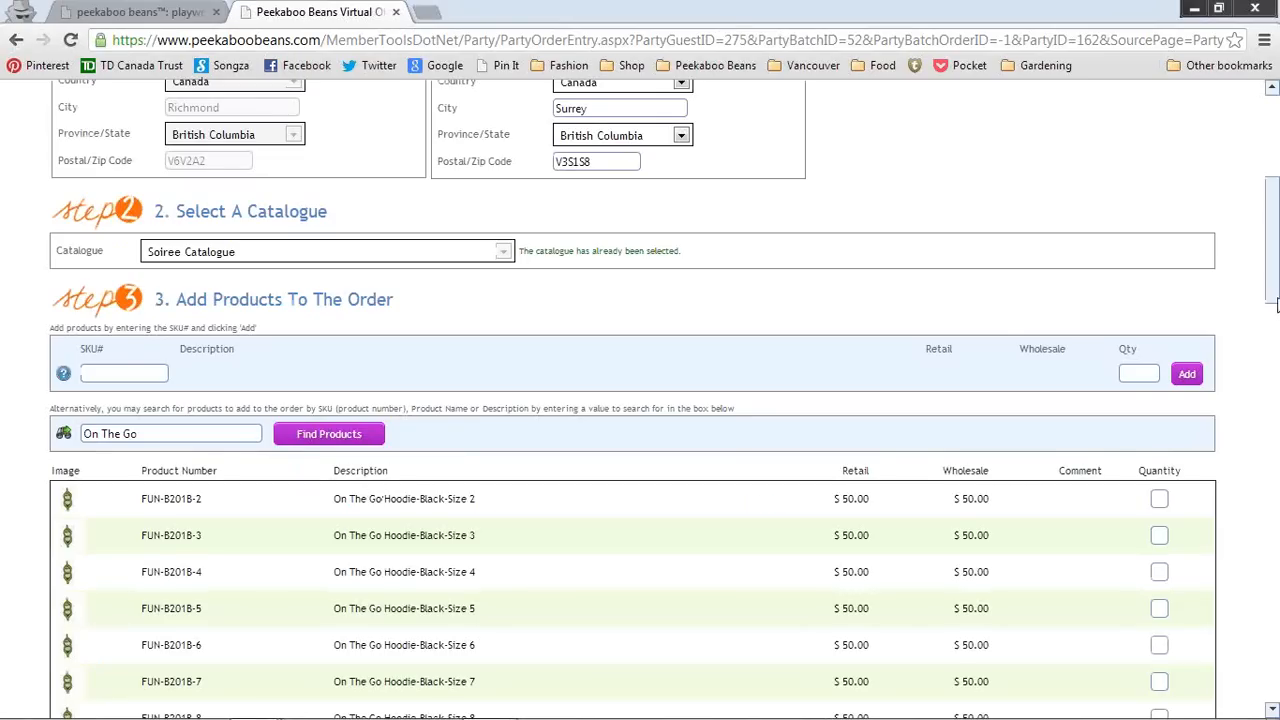
Step: Enter quantity 1 for the On The Go Hoodie-Surf Blue-Size 5 in the results
drag(1277, 308, 1277, 357)
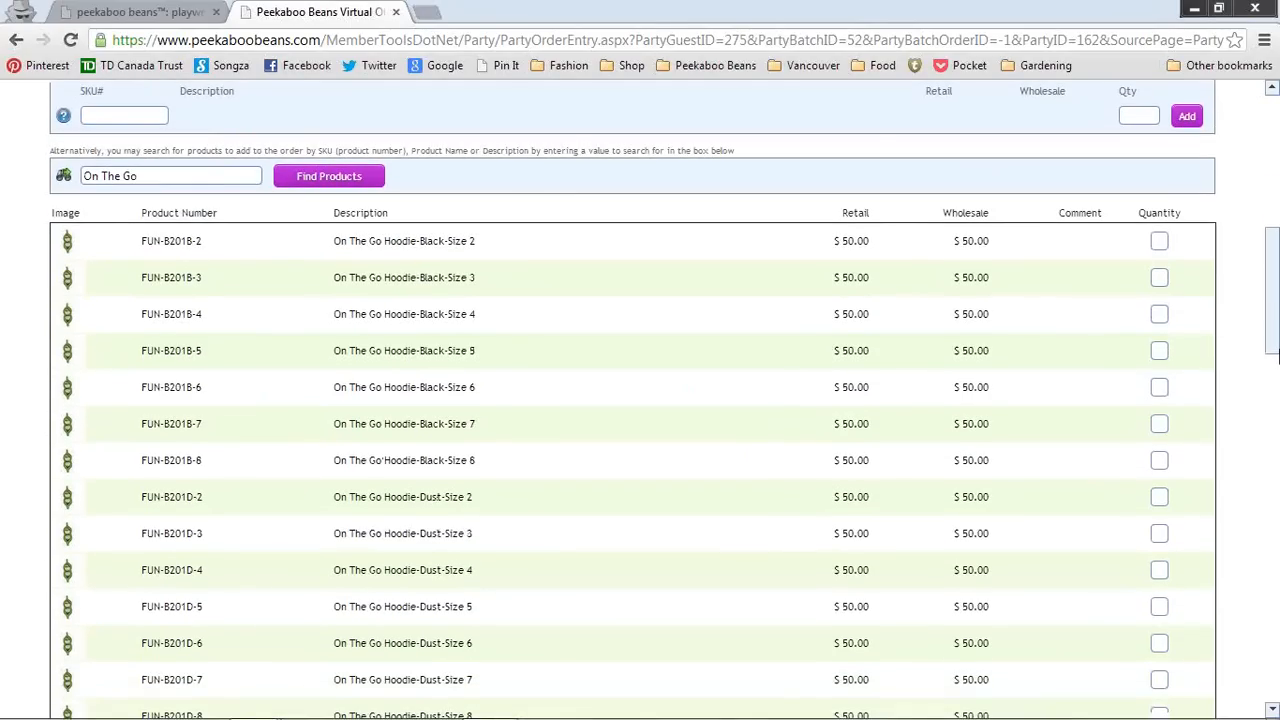
drag(1277, 357, 1276, 392)
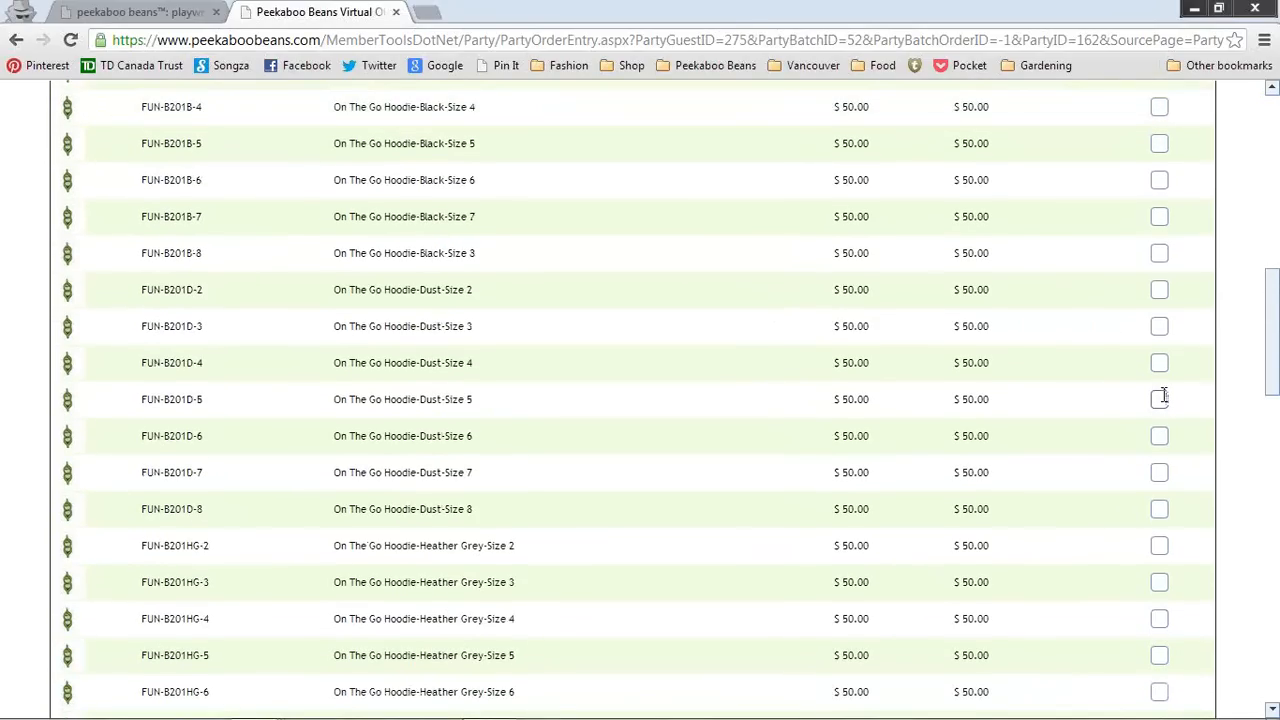
text(1)
drag(1273, 373, 1275, 555)
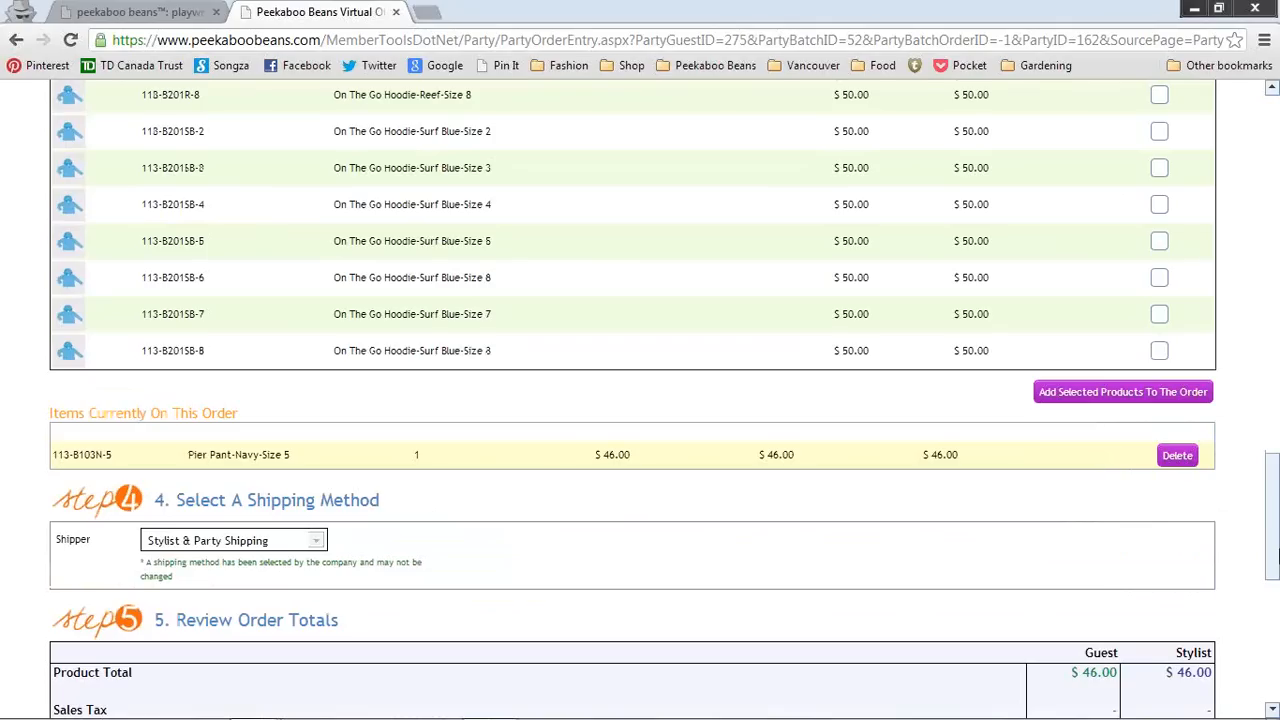
click(1159, 241)
text(1)
Step: Add the selected hoodies to the order and review the three items totalling $146.00
click(1143, 400)
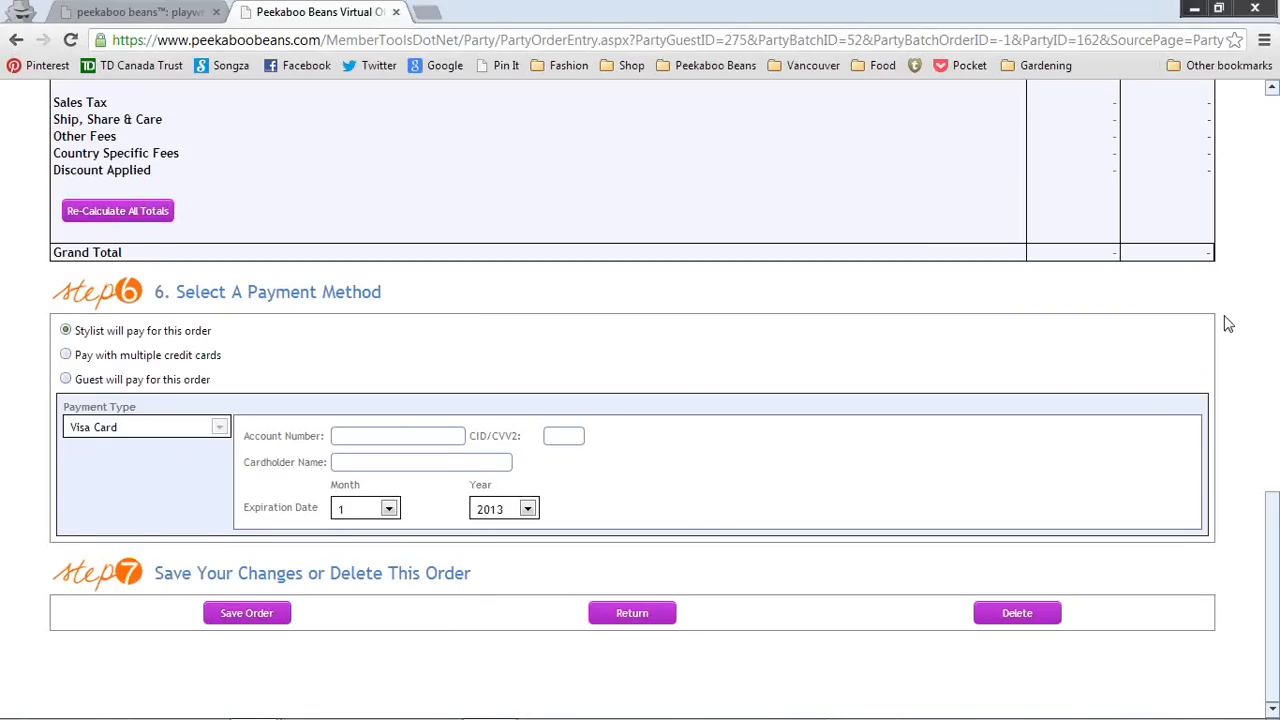
scroll(1230, 323, up, 1)
scroll(1230, 323, up, 7)
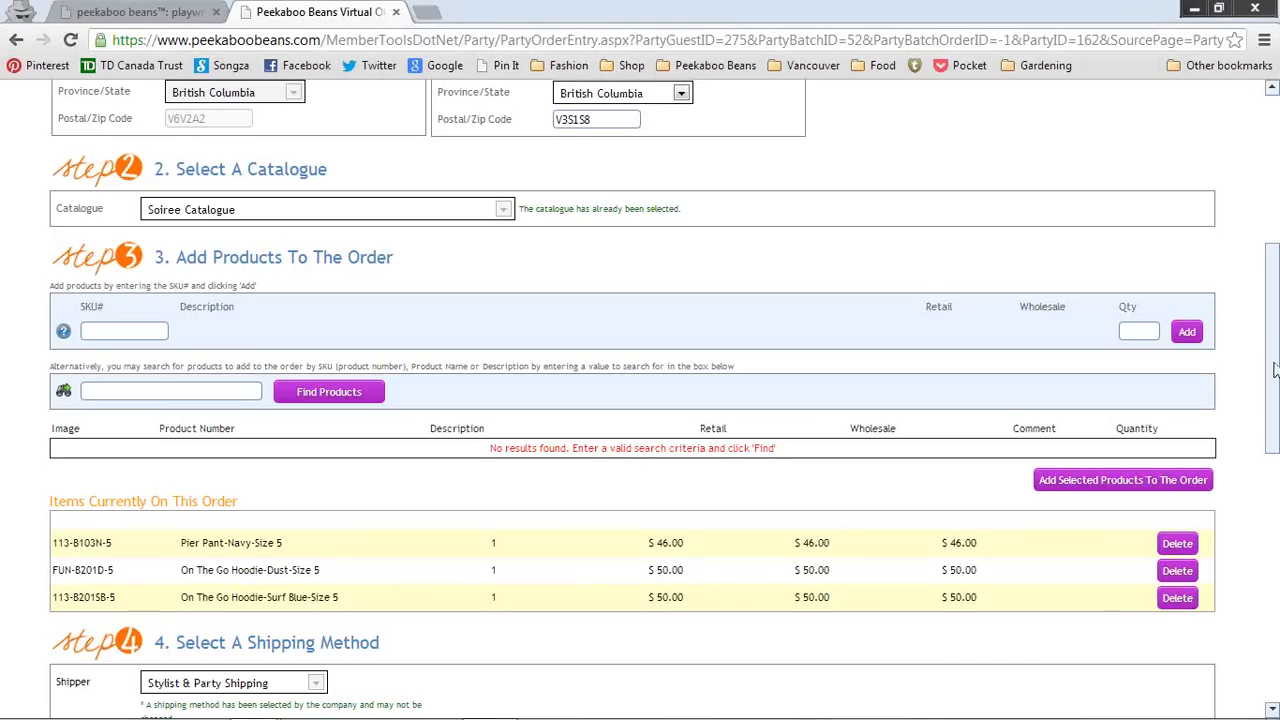
drag(1275, 370, 1276, 441)
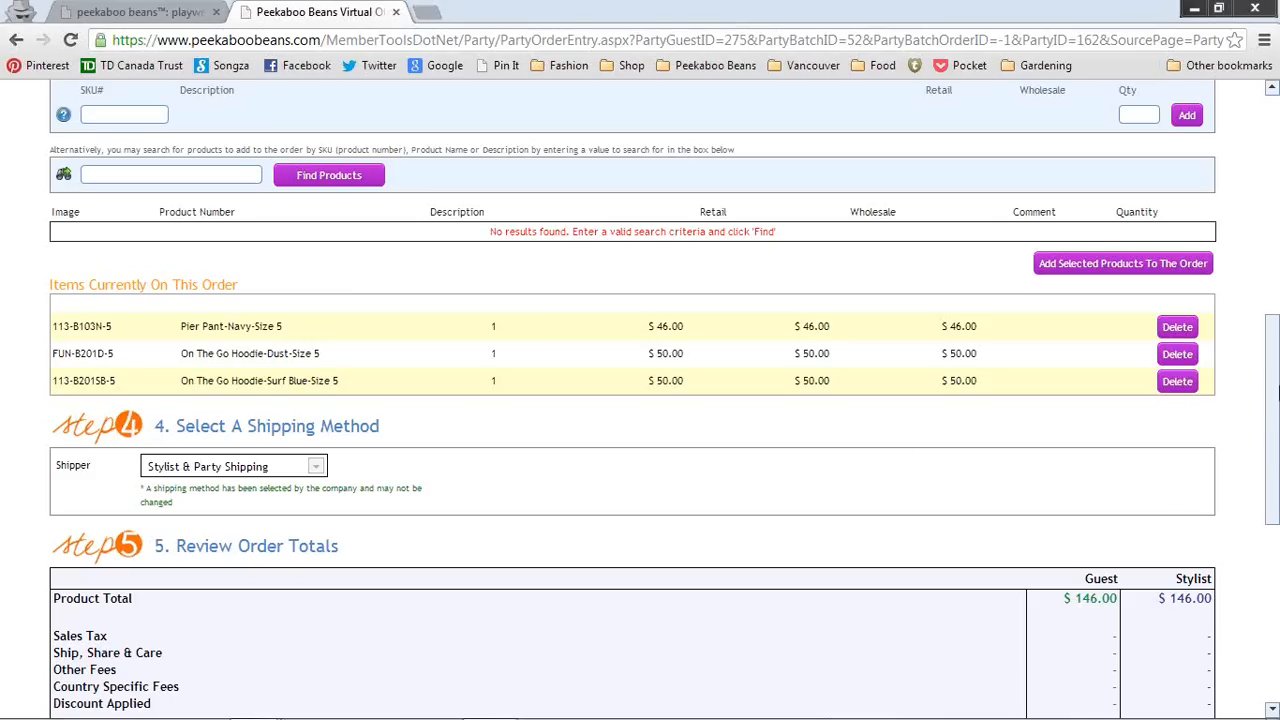
drag(1272, 512, 1273, 490)
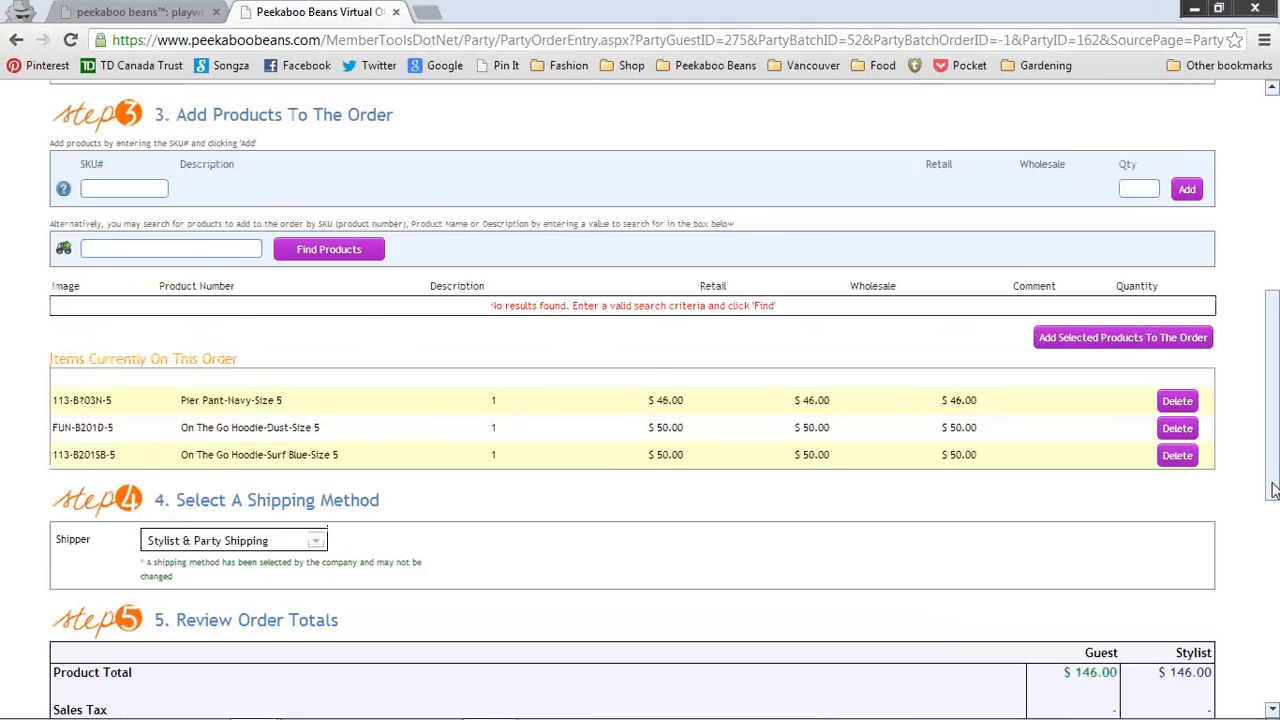
scroll(360, 373, up, 6)
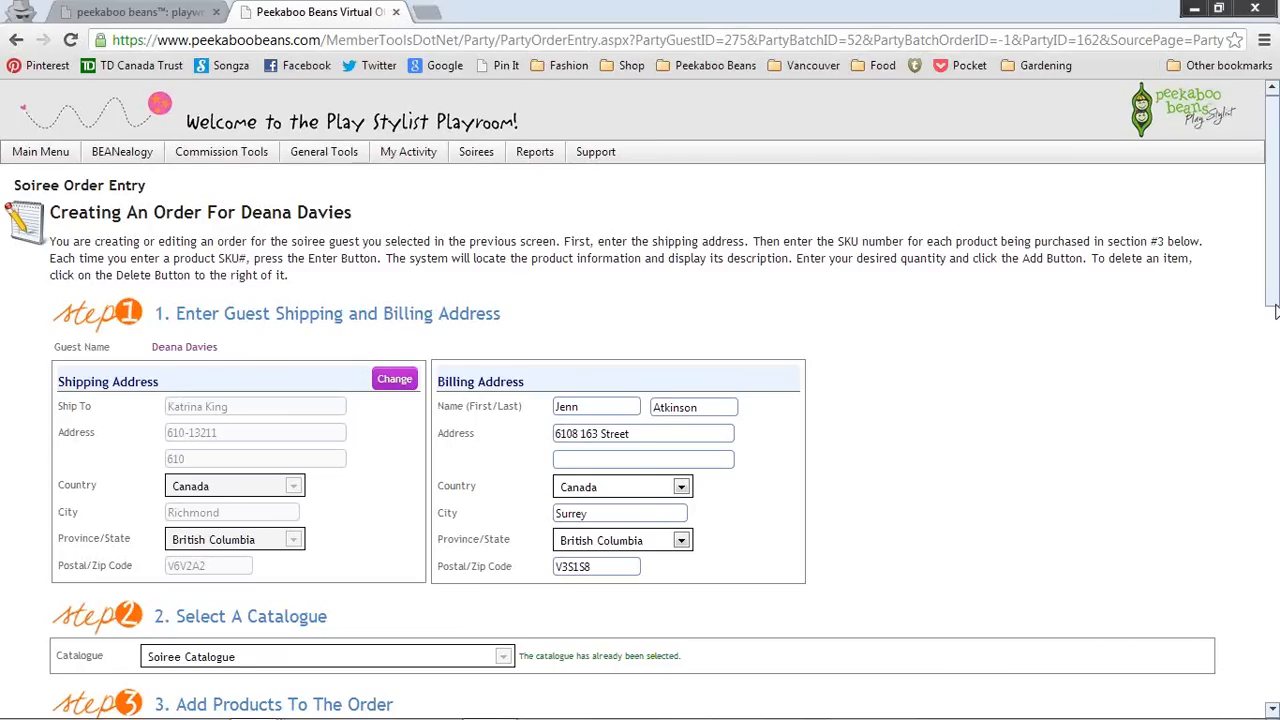
drag(1275, 311, 1276, 620)
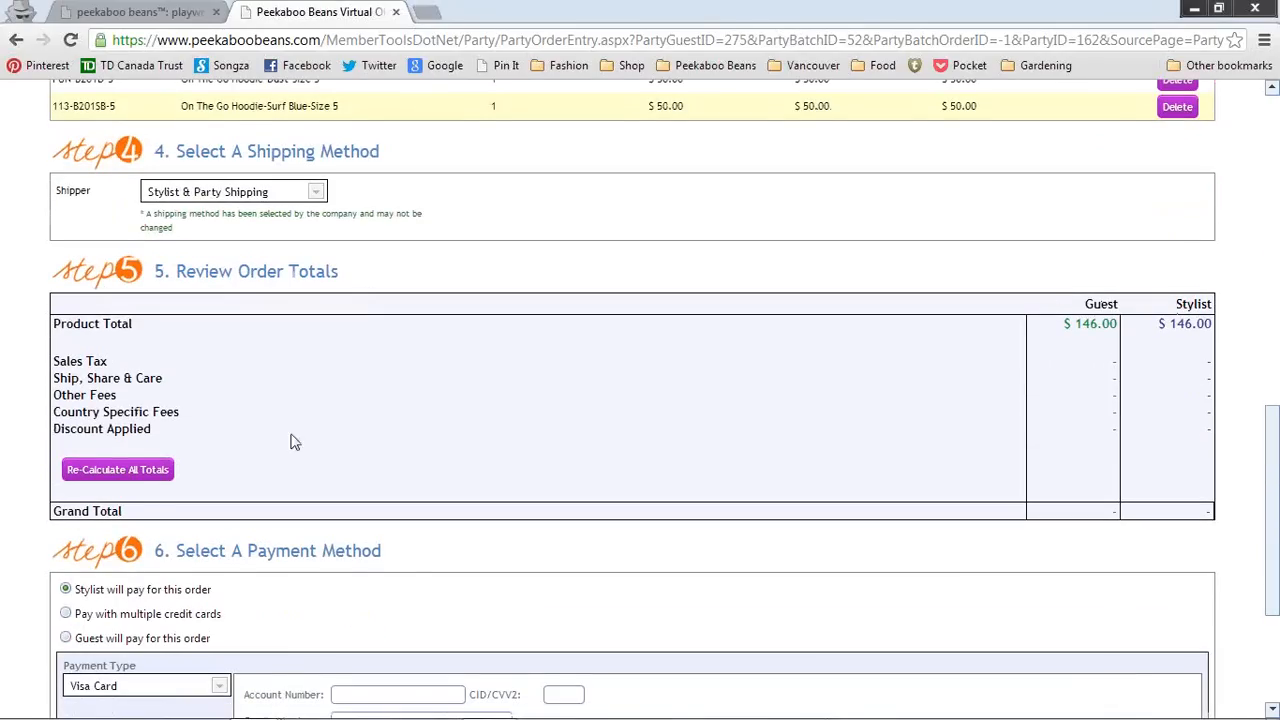
Step: Recalculate totals to get $7.70 tax, $8.00 shipping and a $161.70 grand total
click(118, 478)
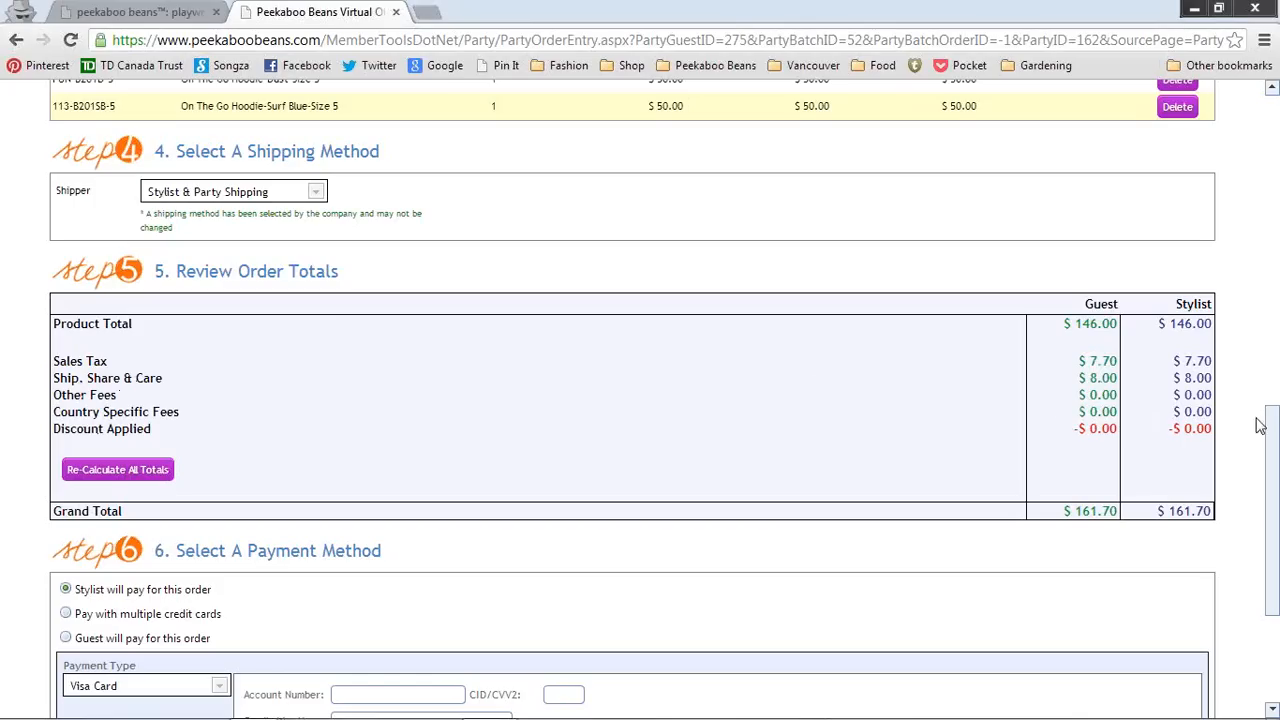
drag(1275, 442, 1275, 505)
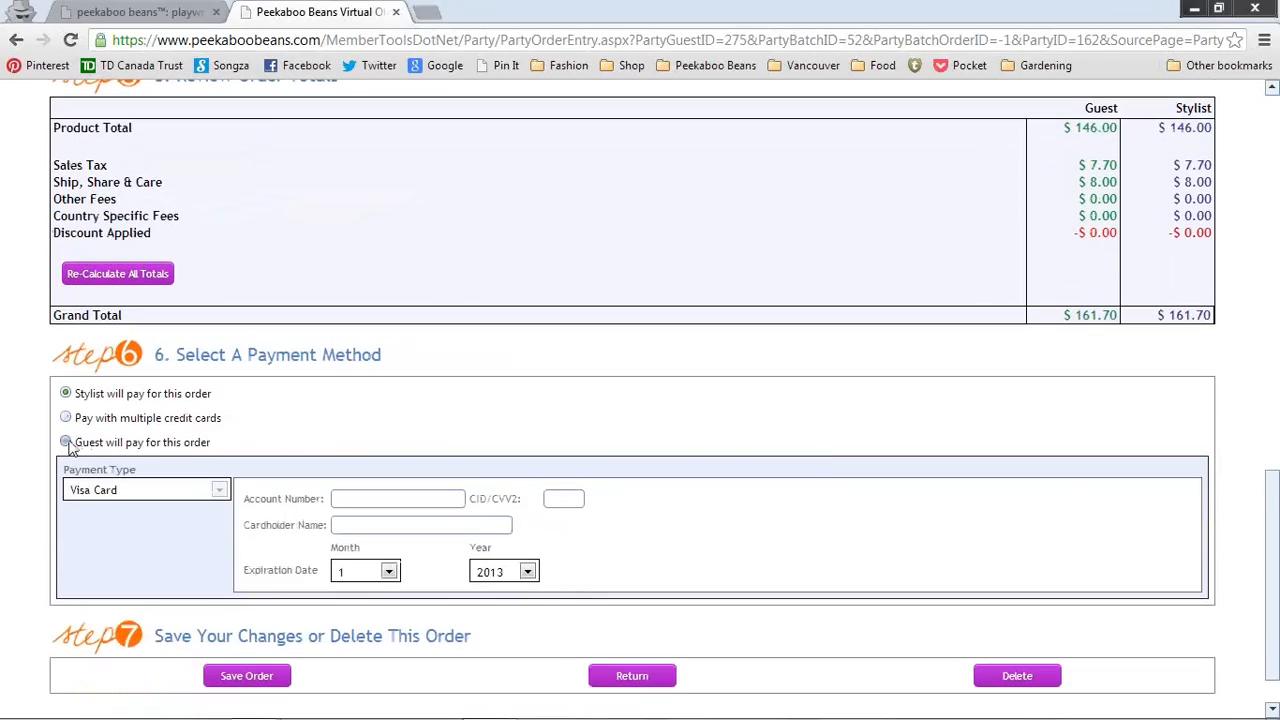
Step: Set the order to be paid by the guest with Visa Card as payment type
click(66, 443)
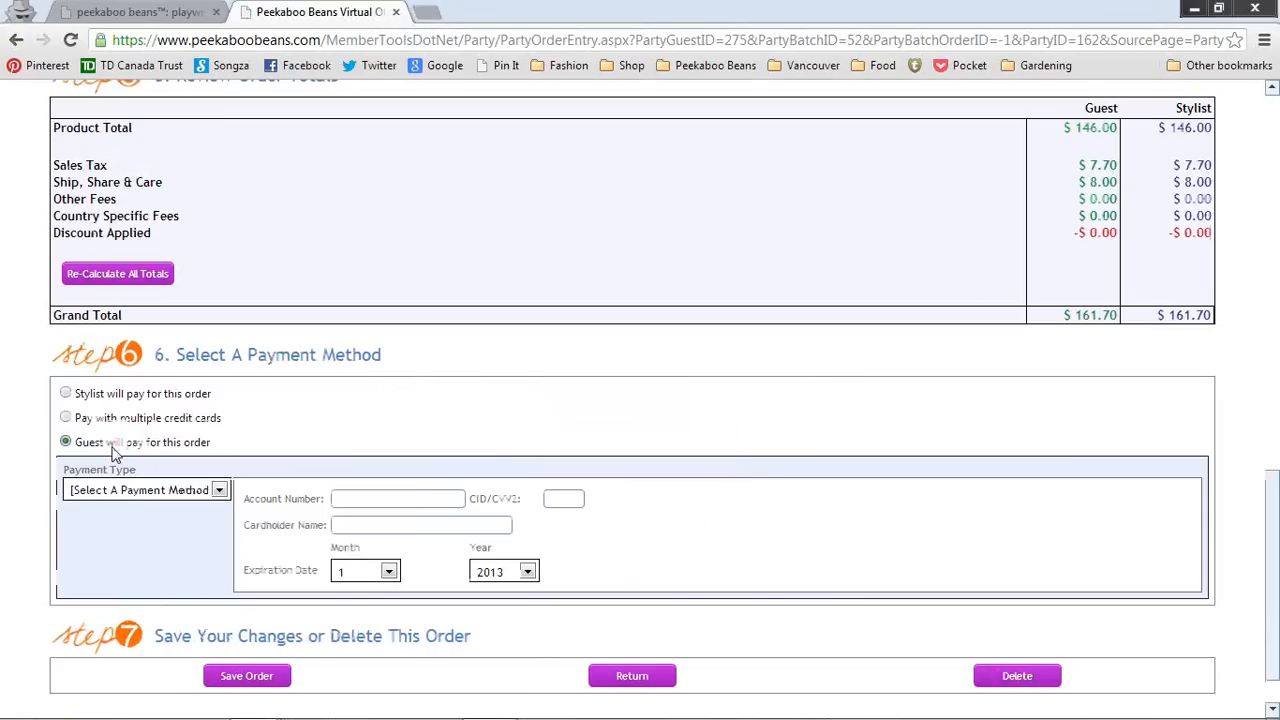
click(218, 490)
click(95, 560)
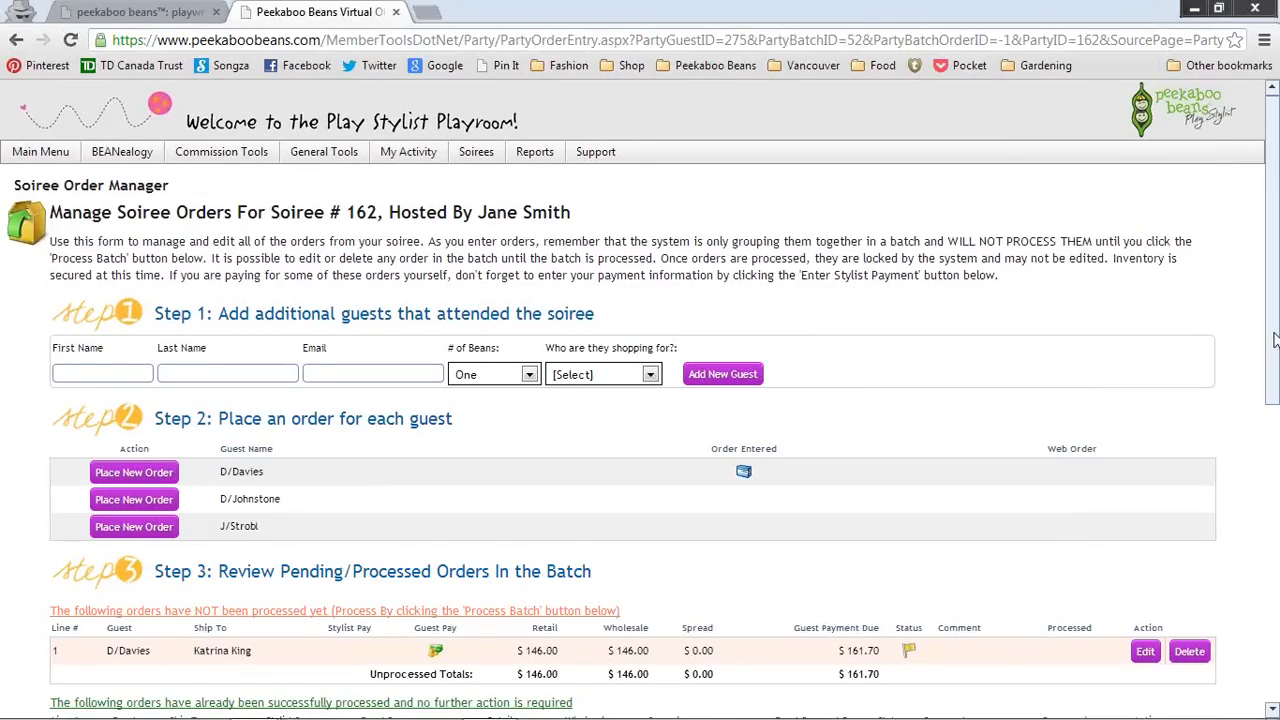
Step: Scroll down to Step 5 and process soiree 162's order batch
drag(1276, 349, 1276, 511)
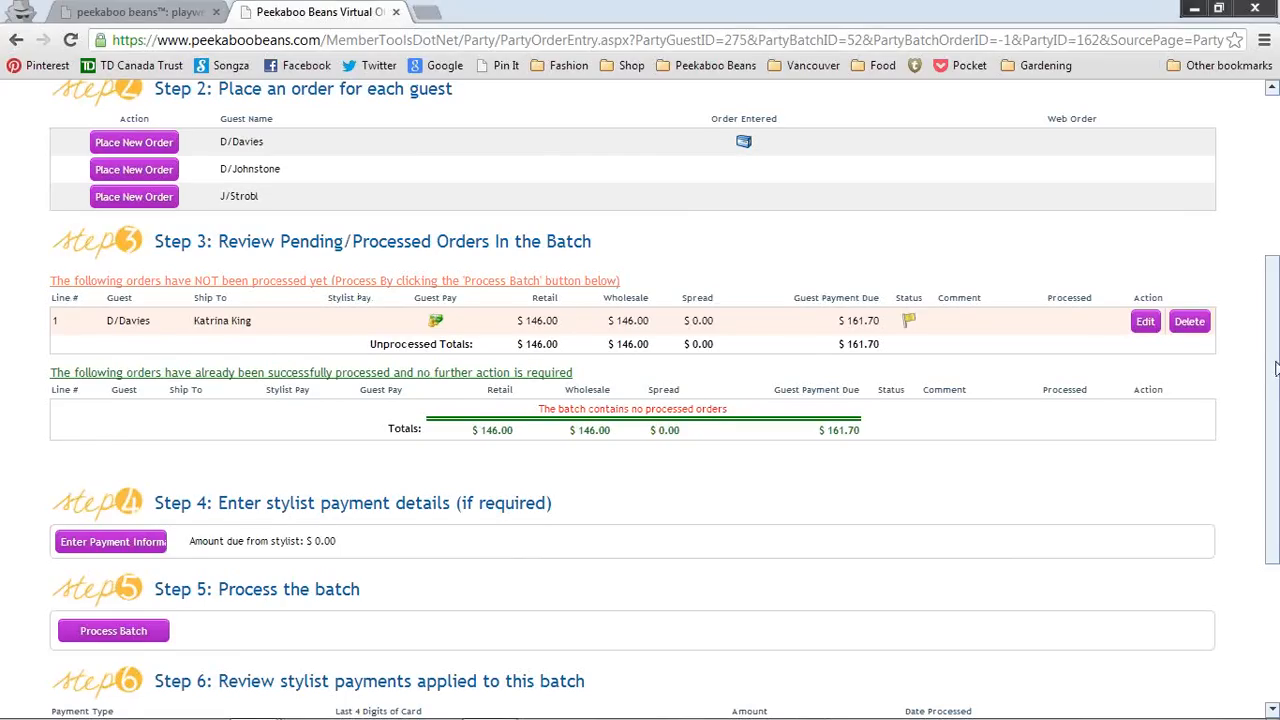
scroll(268, 212, down, 1)
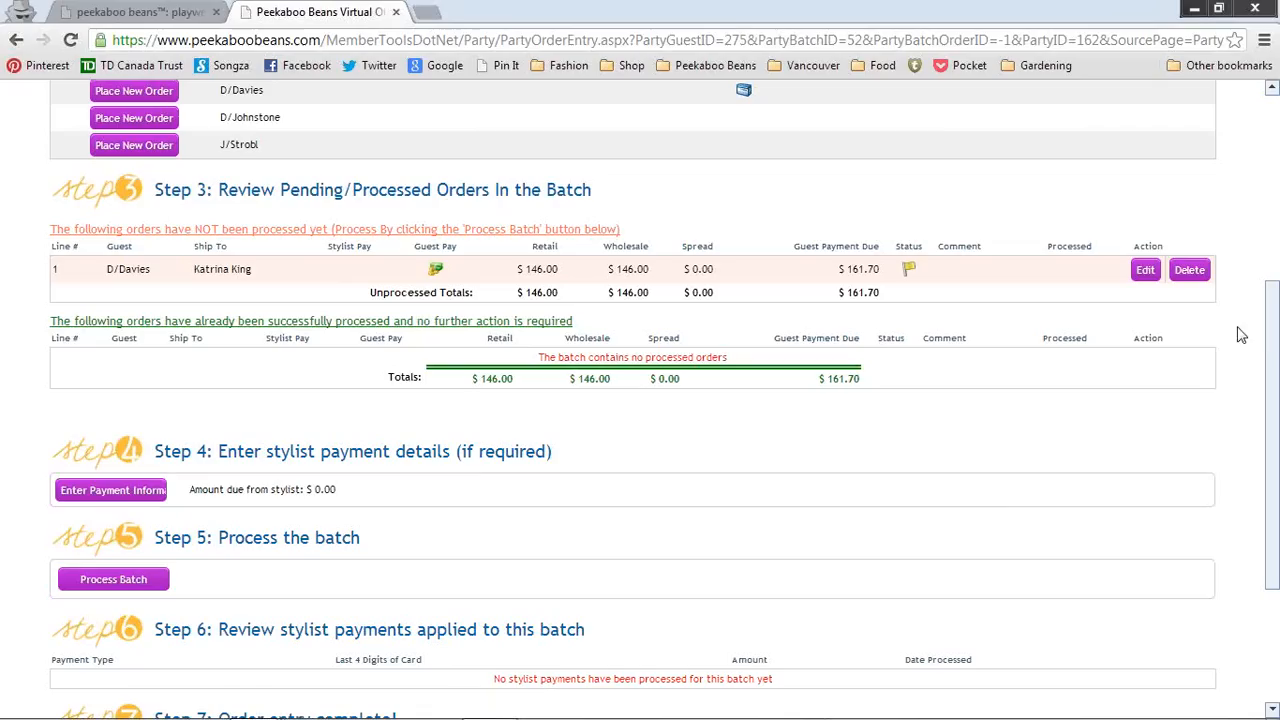
drag(1278, 354, 1278, 367)
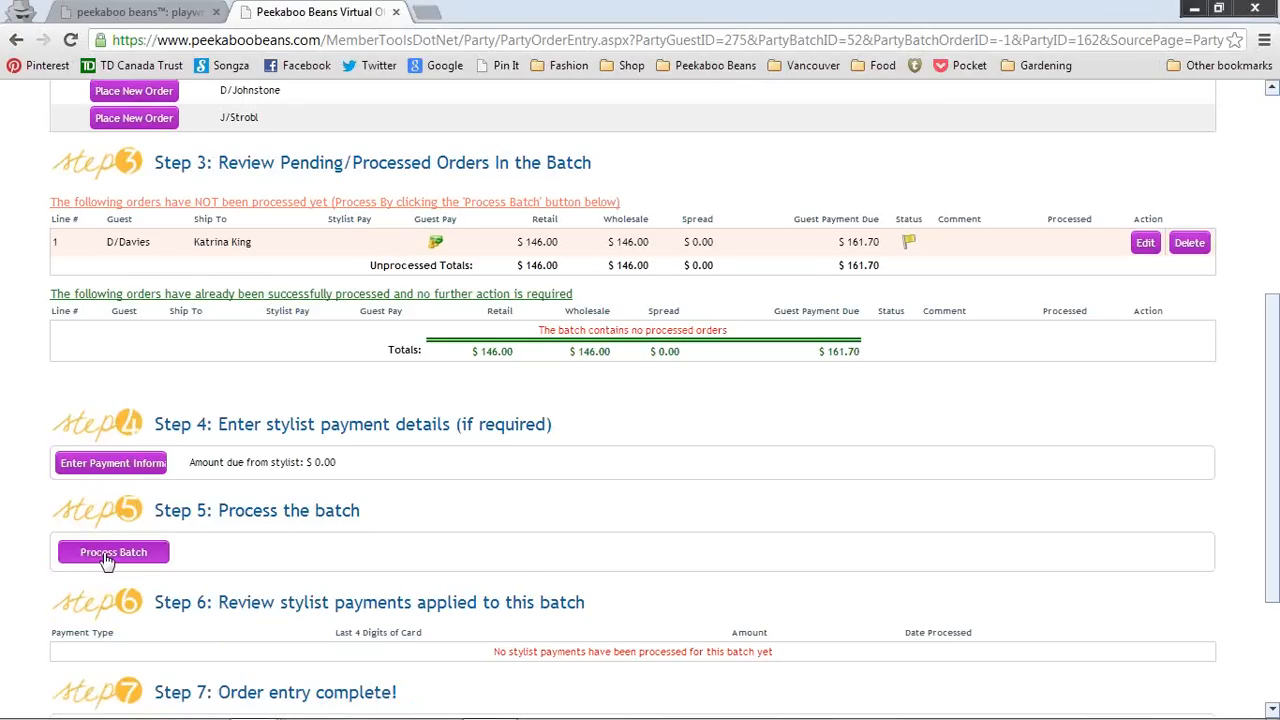
click(107, 558)
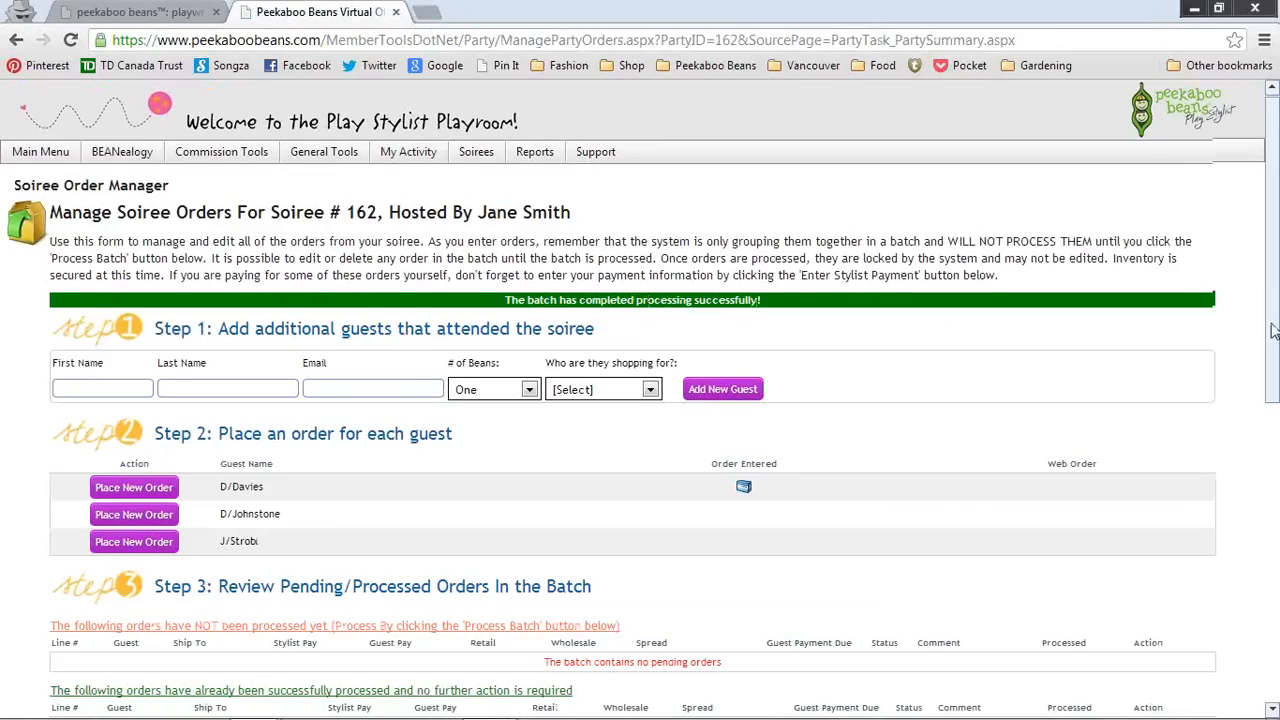
drag(1273, 330, 1276, 434)
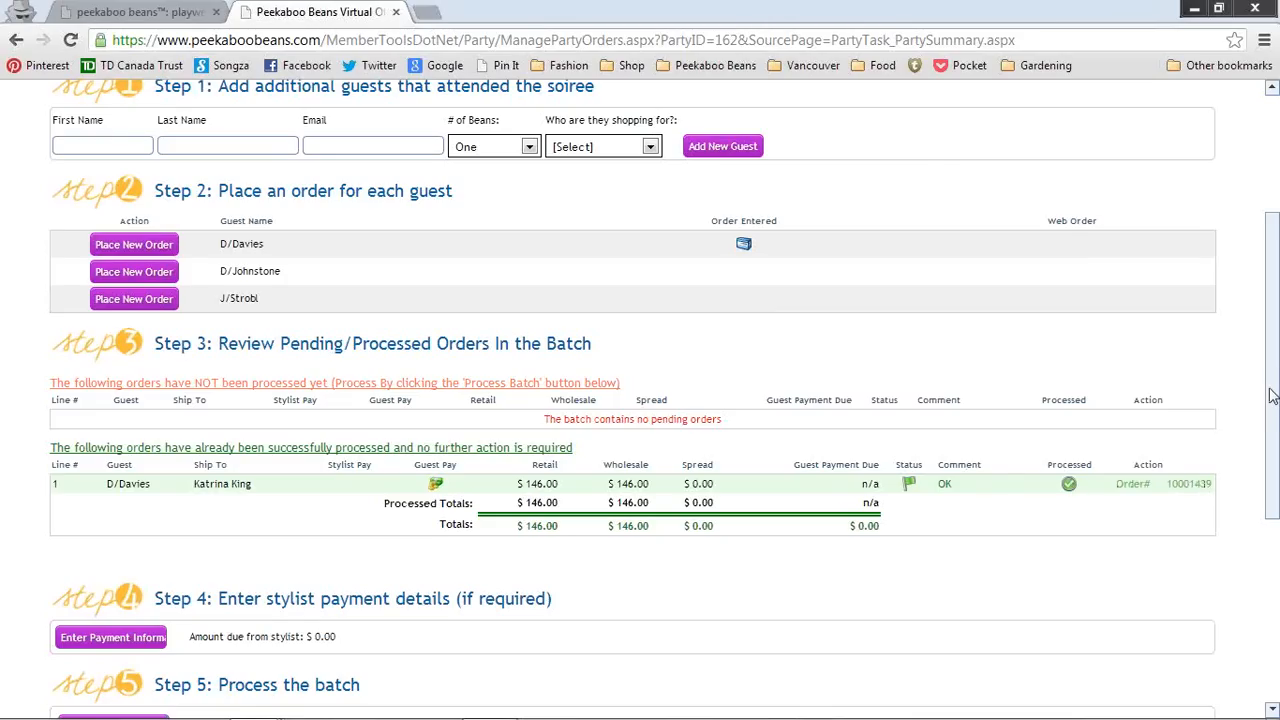
scroll(1272, 395, down, 1)
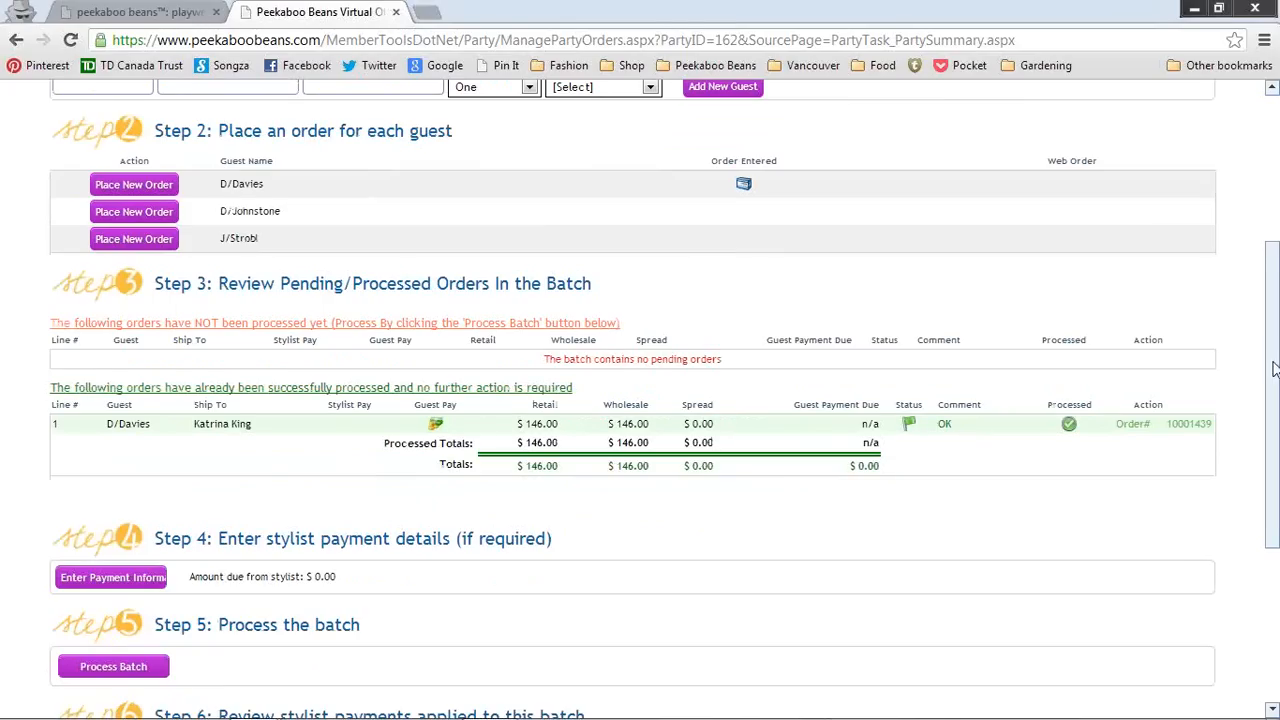
drag(1272, 368, 1272, 343)
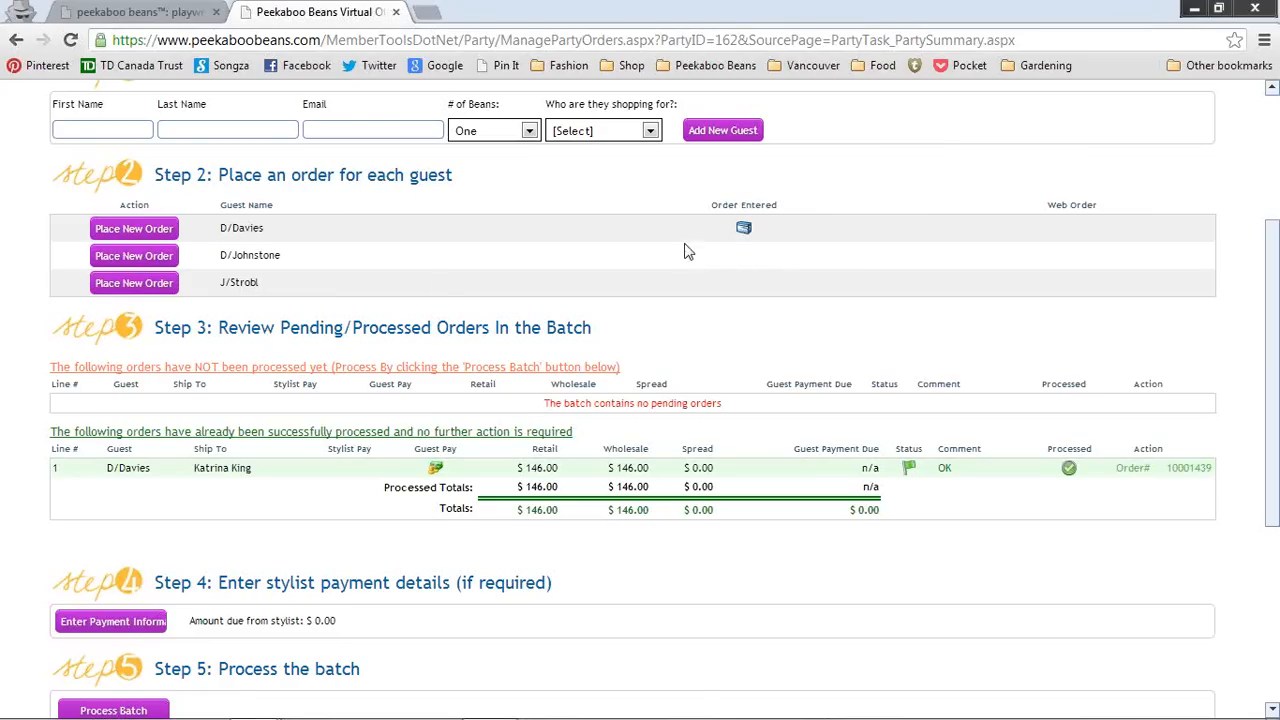
Step: Start a new order for the second guest and replace the billing first and last name with the recipient's
click(157, 262)
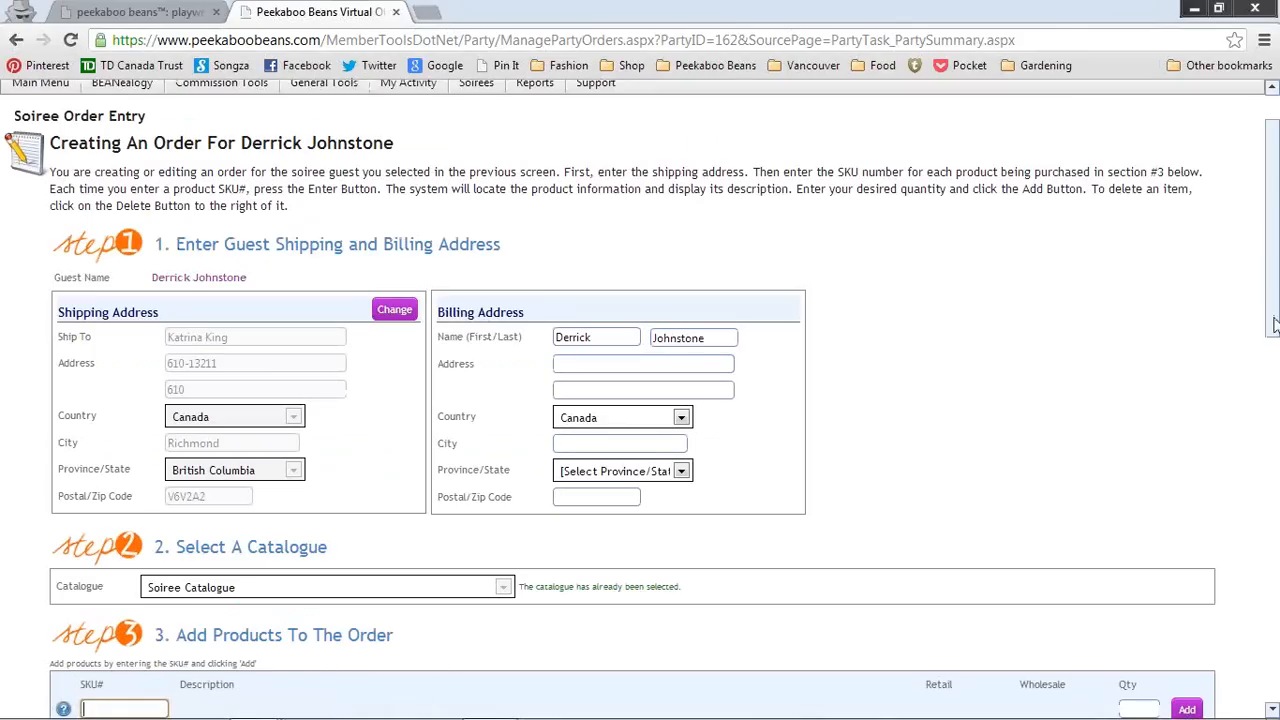
drag(602, 337, 470, 337)
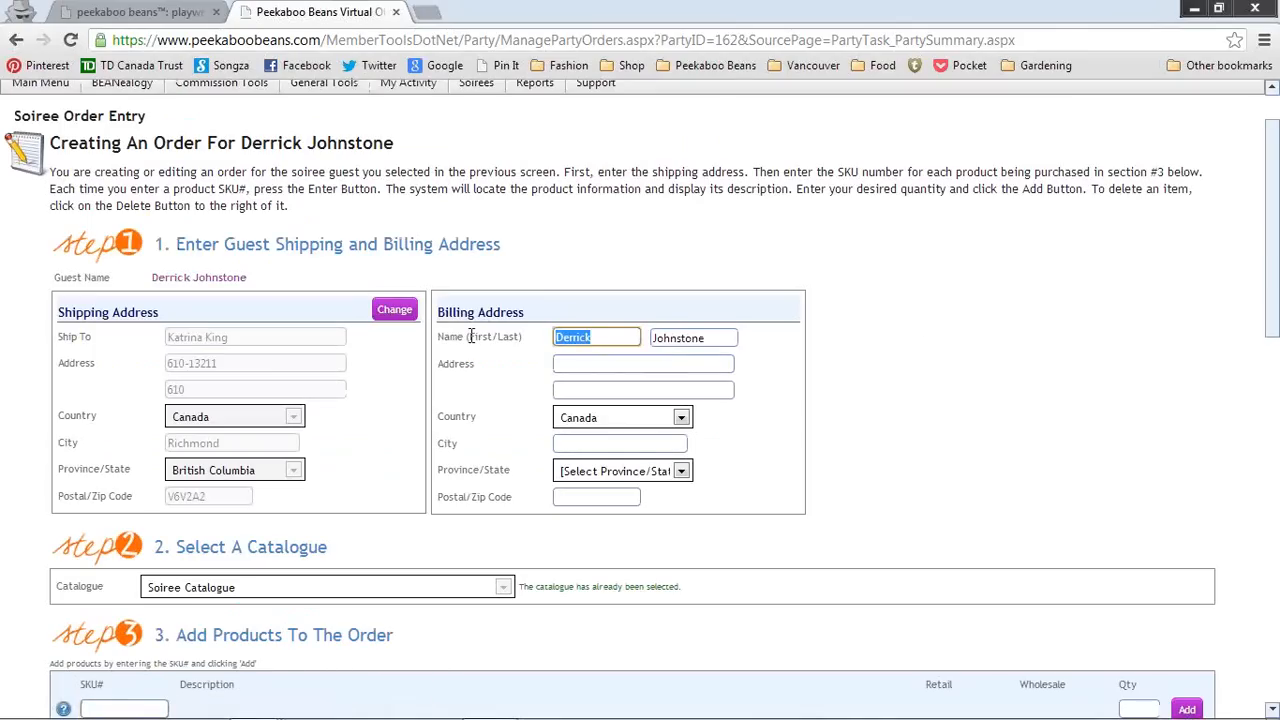
key(Down)
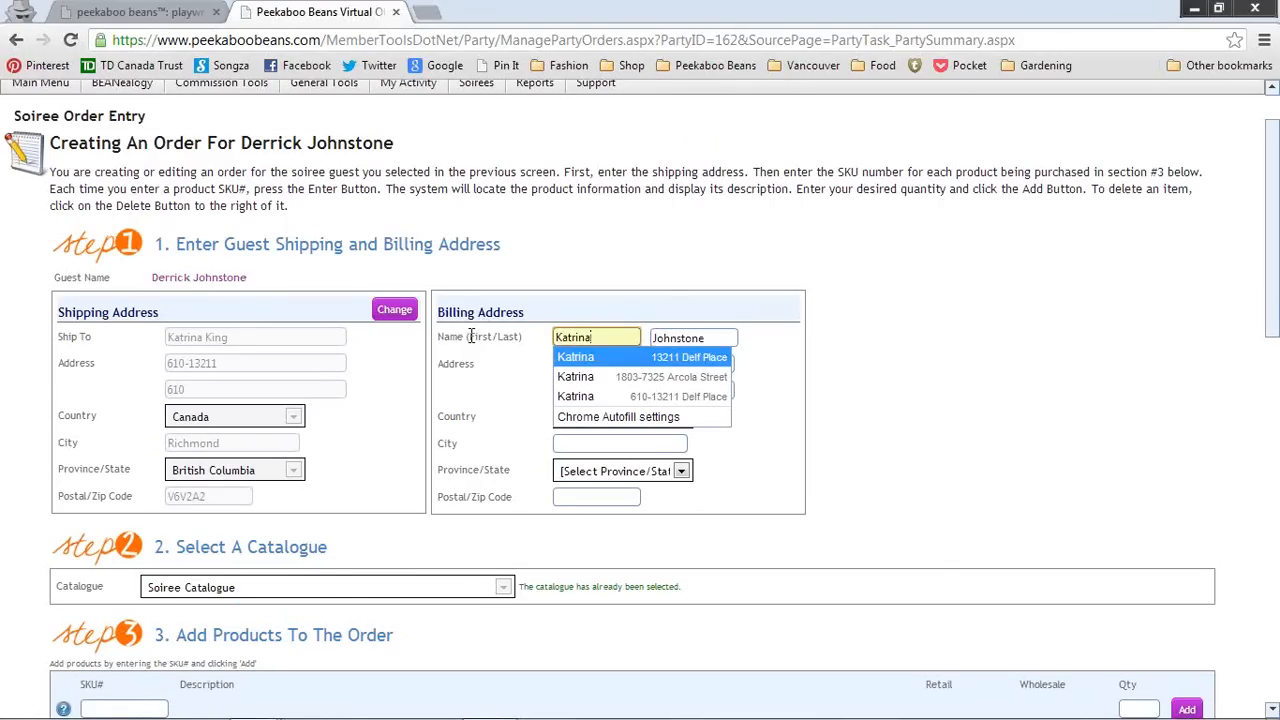
key(Down)
key(Return)
click(702, 337)
drag(702, 337, 589, 337)
Step: Fill the billing address from the saved suggestion, correct the street and unit, and clear line two
key(Tab)
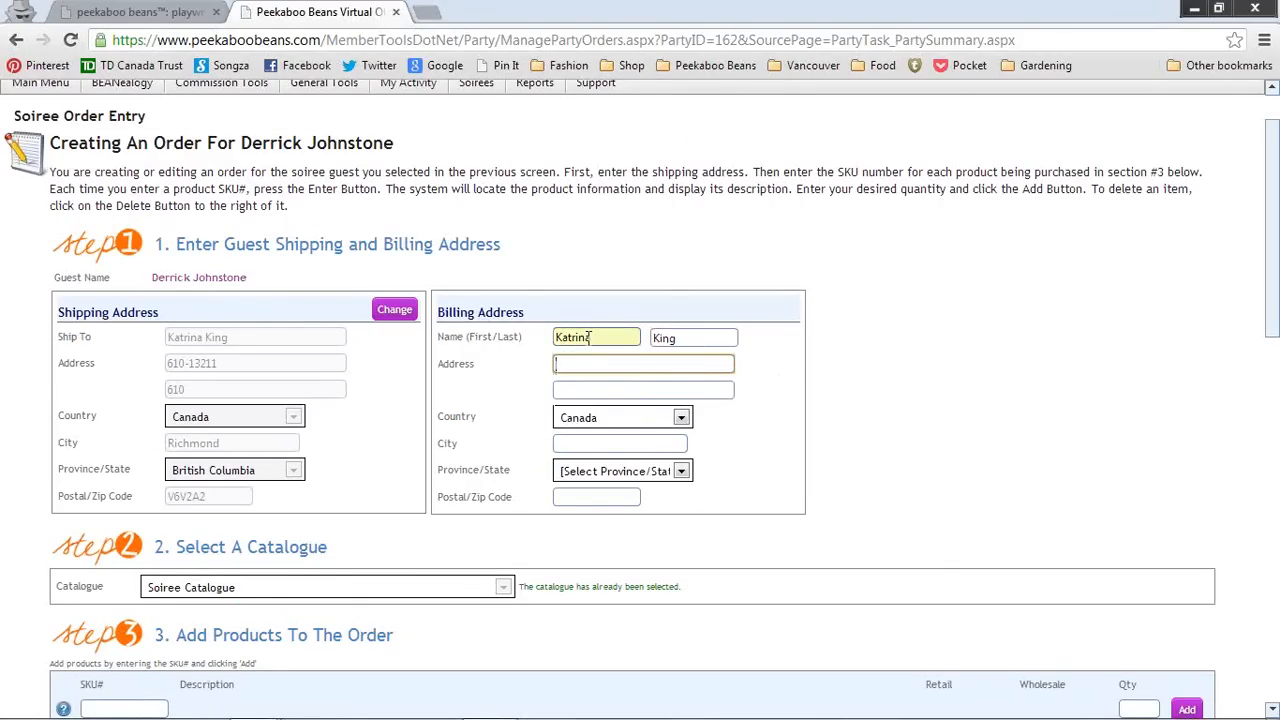
text(7)
key(Down)
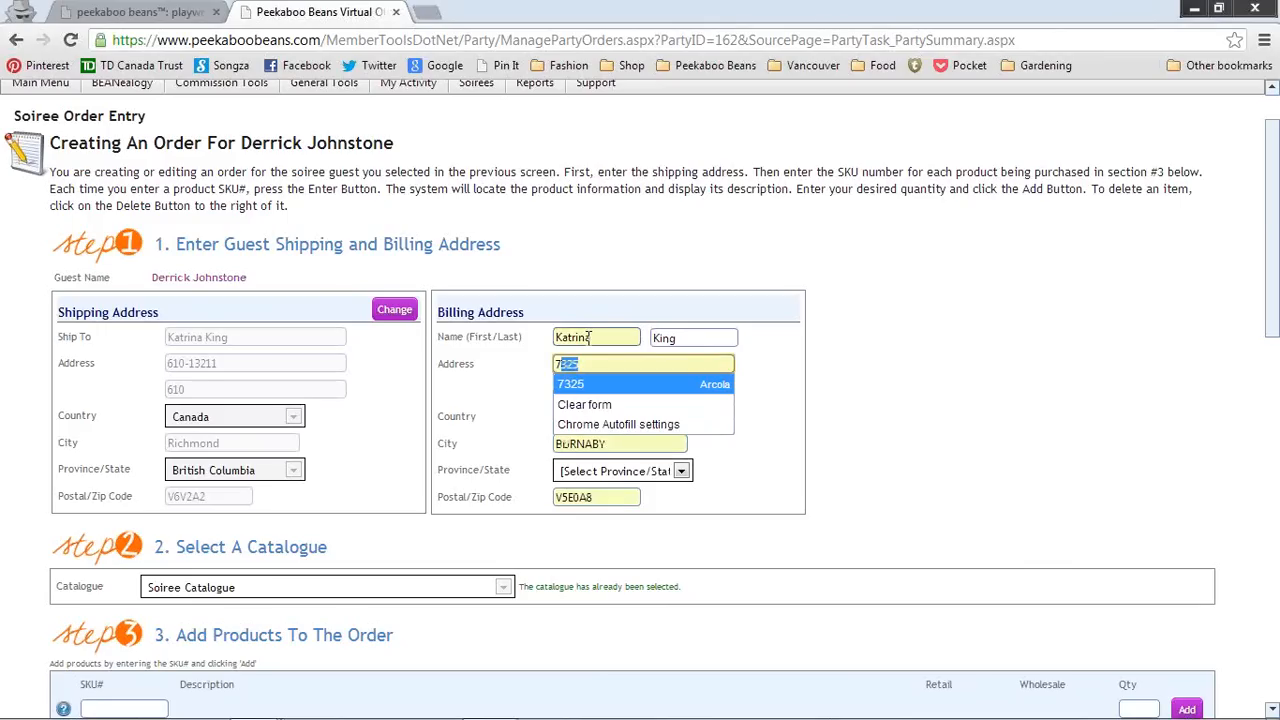
key(Return)
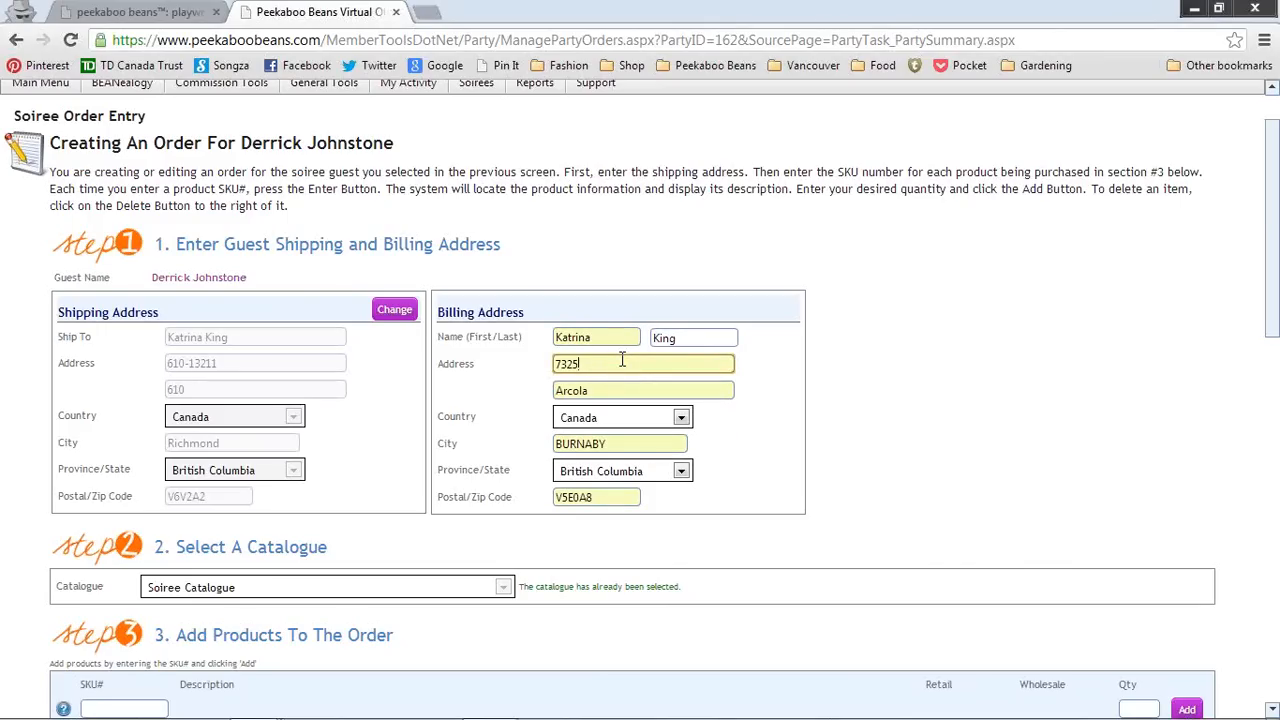
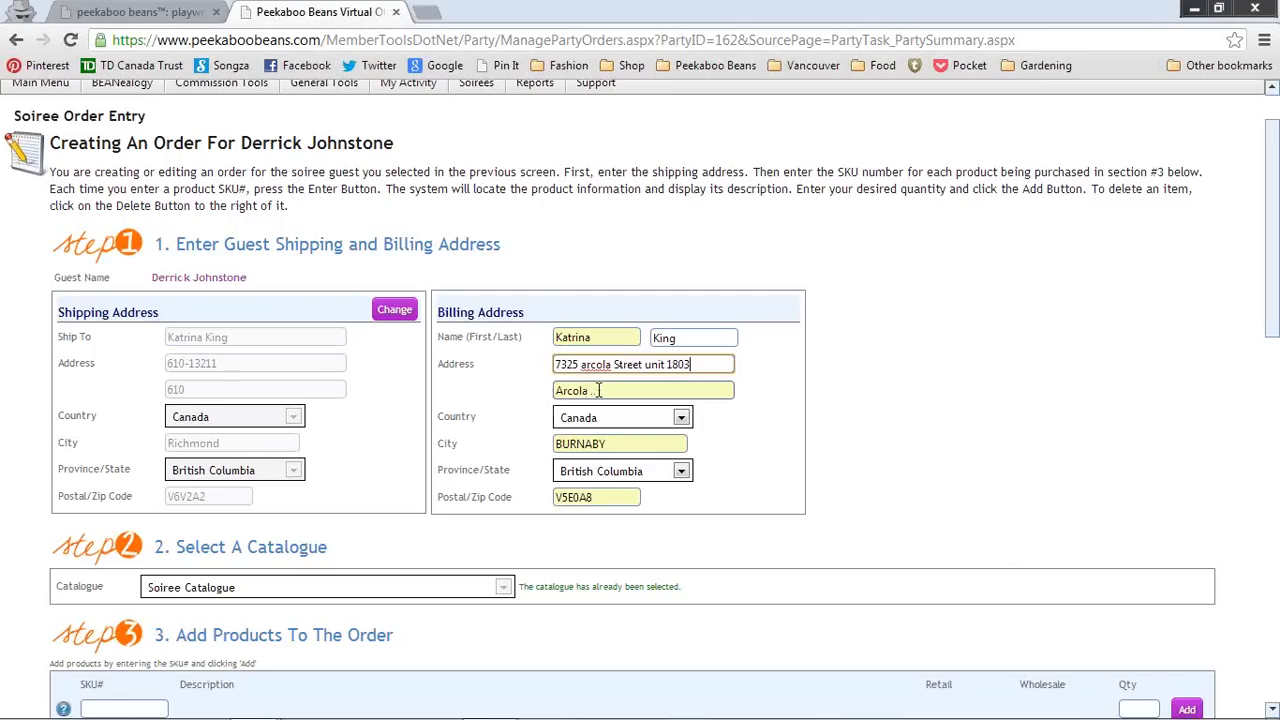
key(Tab)
key(BackSpace)
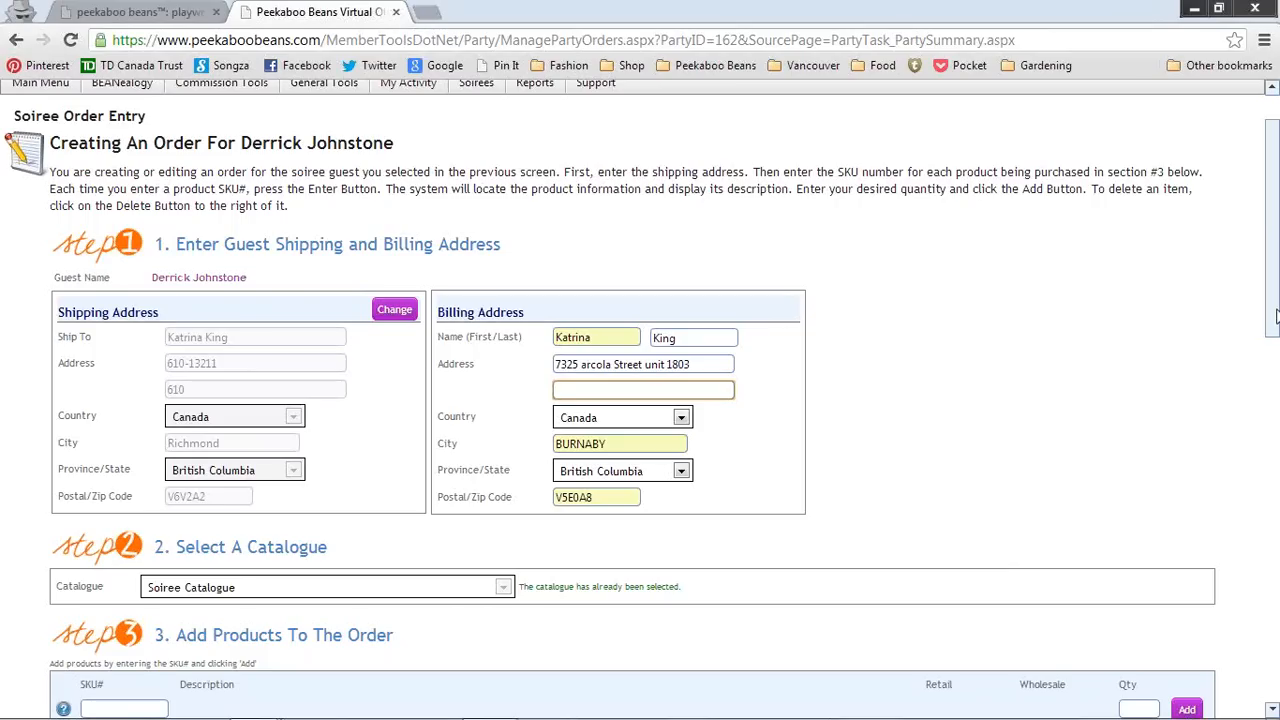
Step: Search the product catalogue for 'Beach Day'
scroll(1272, 400, down, 1)
drag(1275, 357, 1277, 383)
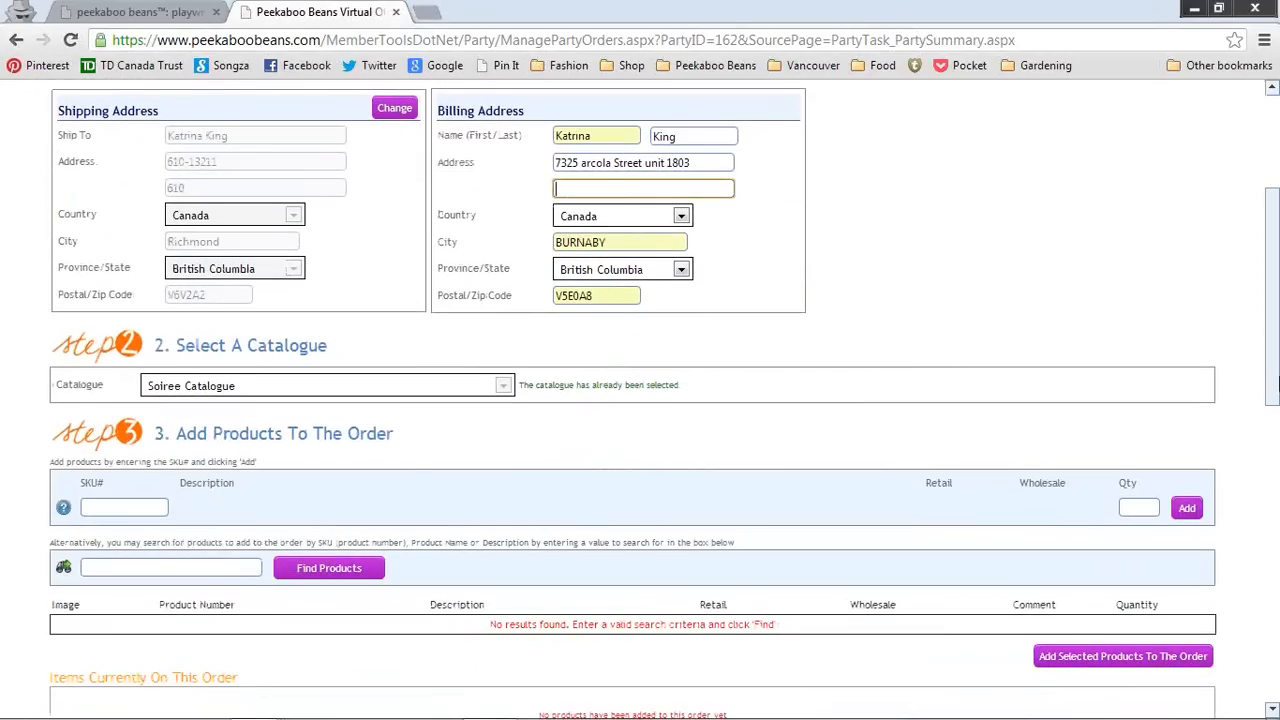
drag(1277, 383, 1276, 448)
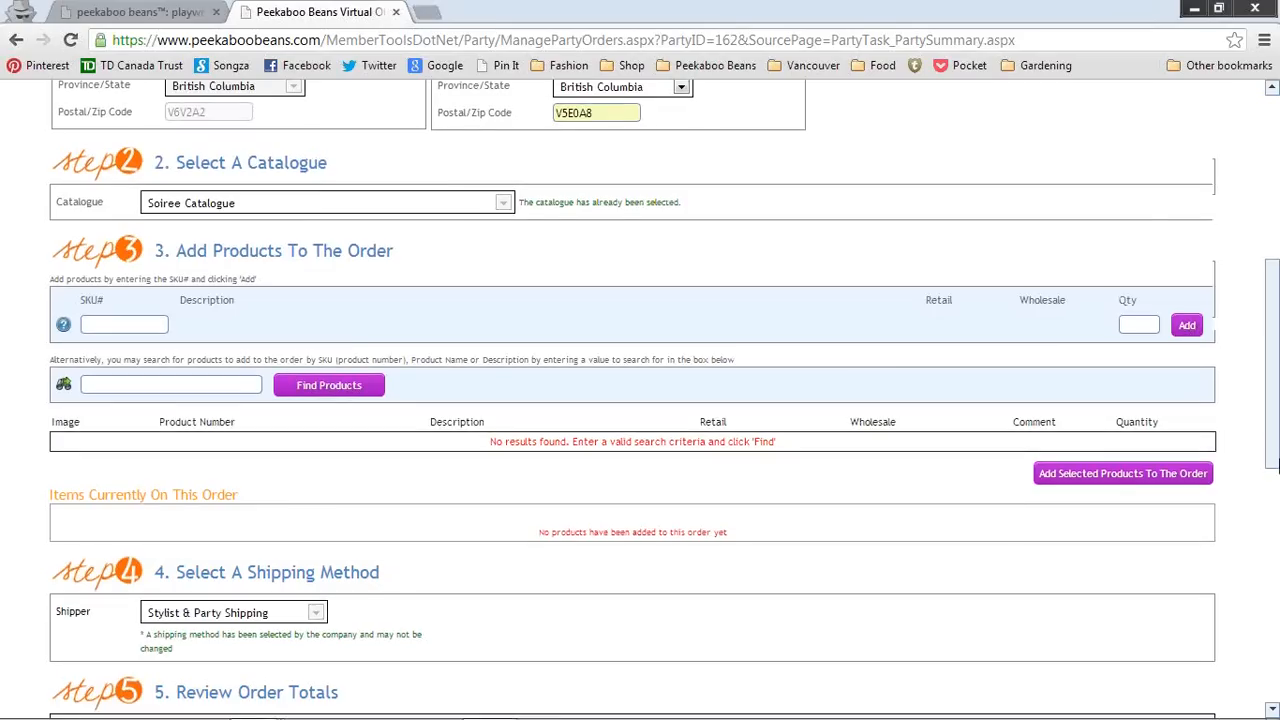
drag(1274, 448, 1274, 473)
click(242, 310)
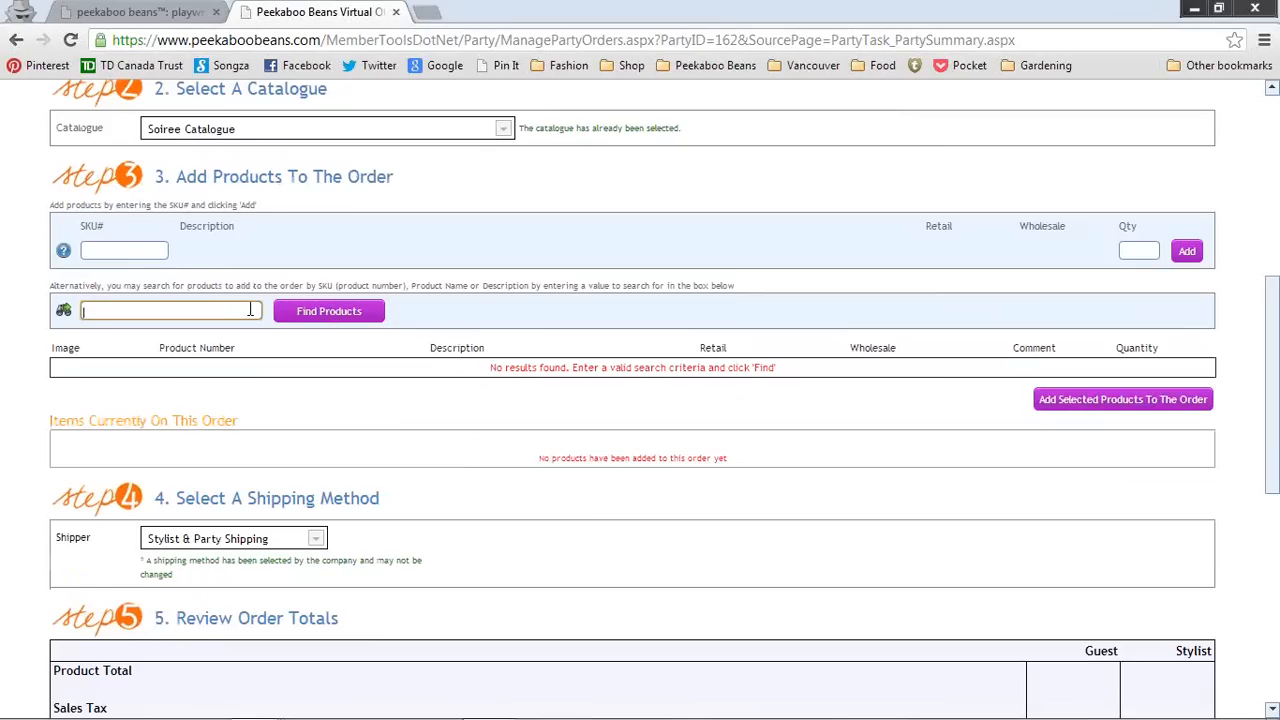
text(Beach Day)
click(325, 313)
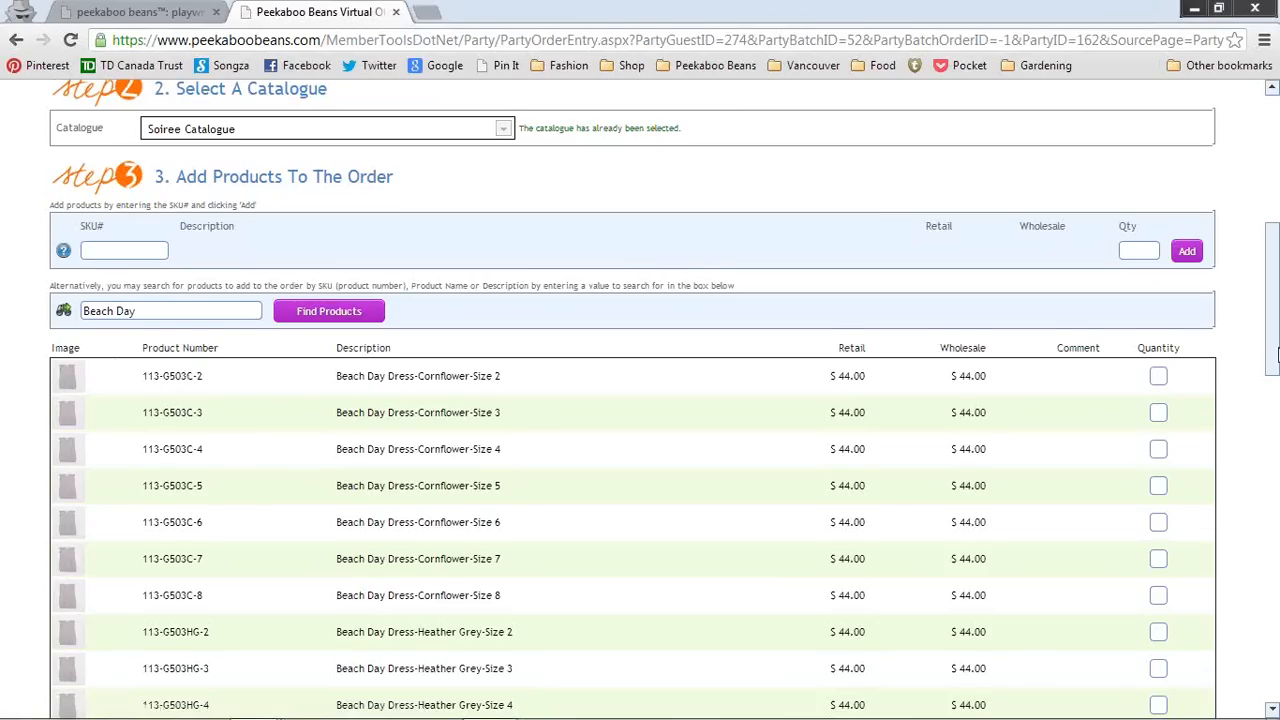
Step: Add one Beach Day Dress-Cornflower-Size 4 (113-G503C-4) to the order at $44.00
drag(1277, 355, 1277, 410)
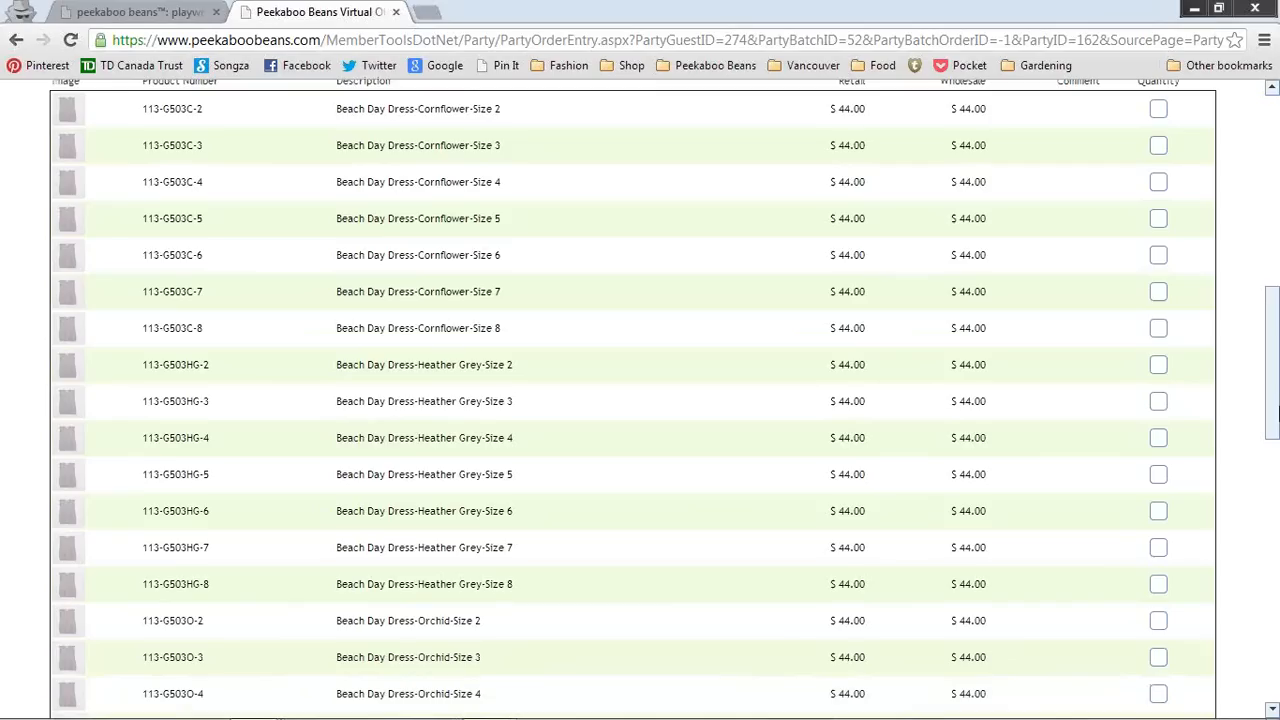
click(1163, 178)
text(1)
drag(1275, 380, 1275, 373)
scroll(1275, 373, up, 3)
scroll(1200, 400, down, 9)
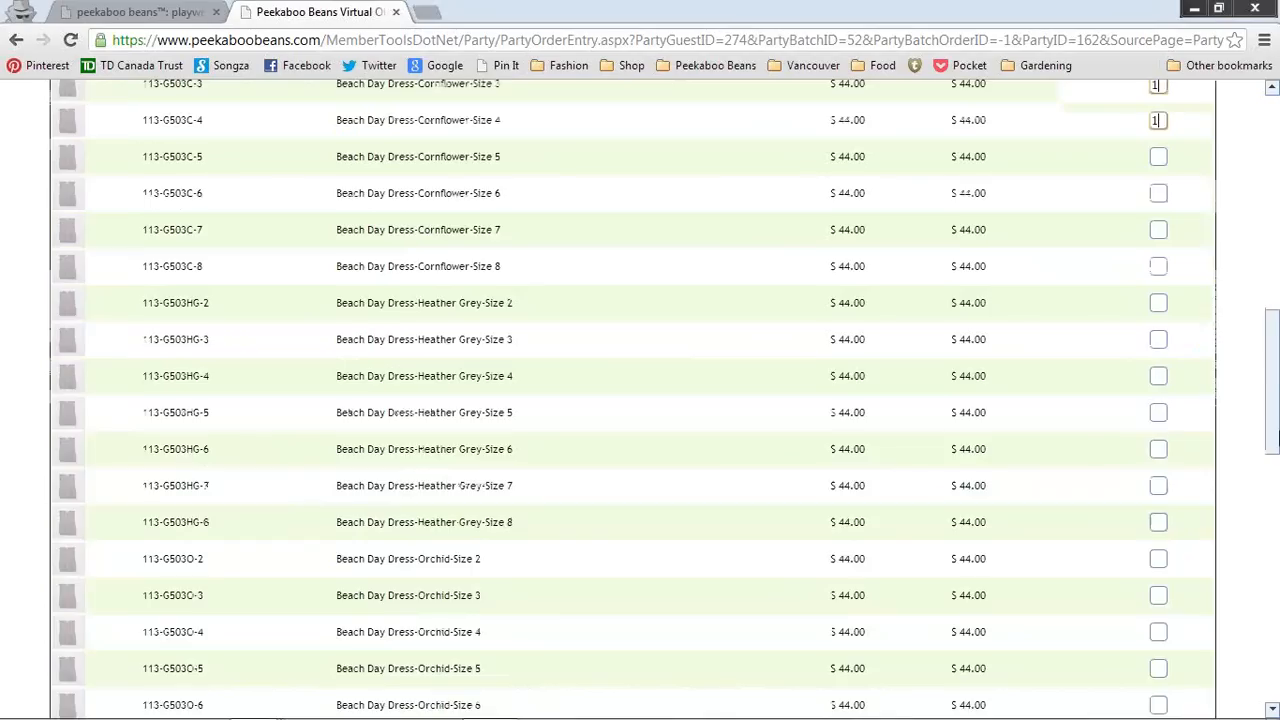
click(1165, 445)
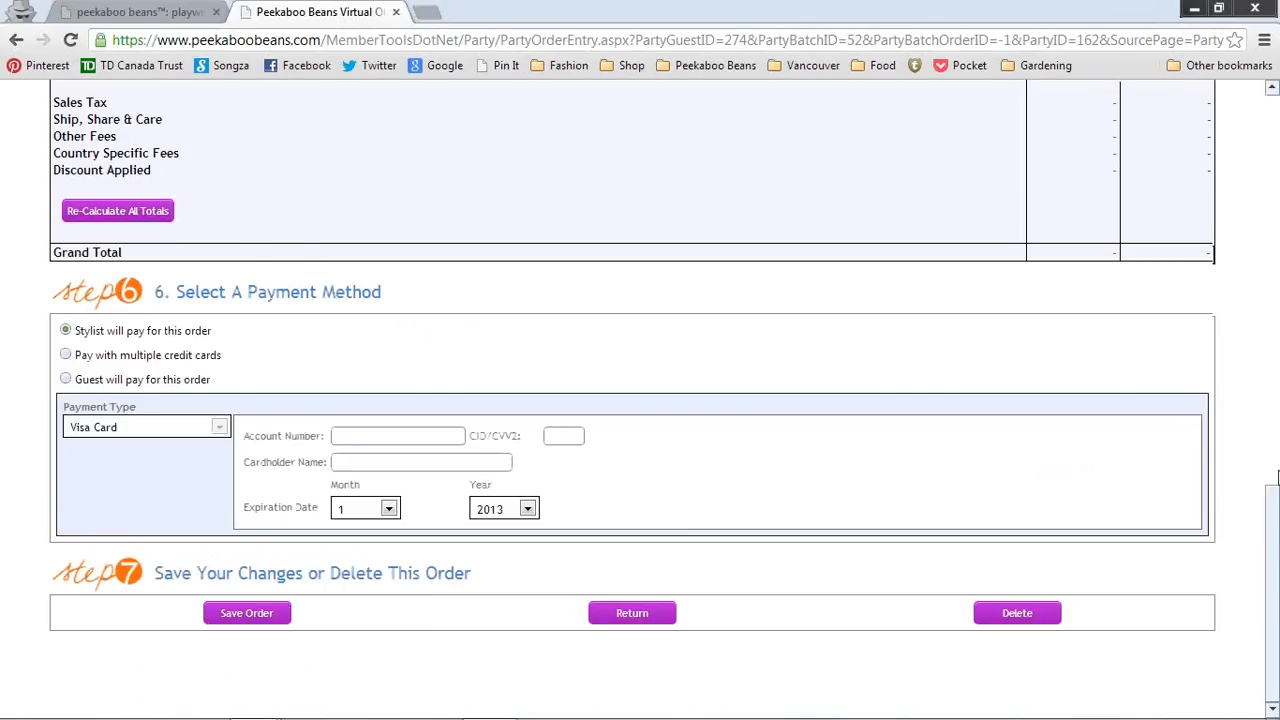
drag(1276, 496, 1279, 325)
drag(1273, 441, 1276, 391)
Step: Search for 'forever free' and enter quantity 1 for the Flower Print-Size 5 legging (113-G107FP-5)
click(137, 337)
text(fore)
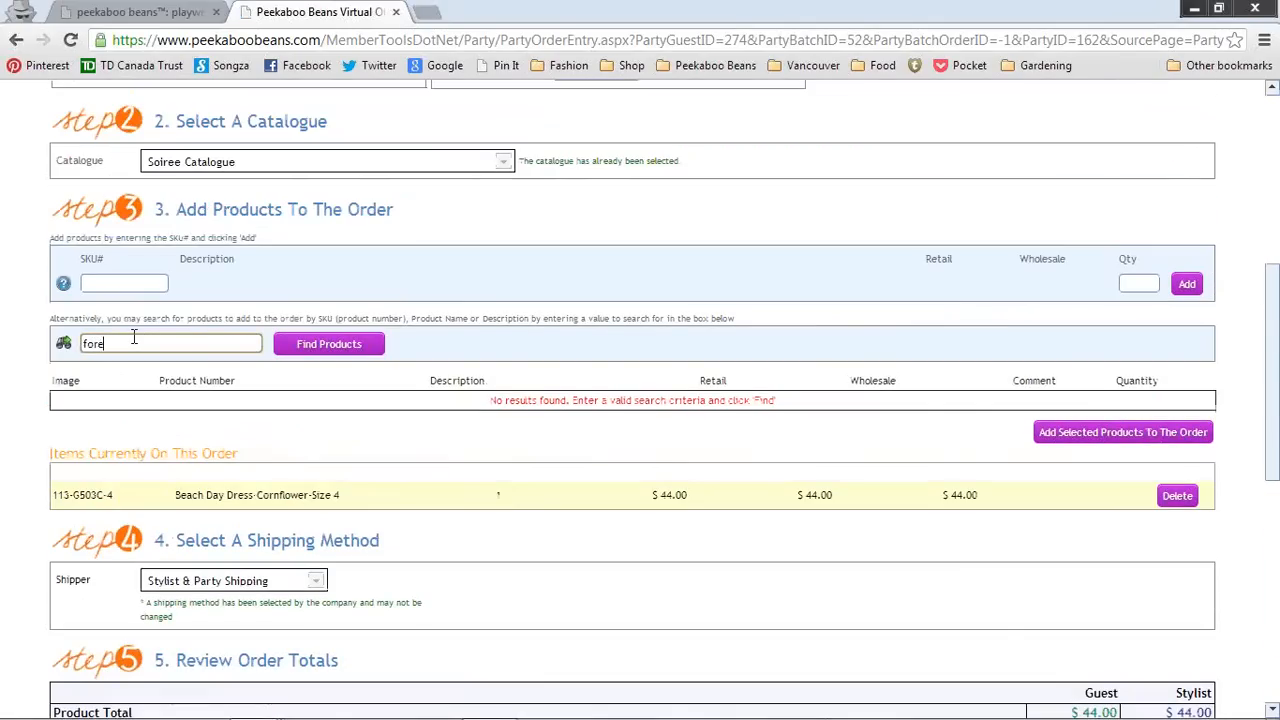
text(ver free)
click(352, 345)
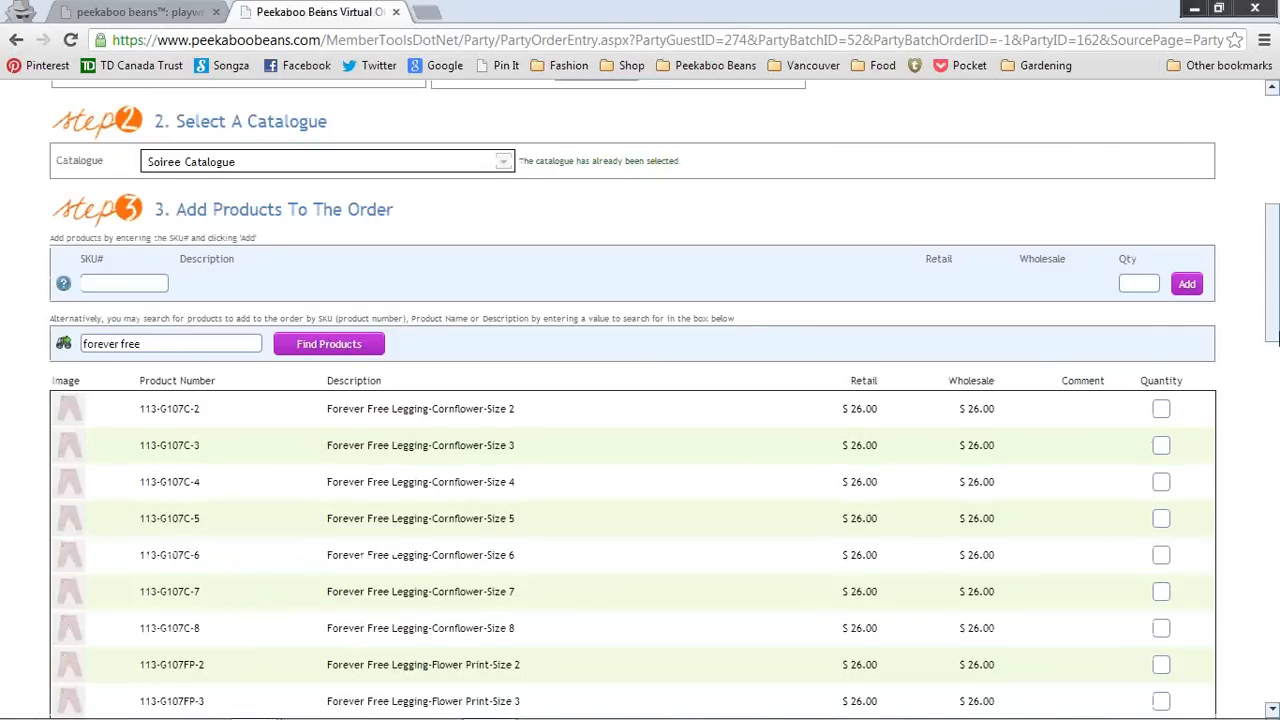
drag(1271, 321, 1275, 394)
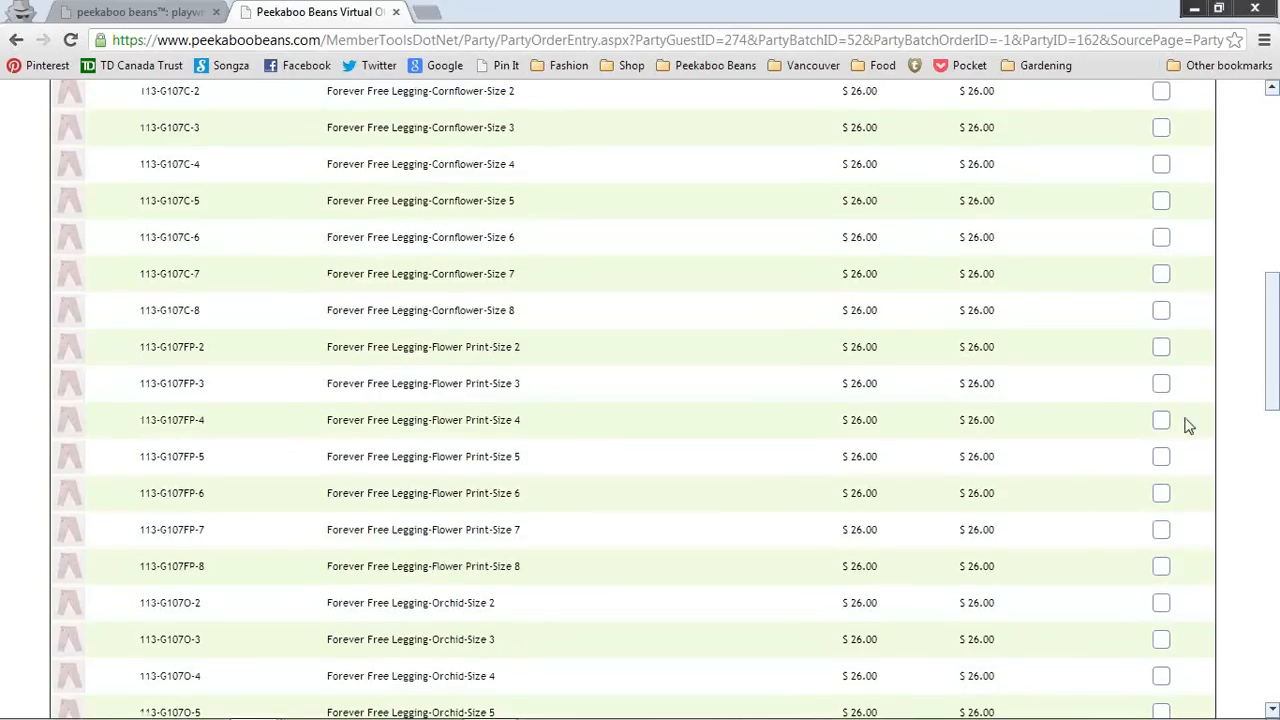
click(1164, 456)
text(1)
drag(1276, 355, 1276, 530)
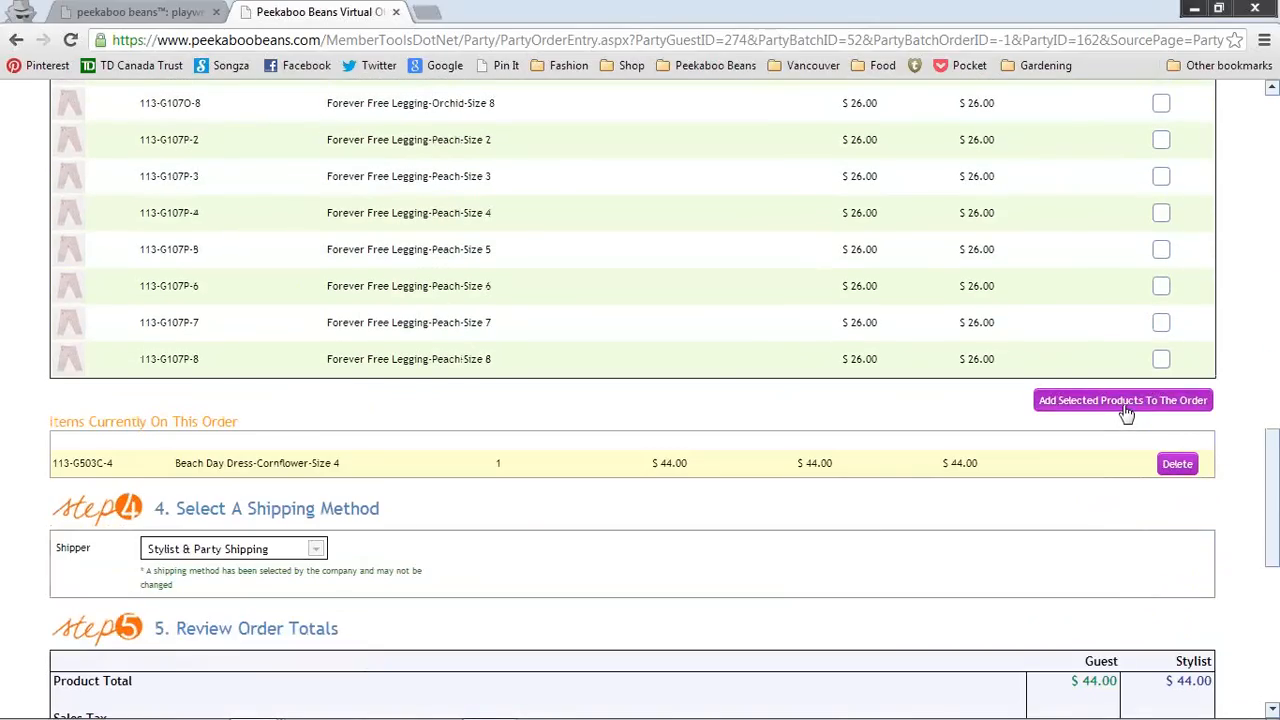
Step: Add the Forever Free Legging-Flower Print-Size 5 ($26.00) to the order, making the total $70.00
click(1126, 411)
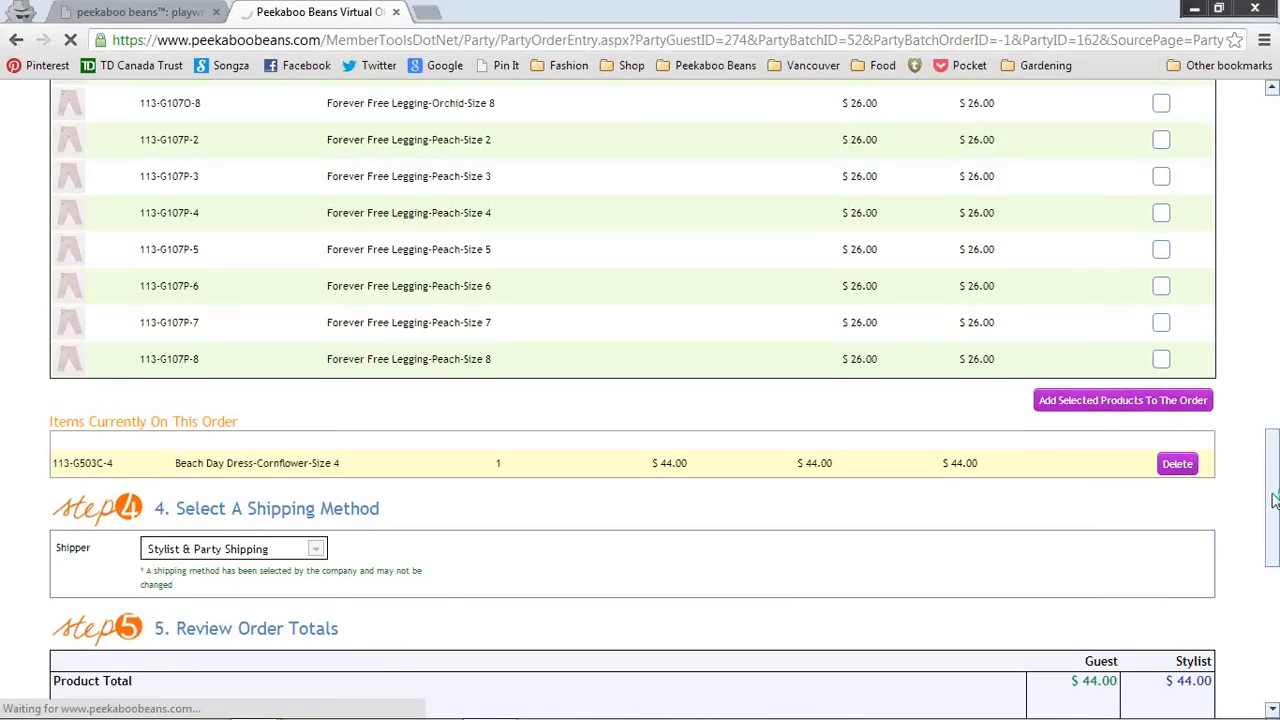
drag(1274, 500, 1276, 470)
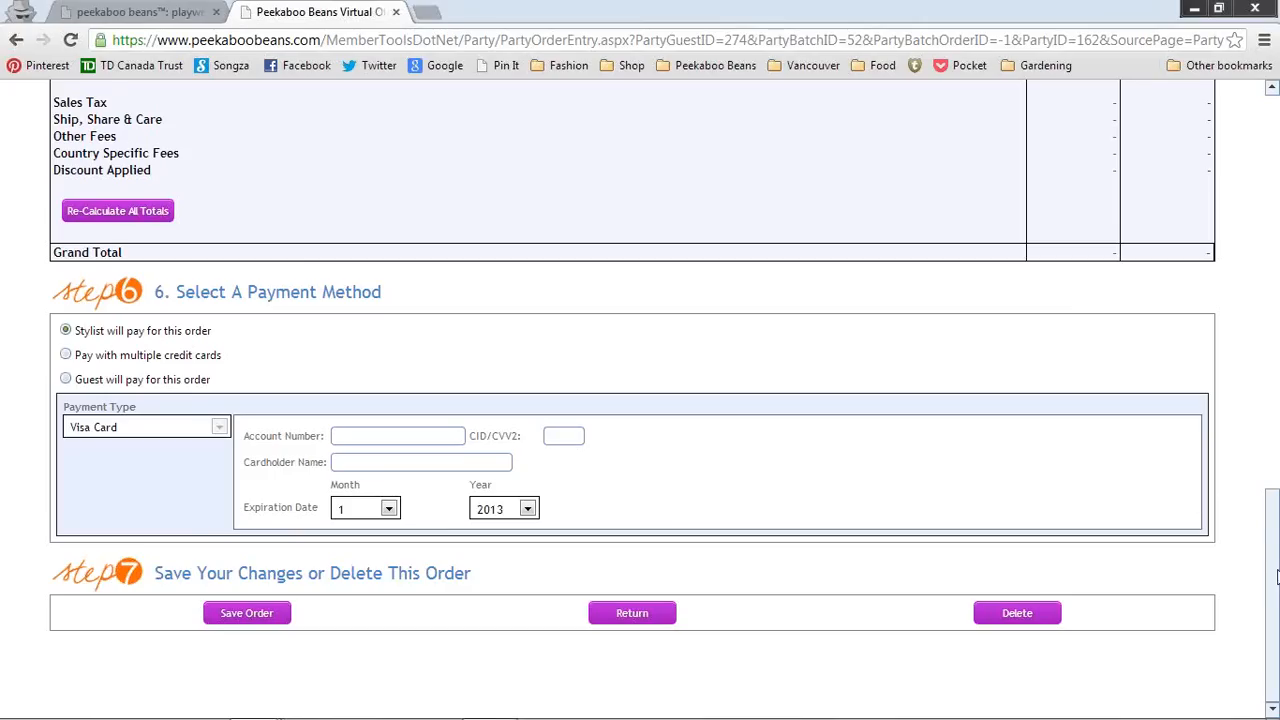
drag(1276, 572, 1276, 440)
scroll(139, 178, up, 2)
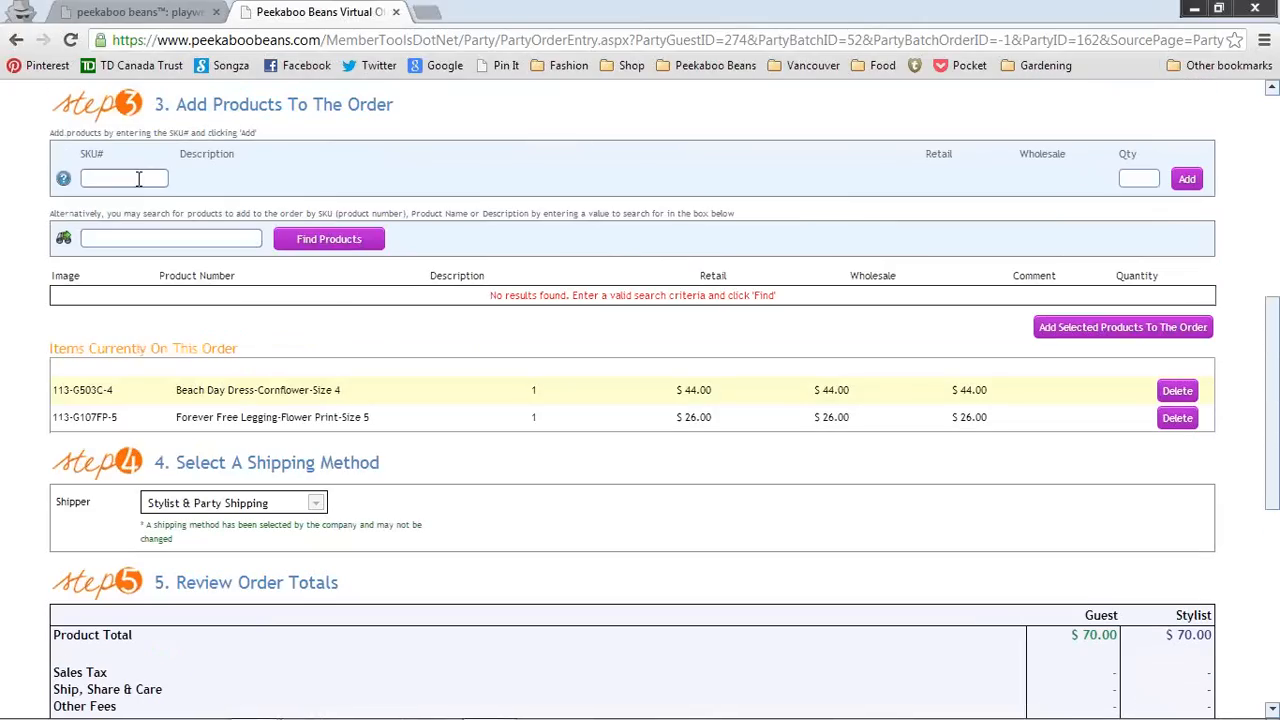
Step: Add one Freestyle Jacket-Orchid-Size 5 ($58.00) by SKU, bringing the product total to $128.00
click(139, 178)
text(113-G)
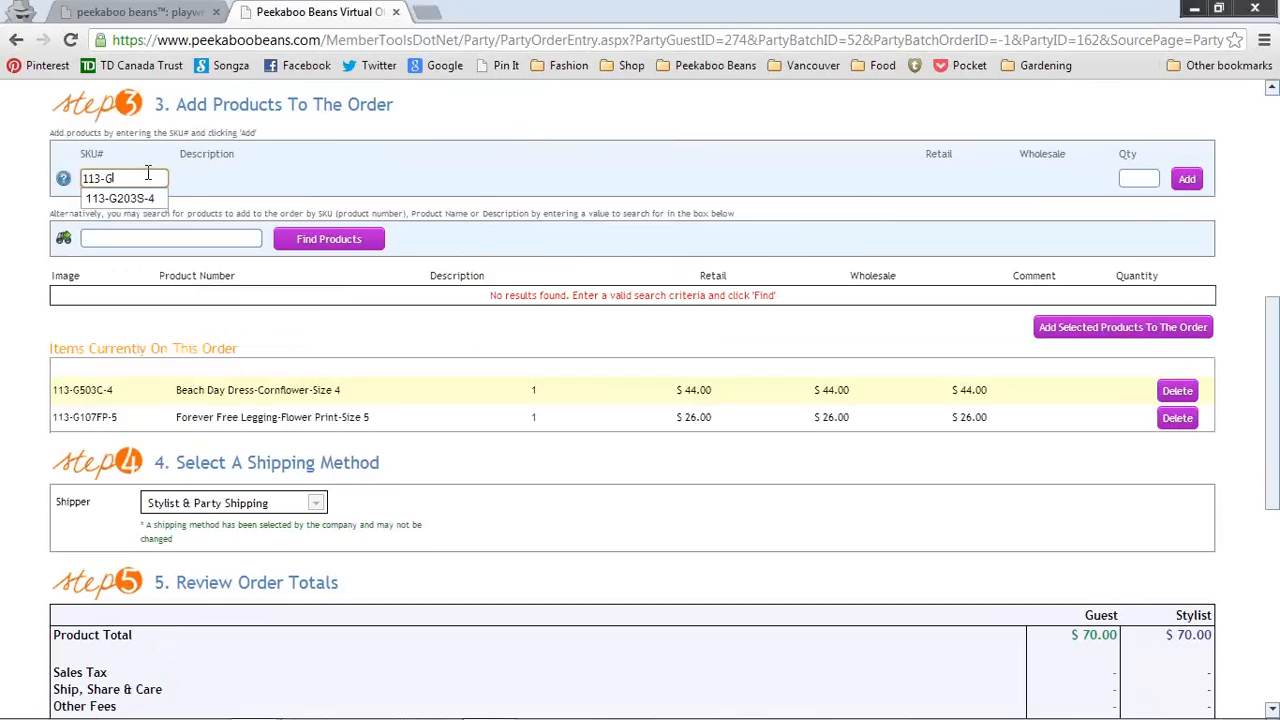
text(20)
text(3C)
text(-5)
key(Tab)
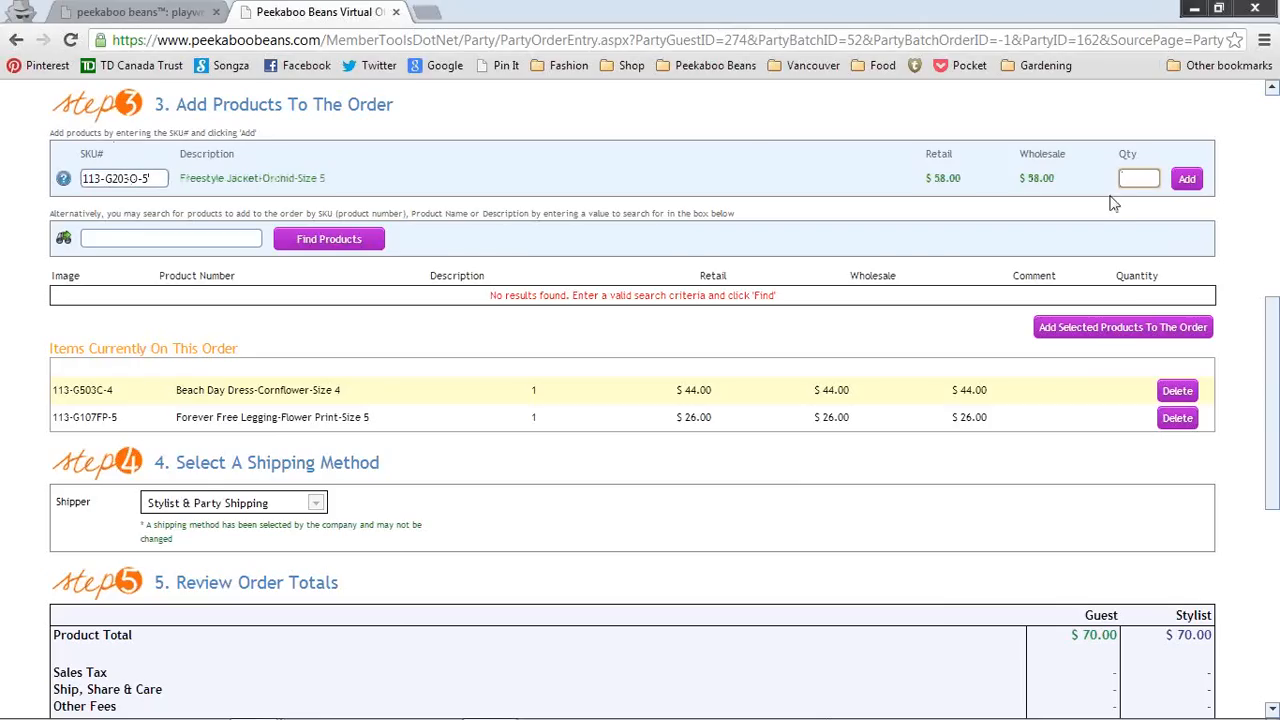
text(1)
click(1187, 179)
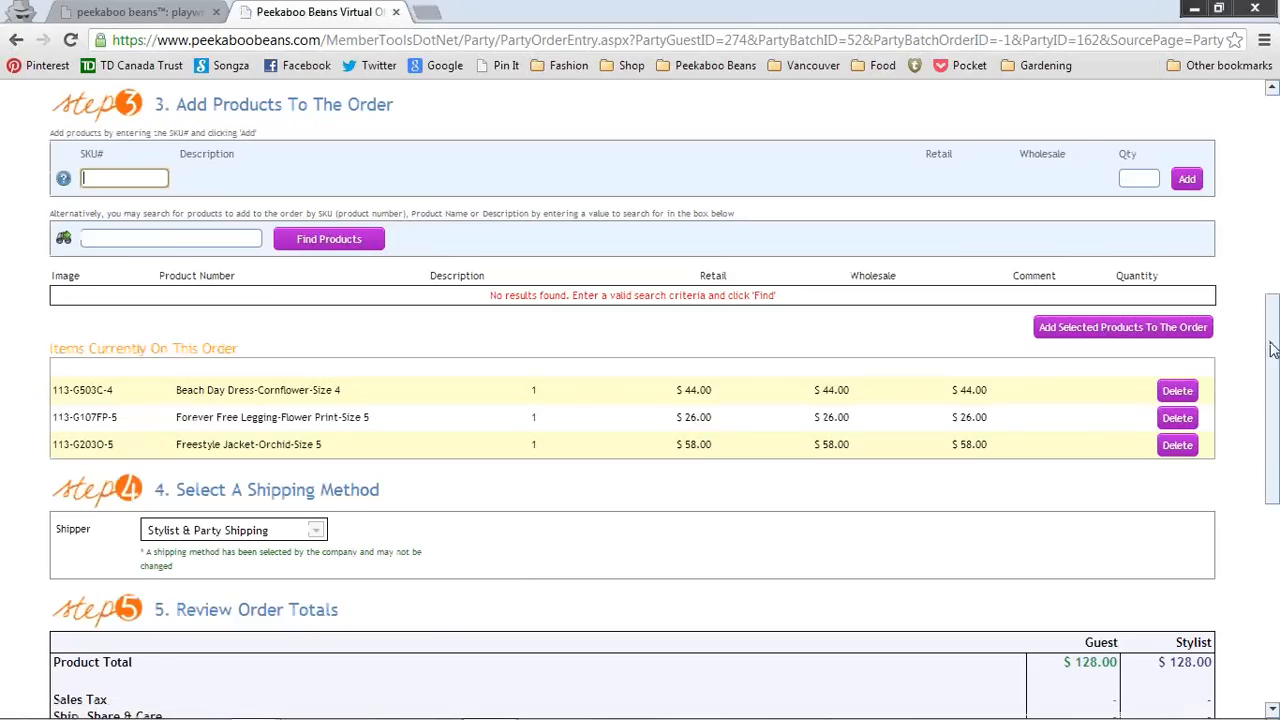
Step: Recalculate totals to $6.80 sales tax, $8.00 shipping and a $142.80 grand total
drag(1274, 347, 1274, 466)
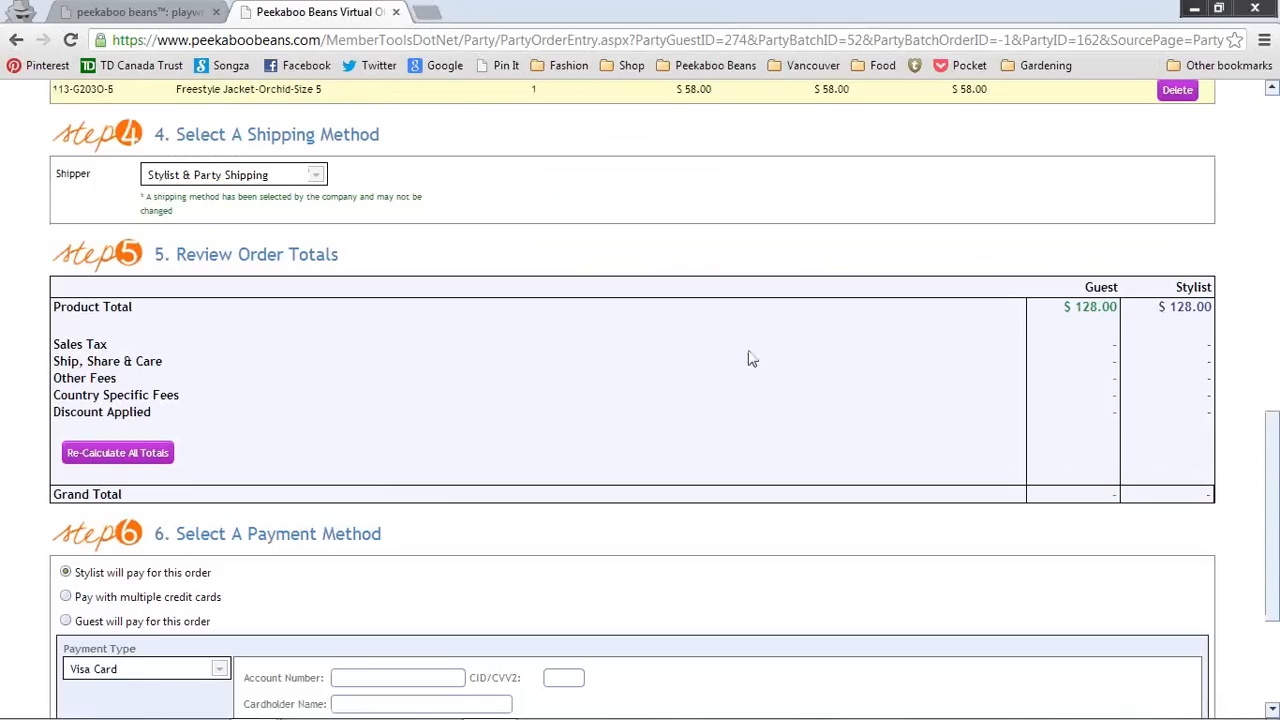
click(150, 455)
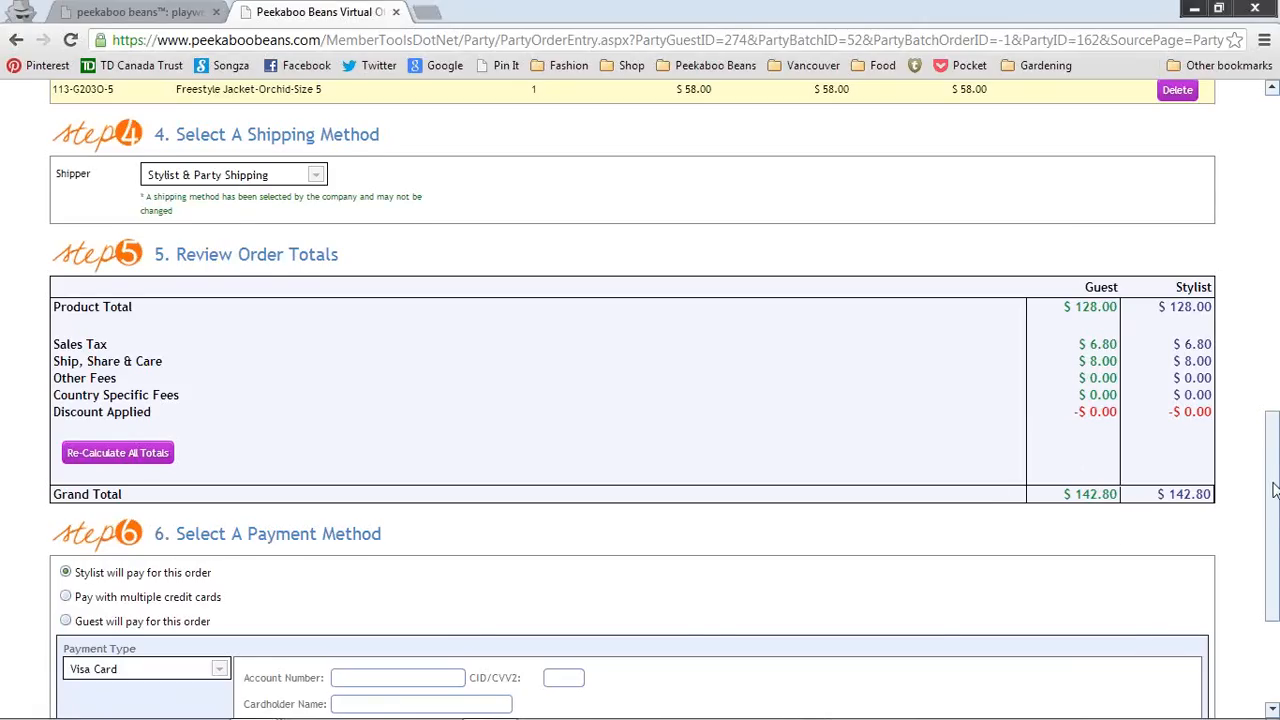
drag(1276, 470, 1276, 527)
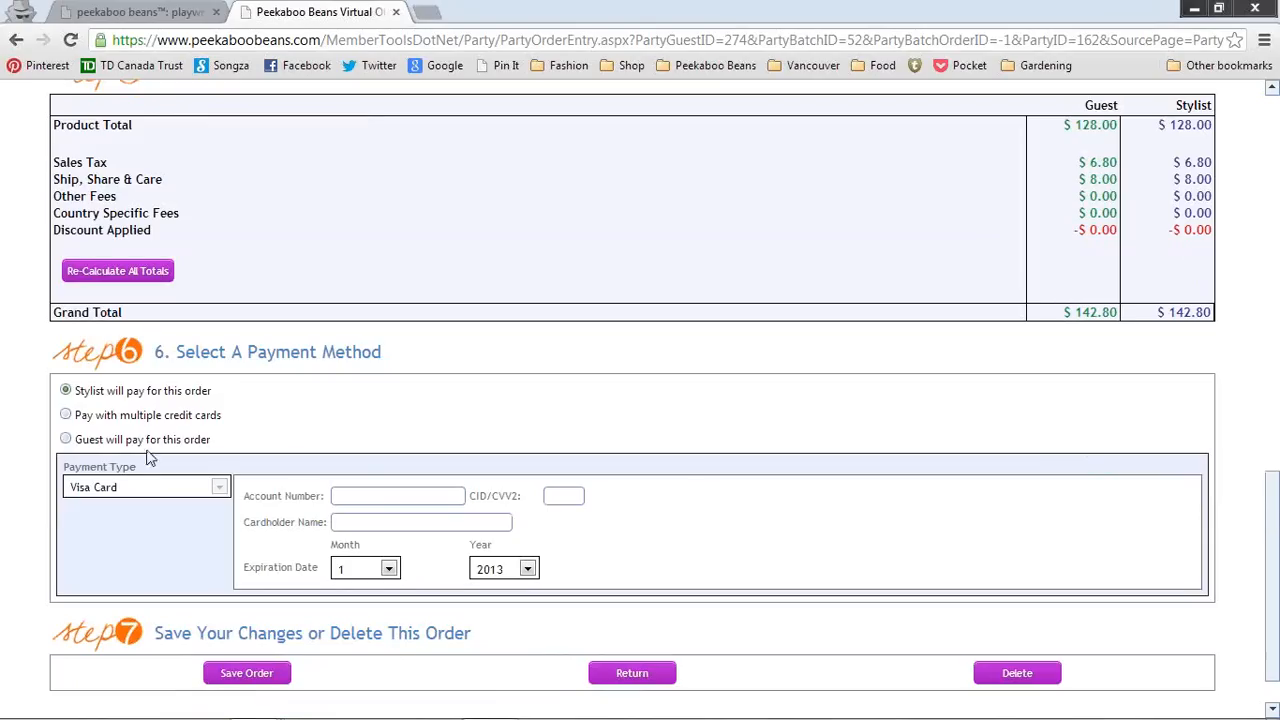
Step: Choose payment by multiple credit cards and bring up the Multi-Pay form showing $142.80 due
click(66, 416)
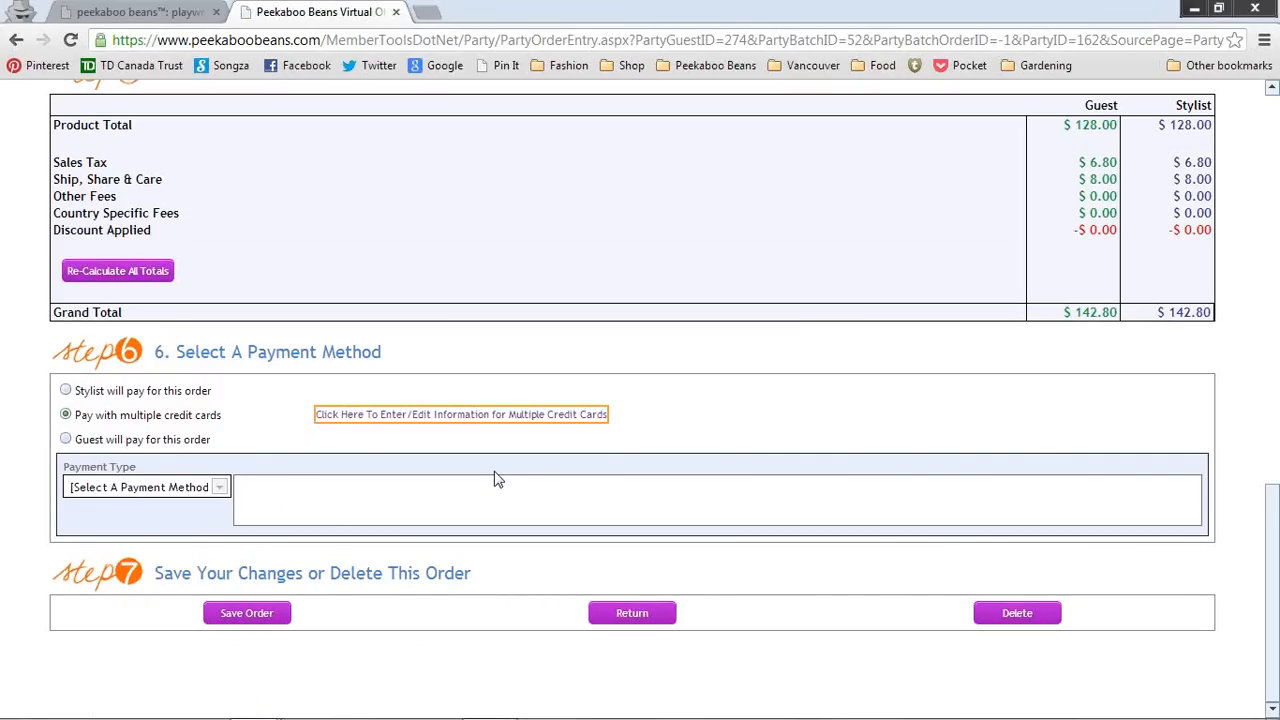
click(498, 420)
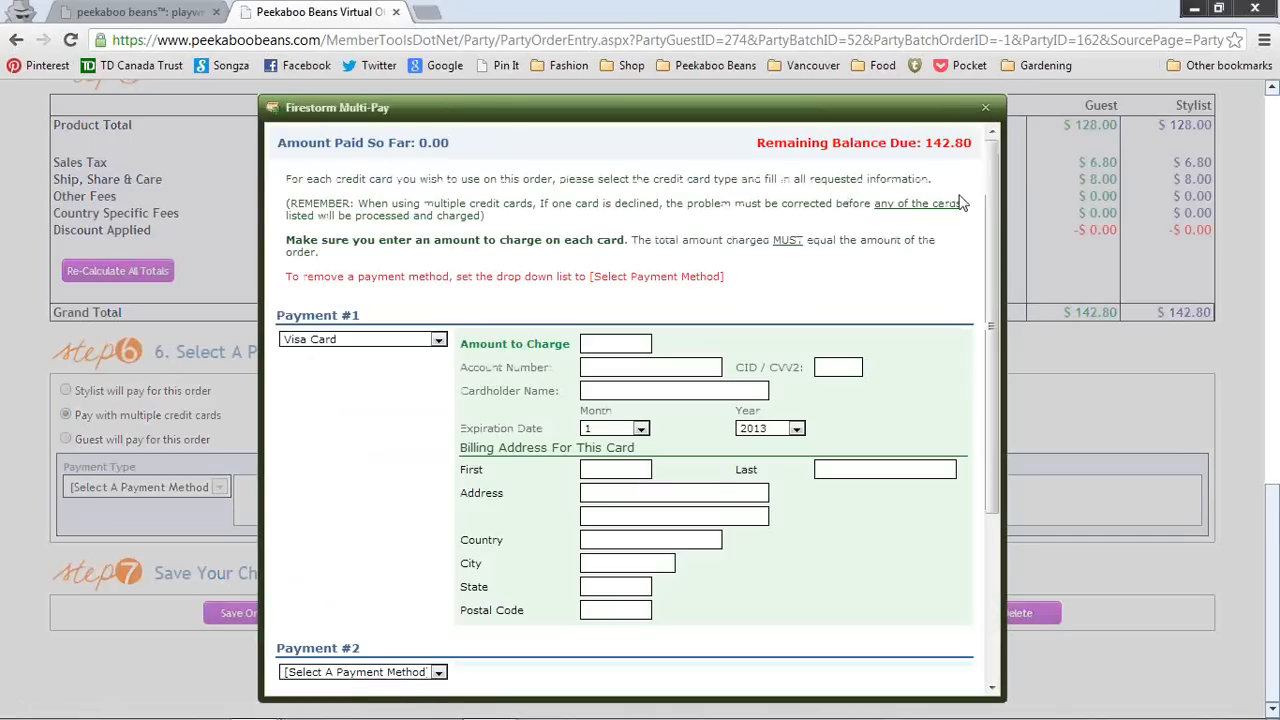
Step: Scroll the Multi-Pay window, which ends on a 404 'resource cannot be found' error
scroll(995, 228, down, 2)
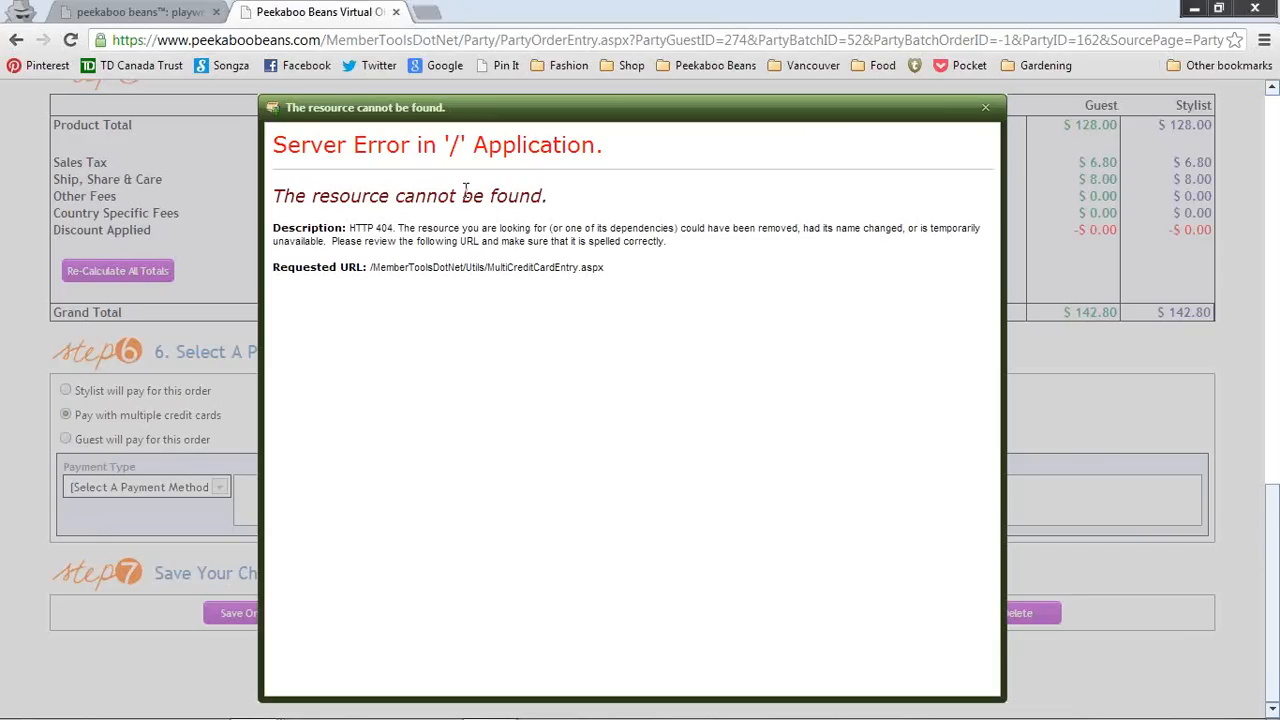
Step: Close the error, set 'Stylist will pay for this order', and log back in with the saved user name
click(987, 110)
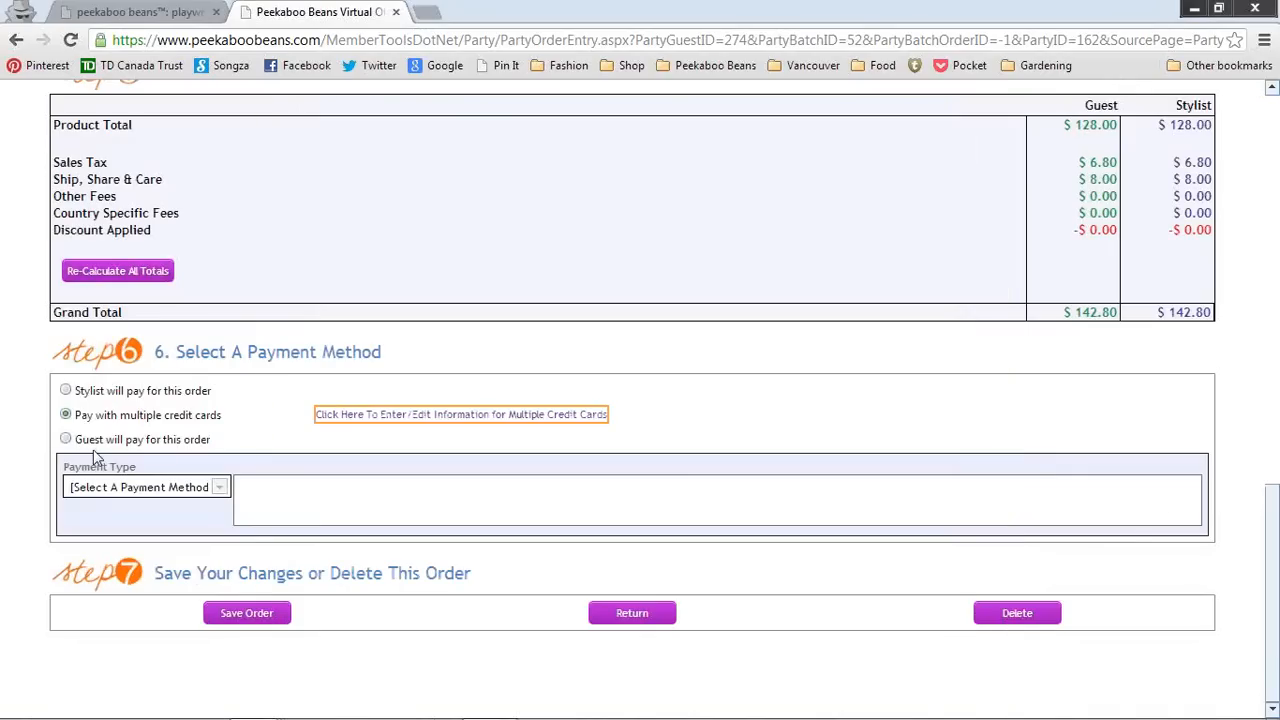
click(66, 391)
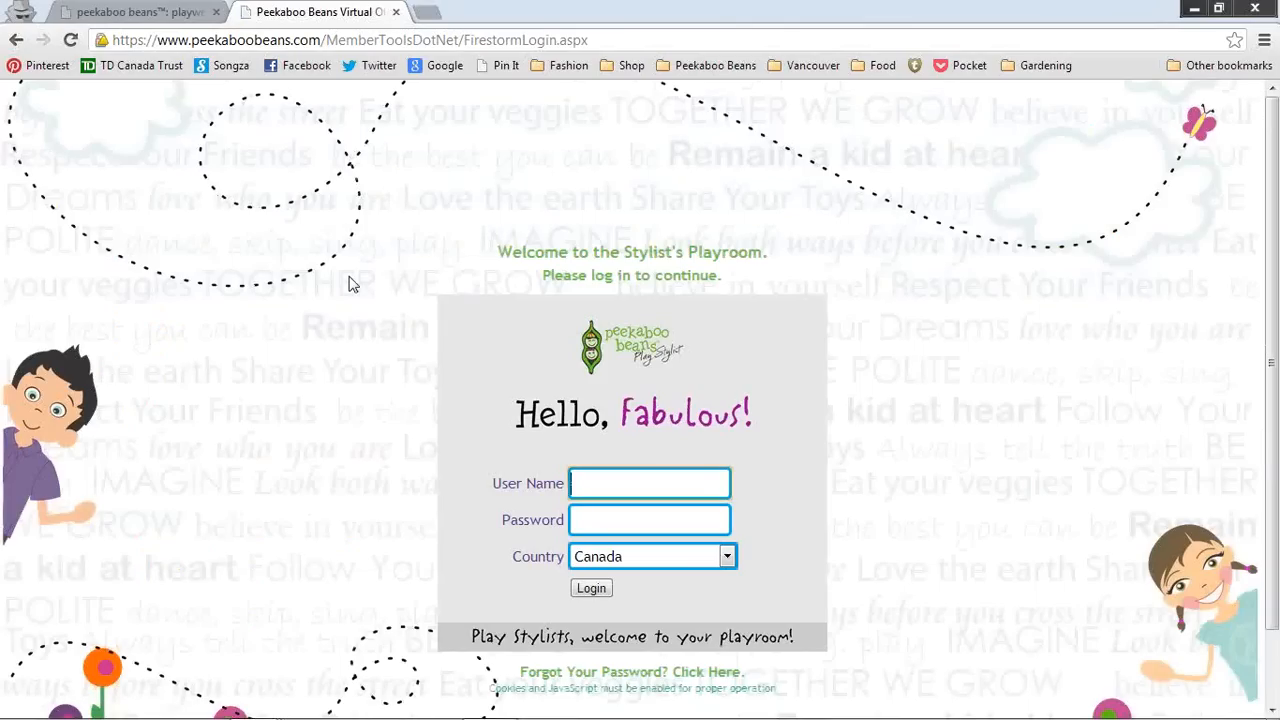
text(4)
key(Down)
key(Return)
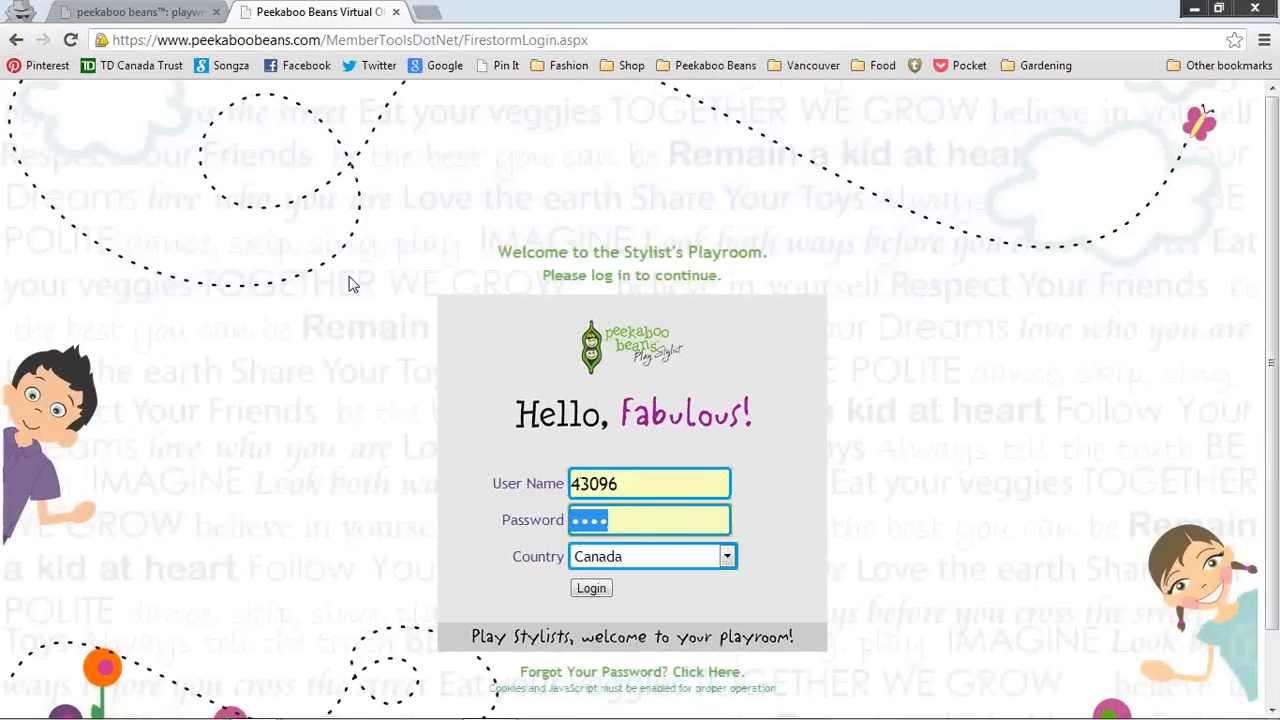
click(589, 591)
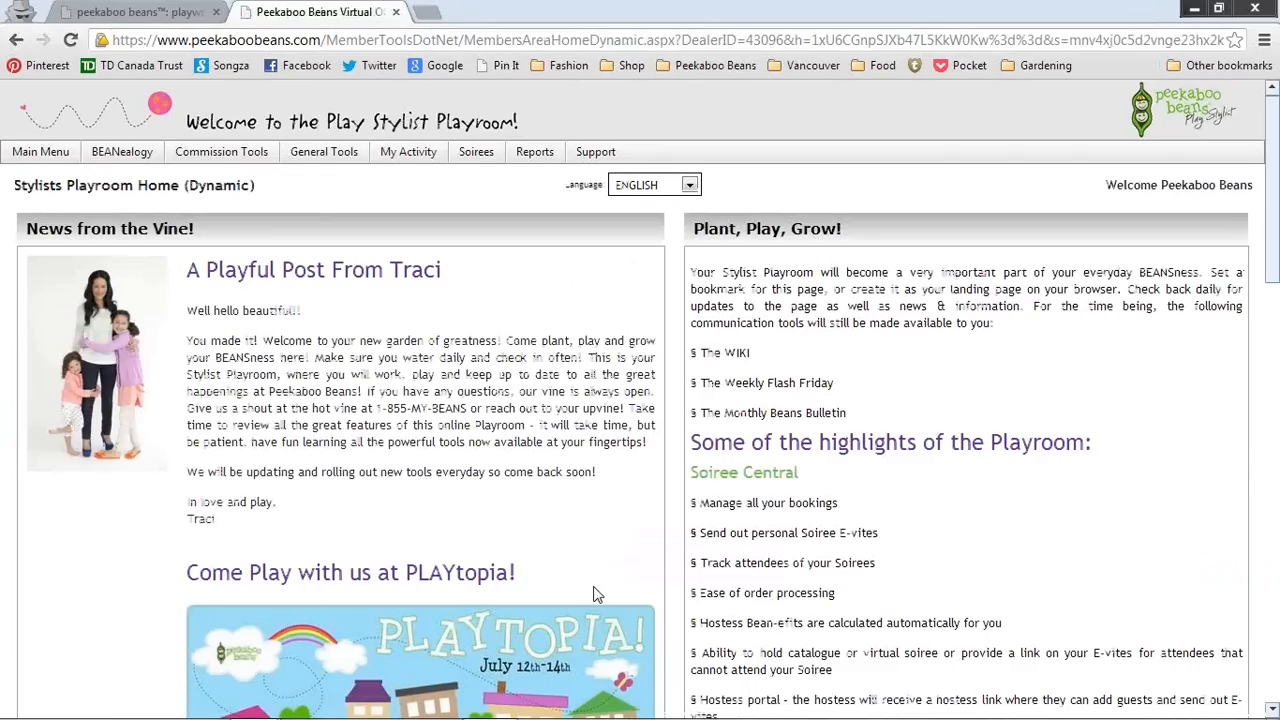
Step: Go to Soiree Central and browse the Soiree Number list without selecting a soiree
mouse_move(476, 153)
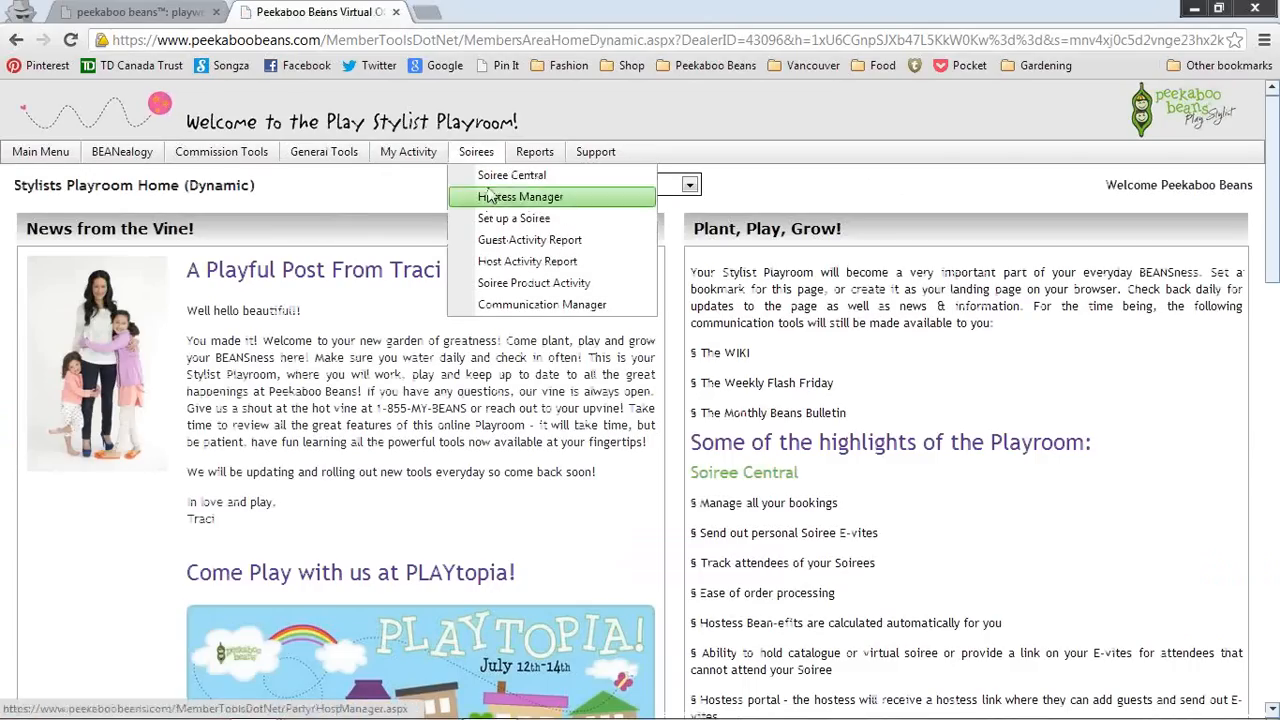
click(490, 177)
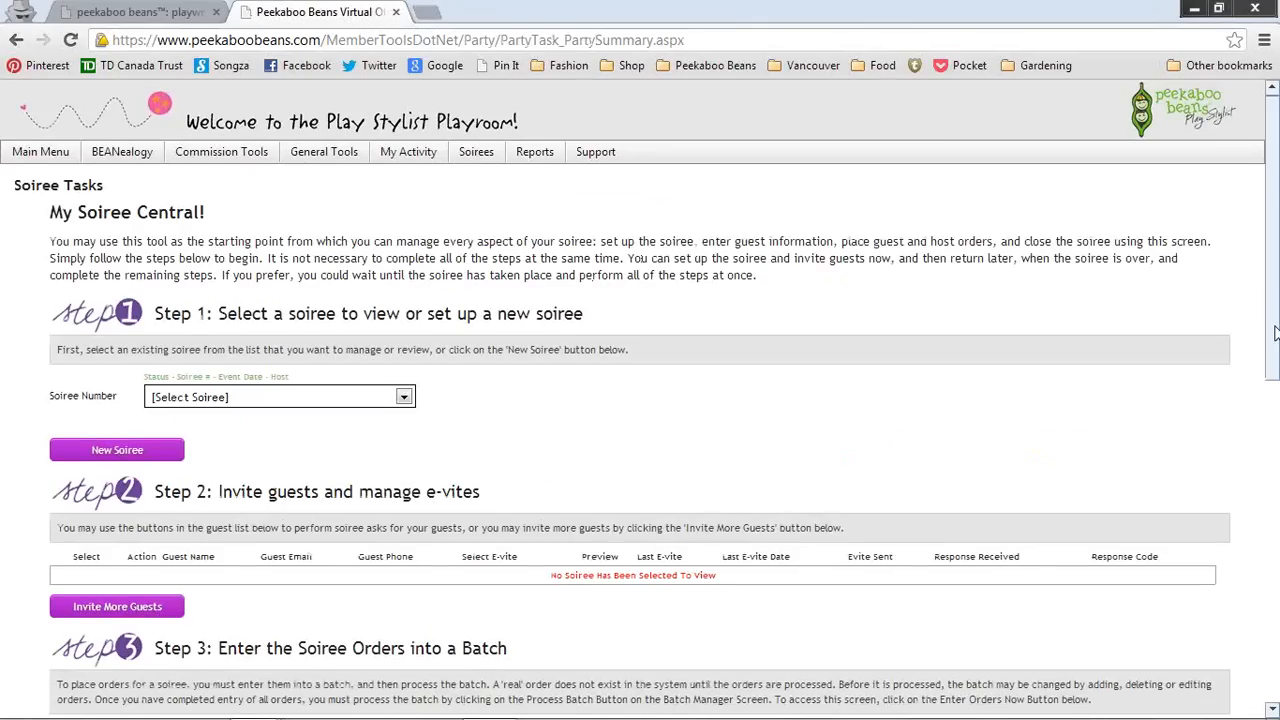
drag(1275, 333, 1276, 449)
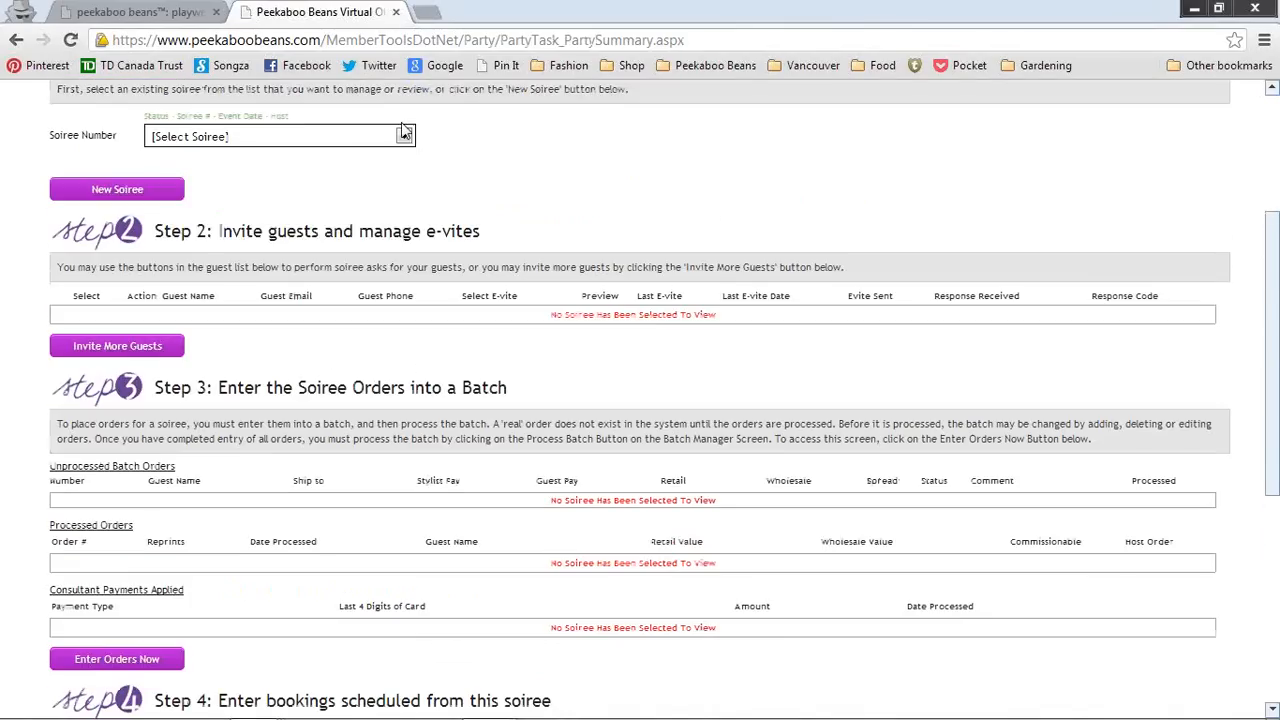
click(405, 134)
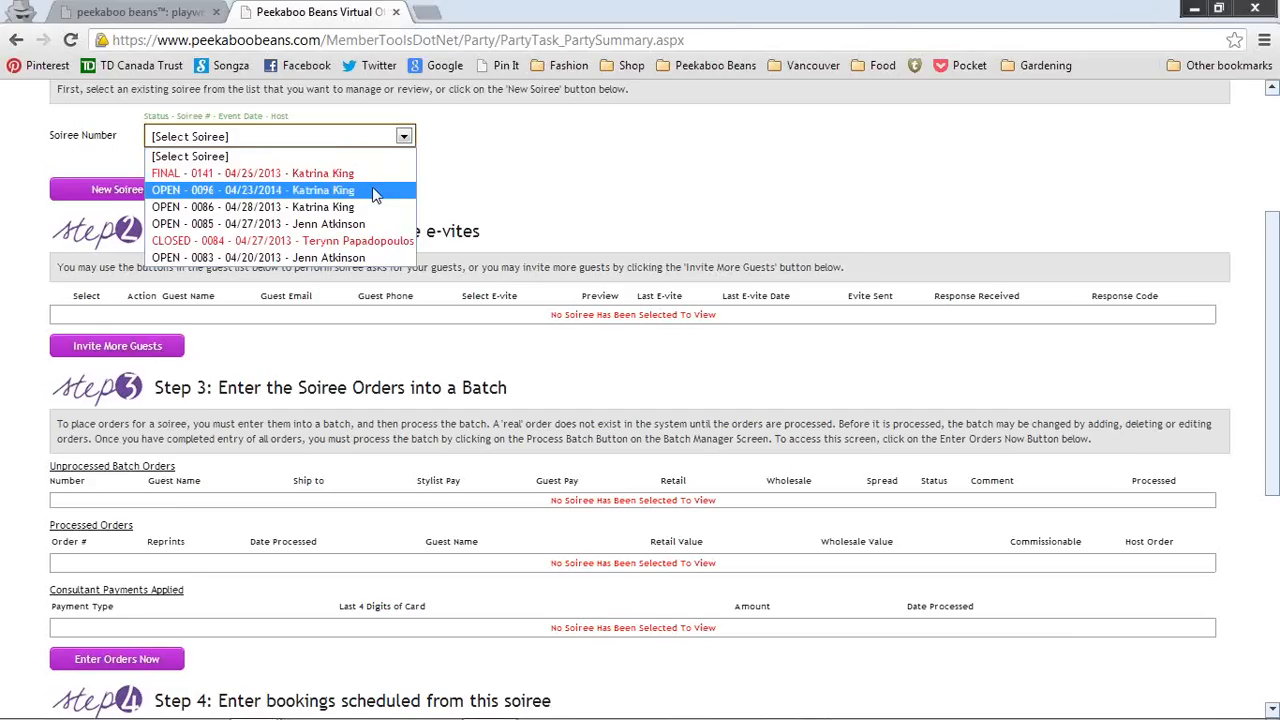
click(526, 180)
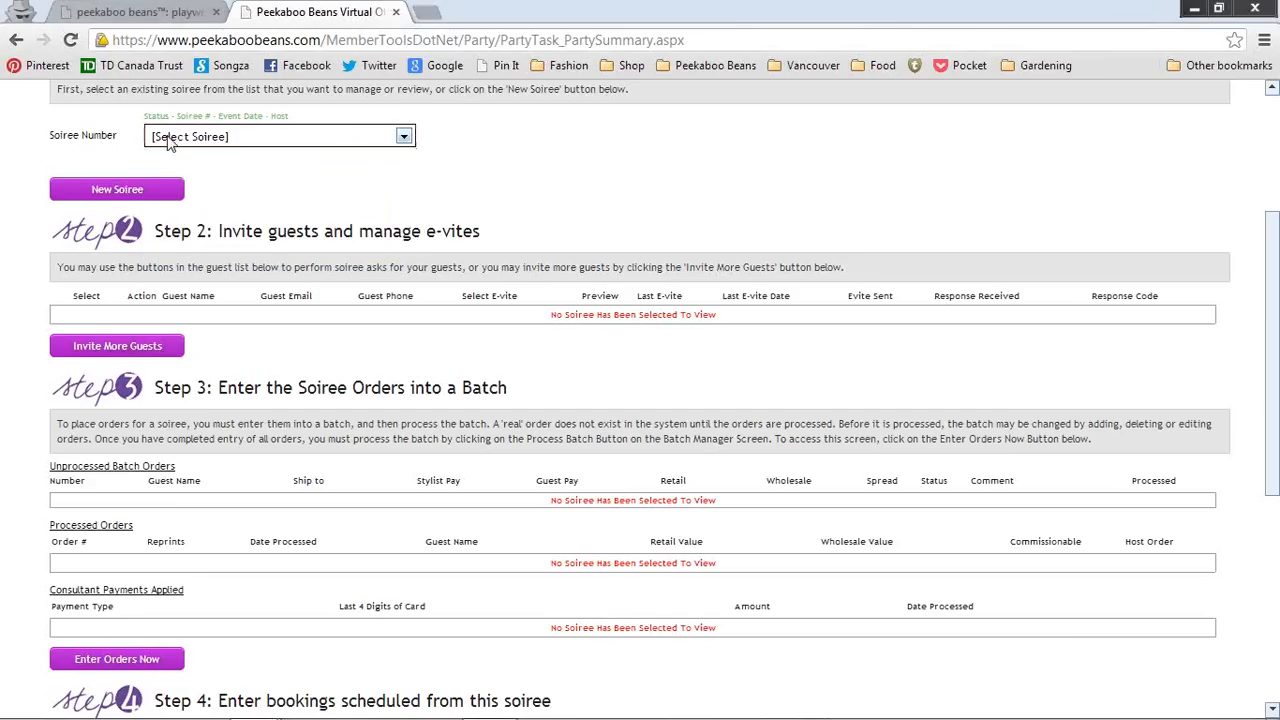
scroll(168, 140, up, 3)
Step: Log off from the Main Menu and sign back in with the stylist's user name and password
mouse_move(43, 163)
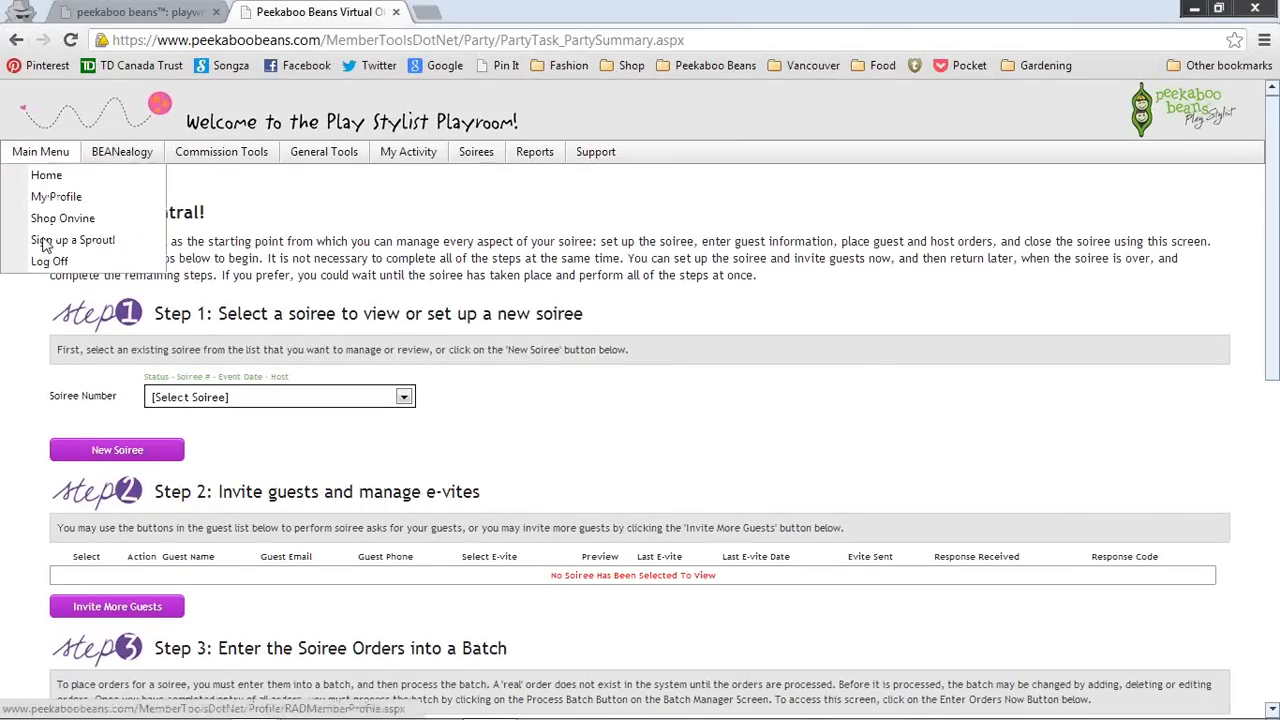
click(47, 260)
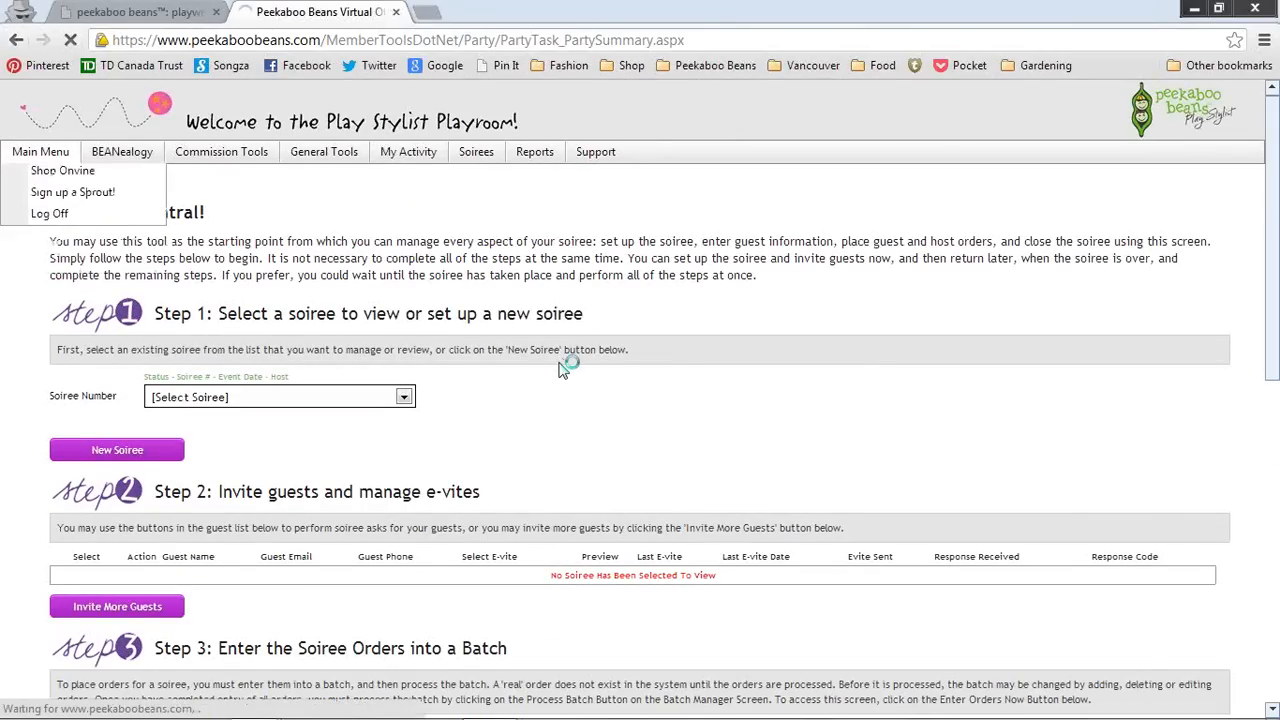
click(634, 488)
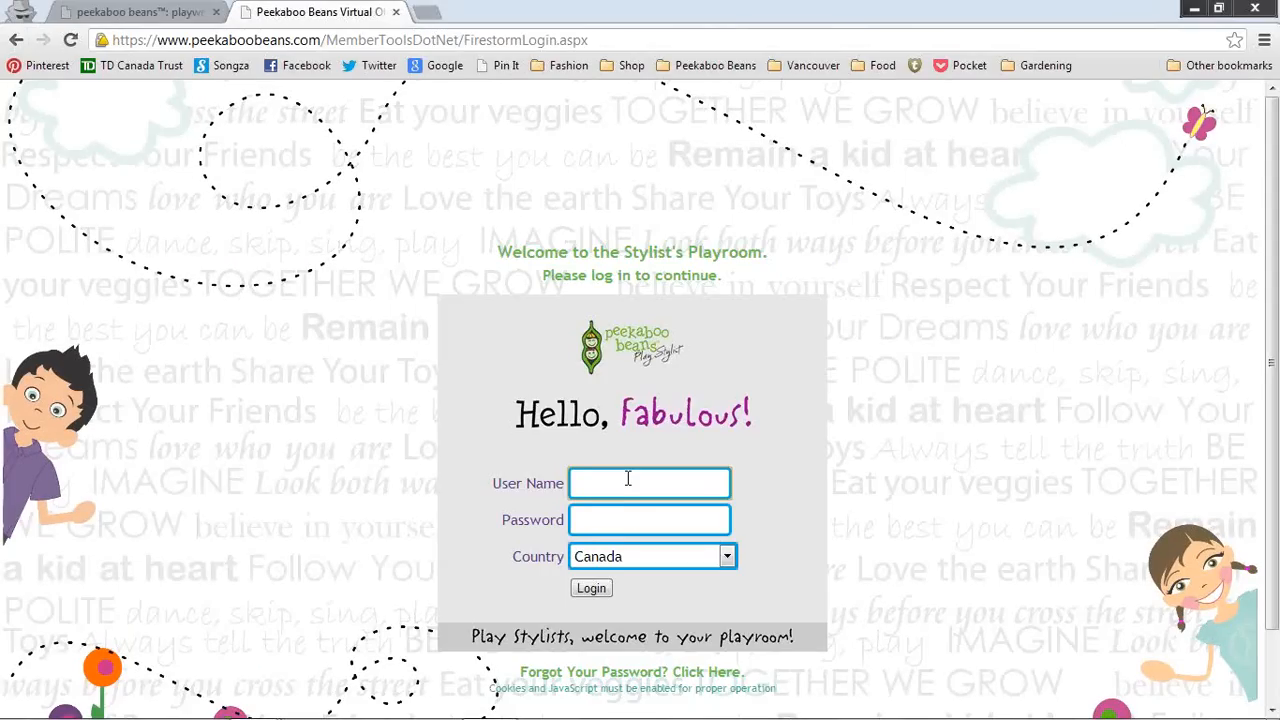
text(813)
key(Down)
key(Down)
key(Tab)
text(••)
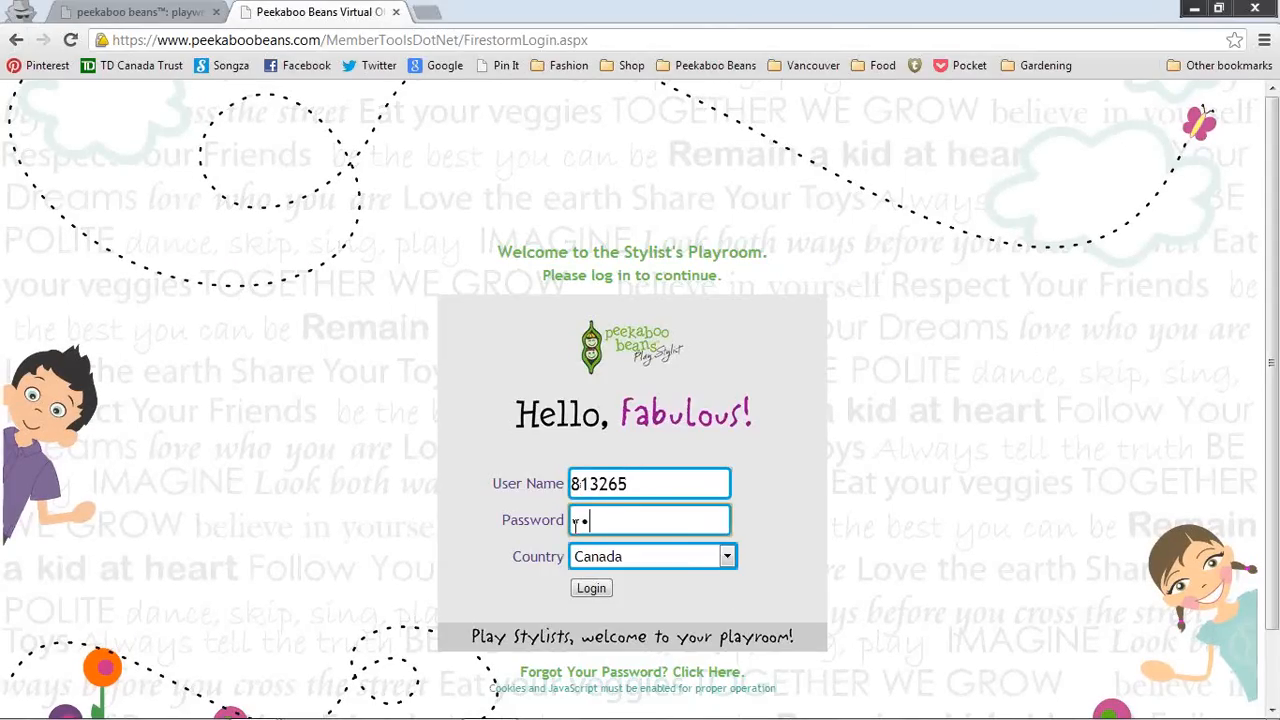
text(•••)
click(594, 592)
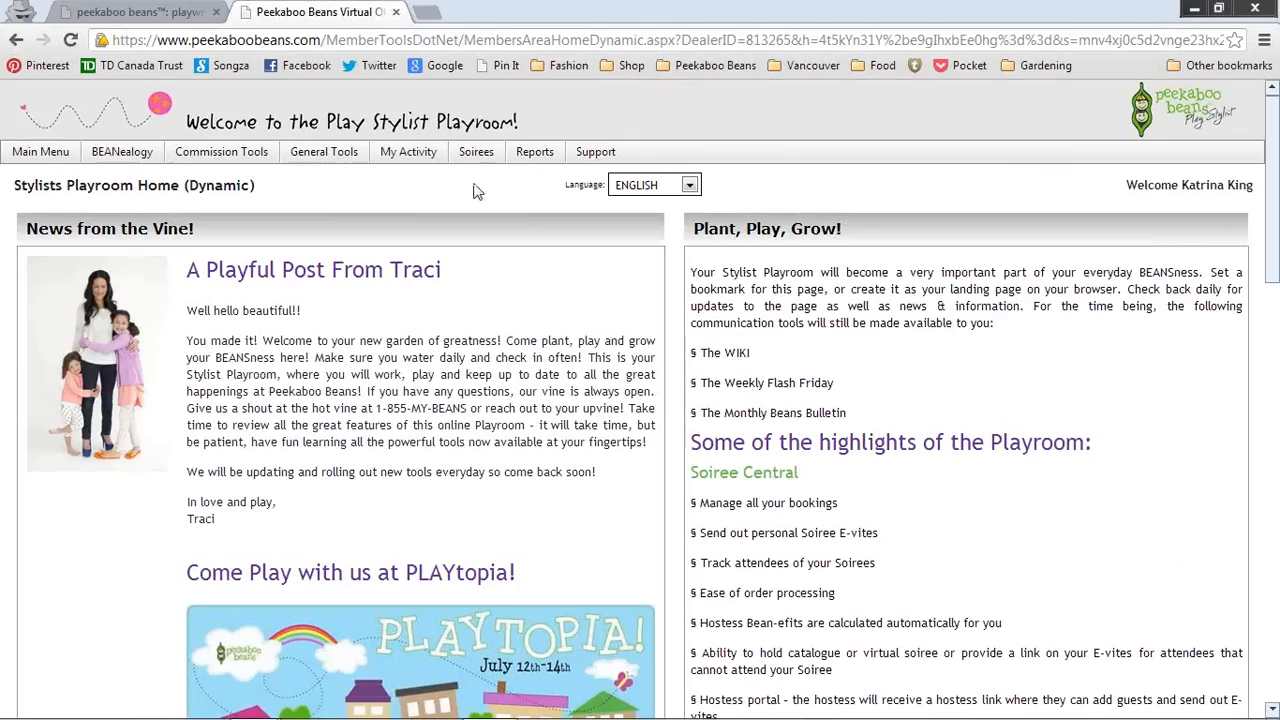
Step: Open Soiree Central, select soiree OPEN - 0162, and scroll down to its Step 3 orders
click(490, 176)
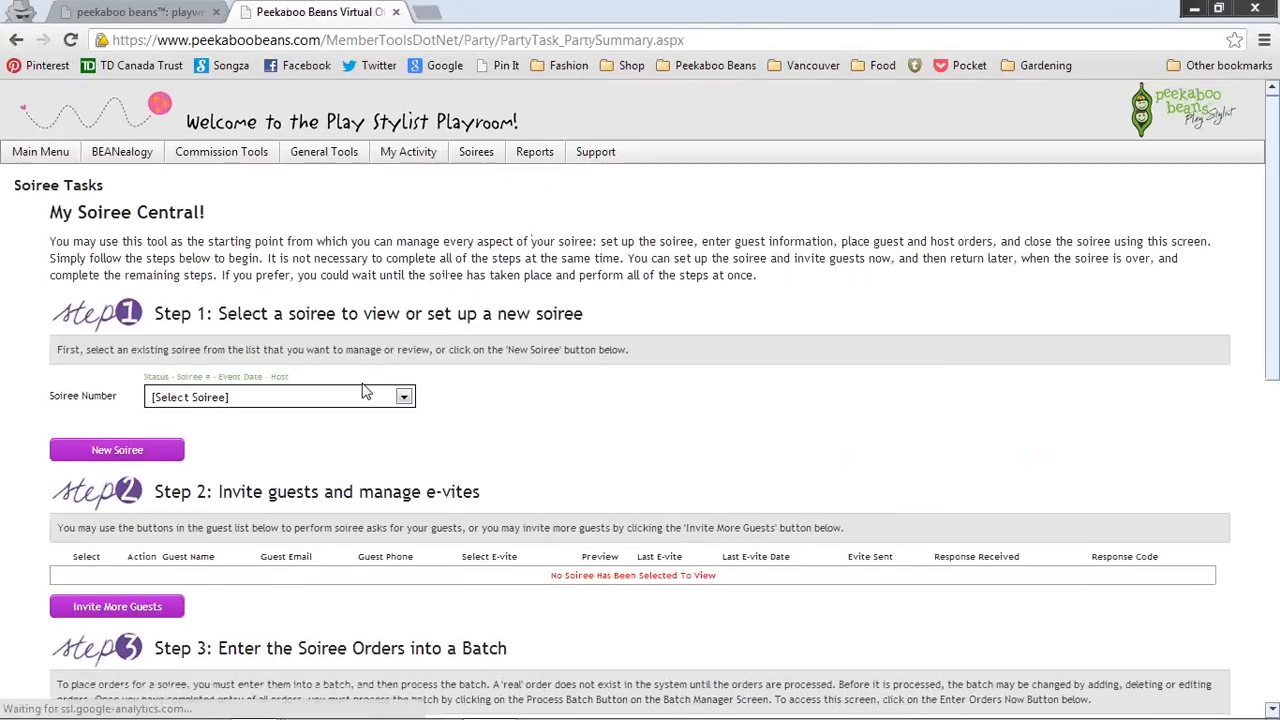
click(403, 400)
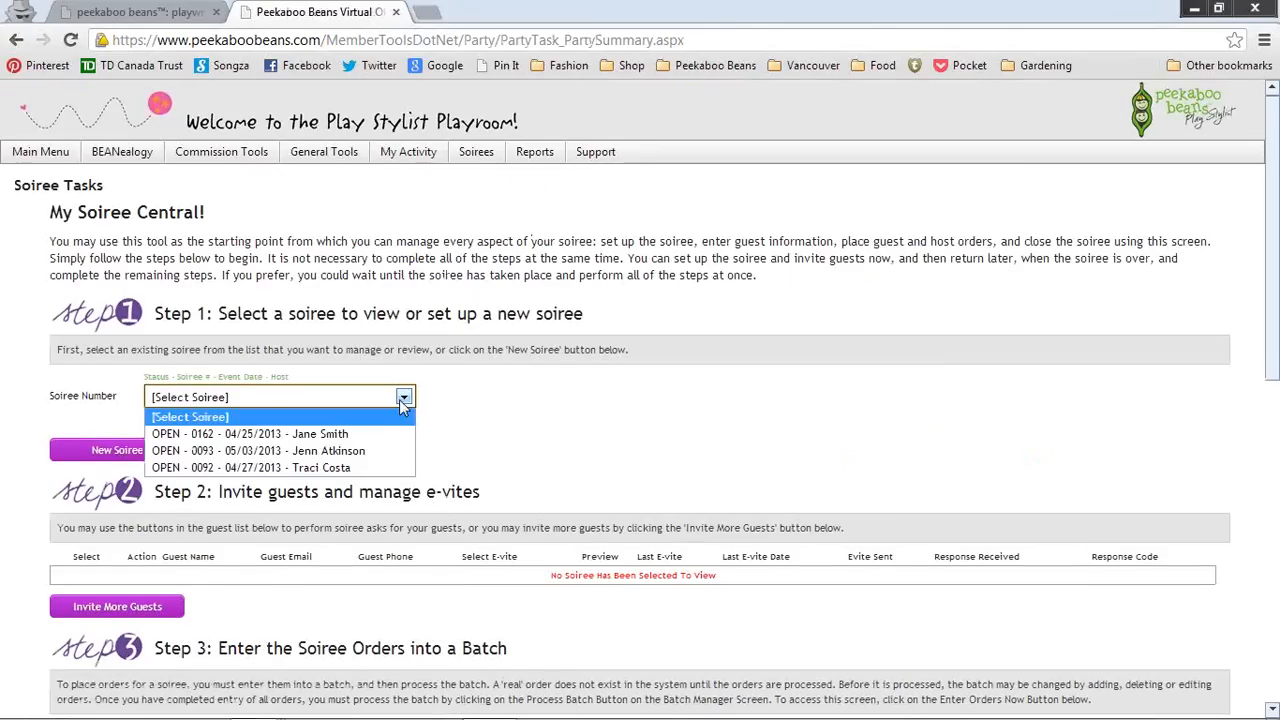
click(331, 436)
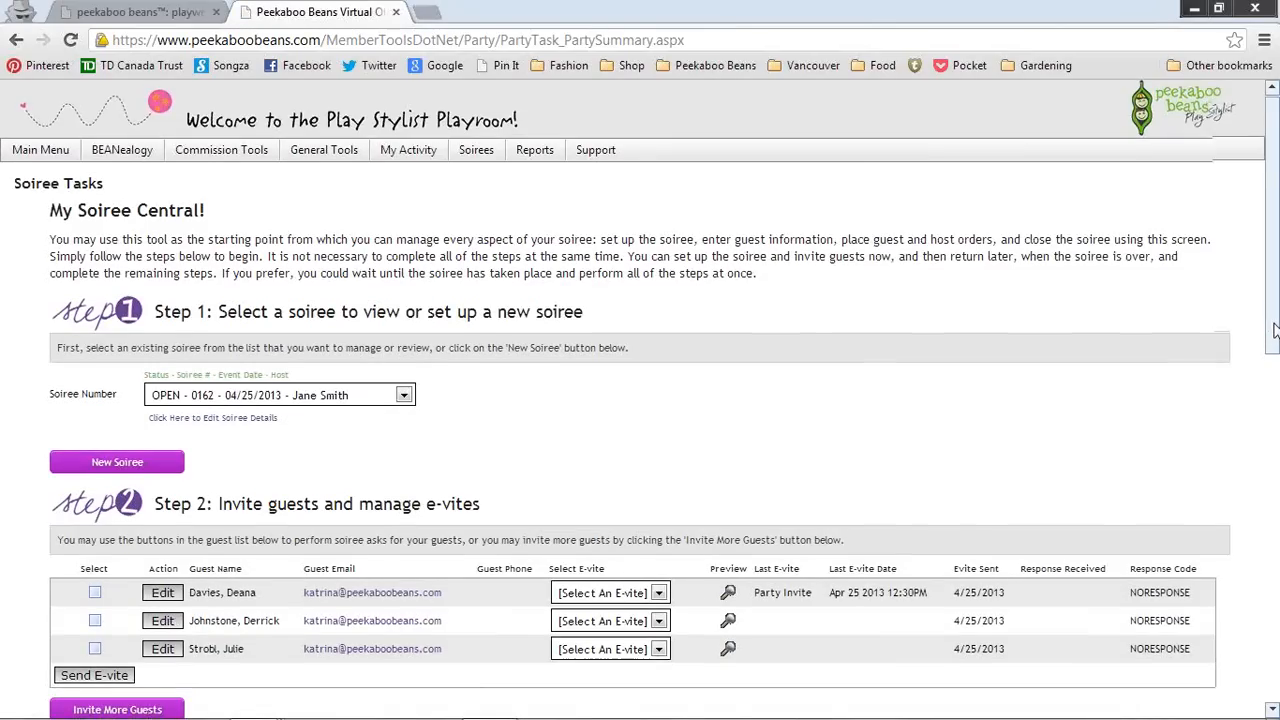
drag(1275, 331, 1275, 352)
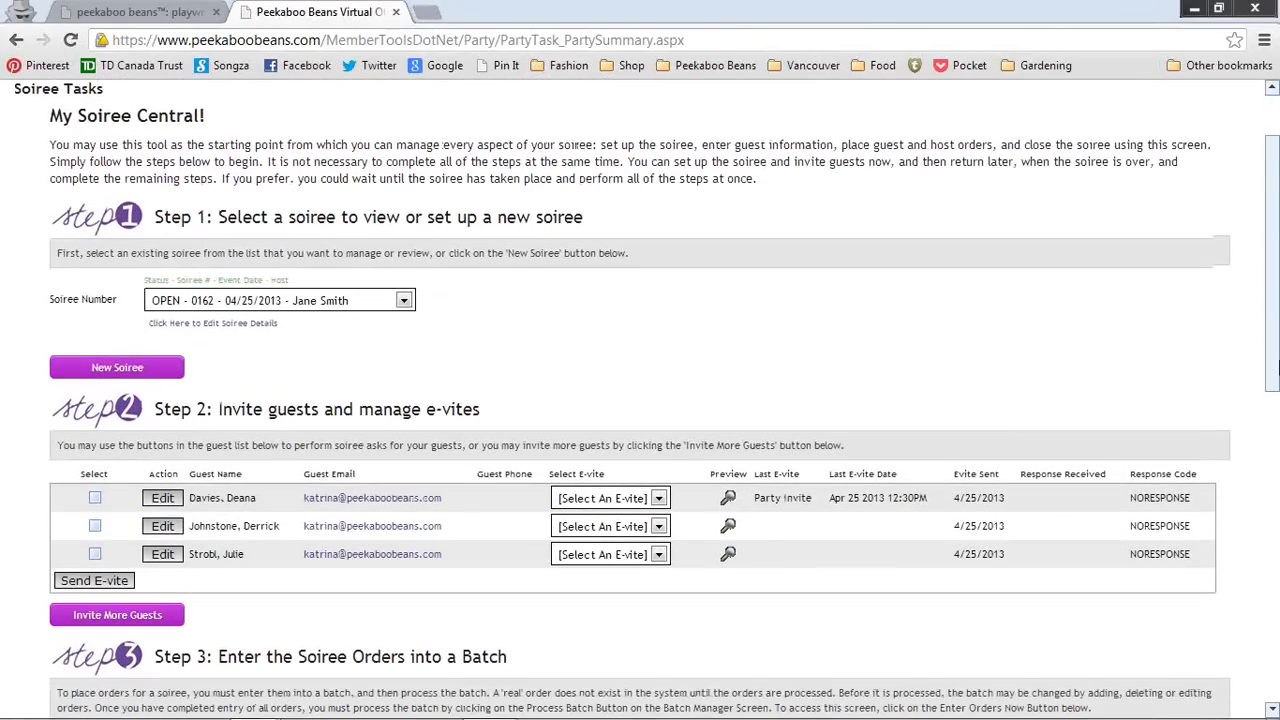
scroll(105, 478, down, 1)
drag(1278, 417, 1277, 517)
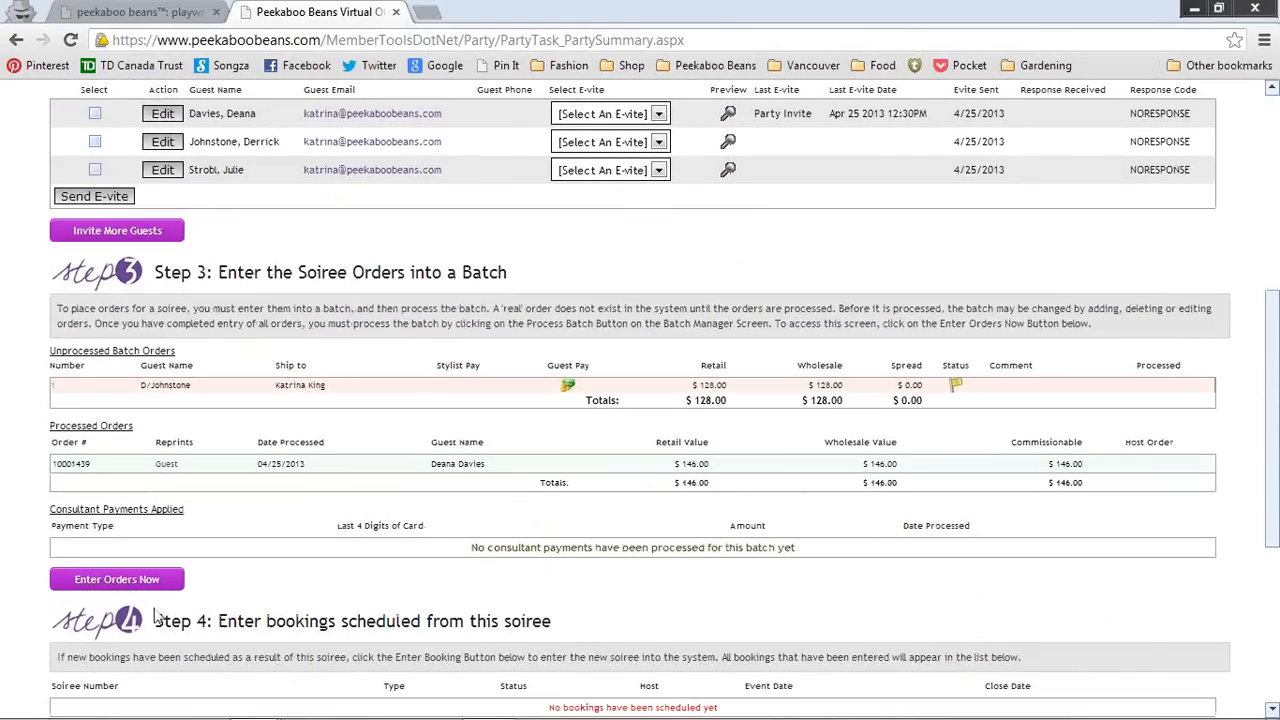
Step: Enter orders for soiree 162 and review its $274.00 batch of pending and processed orders
click(145, 586)
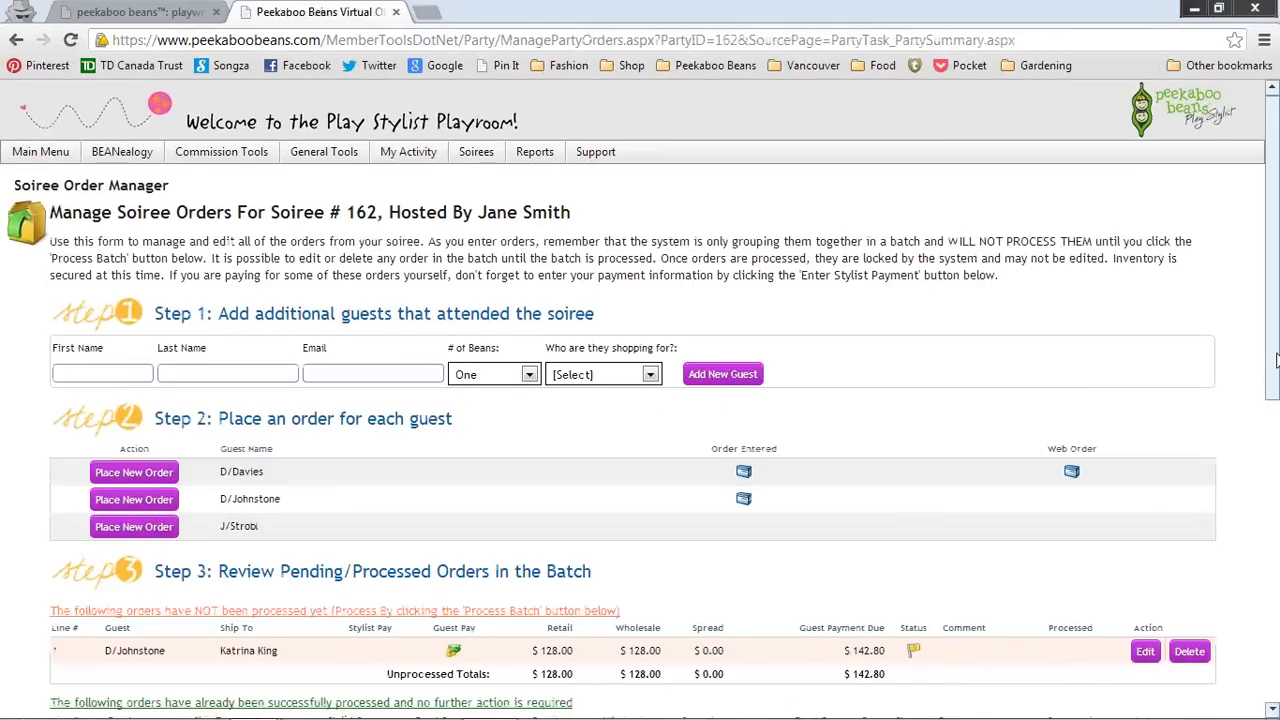
scroll(1274, 440, down, 3)
scroll(1277, 475, down, 3)
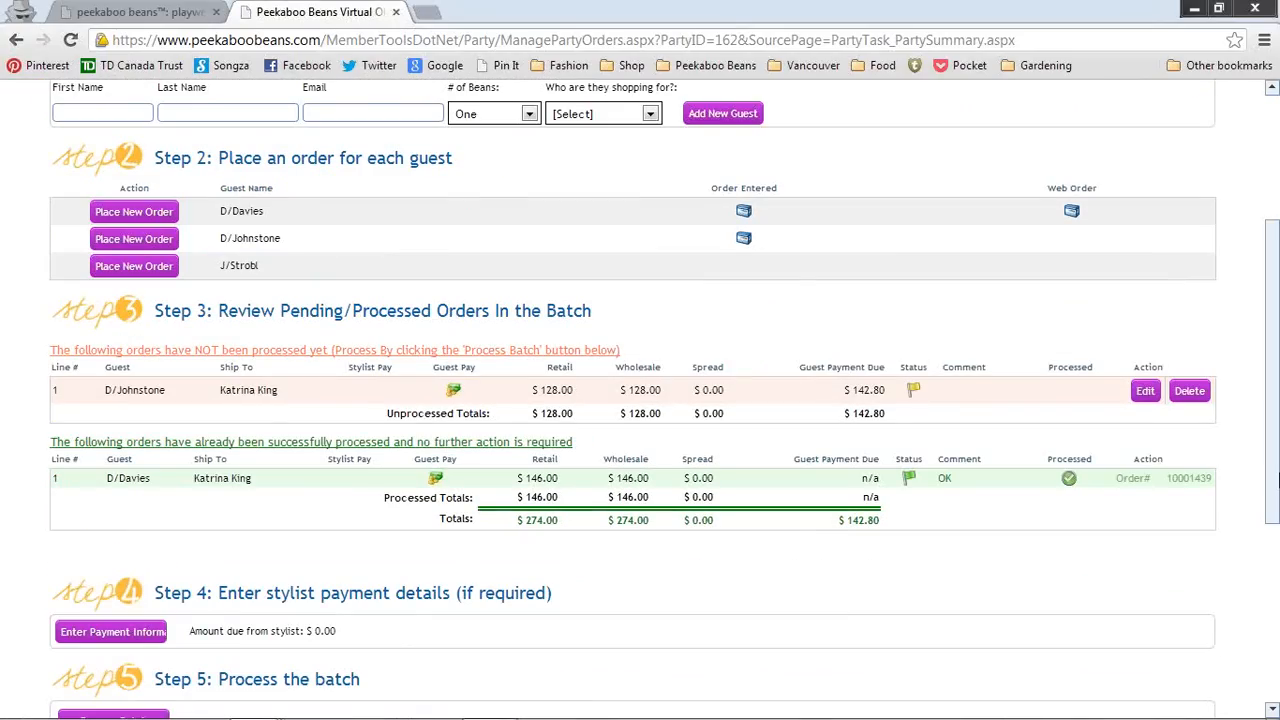
scroll(1274, 483, down, 1)
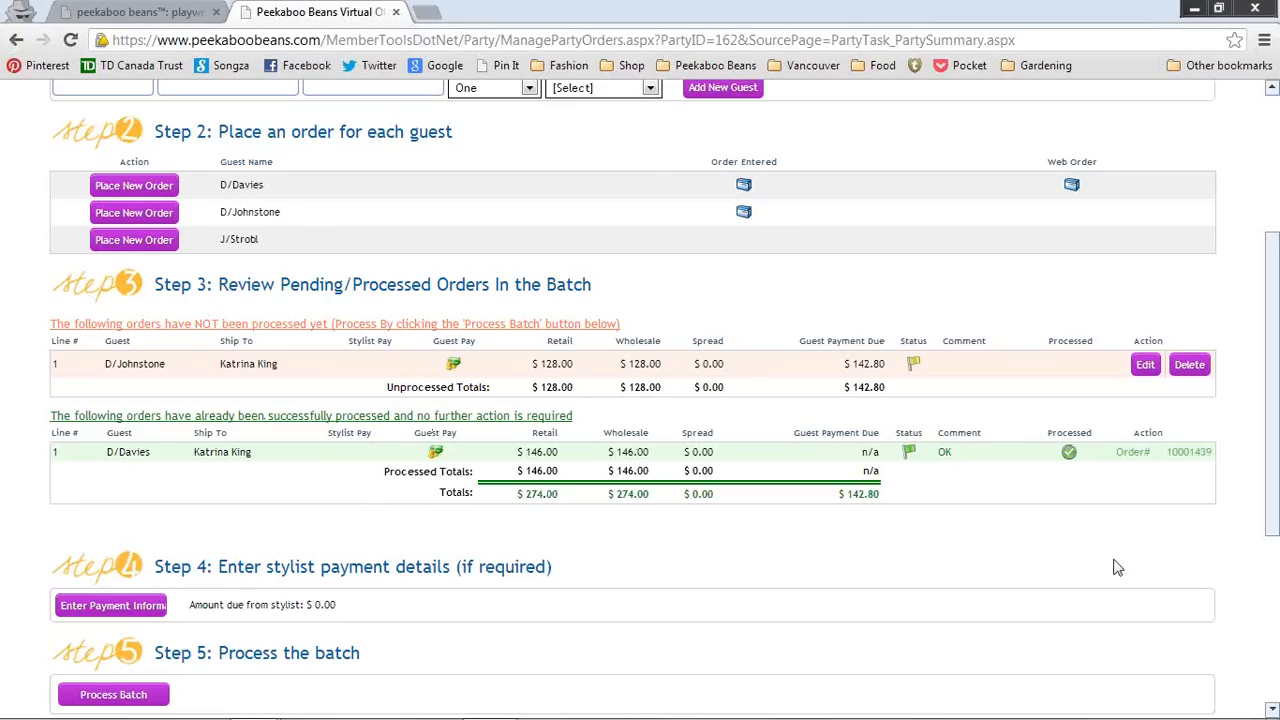
Step: Set the pending $128.00 order to 'Stylist will pay for this order' and save it
click(1146, 368)
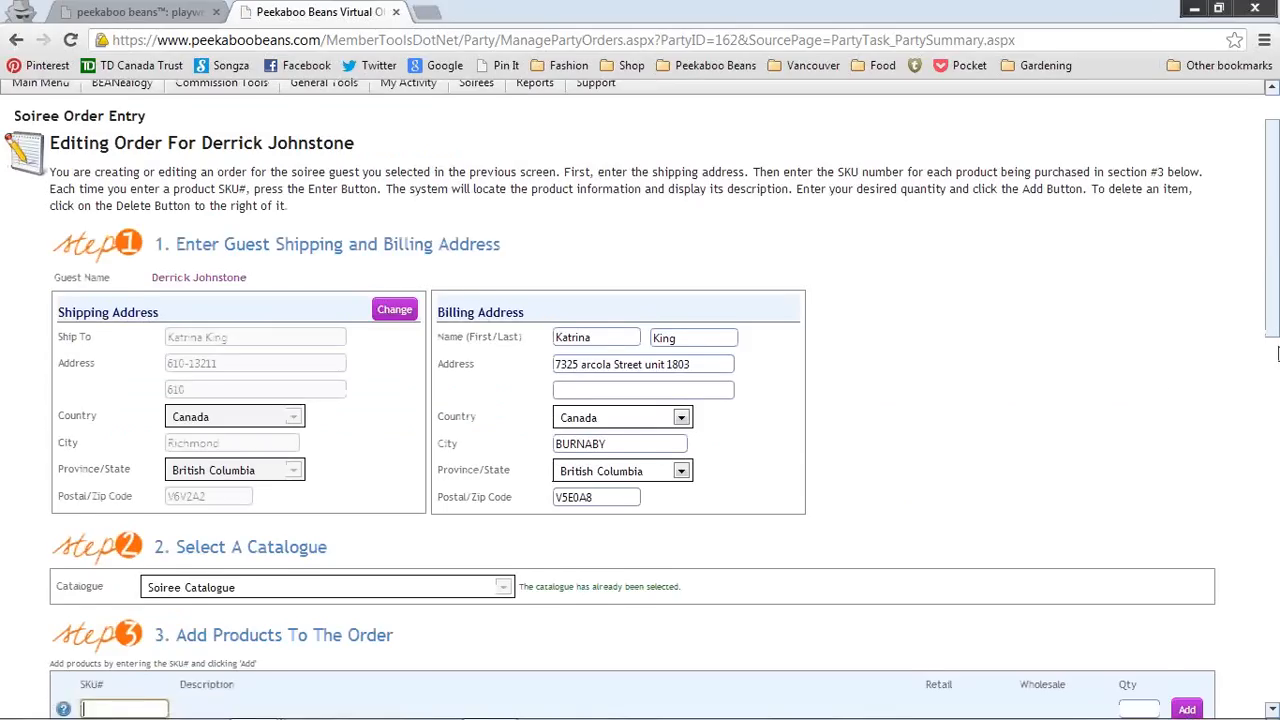
drag(1277, 320, 1265, 677)
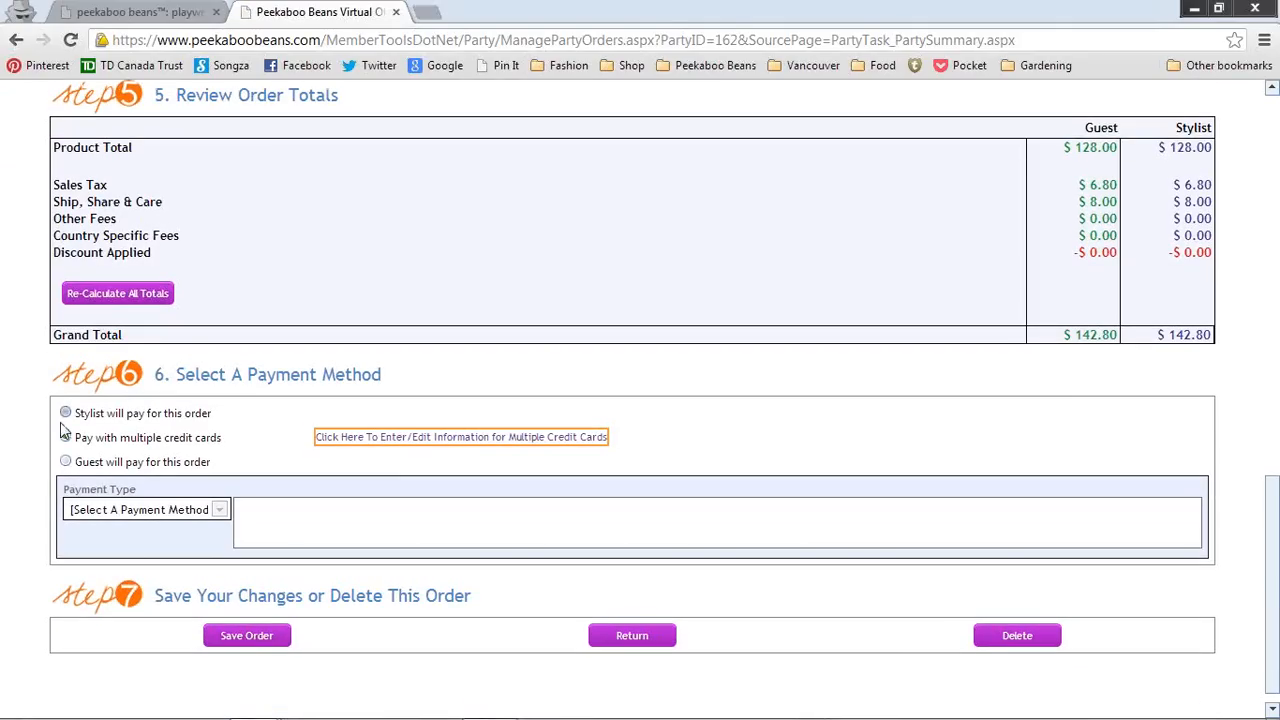
click(65, 412)
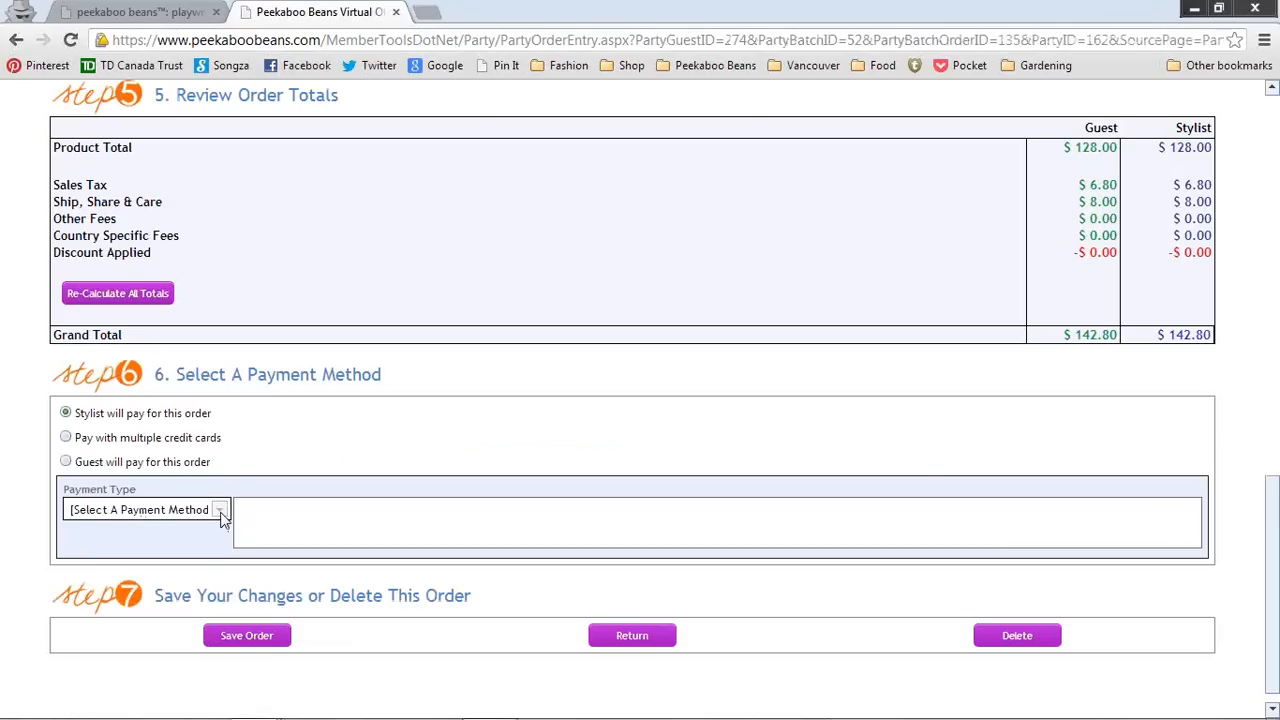
click(246, 636)
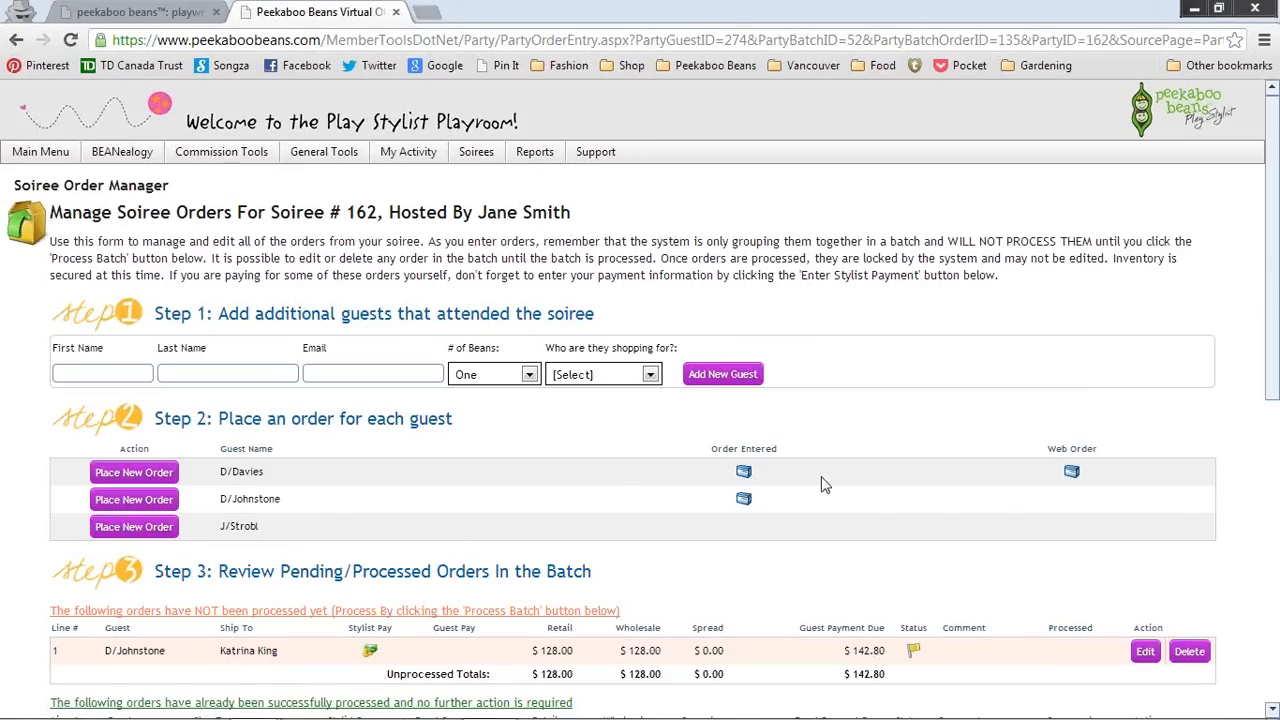
Step: Start the third guest's order and add one Shine On Vest-Heather Grey-Size 5 at $55.00
scroll(165, 235, down, 3)
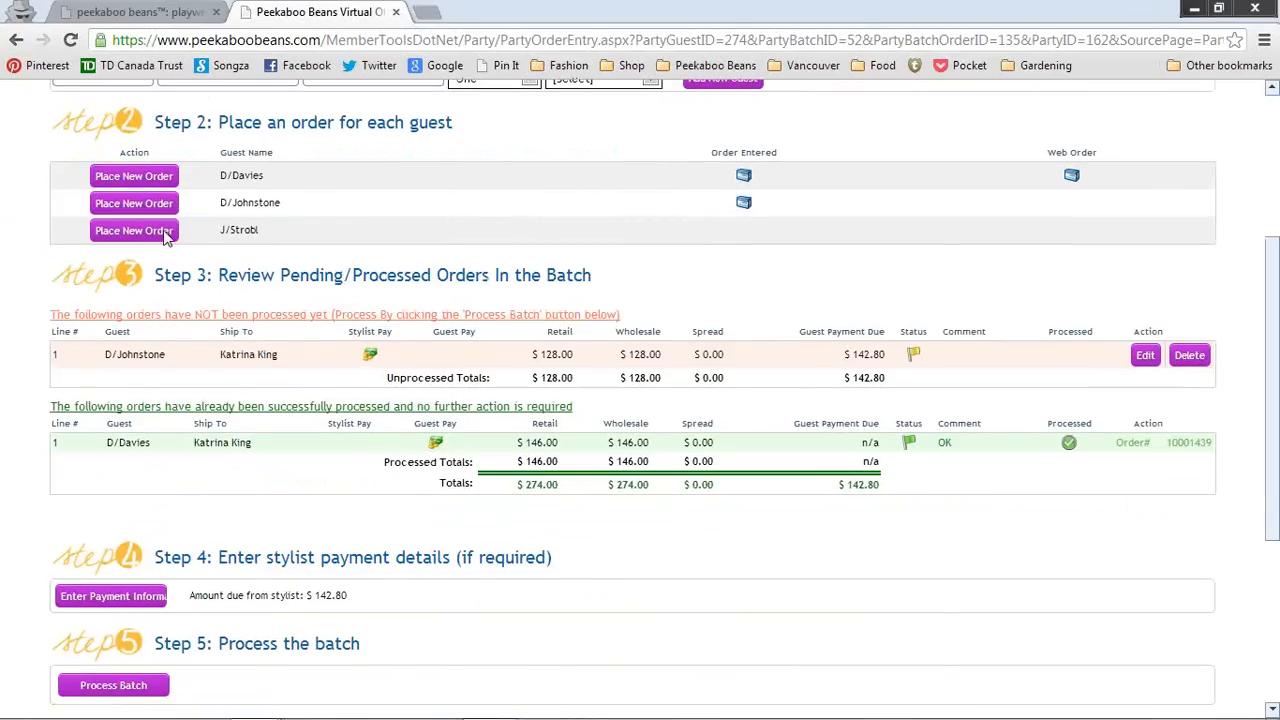
click(146, 232)
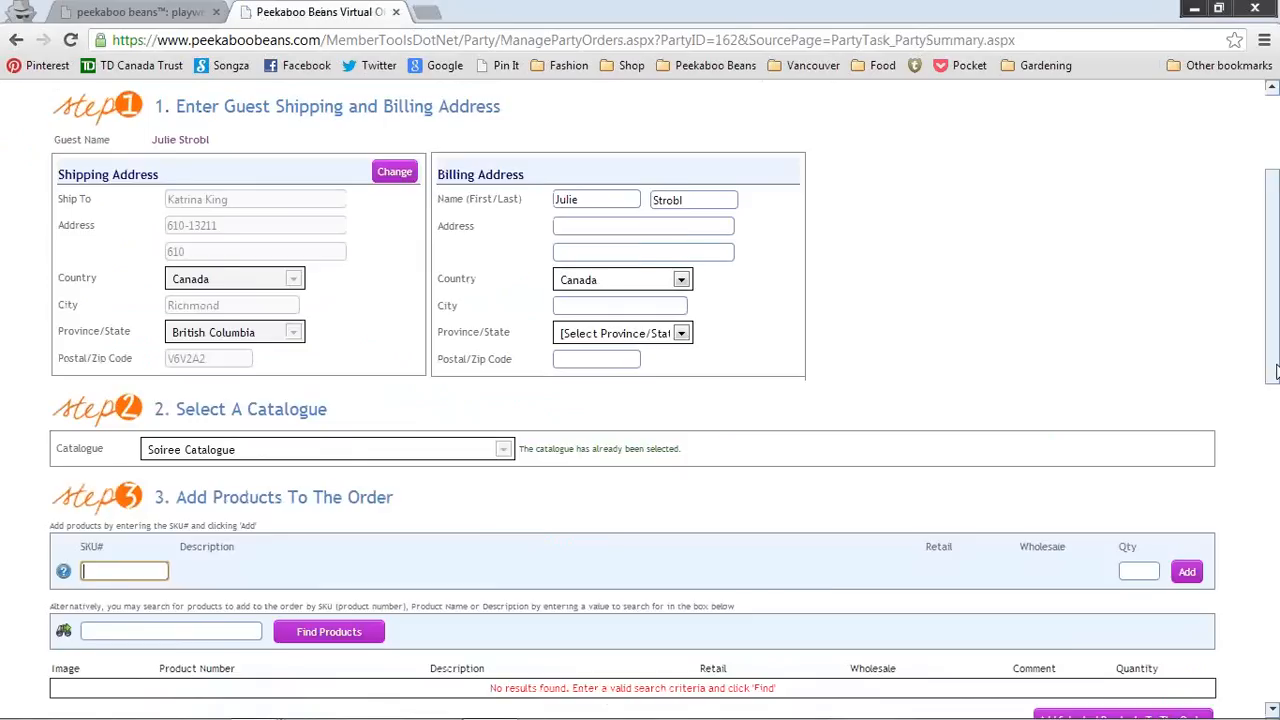
drag(1275, 315, 1274, 392)
scroll(1274, 392, down, 1)
click(224, 483)
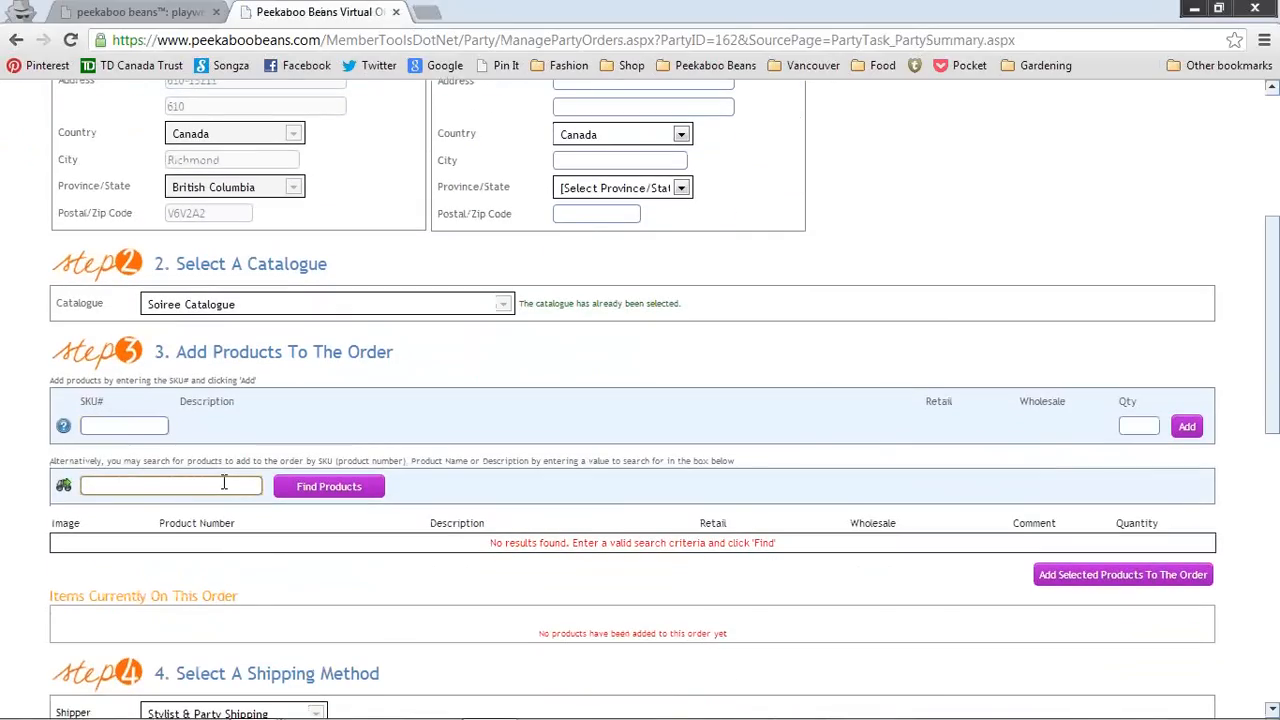
text(shine on)
click(305, 487)
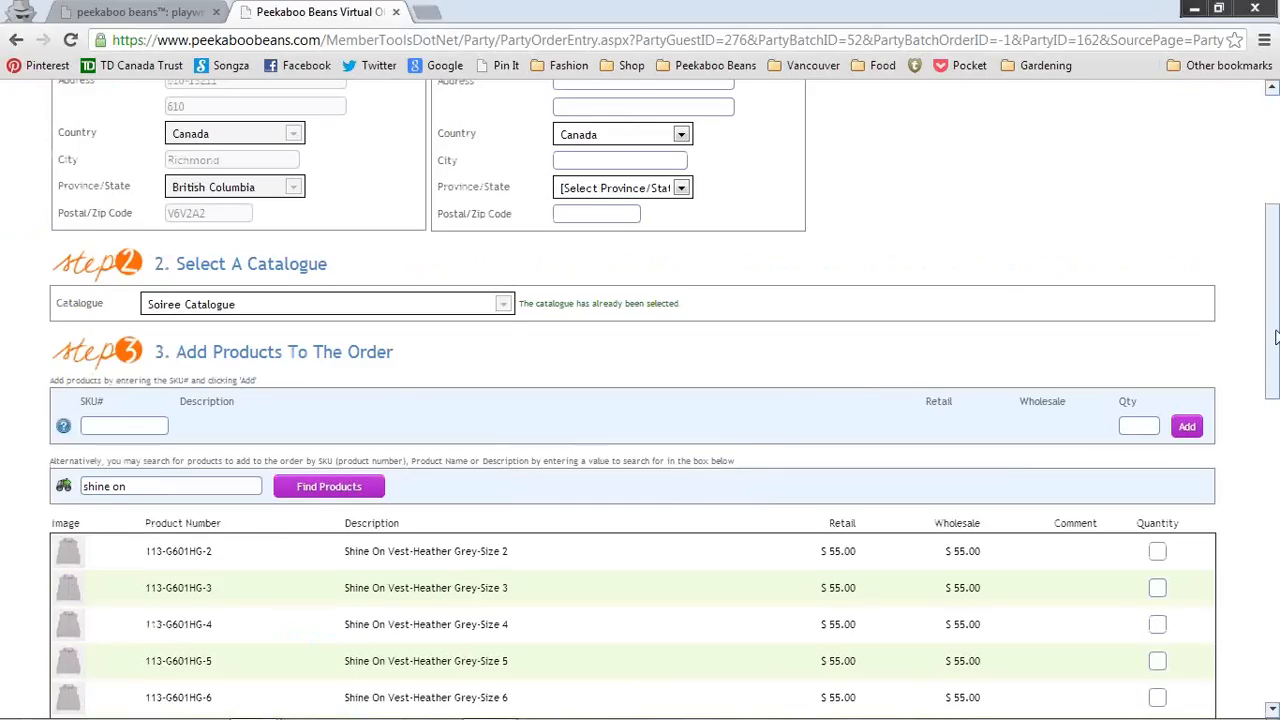
scroll(1155, 384, down, 3)
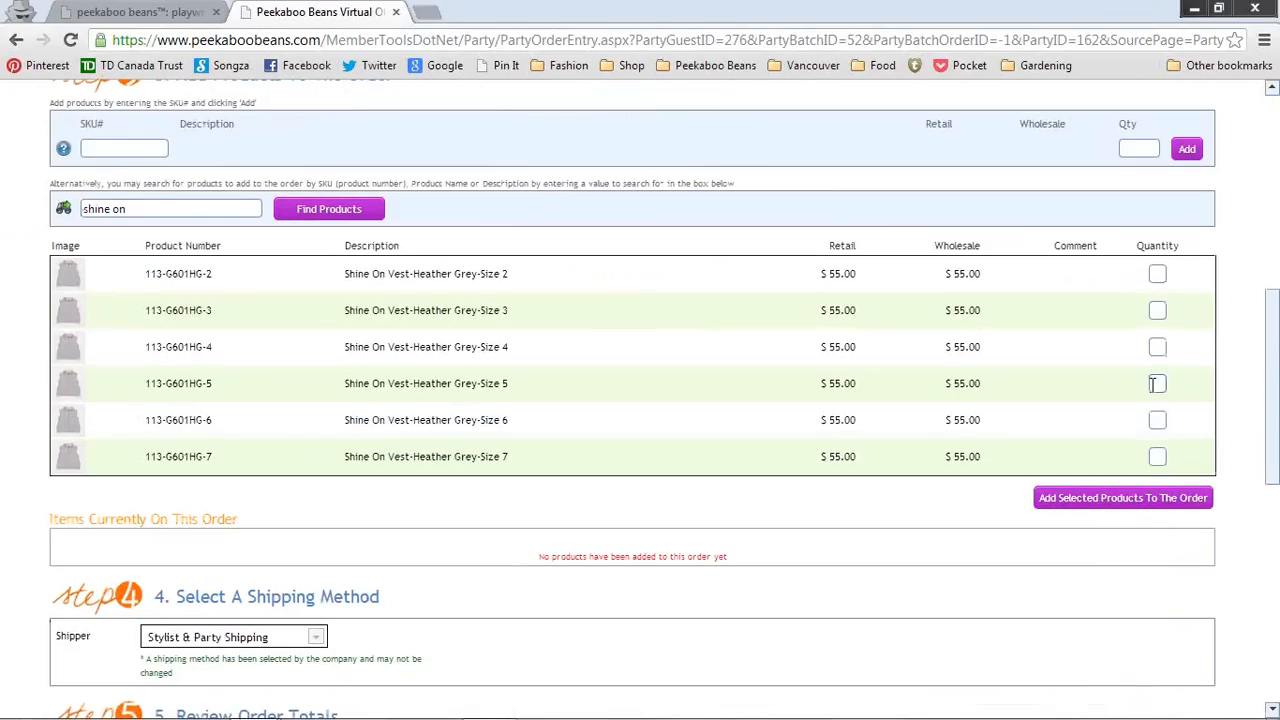
click(1155, 384)
text(1)
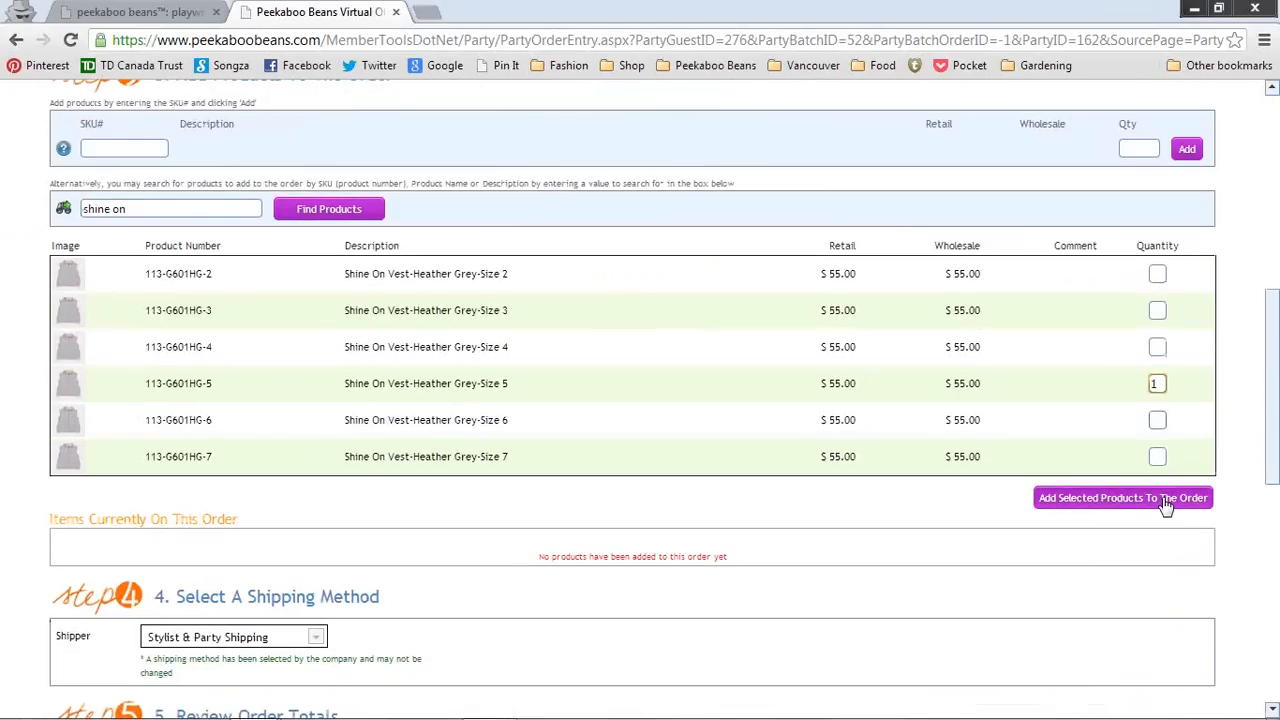
click(1165, 505)
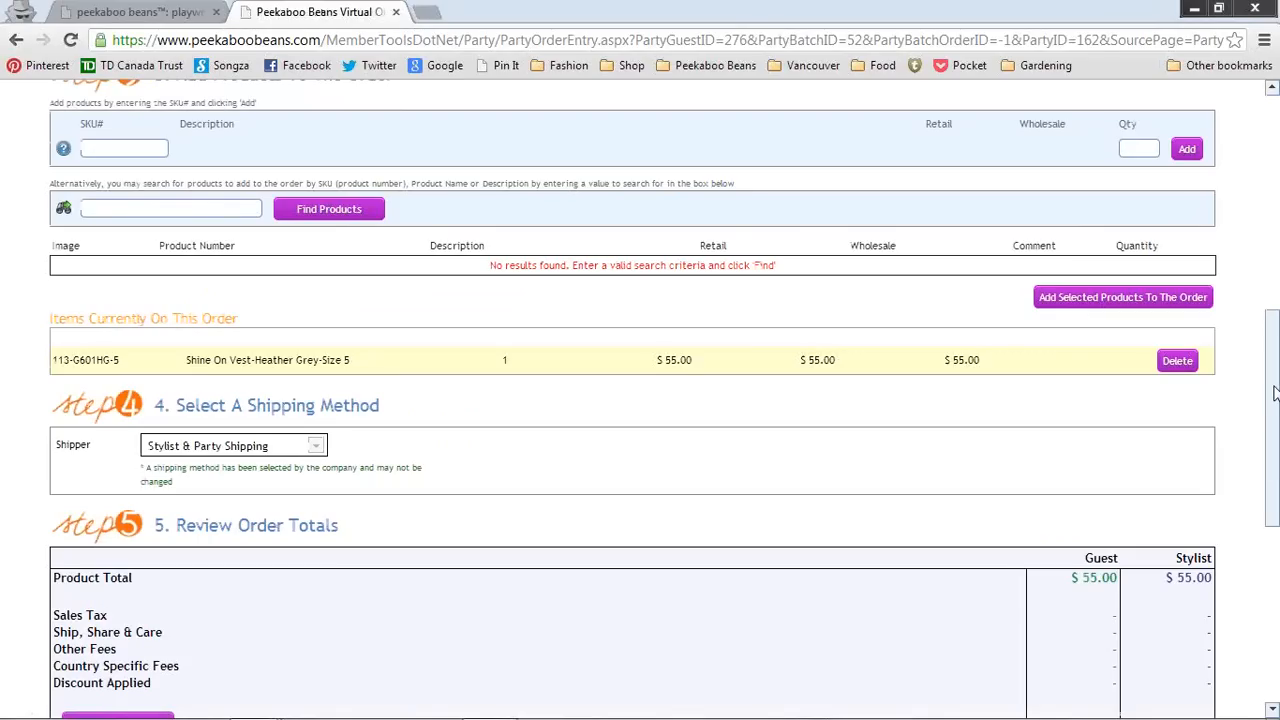
Step: Search 'garden party' and add one Garden Party Dress-Seafoam-Size 4 ($44.00) to the order
scroll(110, 256, up, 1)
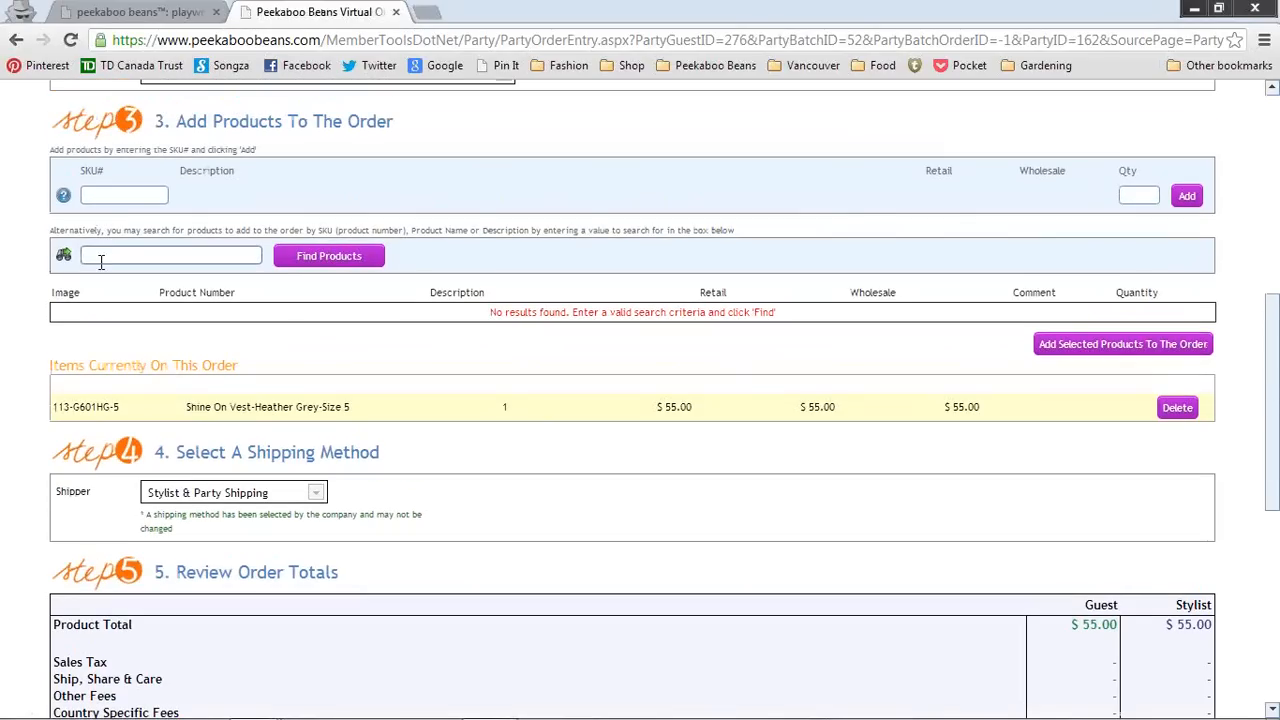
click(110, 256)
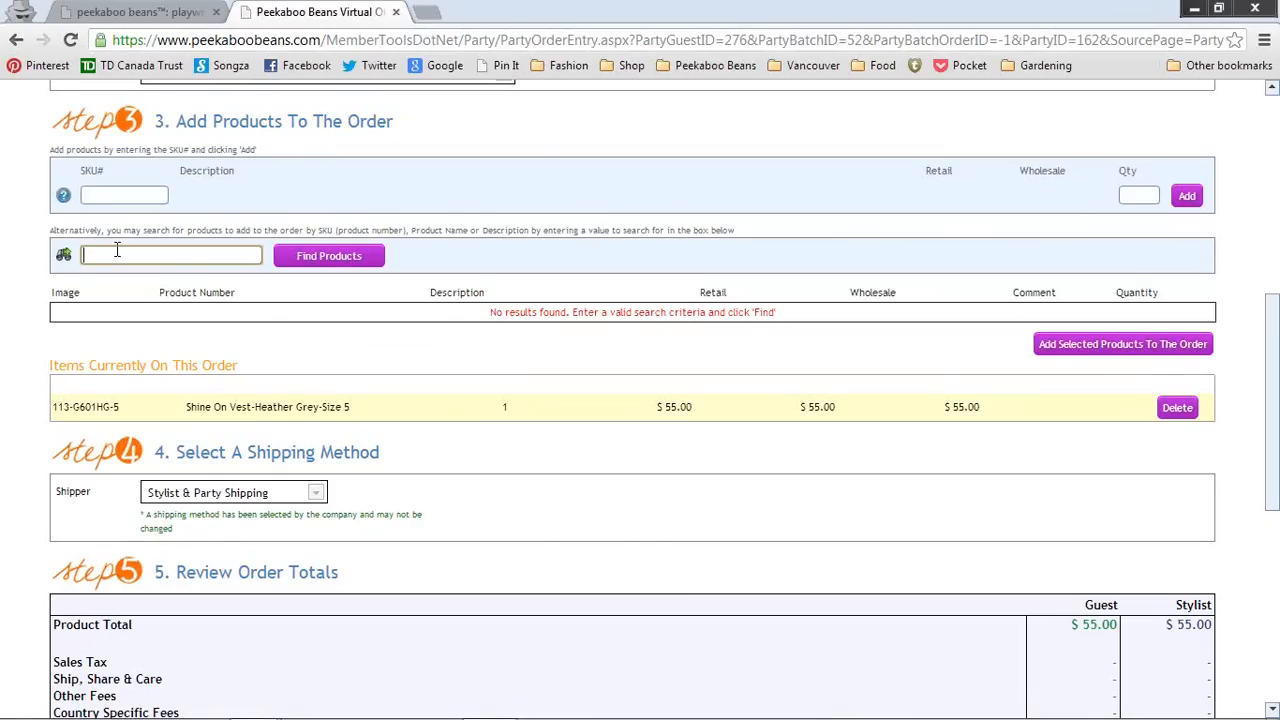
text(garden party)
click(350, 262)
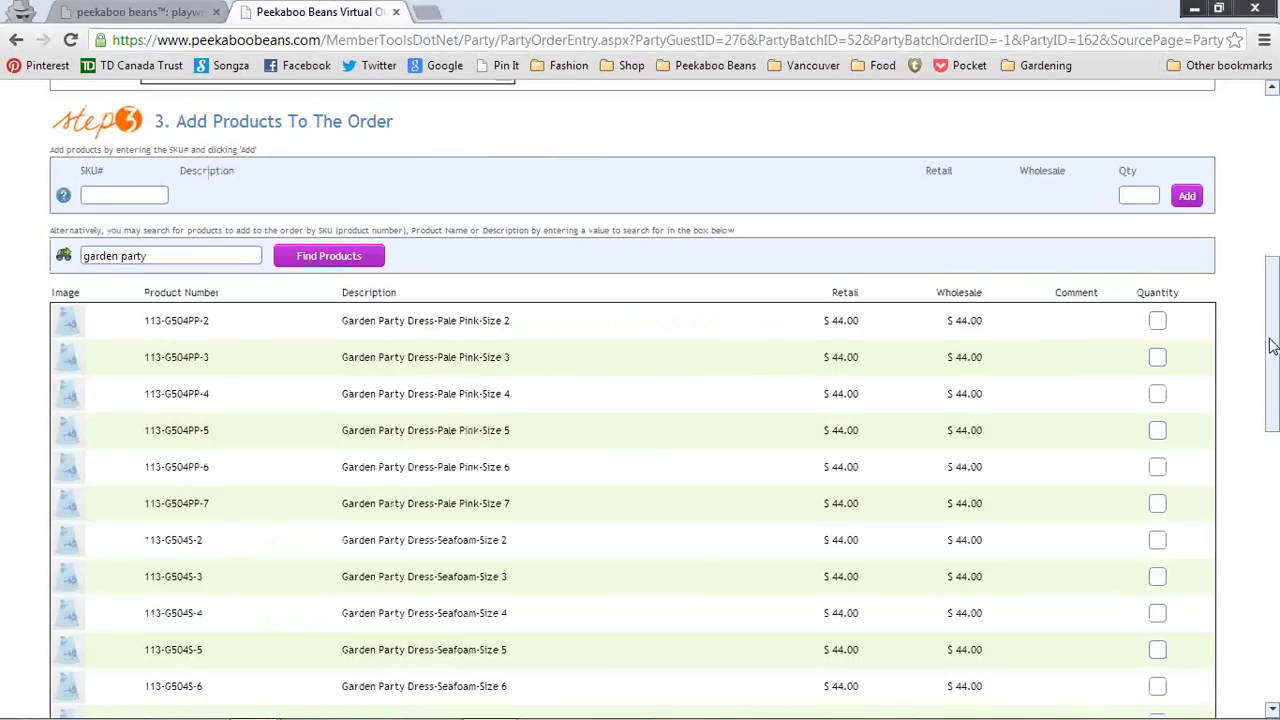
drag(1272, 345, 1264, 402)
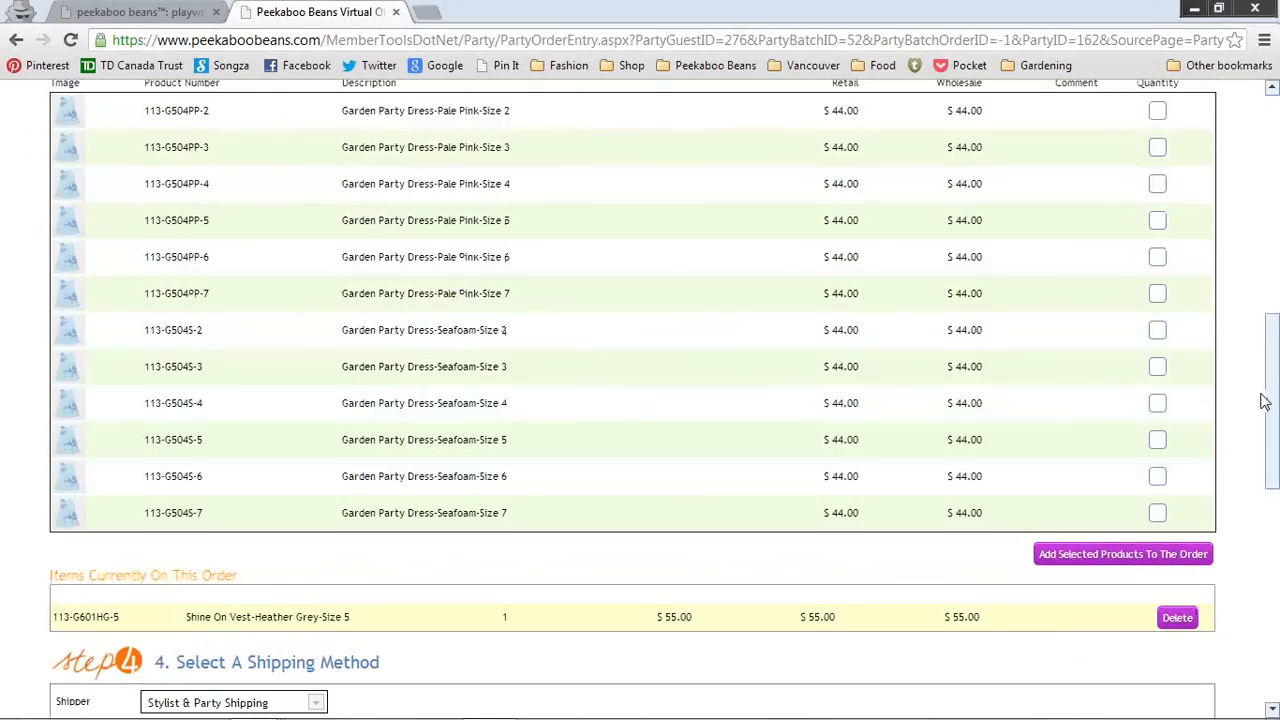
click(1155, 410)
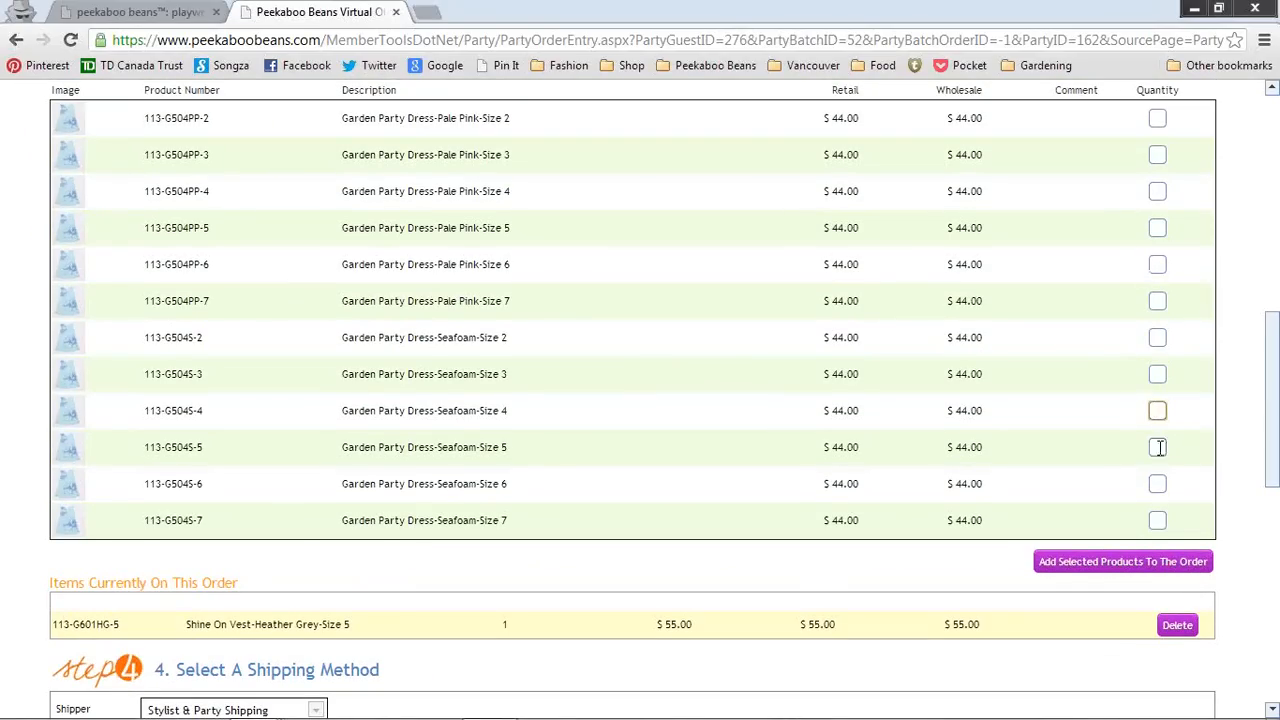
text(1)
click(1163, 561)
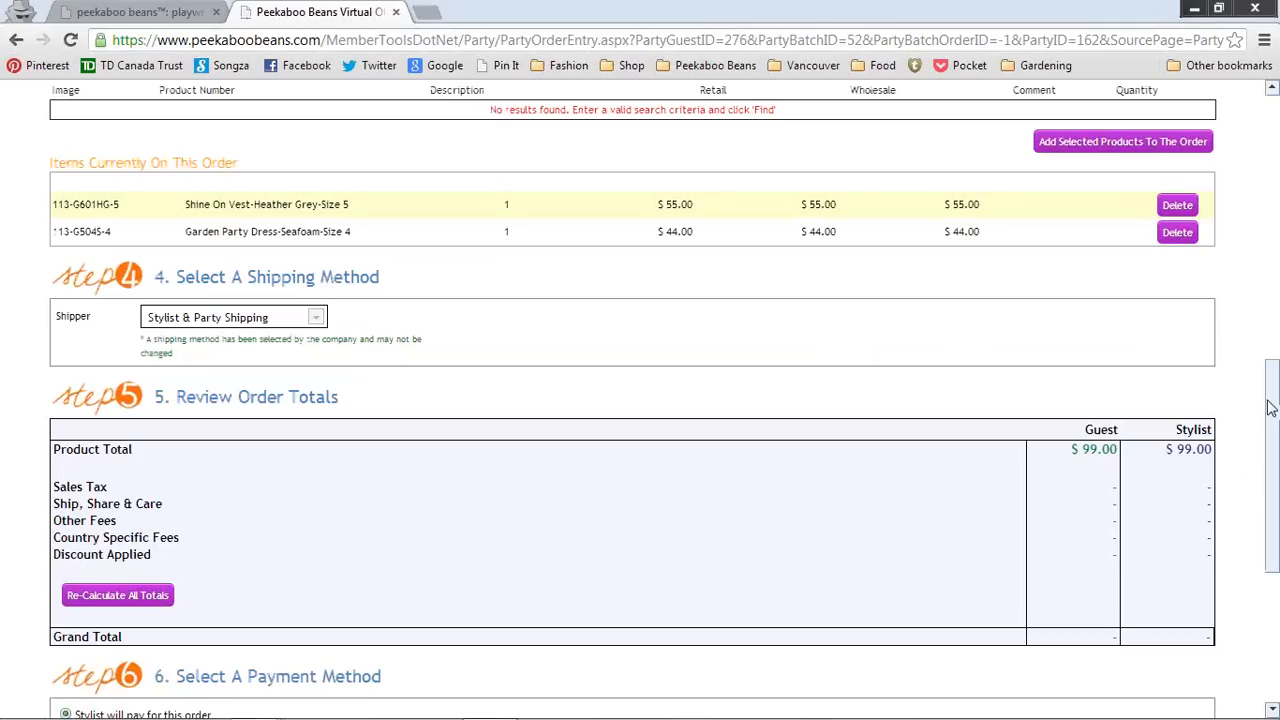
Step: Recalculate the totals and save the third guest's $99.00 order into the soiree 162 batch
scroll(1272, 410, down, 2)
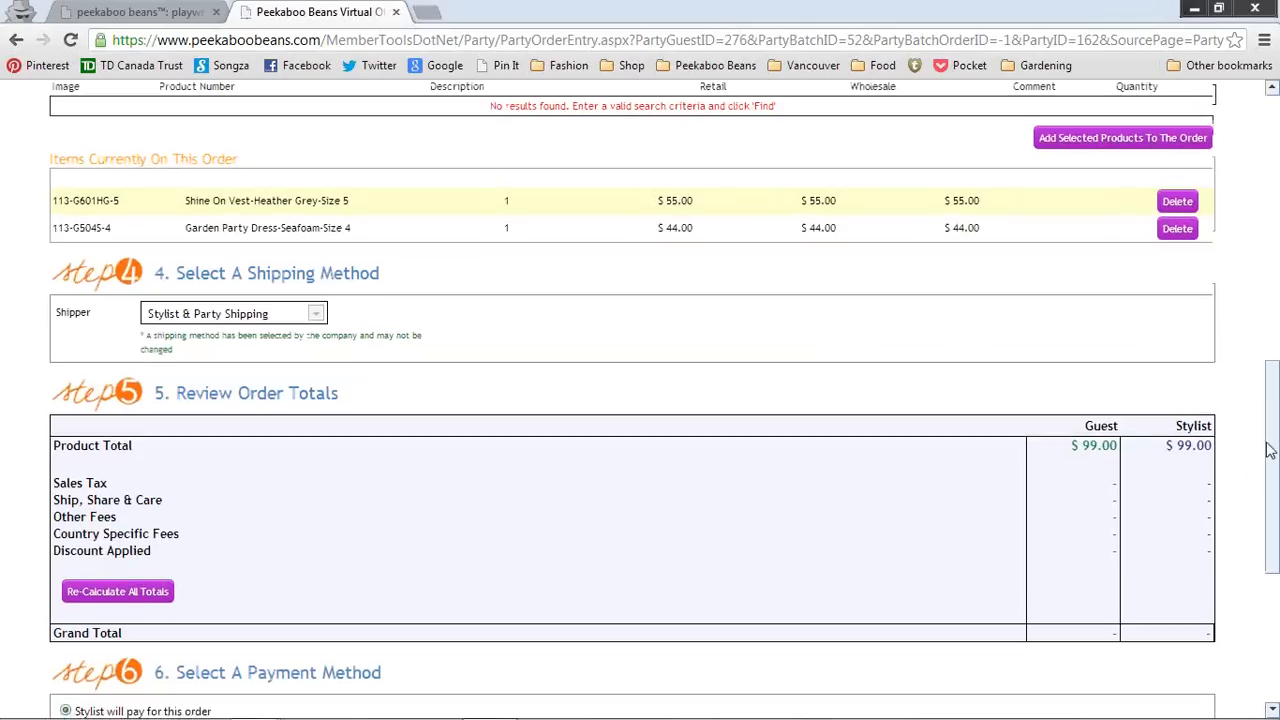
click(148, 377)
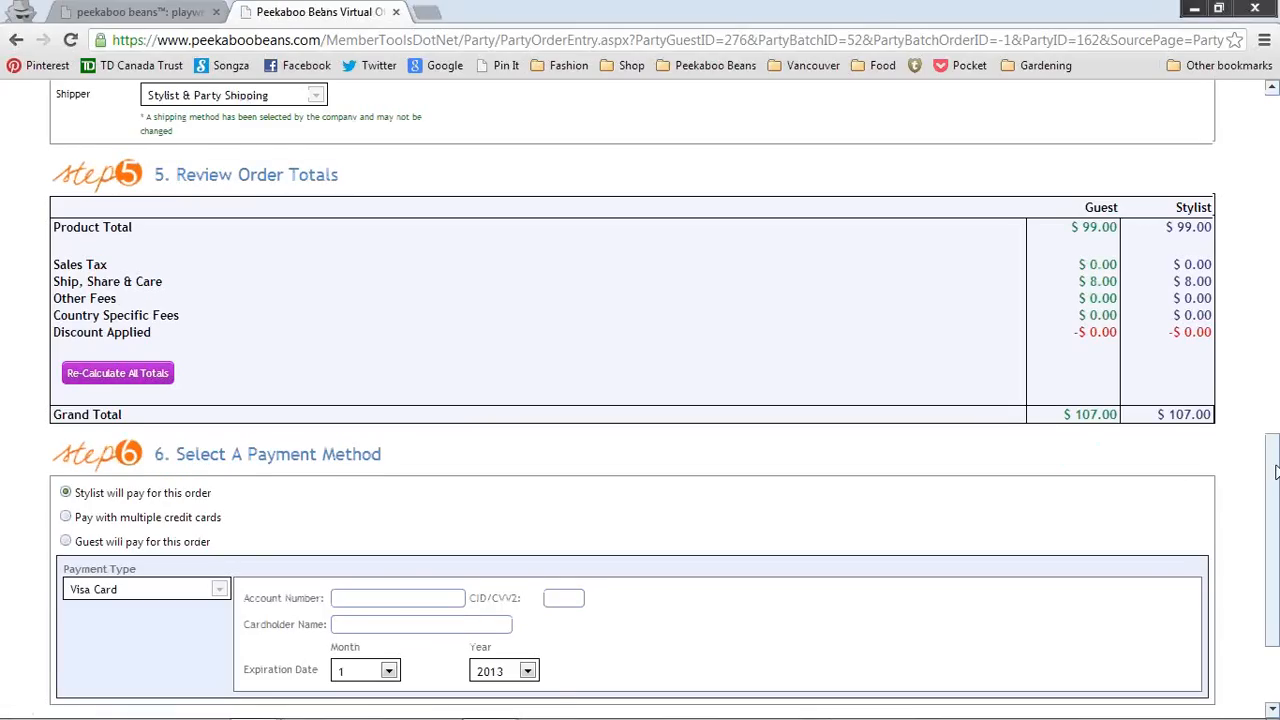
scroll(1275, 459, down, 2)
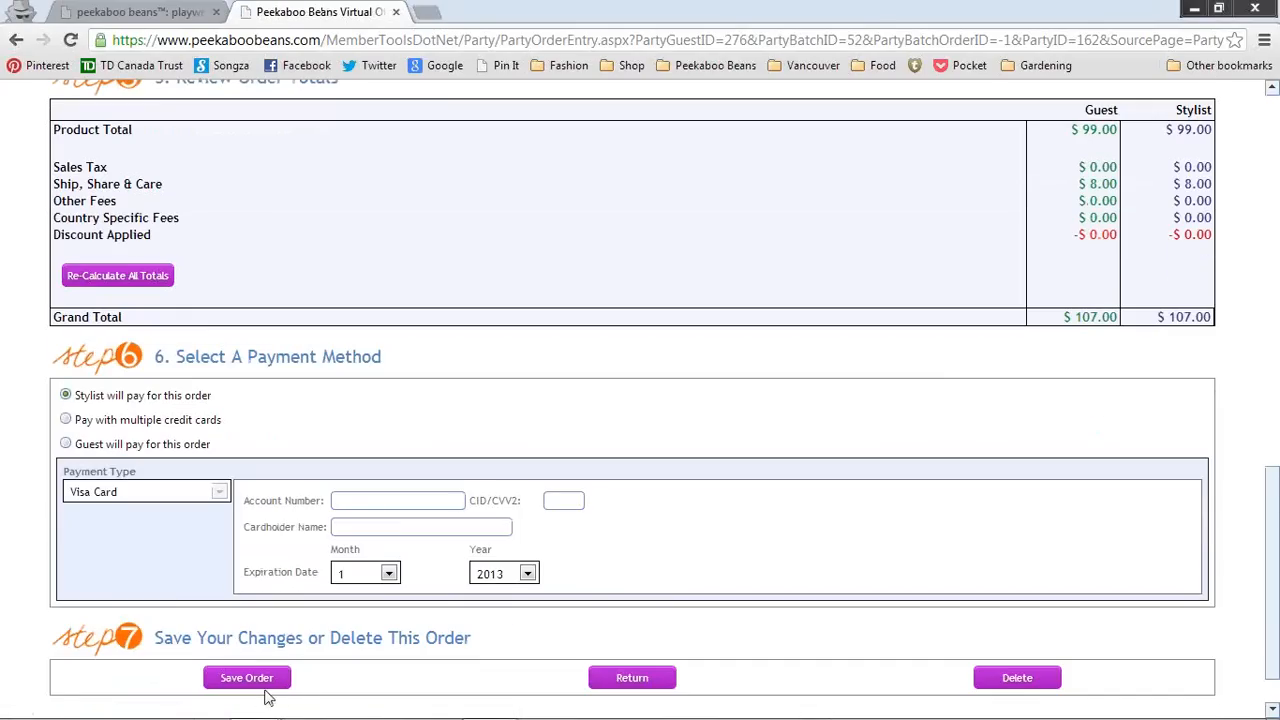
click(246, 678)
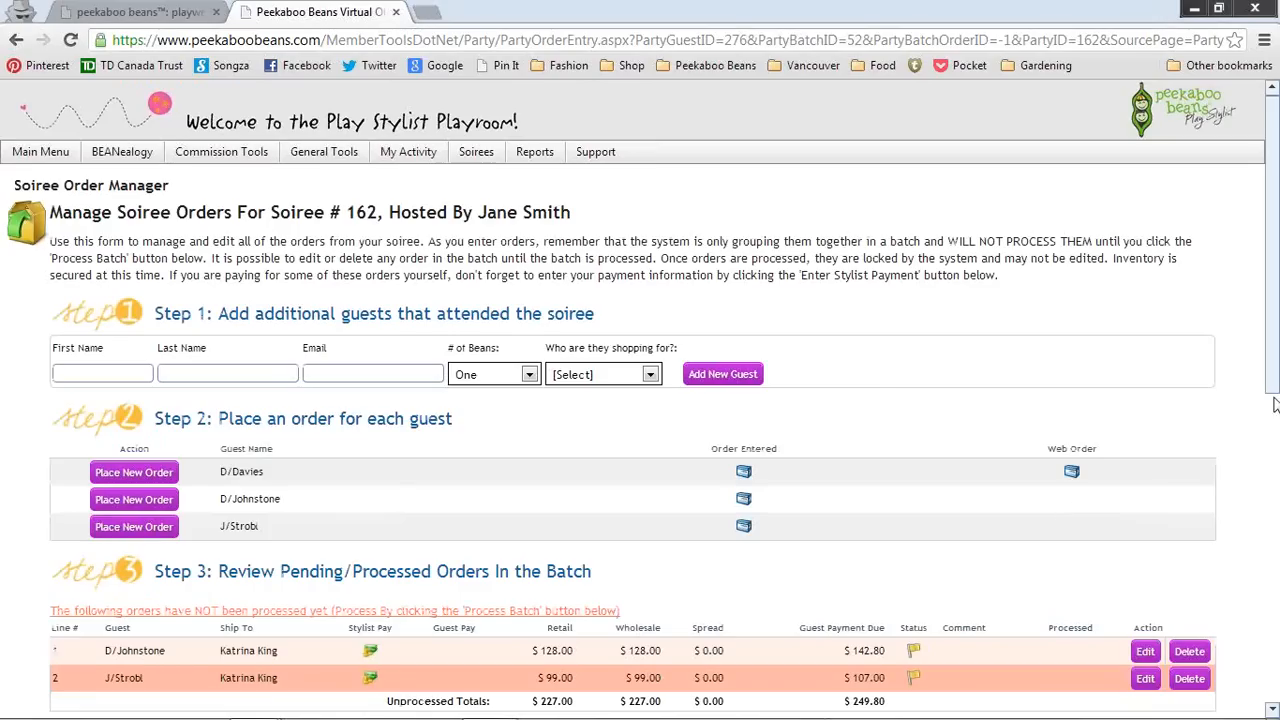
Step: Open the stylist payment information page for the $249.80 currently due
drag(1273, 362, 1273, 546)
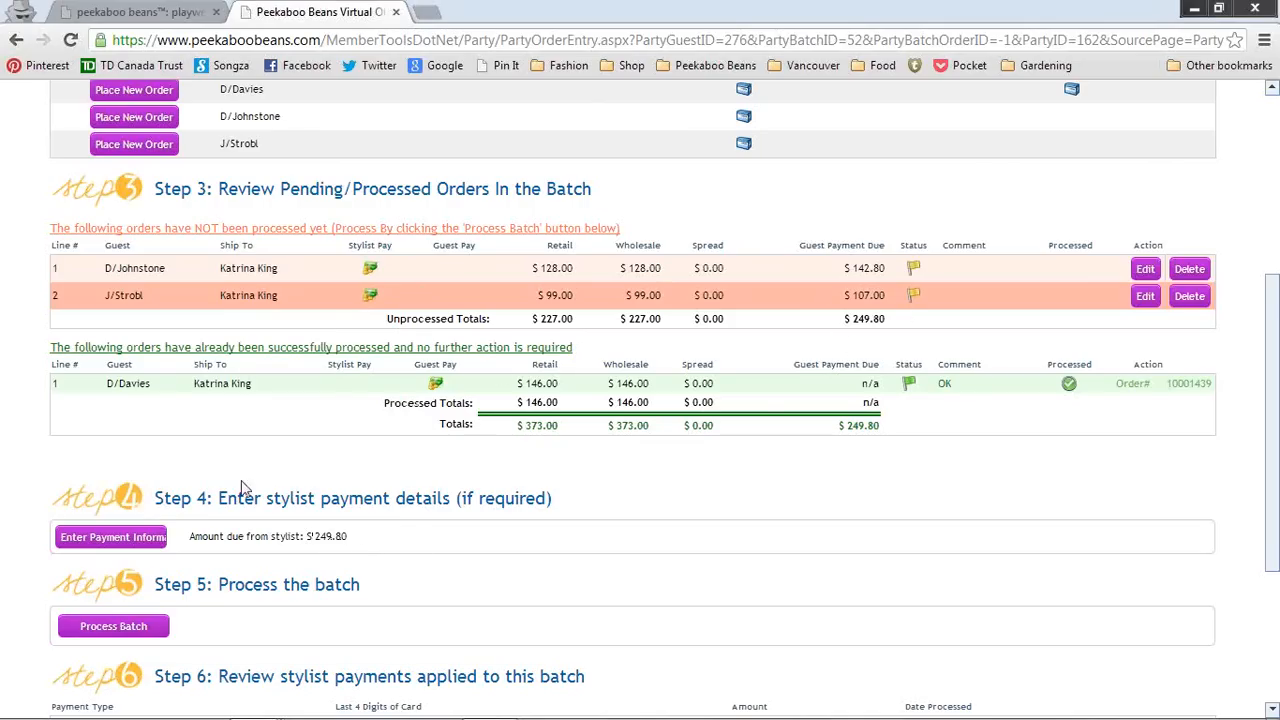
click(136, 541)
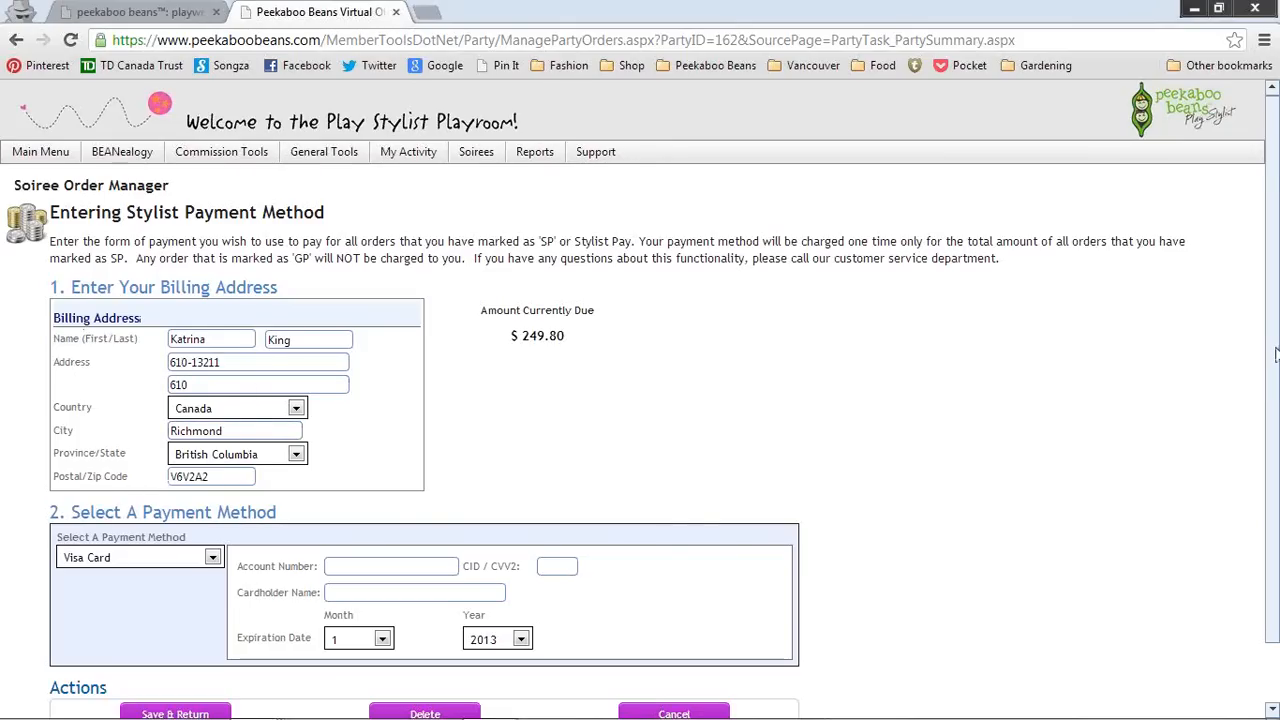
Step: Replace the billing street address with a suggested saved address and clear the second address line
scroll(1240, 370, down, 2)
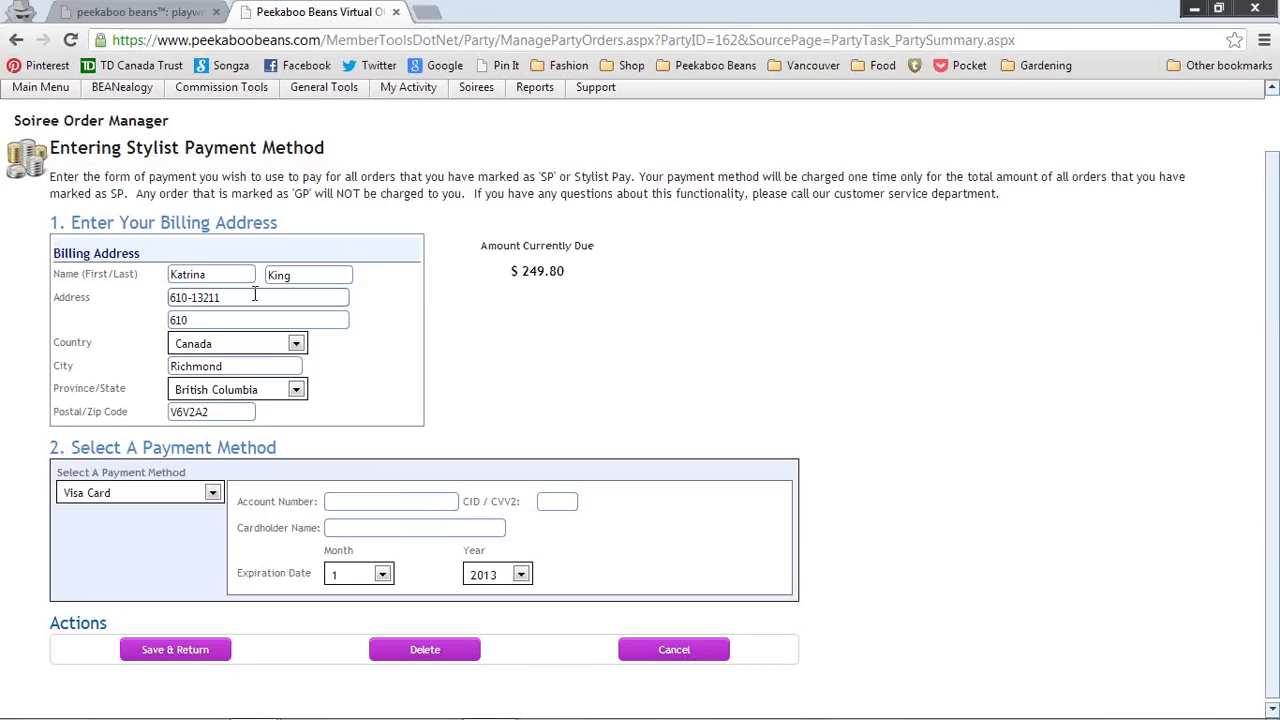
drag(256, 297, 122, 275)
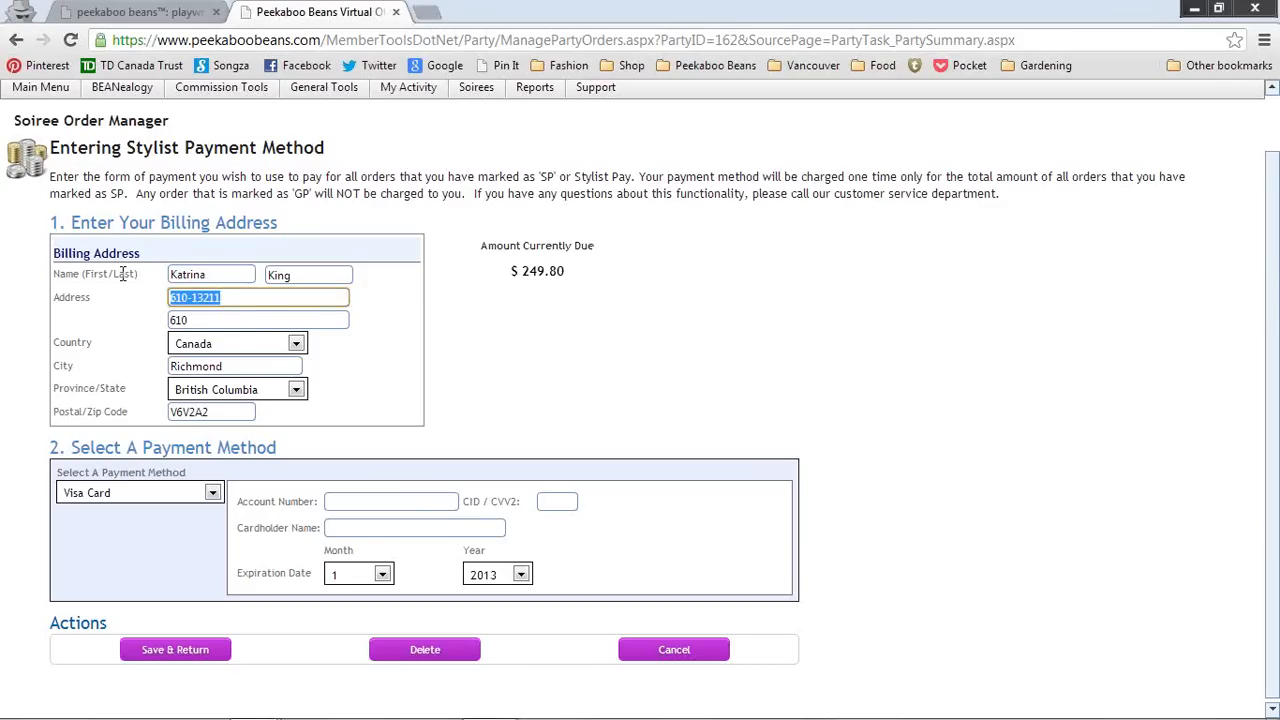
text(7)
key(BackSpace)
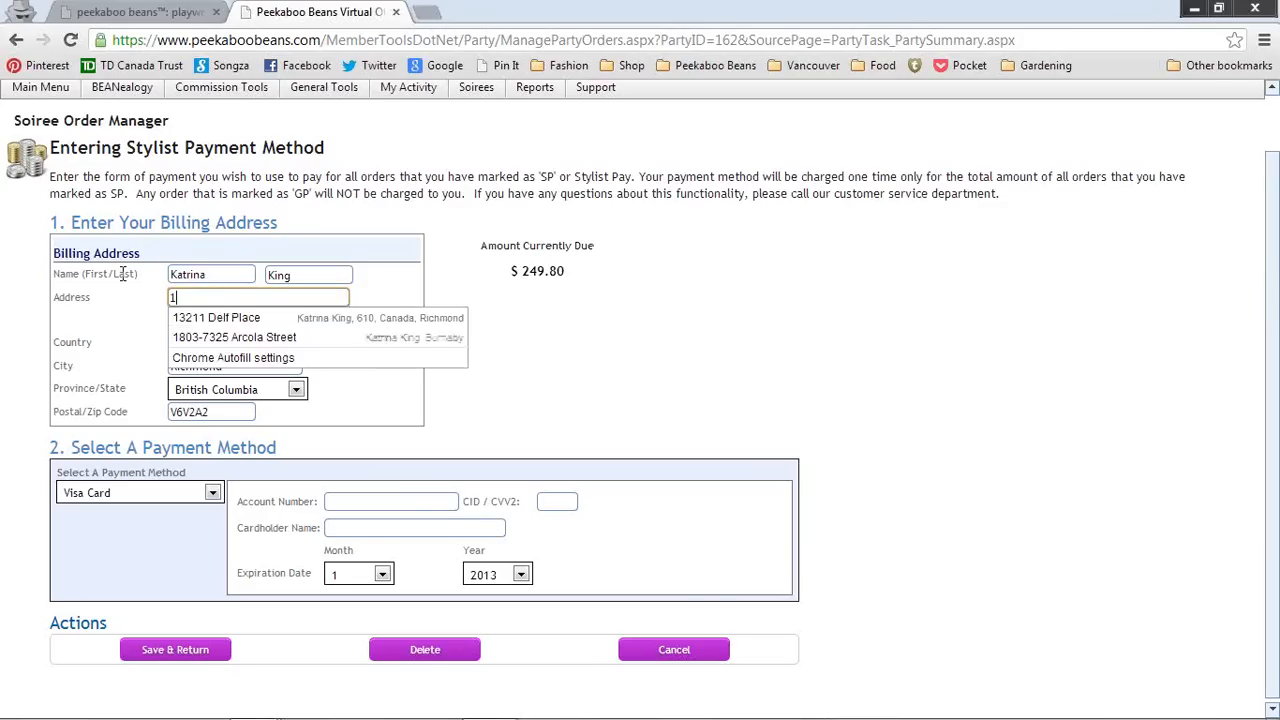
key(Down)
key(Return)
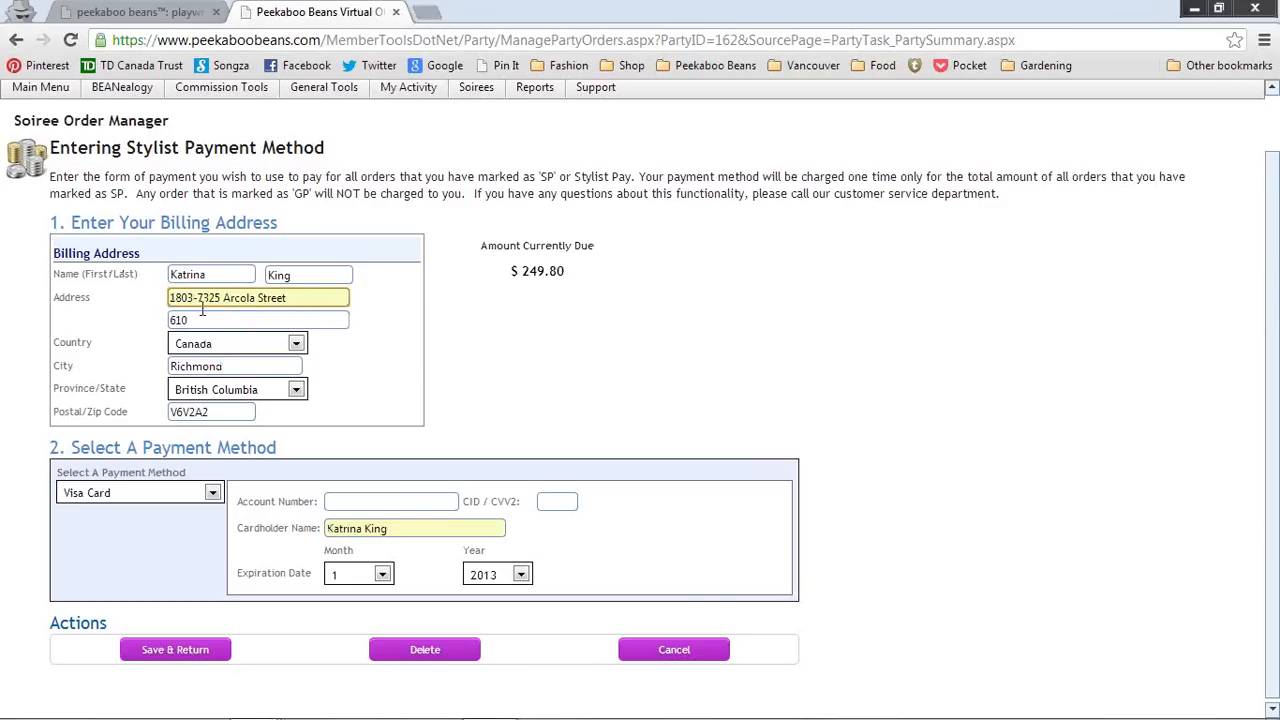
key(Tab)
key(BackSpace)
Step: Enter the billing city and postal code and choose Master Card as the payment method
key(Tab)
key(Tab)
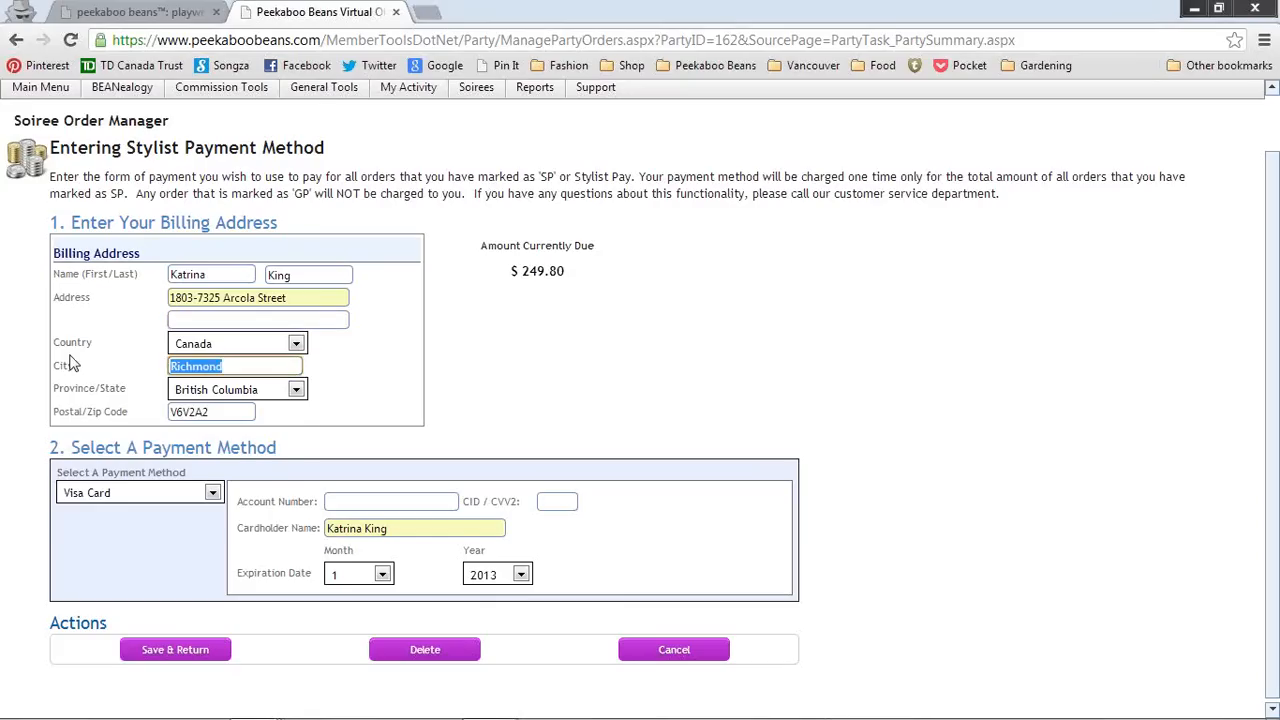
text(Burnaby)
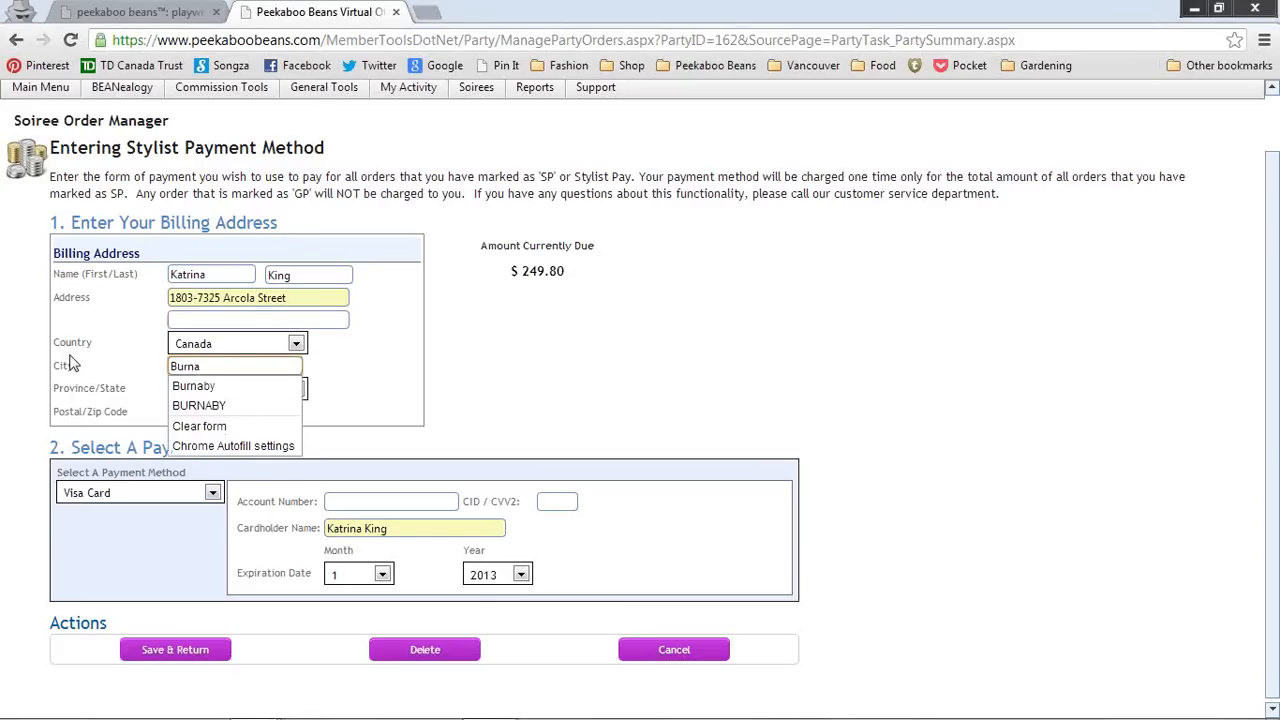
key(Tab)
key(Tab)
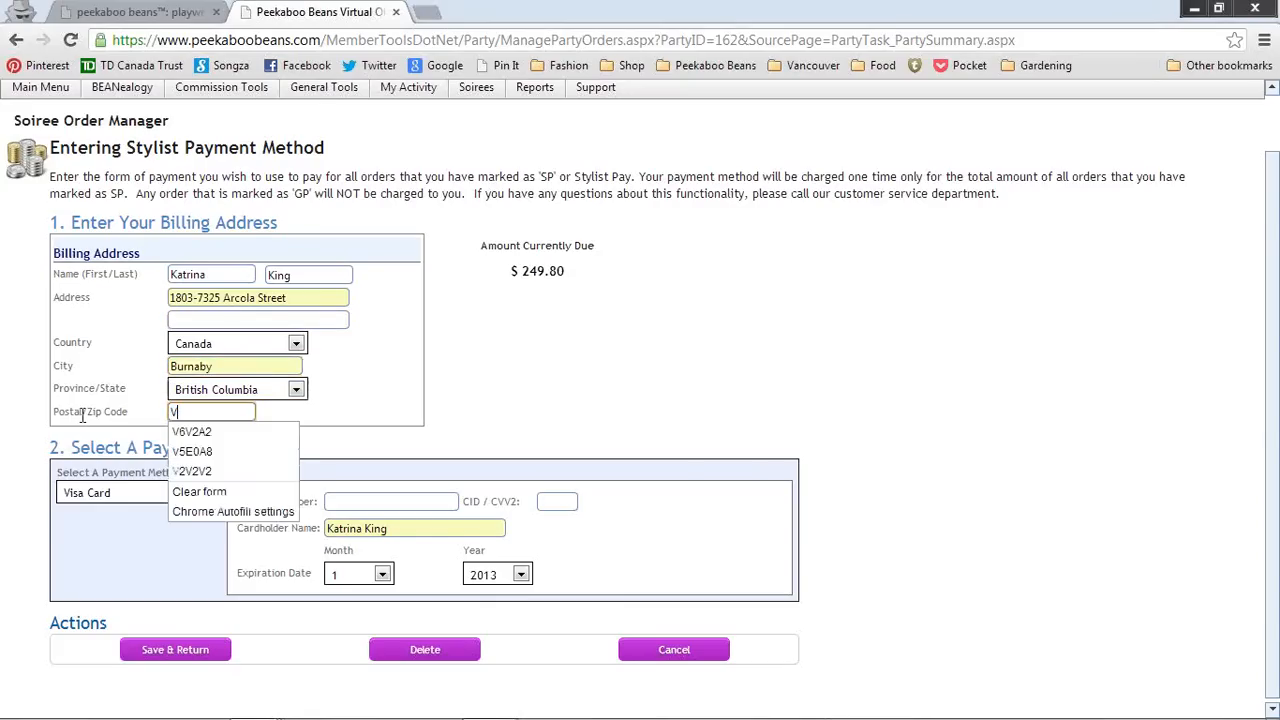
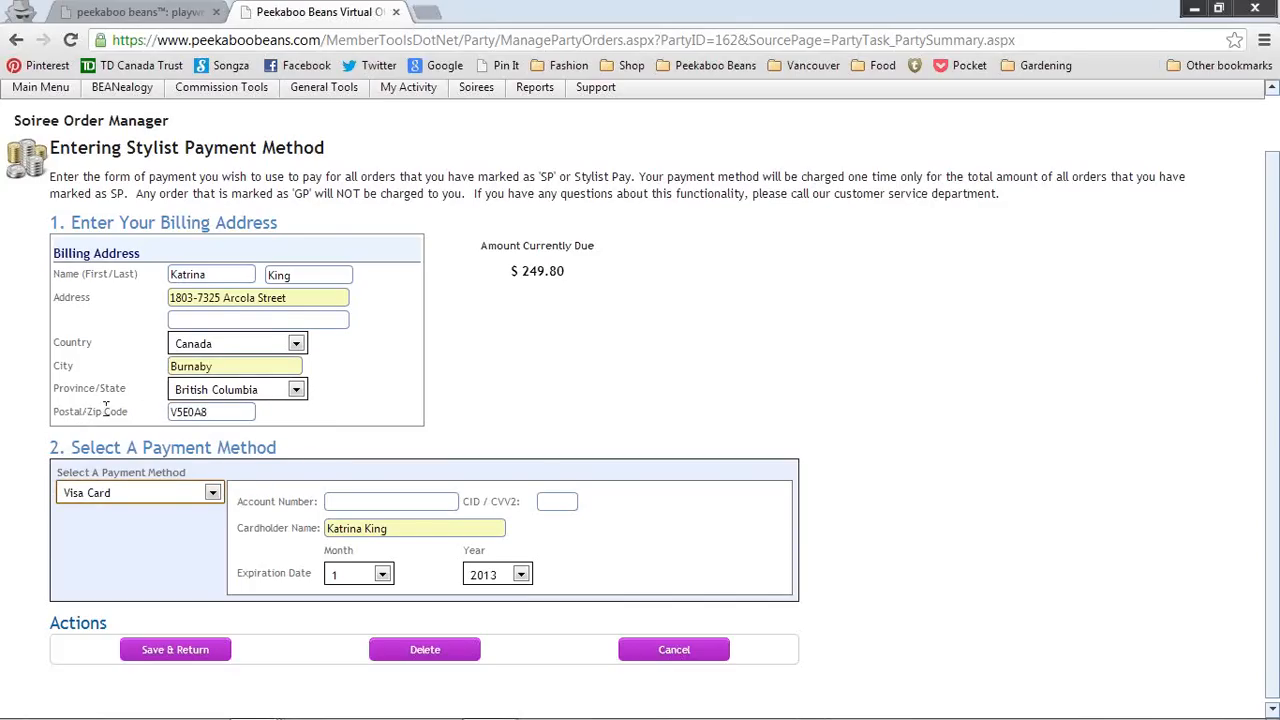
click(212, 492)
click(148, 562)
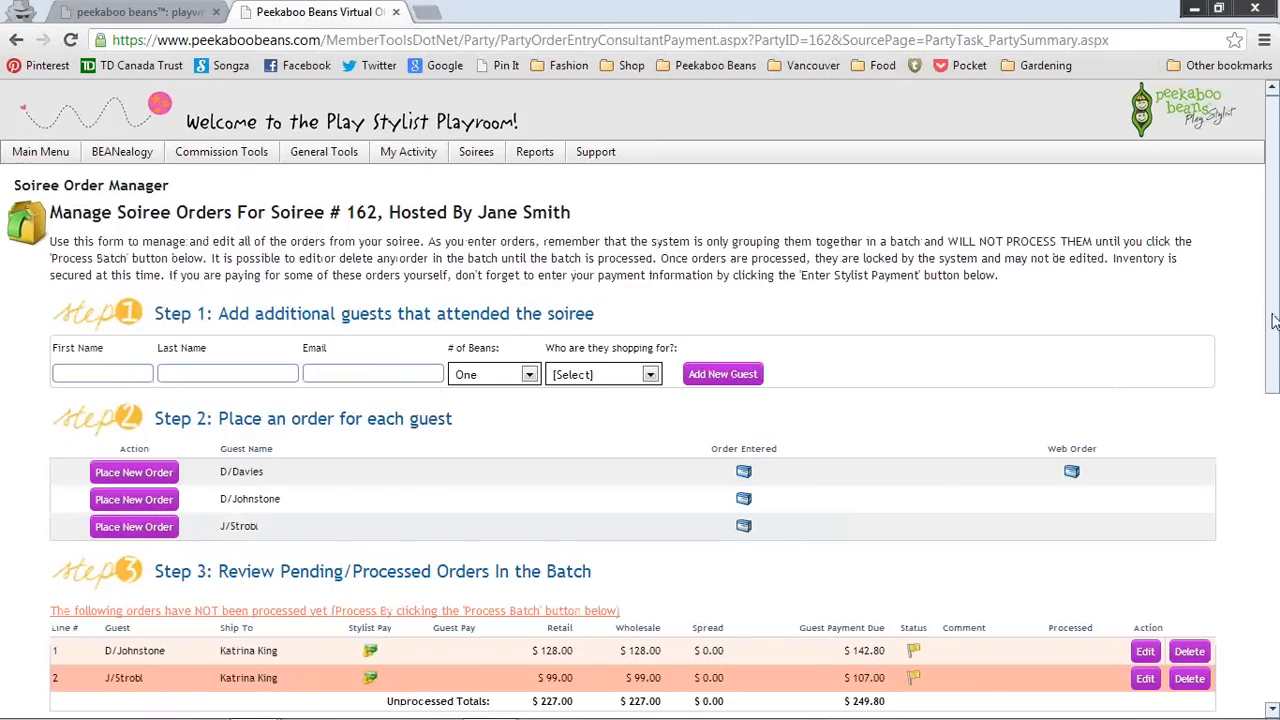
Step: Process soiree 162's batch of pending stylist-paid orders from Step 5
drag(1275, 322, 1275, 330)
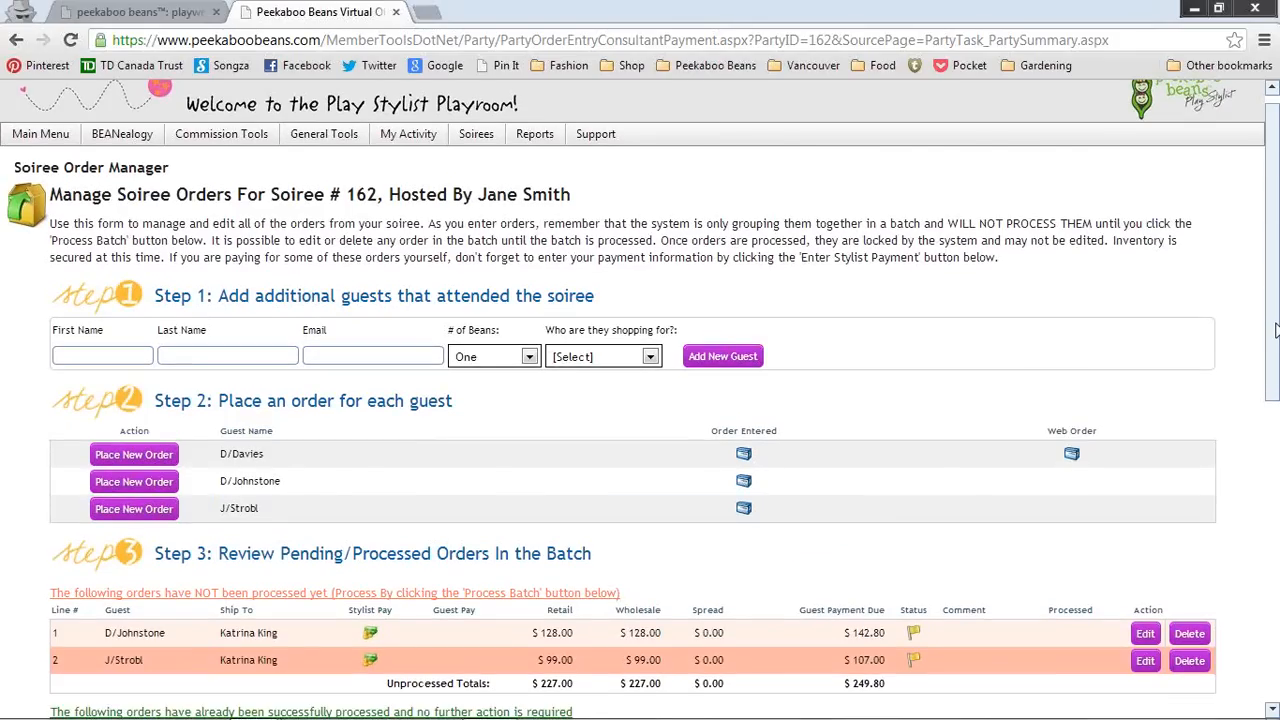
scroll(560, 508, down, 4)
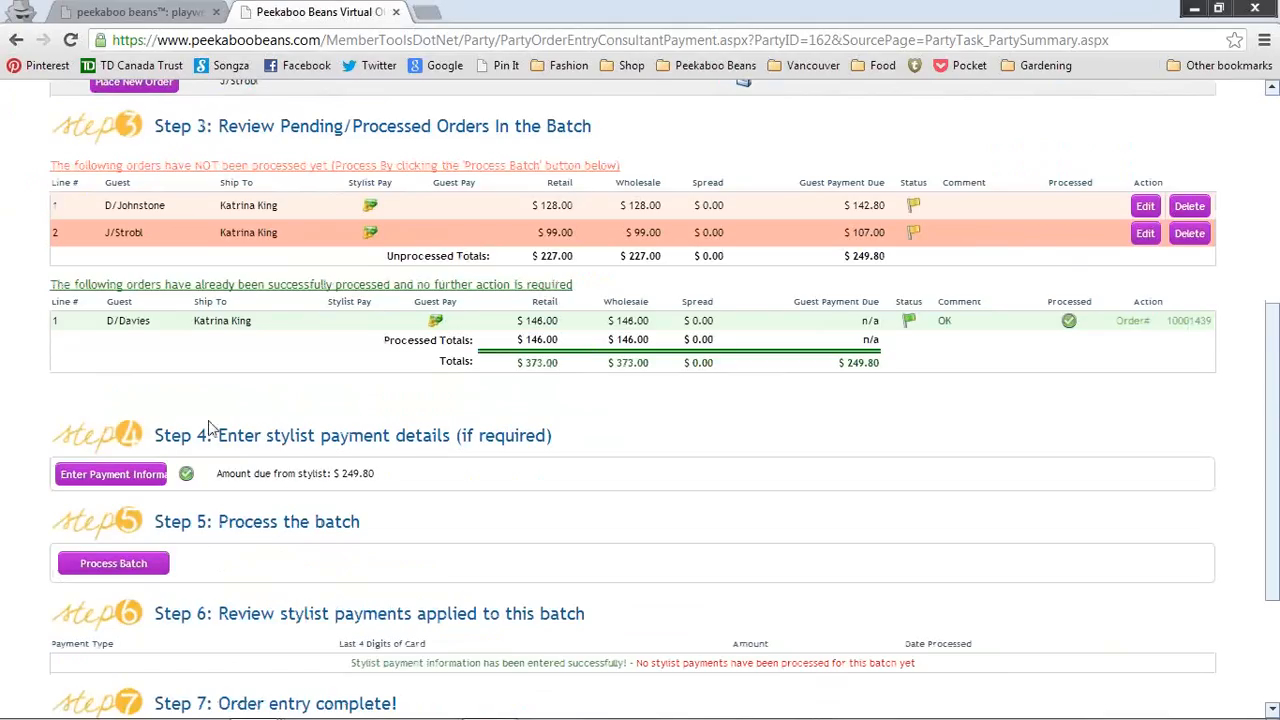
click(120, 572)
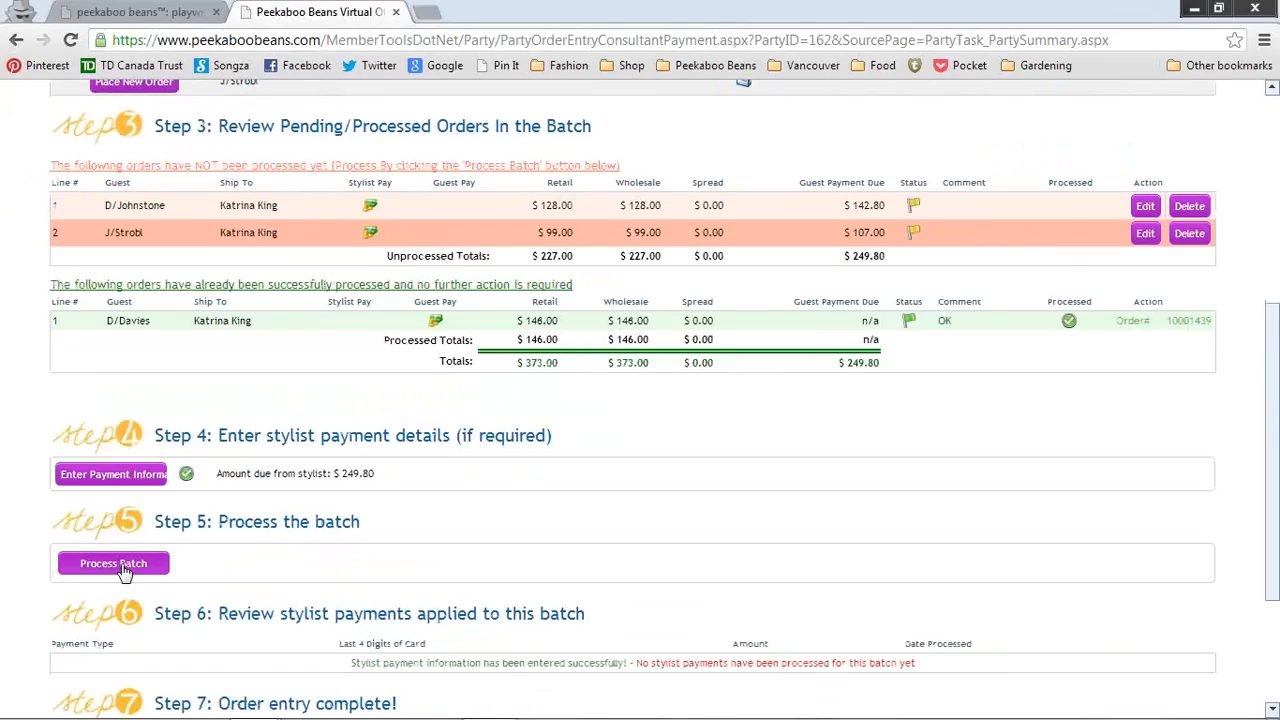
click(122, 572)
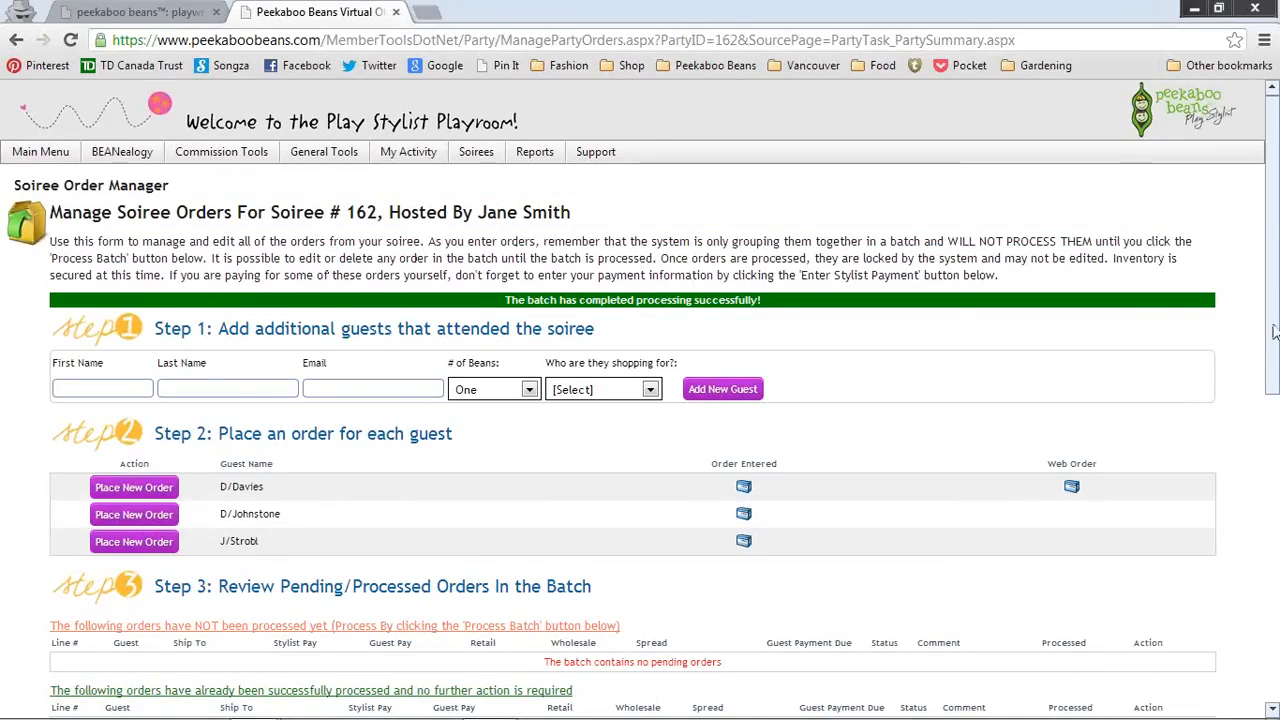
Step: Review the processed orders, the stylist's amount due and the host award eligibility
drag(1275, 332, 1275, 490)
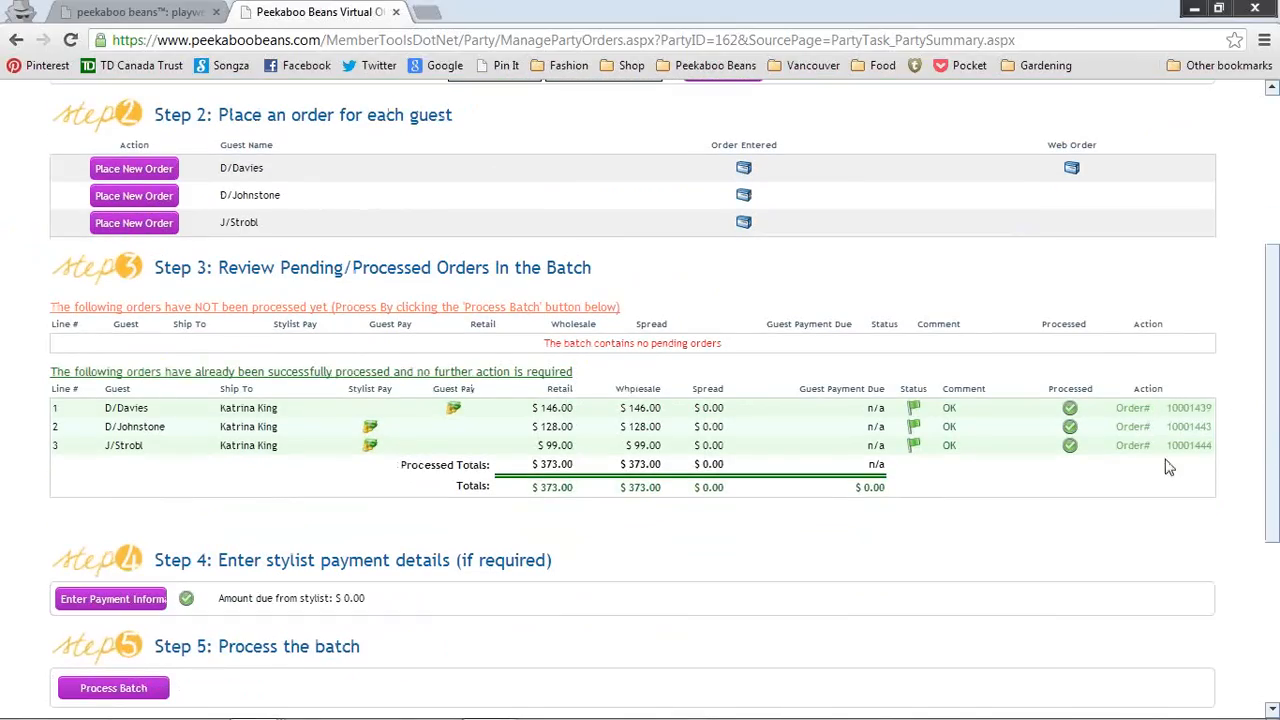
drag(1275, 381, 1275, 473)
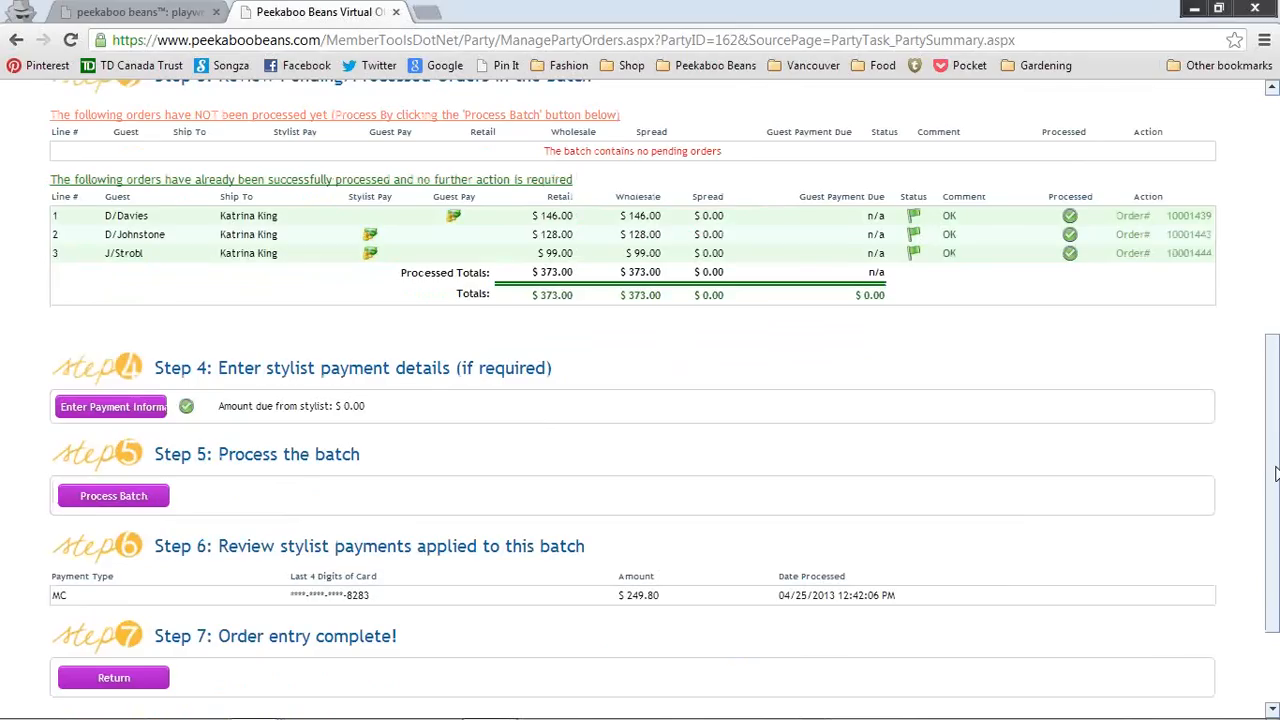
drag(1275, 479, 1275, 487)
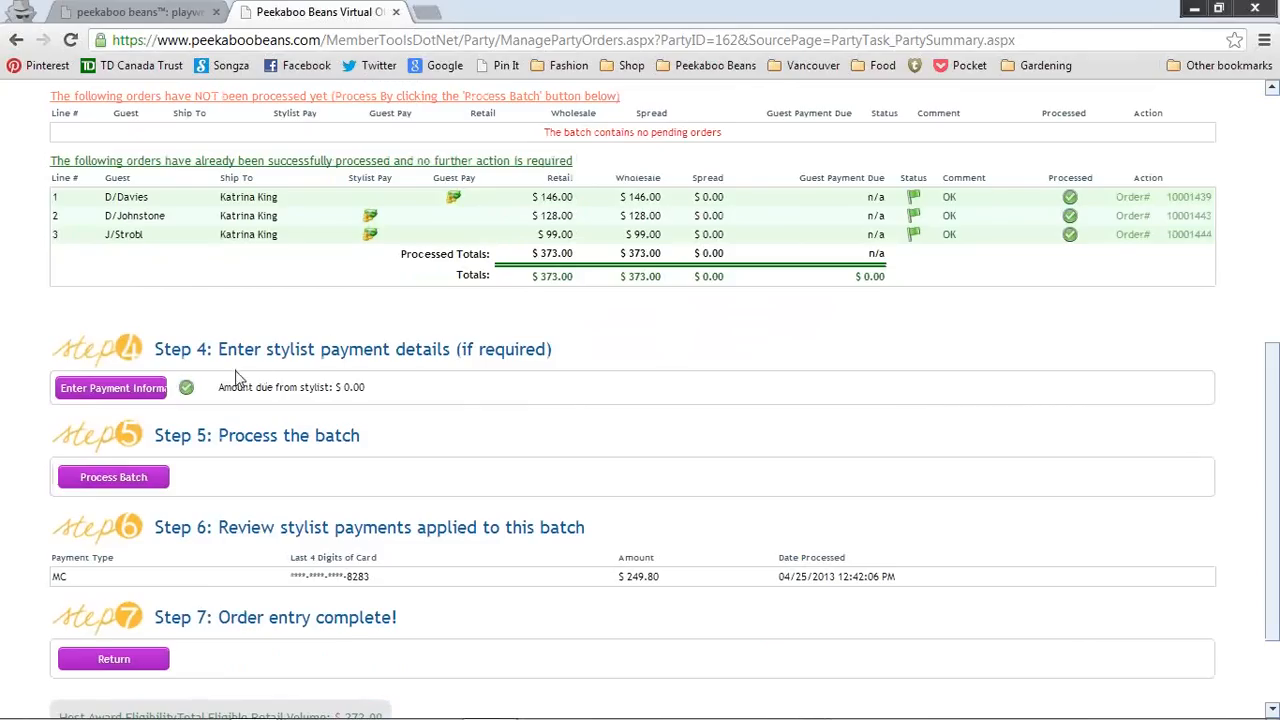
triple_click(287, 391)
click(378, 390)
drag(1273, 389, 1273, 410)
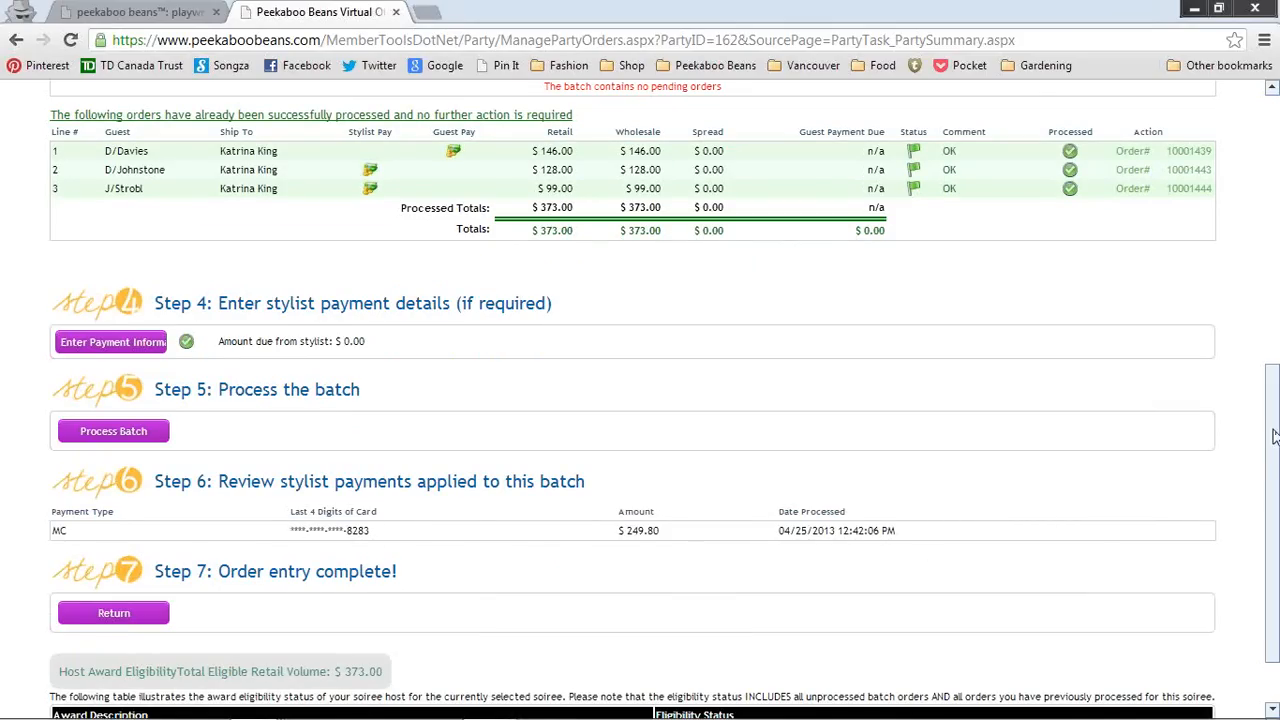
mouse_move(1274, 436)
mouse_down()
mouse_move(1274, 490)
mouse_move(1274, 452)
mouse_up()
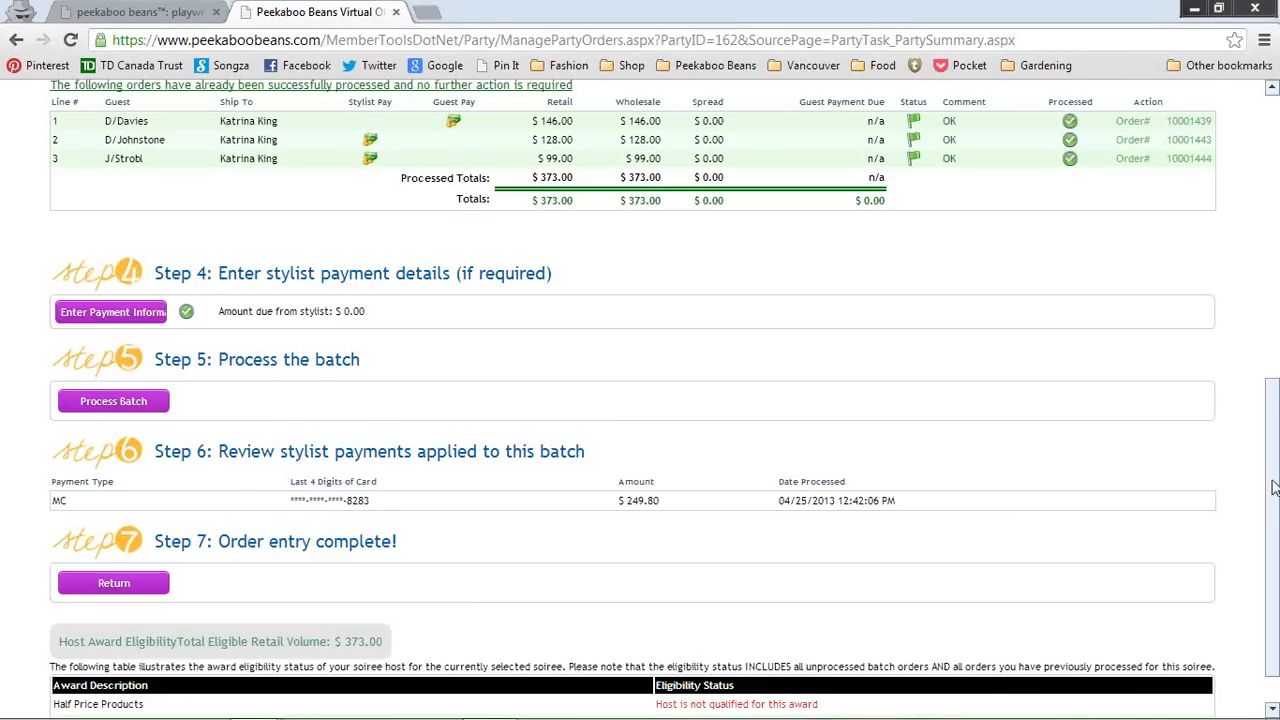
drag(1274, 481, 1274, 506)
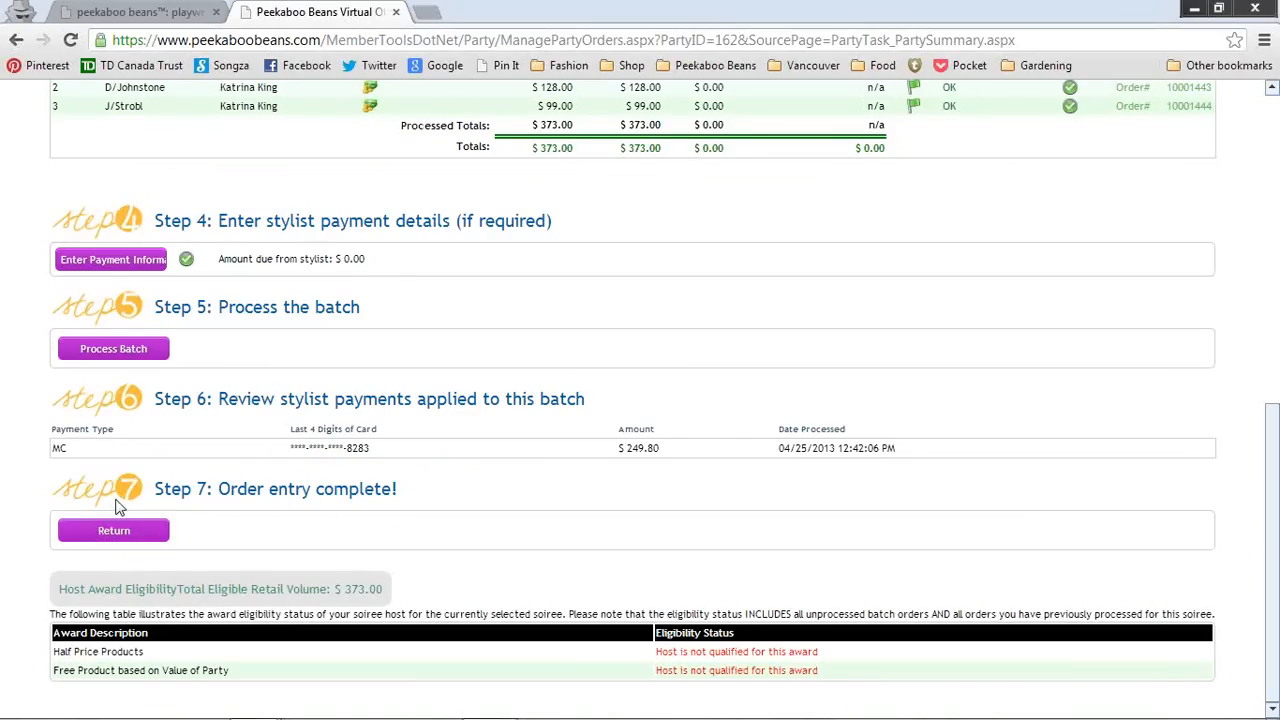
Step: Return to the soiree summary and start a new booking from party #000162
click(124, 533)
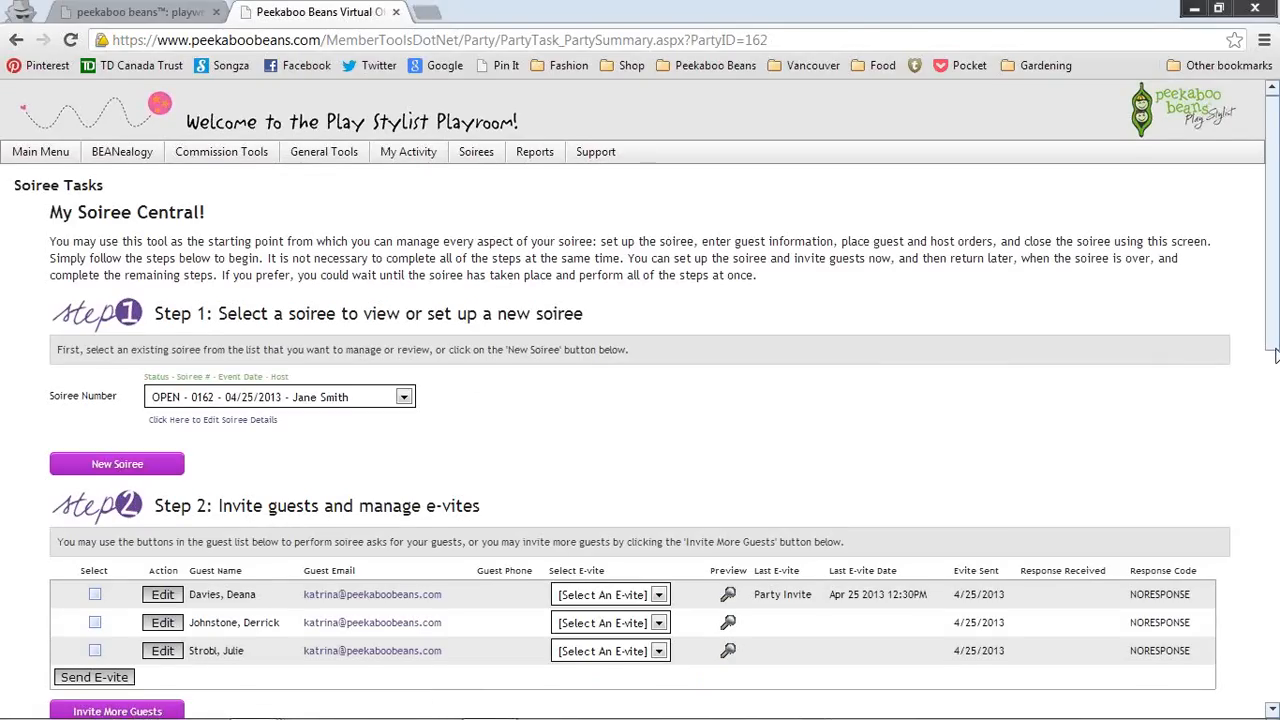
drag(1275, 358, 1275, 690)
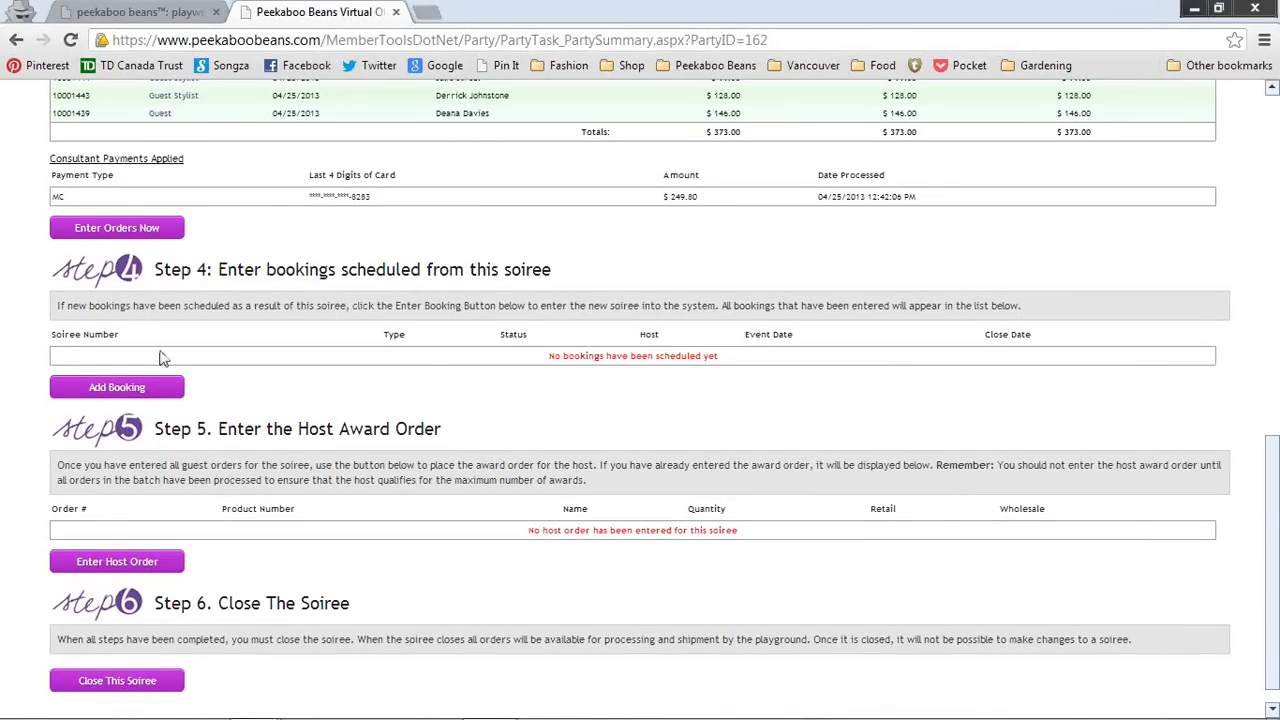
click(124, 393)
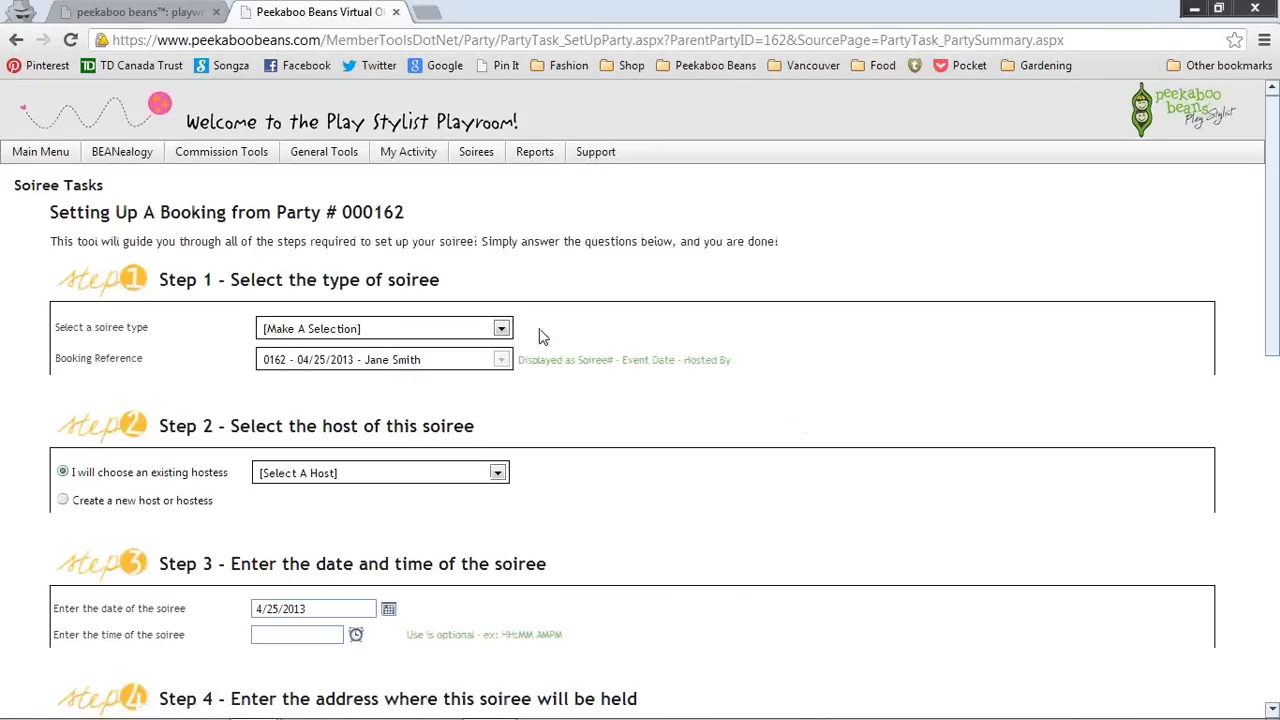
Step: Make it a Beans Soiree shipping to the party host, choosing an existing host
click(501, 330)
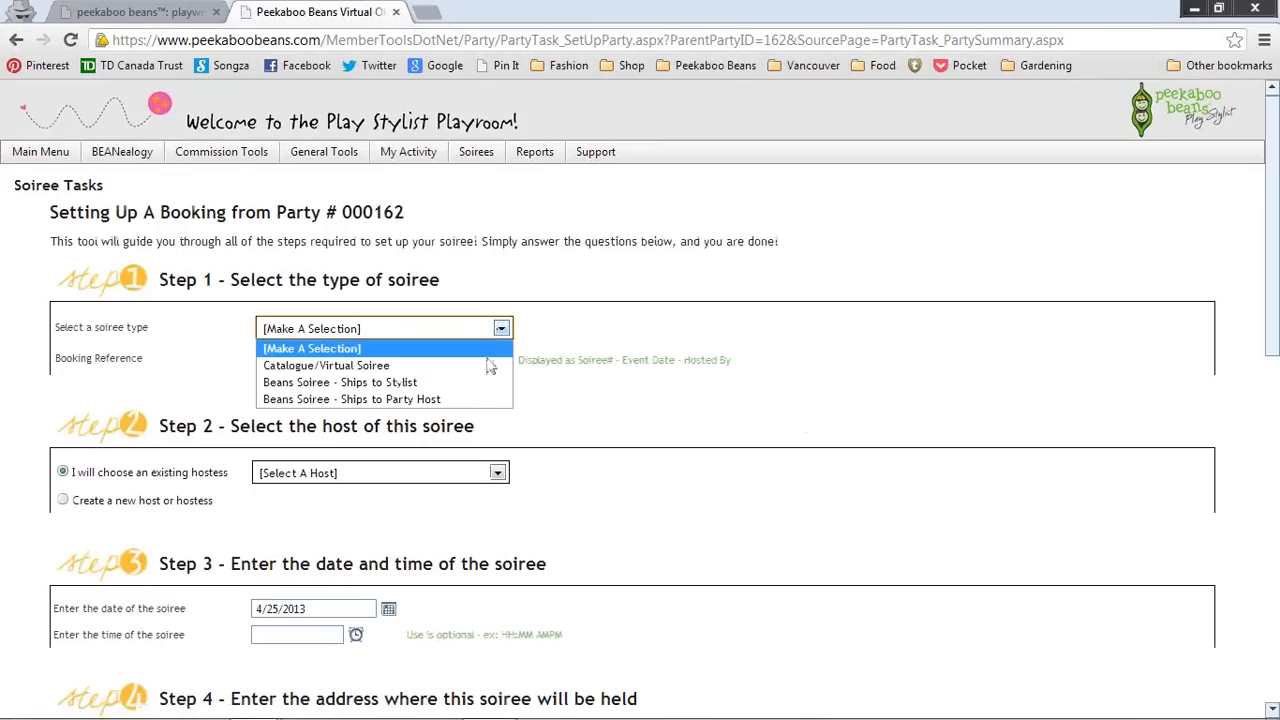
click(476, 400)
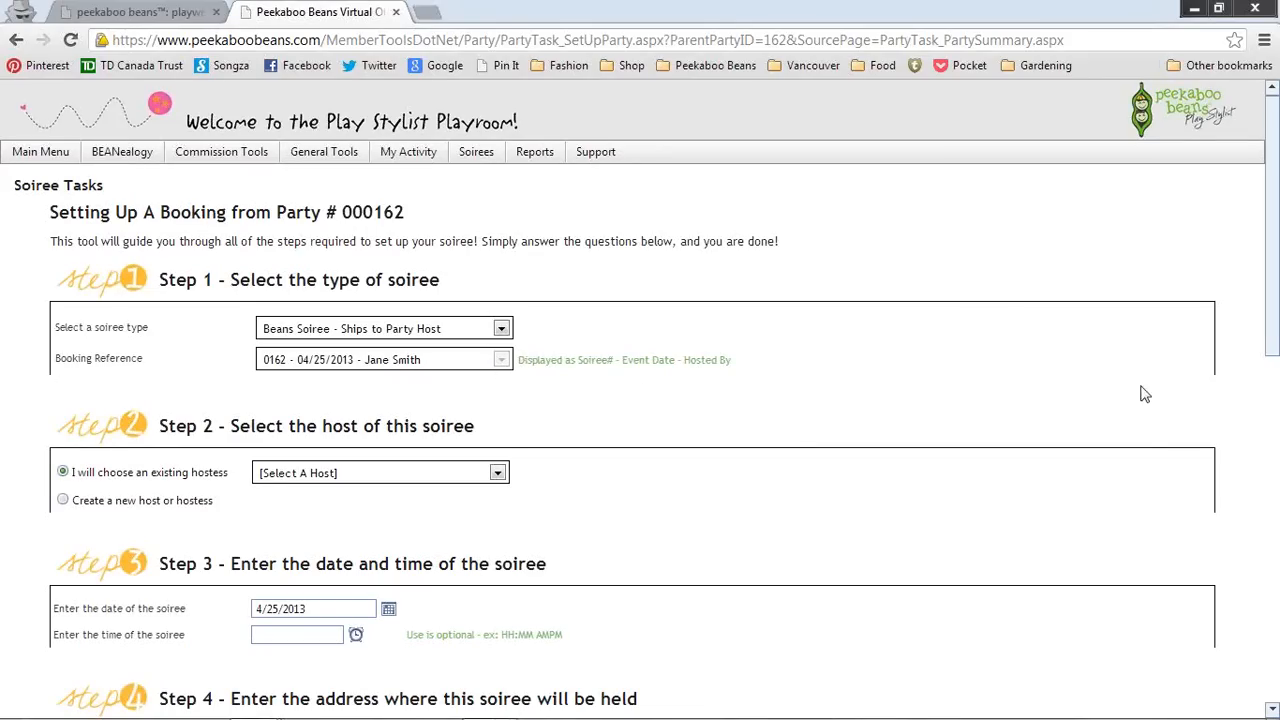
scroll(640, 400, down, 2)
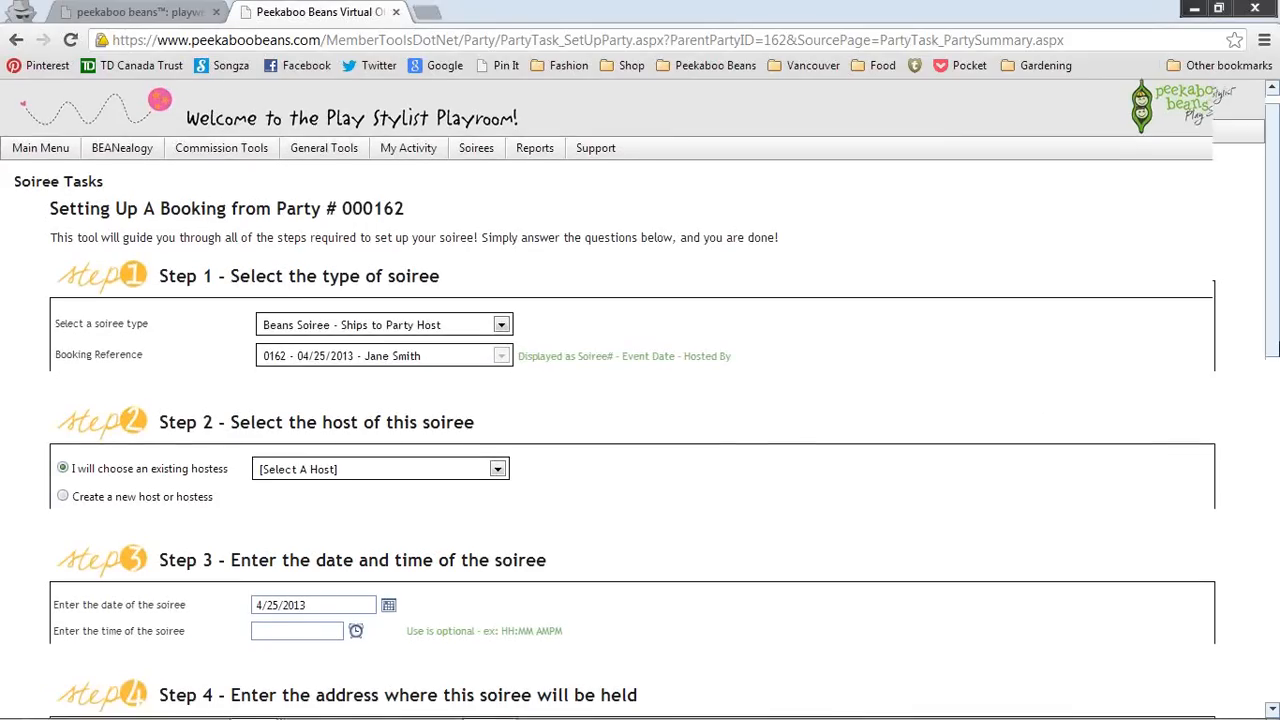
click(497, 367)
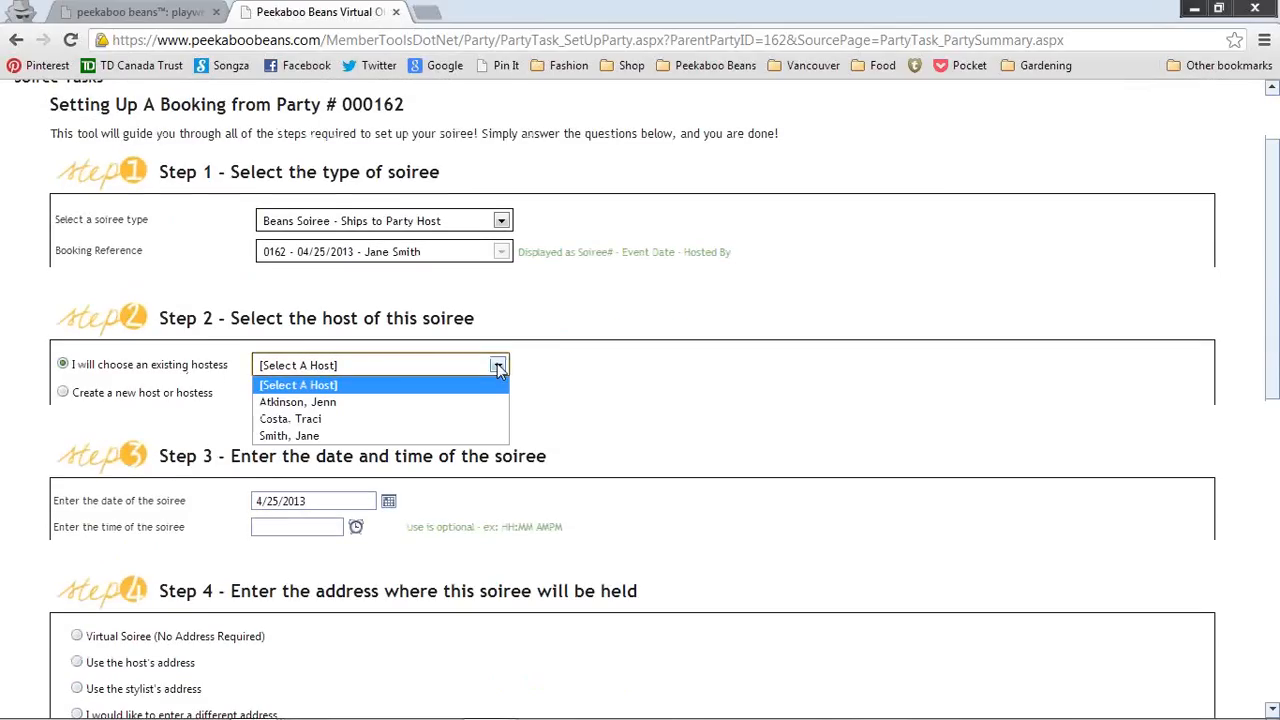
click(630, 378)
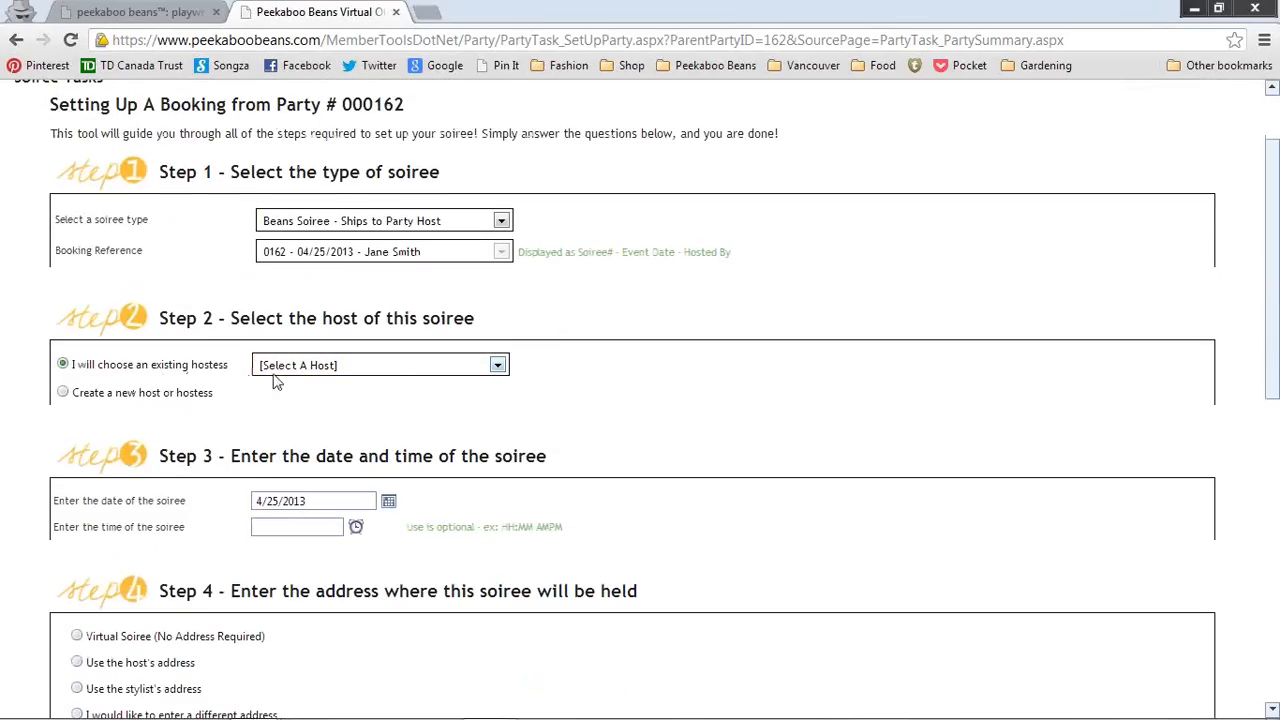
click(498, 367)
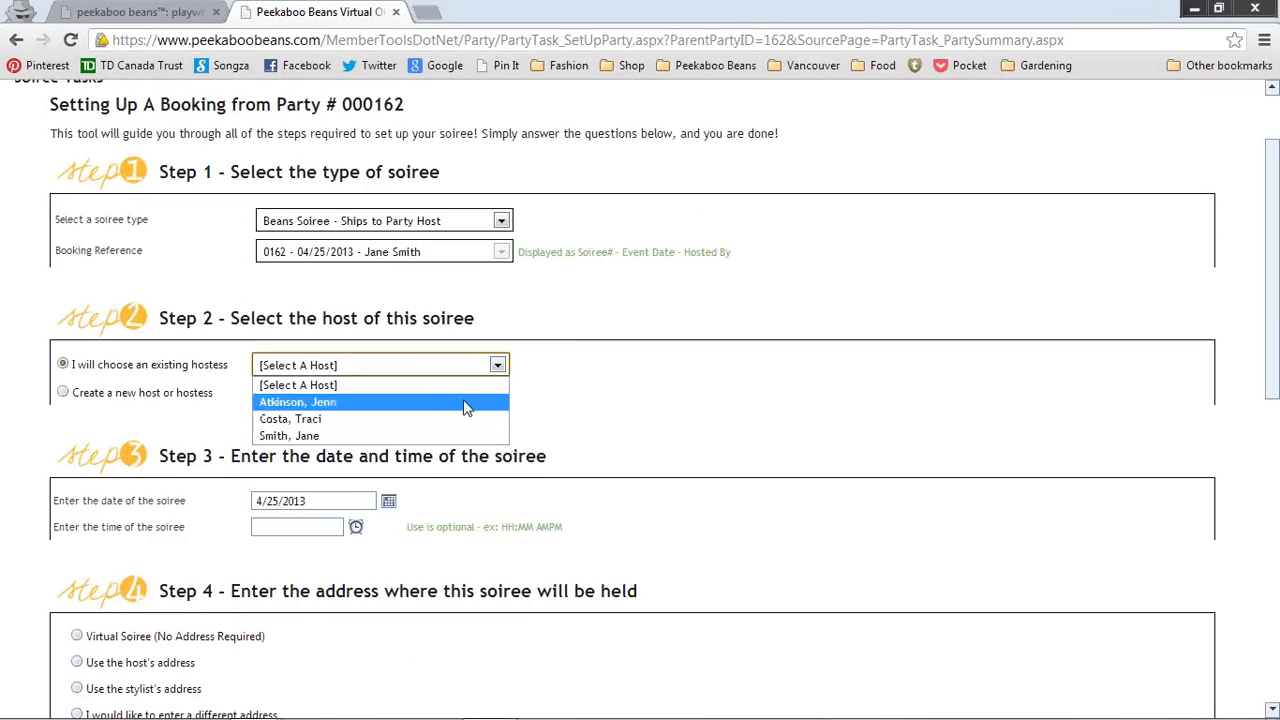
click(468, 403)
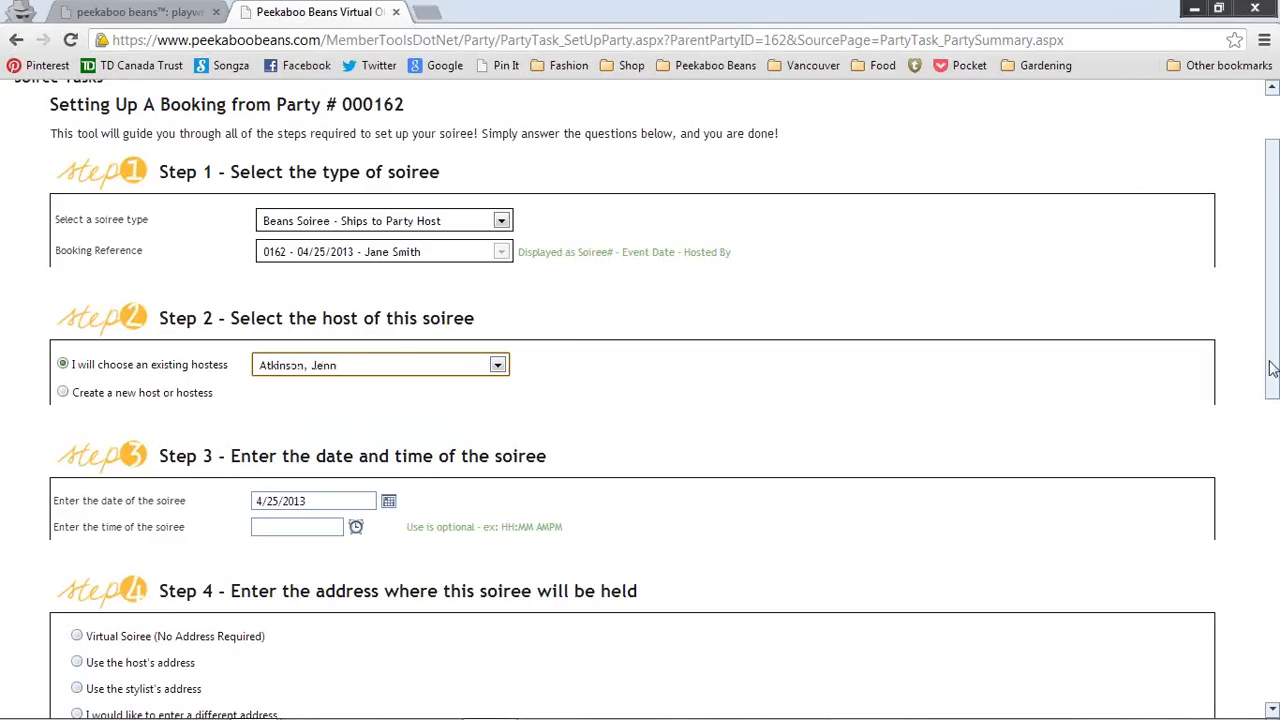
Step: Schedule the soiree for April 26, 2013 at 12:00 PM
drag(1273, 362, 1272, 435)
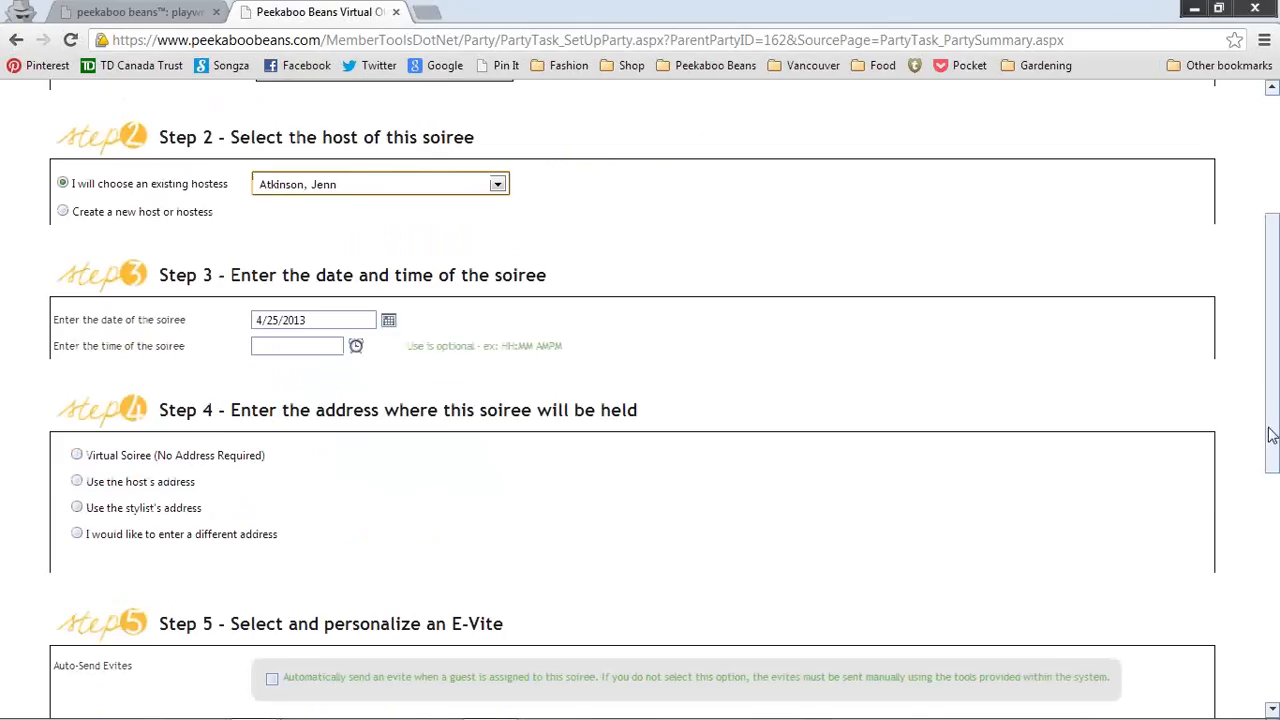
click(390, 322)
click(390, 322)
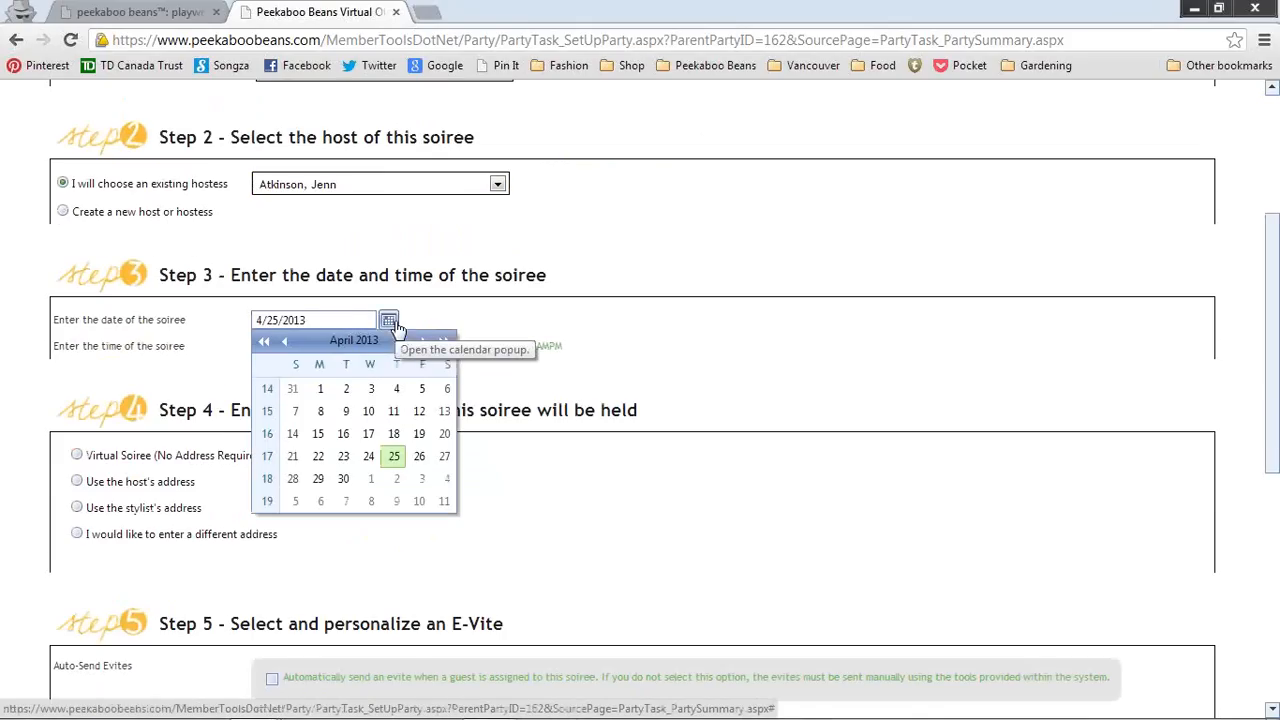
click(421, 460)
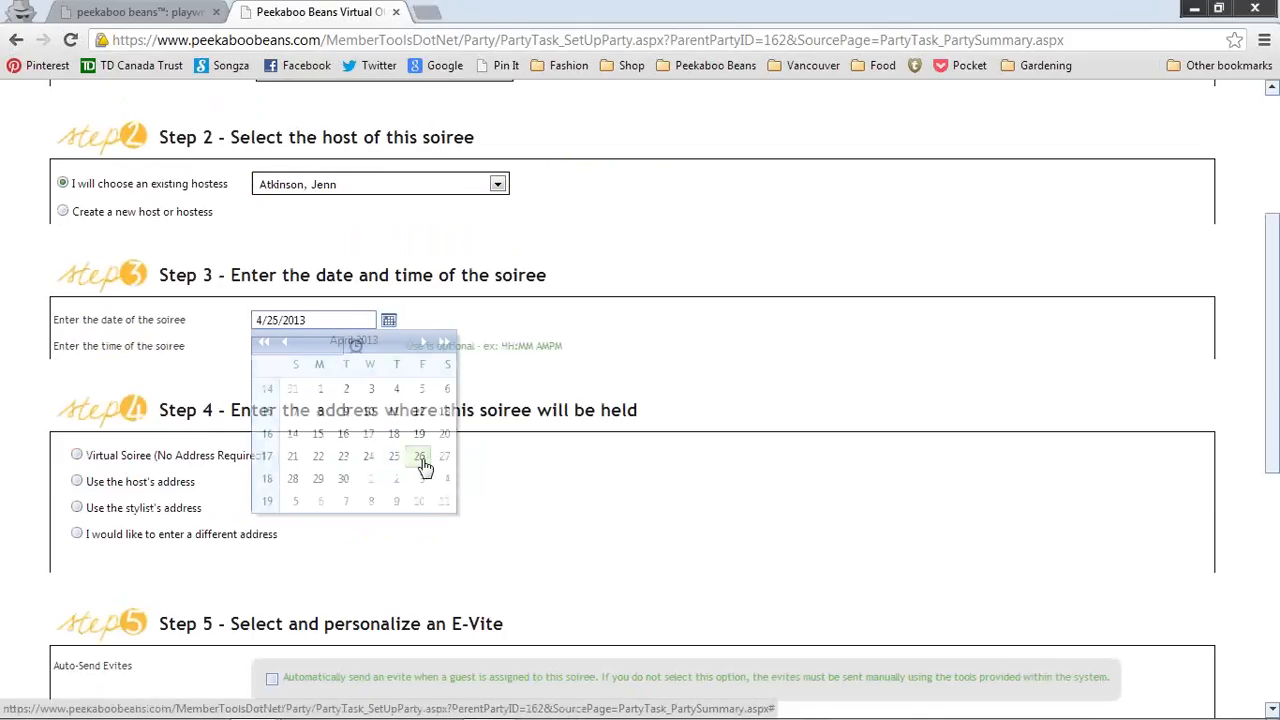
click(355, 346)
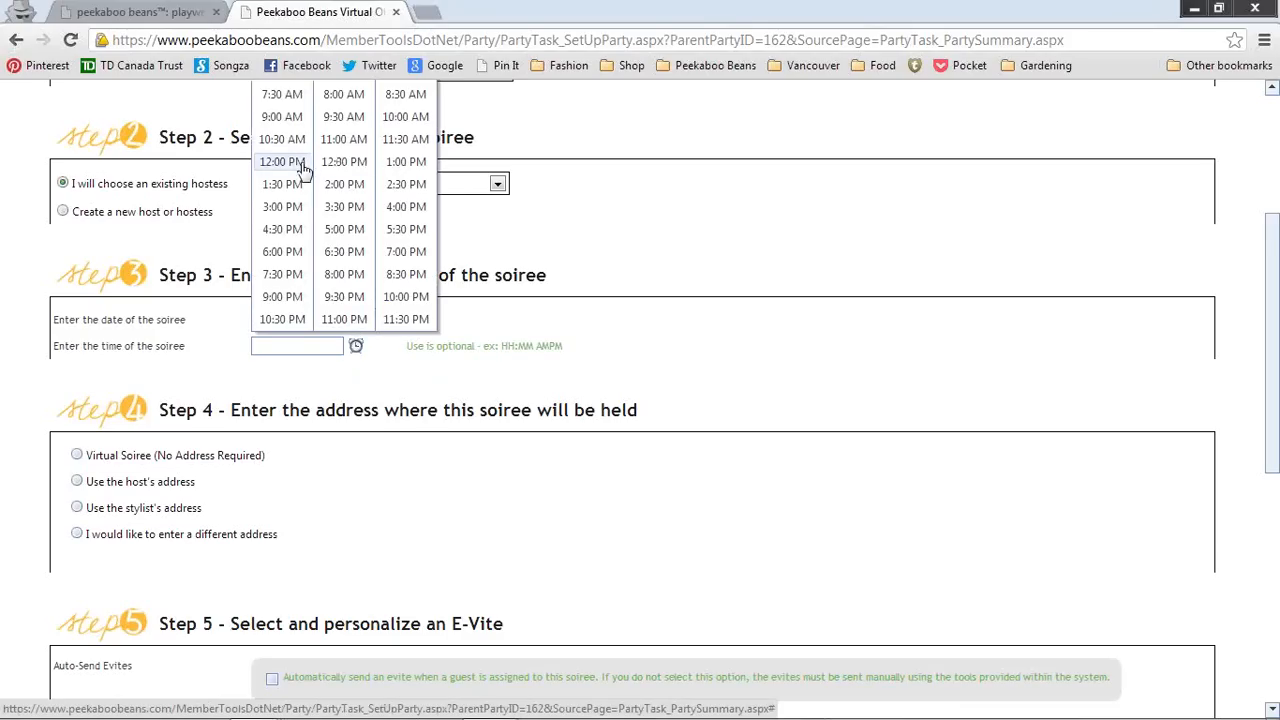
click(295, 163)
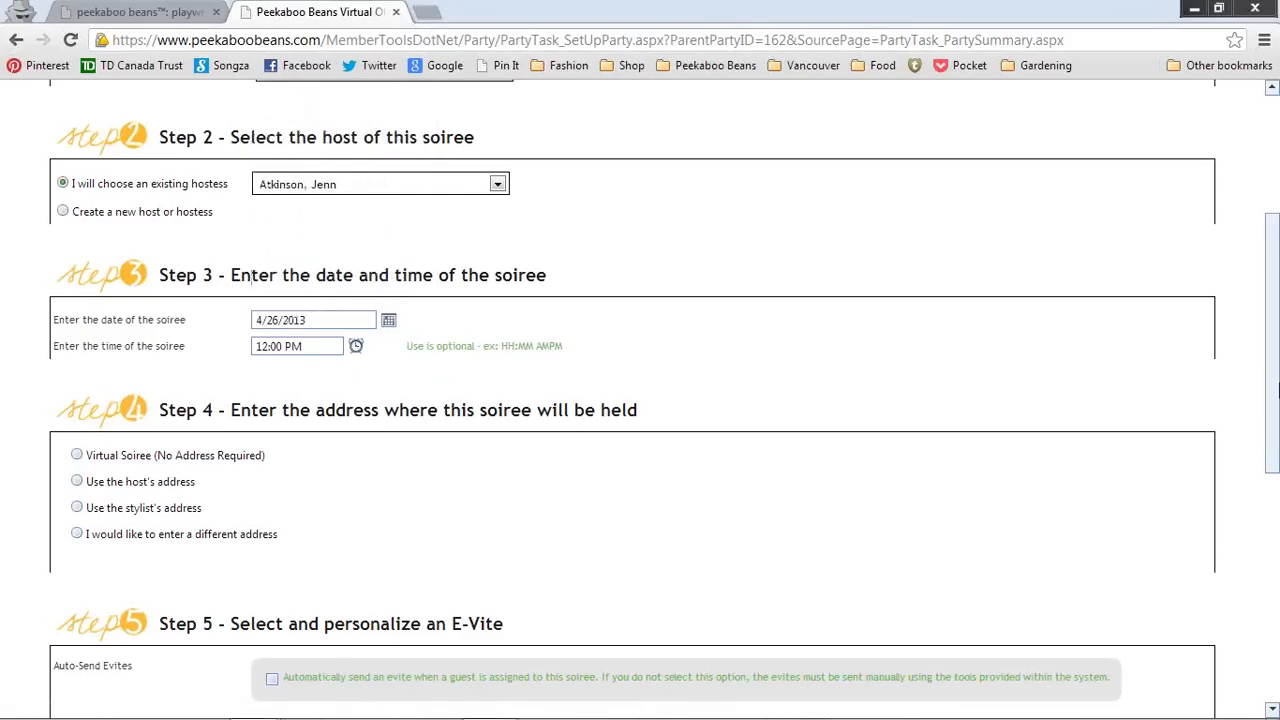
Step: Hold the soiree at the stylist's address and finish setting it up
scroll(143, 427, down, 2)
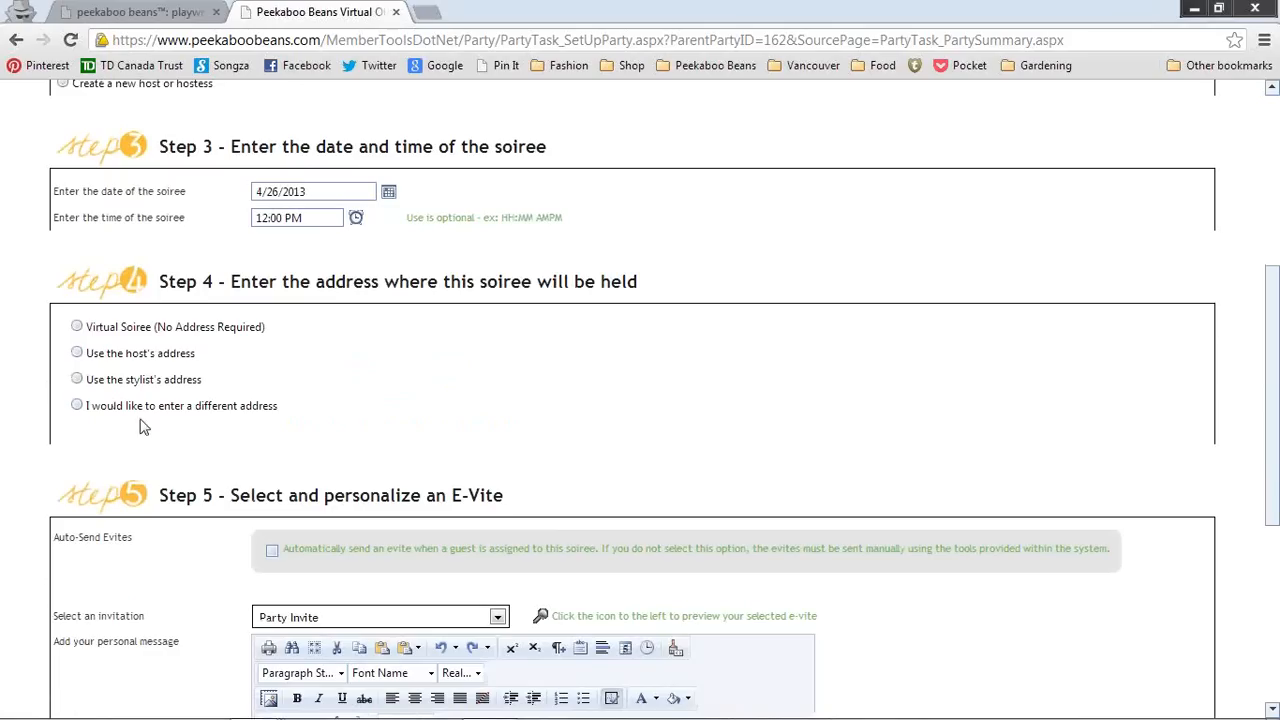
click(77, 380)
drag(1274, 393, 1274, 573)
click(550, 612)
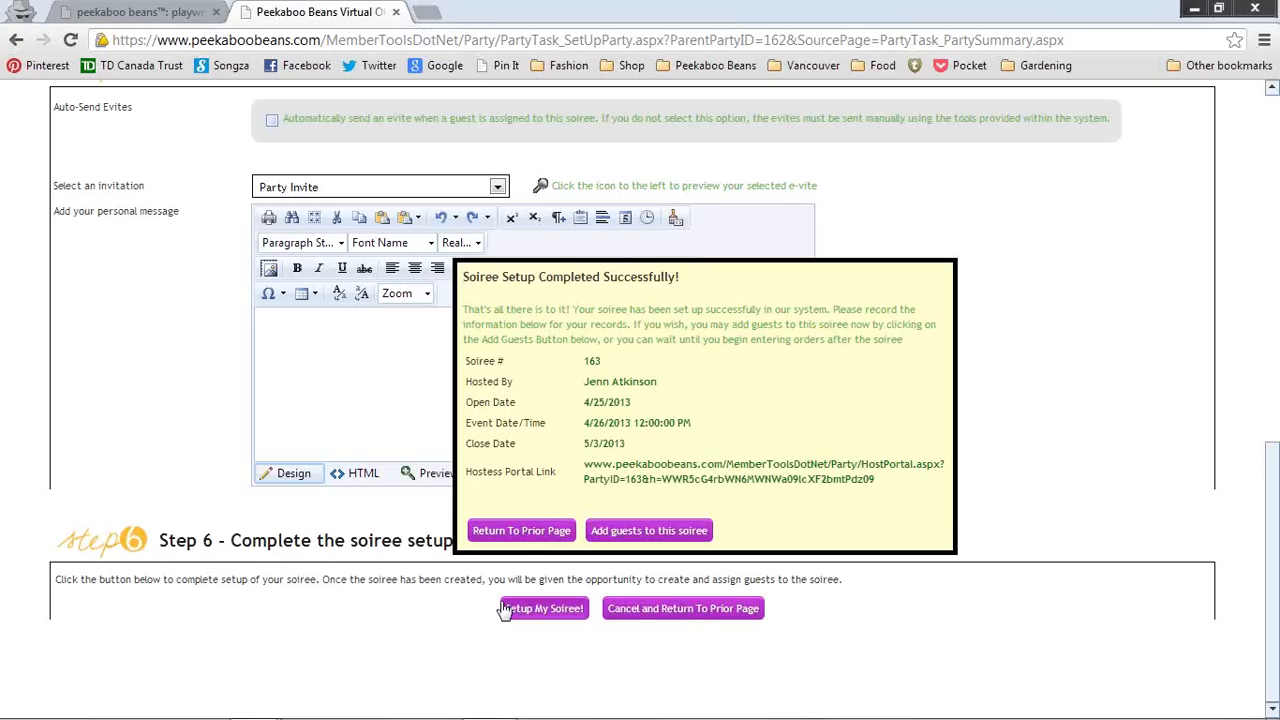
Step: Return to the soiree 162 summary and scroll down to booking 000163 in the scheduled bookings
click(528, 532)
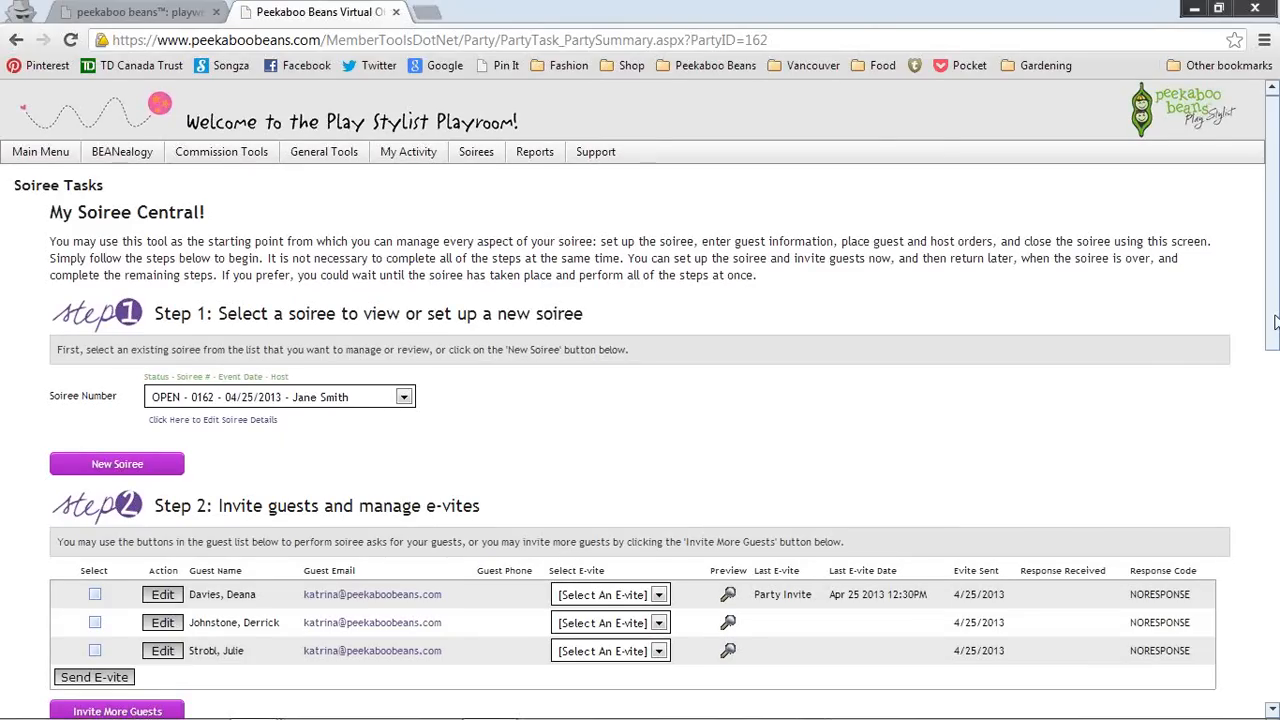
scroll(640, 400, down, 5)
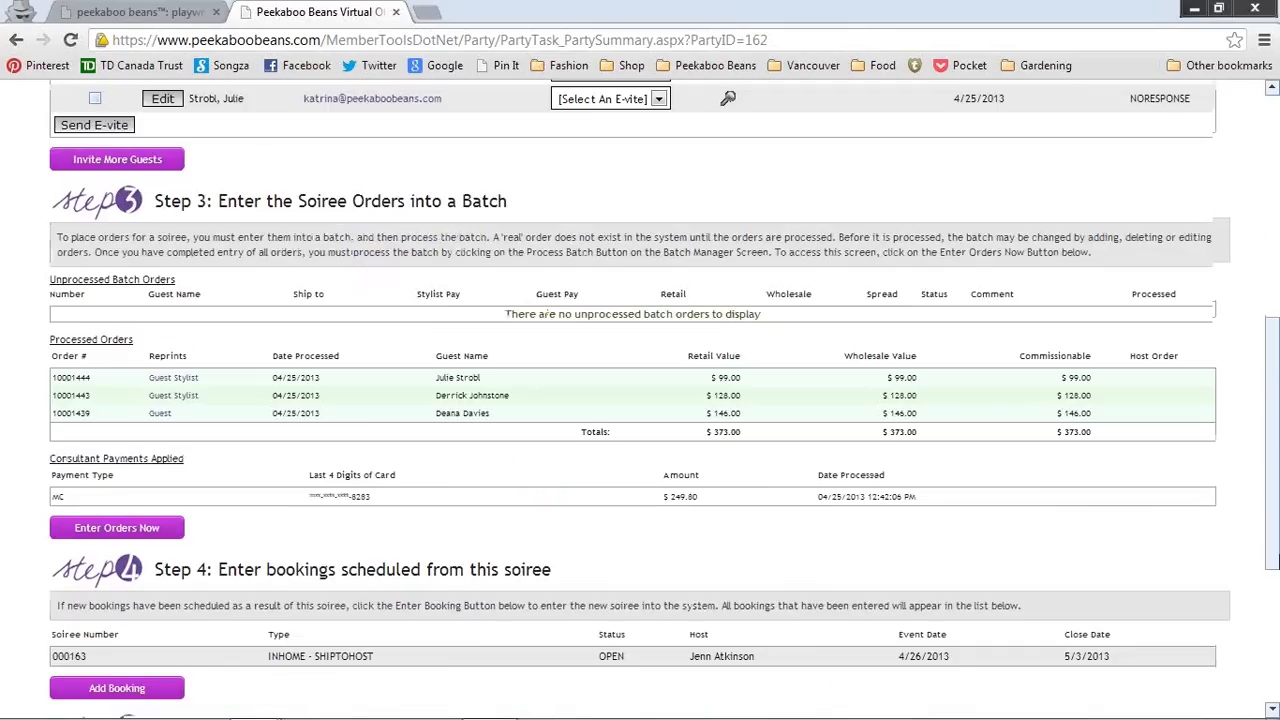
drag(1273, 565, 1274, 685)
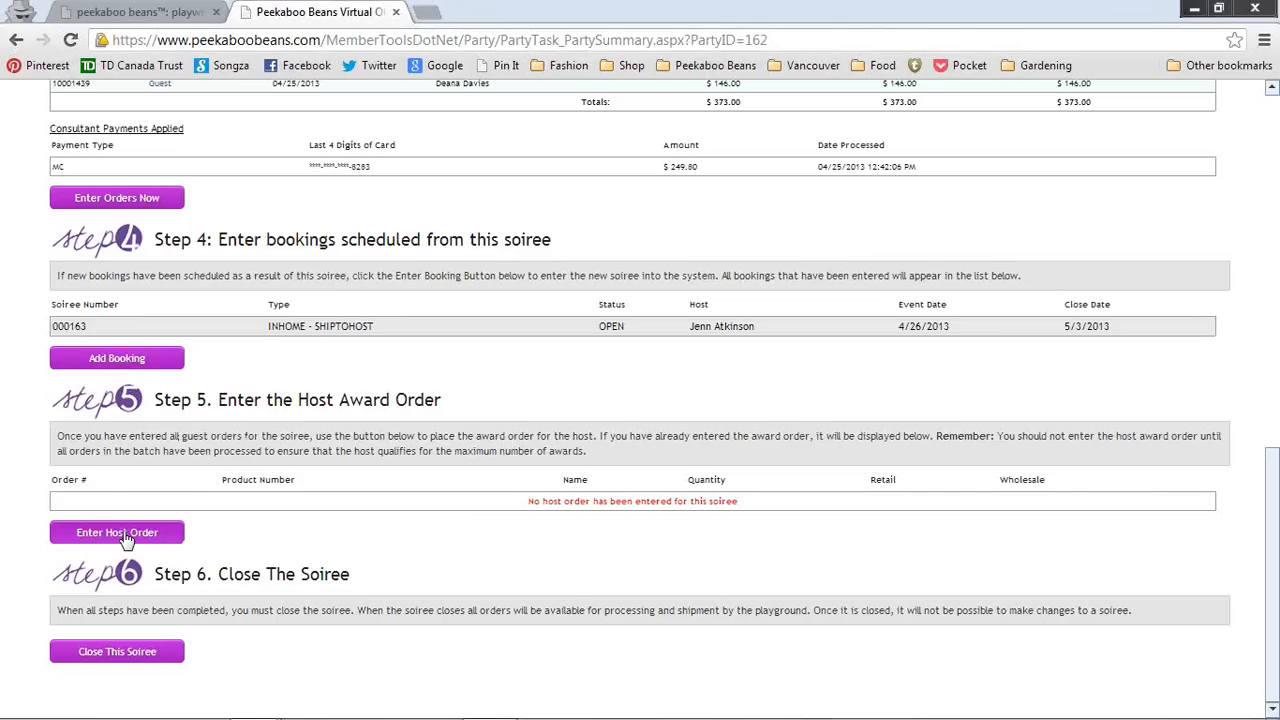
Step: Start the host award order and replace the billing first and last name with the host's
click(125, 538)
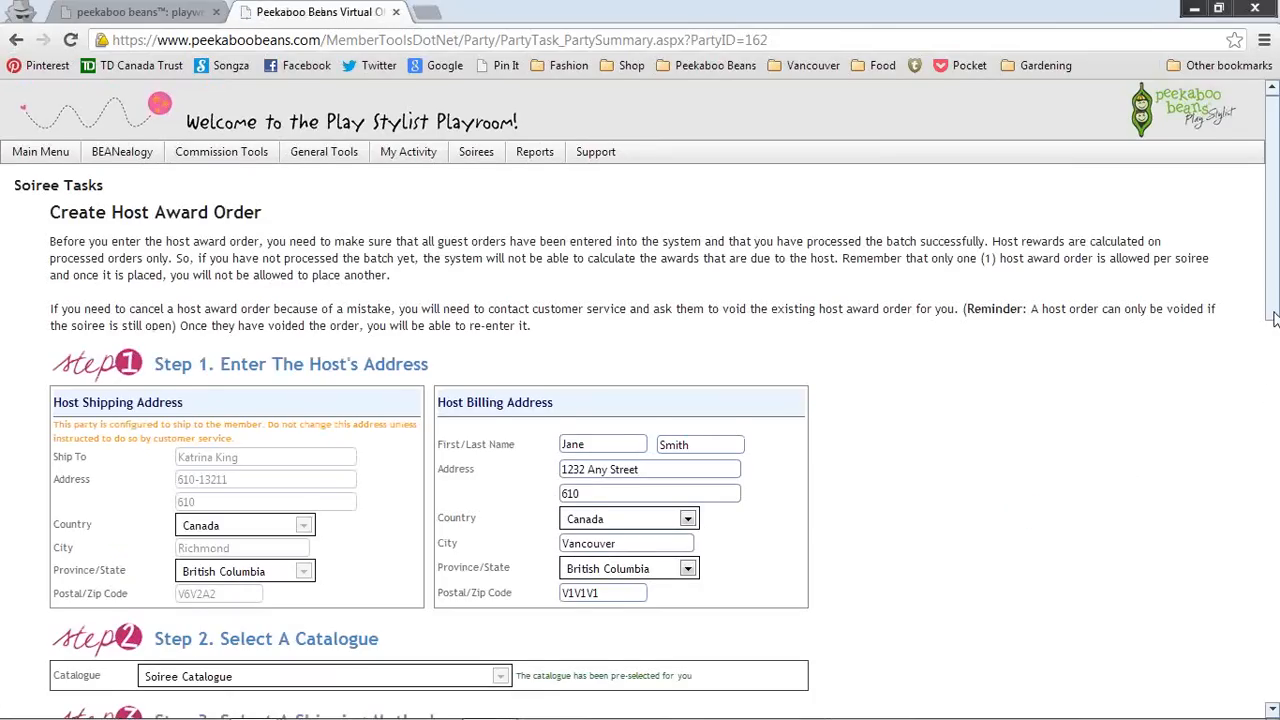
drag(1275, 318, 1275, 347)
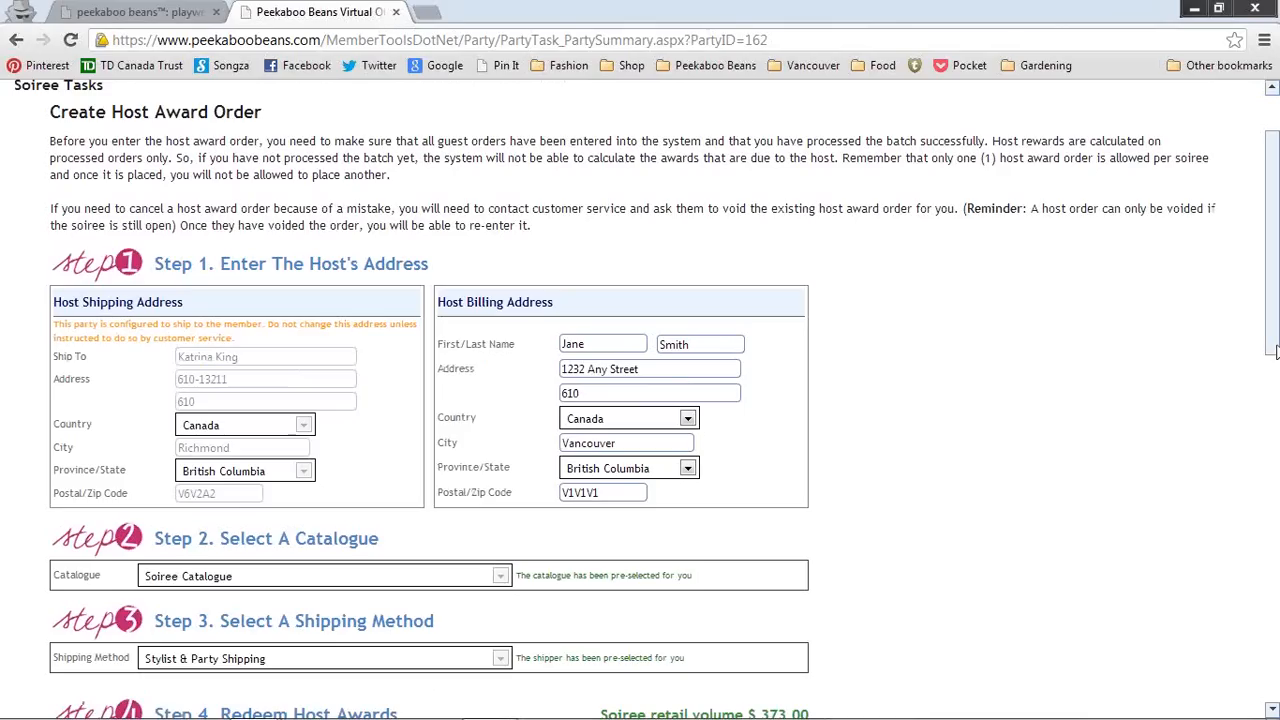
drag(1275, 350, 1277, 405)
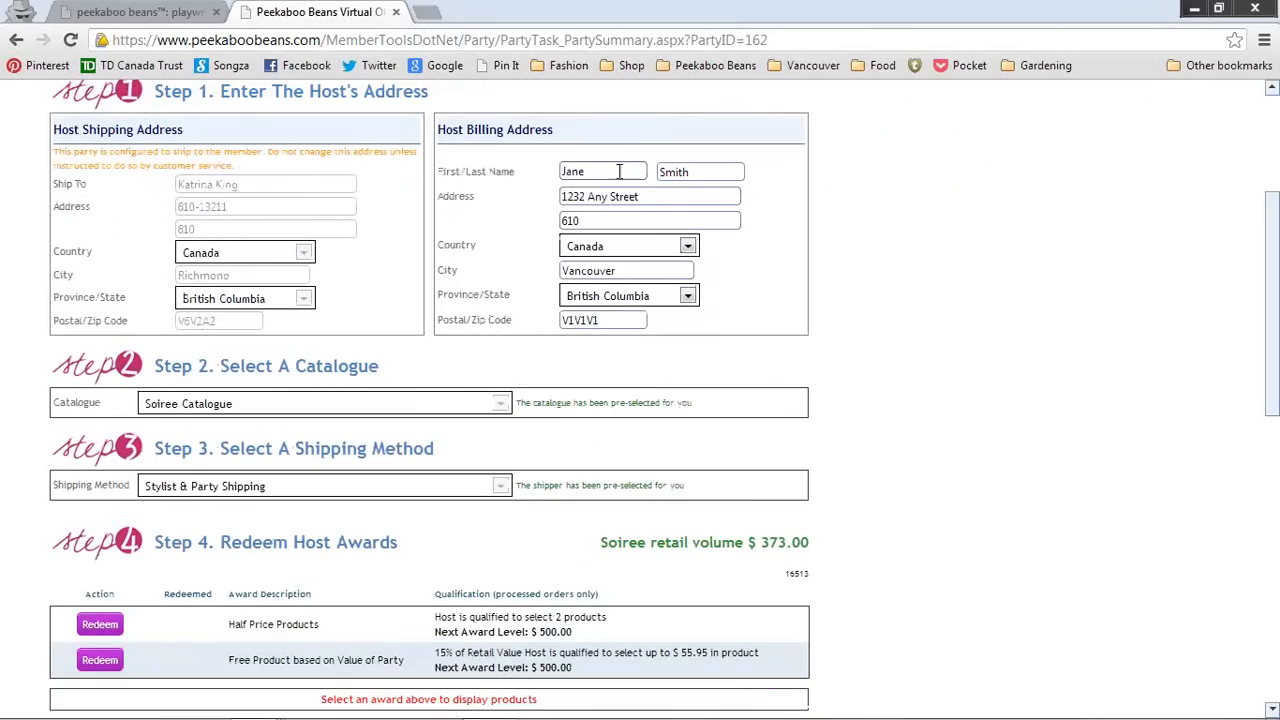
drag(625, 172, 469, 172)
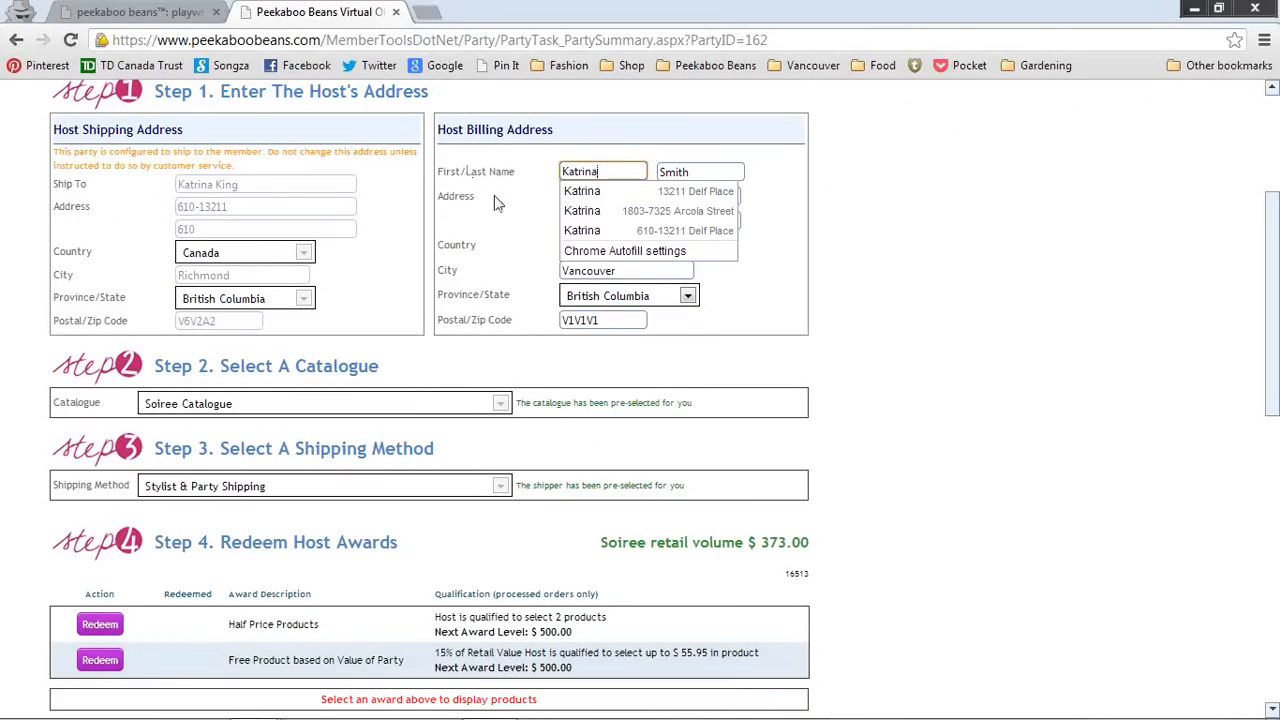
key(Escape)
drag(690, 172, 636, 170)
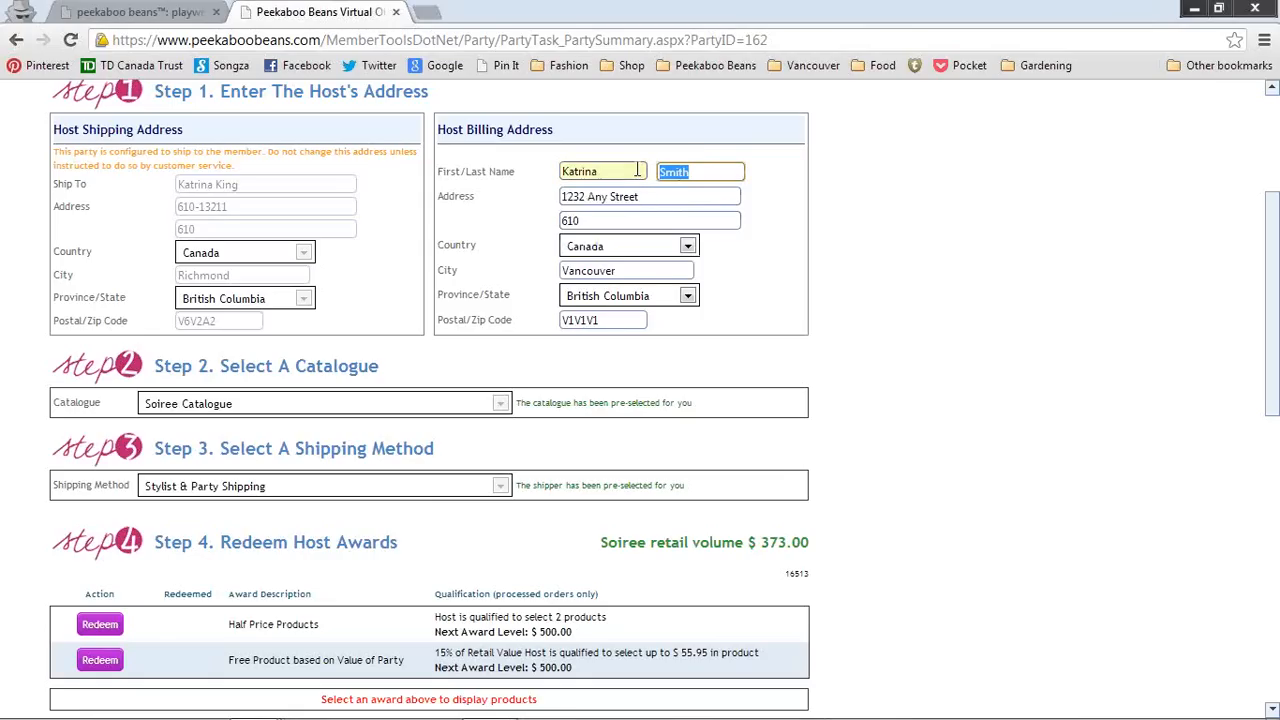
Step: Replace the billing street, city and postal code with the host's, leaving address line 2 empty
key(Tab)
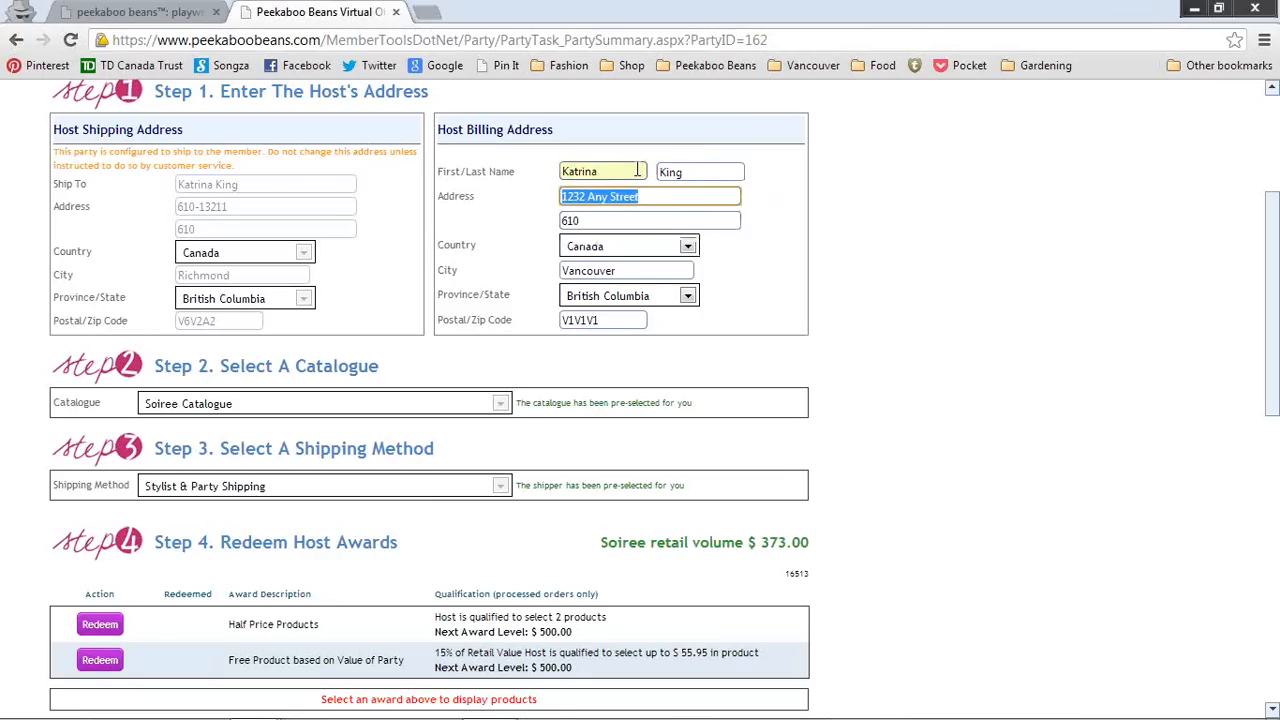
key(Down)
key(Return)
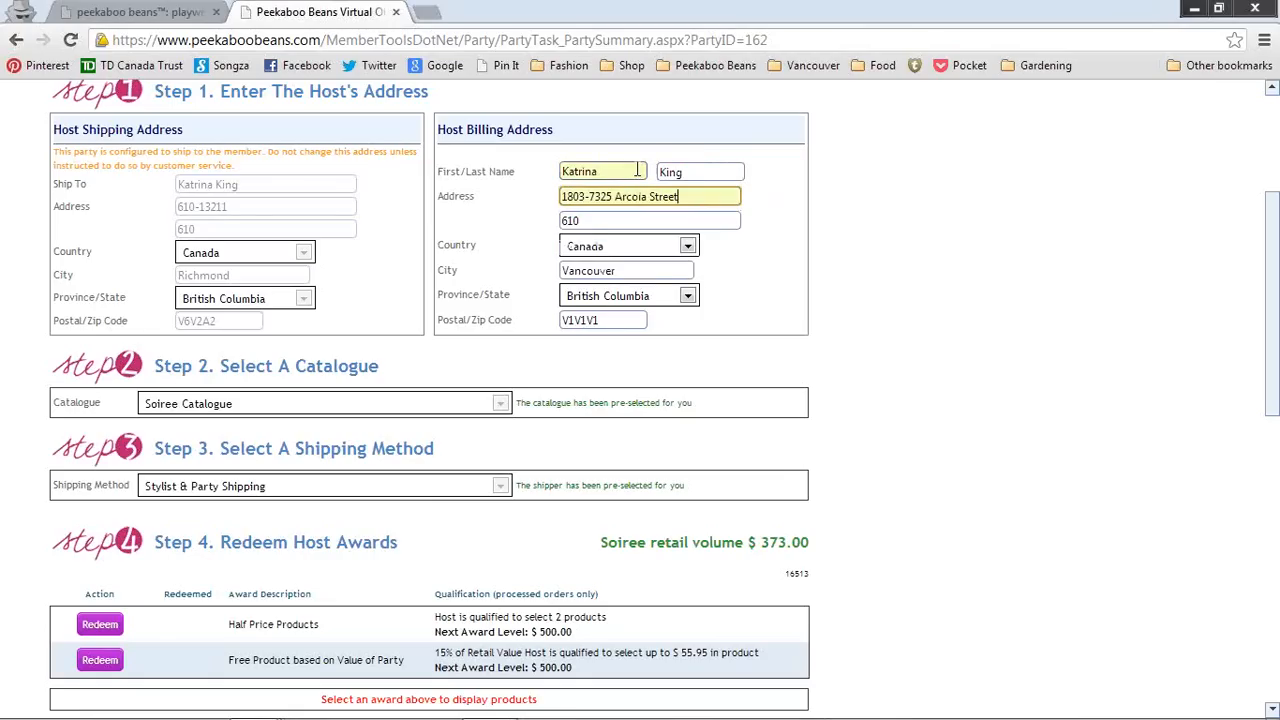
key(Tab)
key(BackSpace)
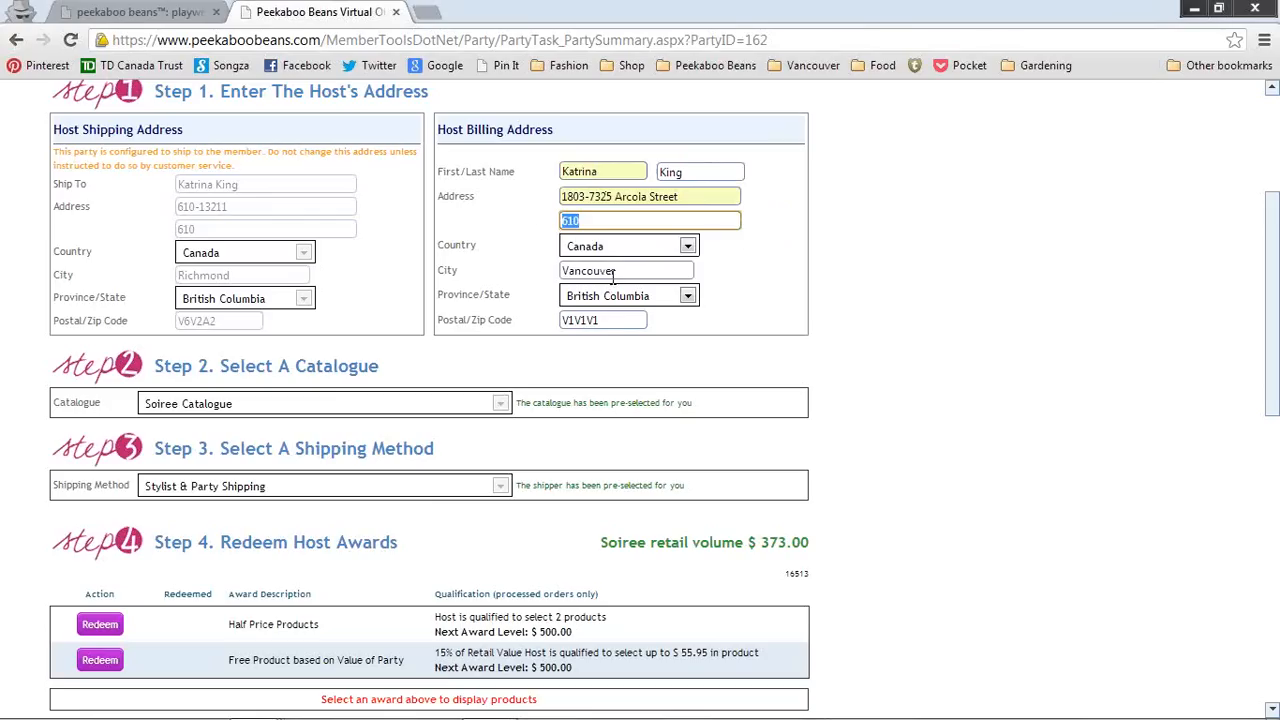
key(Tab)
key(Tab)
text(Burna)
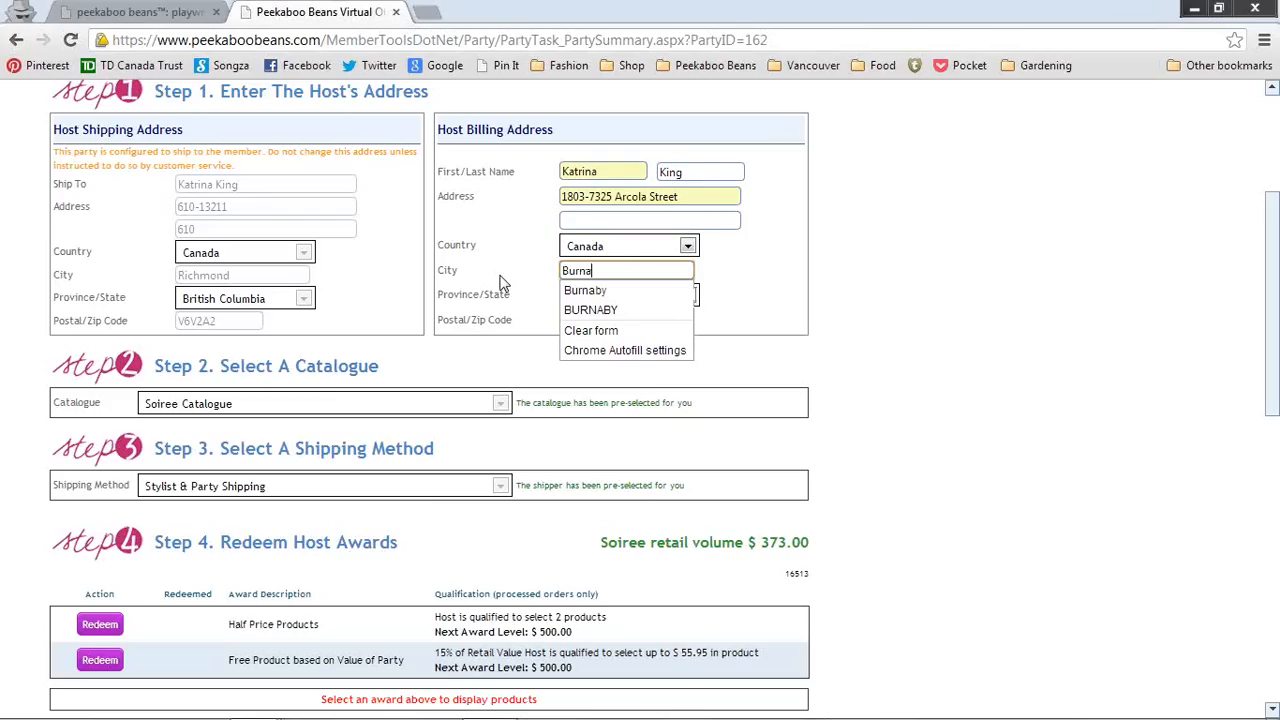
key(Down)
key(Return)
key(Tab)
key(Tab)
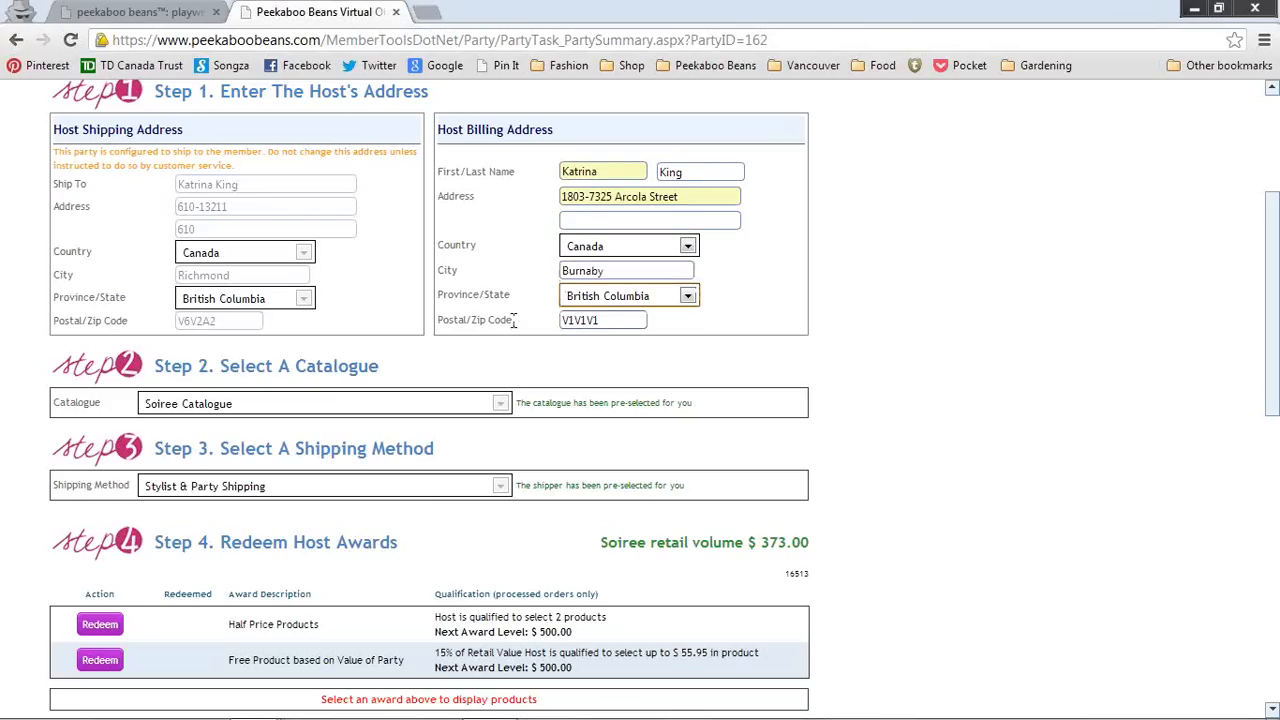
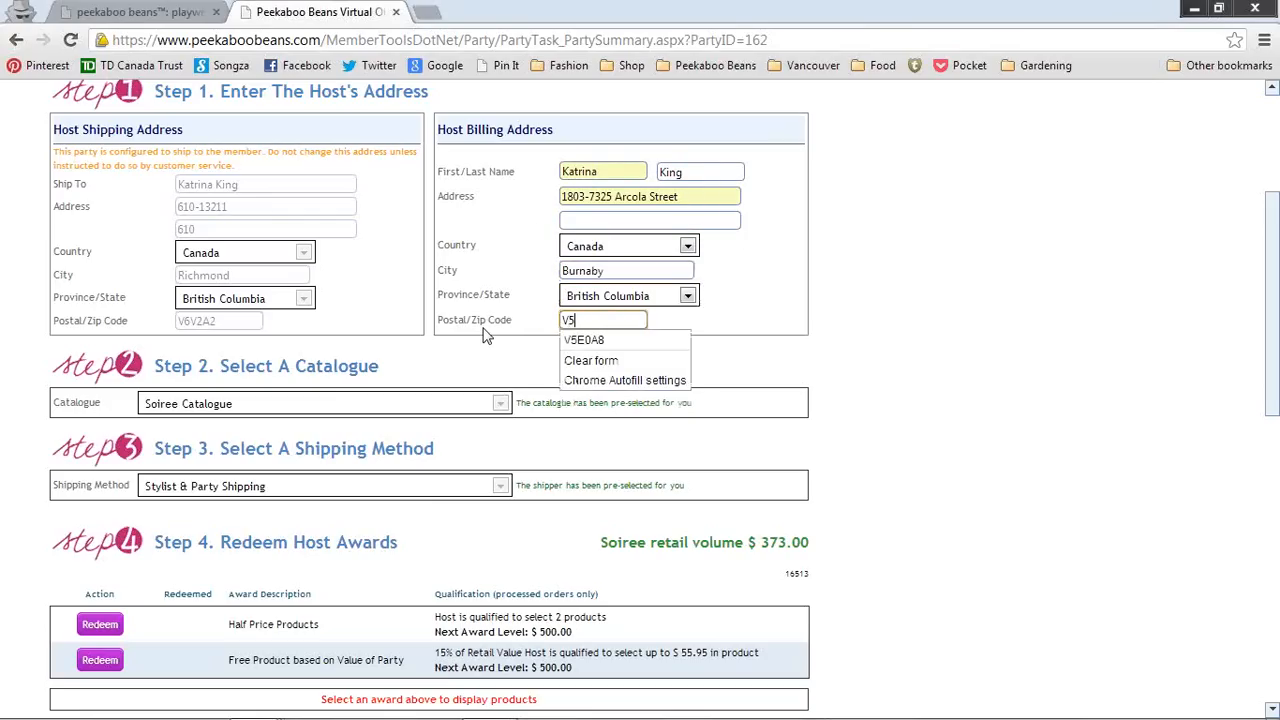
click(484, 336)
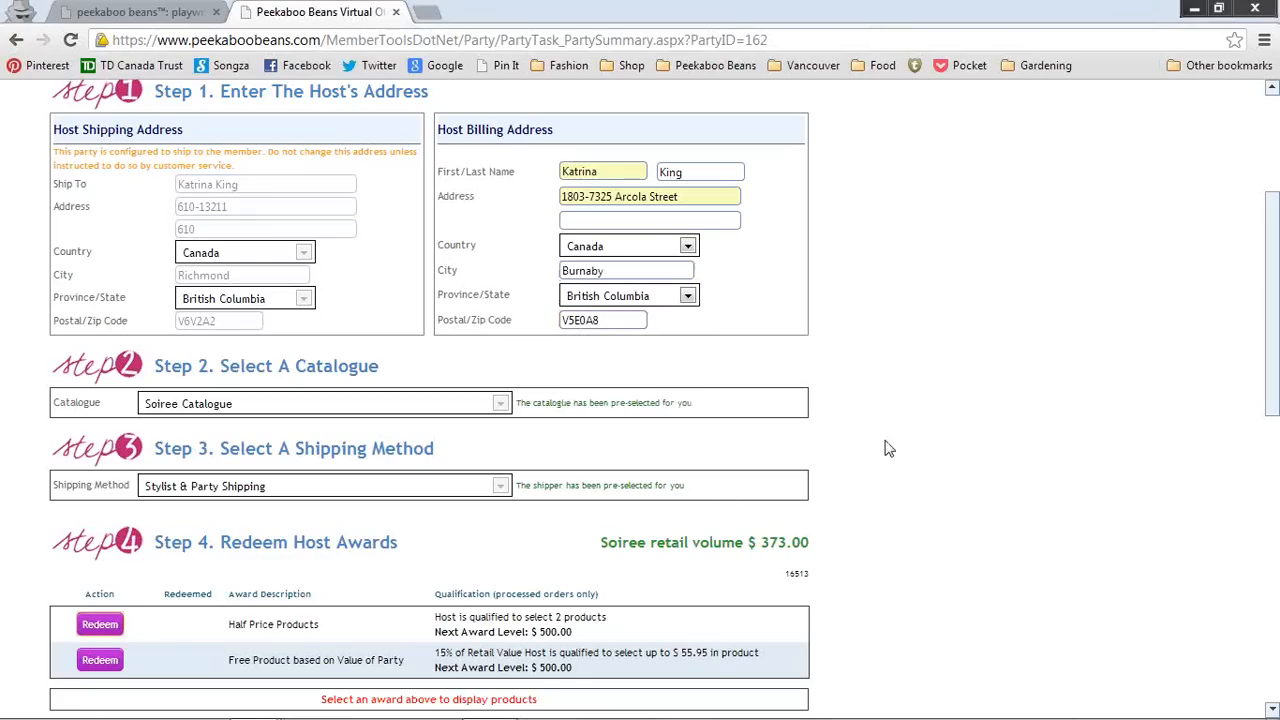
Step: Redeem the Half Price Products award under Step 4 Redeem Host Awards
drag(1272, 336, 1274, 366)
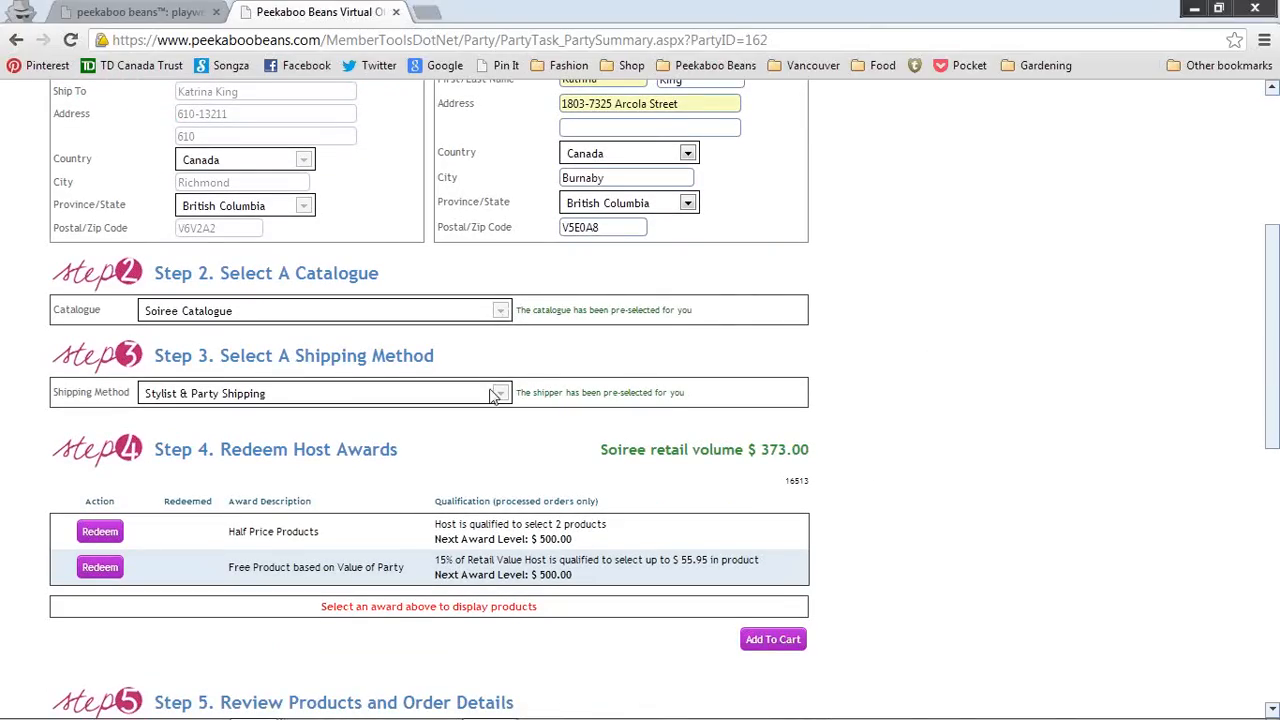
drag(1275, 408, 1275, 455)
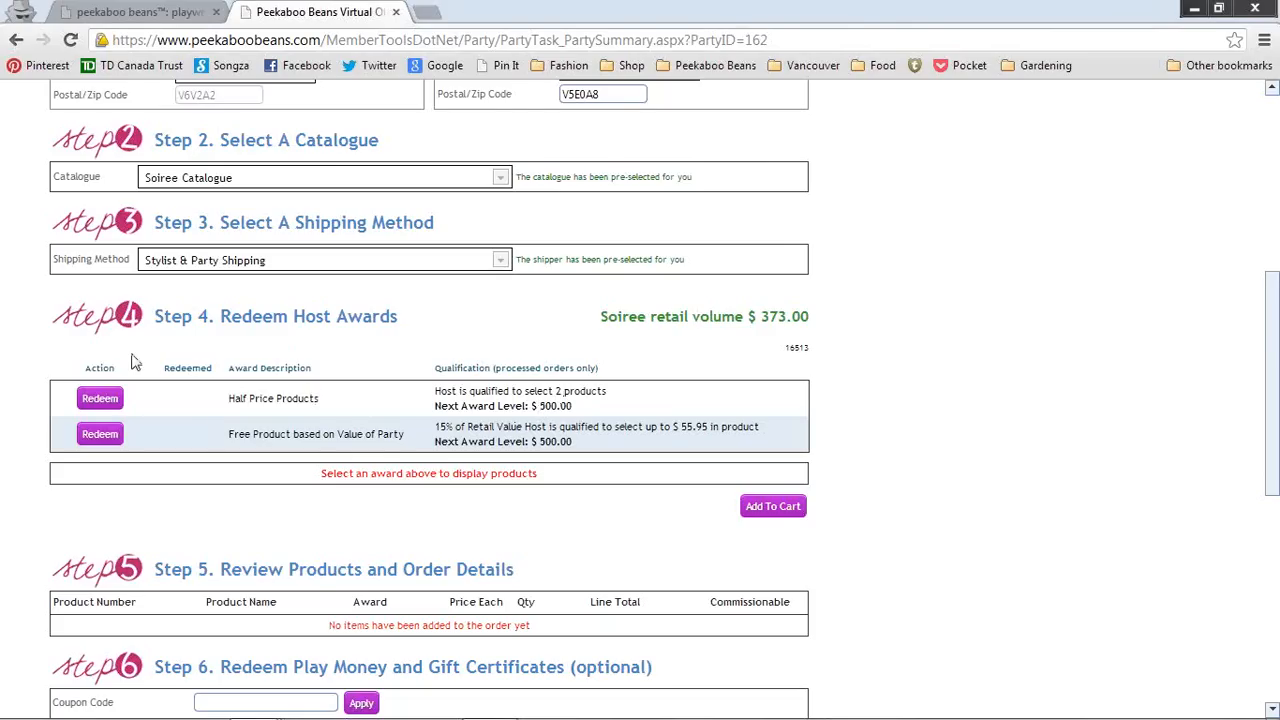
click(100, 399)
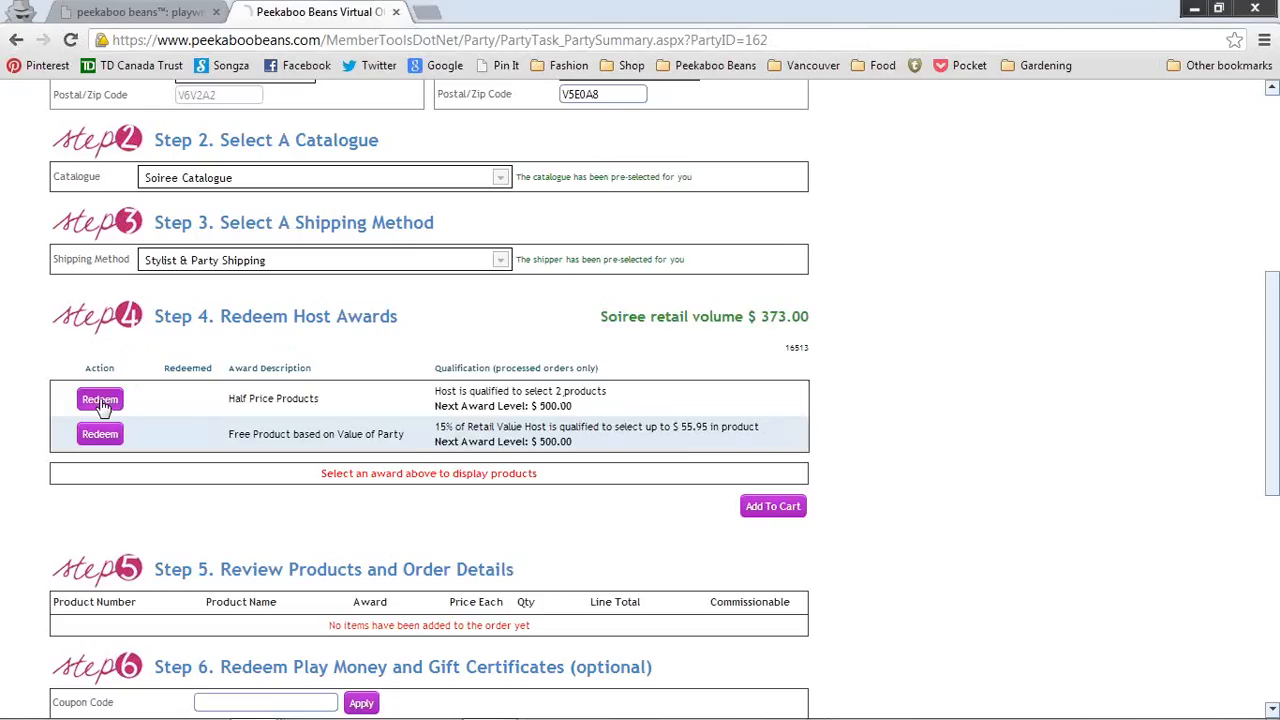
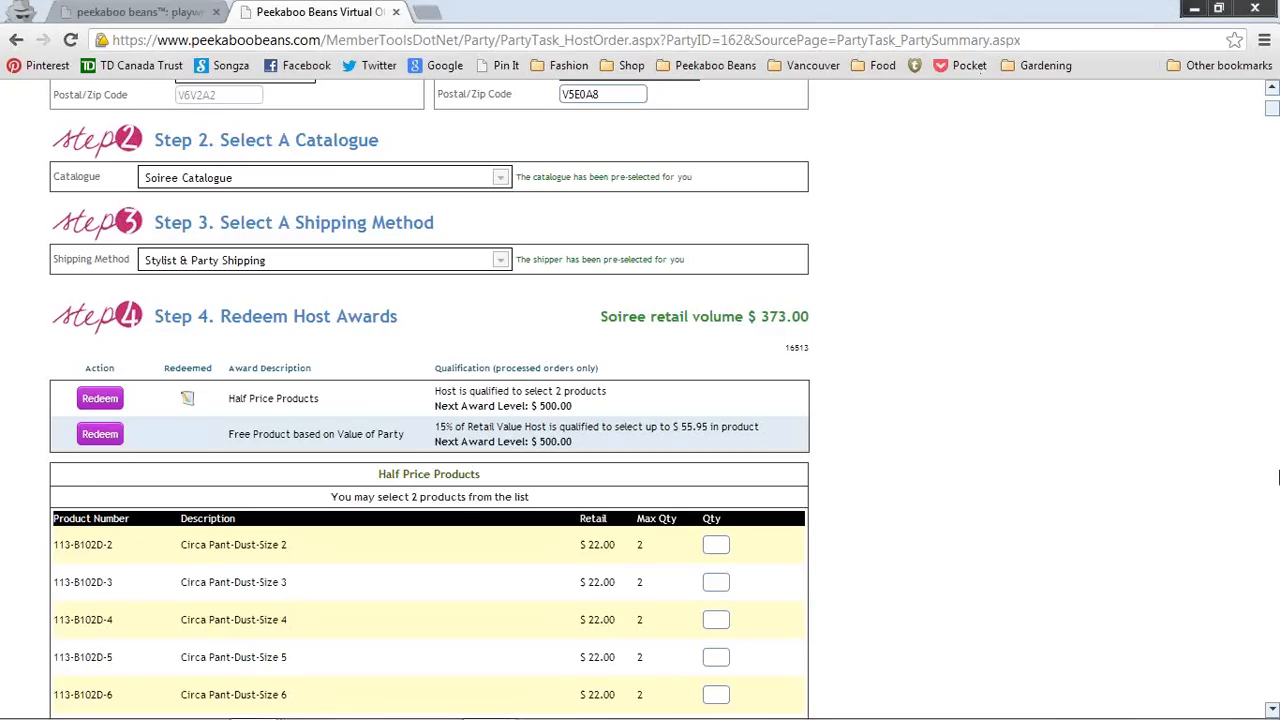
Step: Enter quantity 1 for Circa Pant-Dust-Size 8 and Cruiser Short-Blue Plaid-Size 6 in the award list
scroll(1106, 530, up, 5)
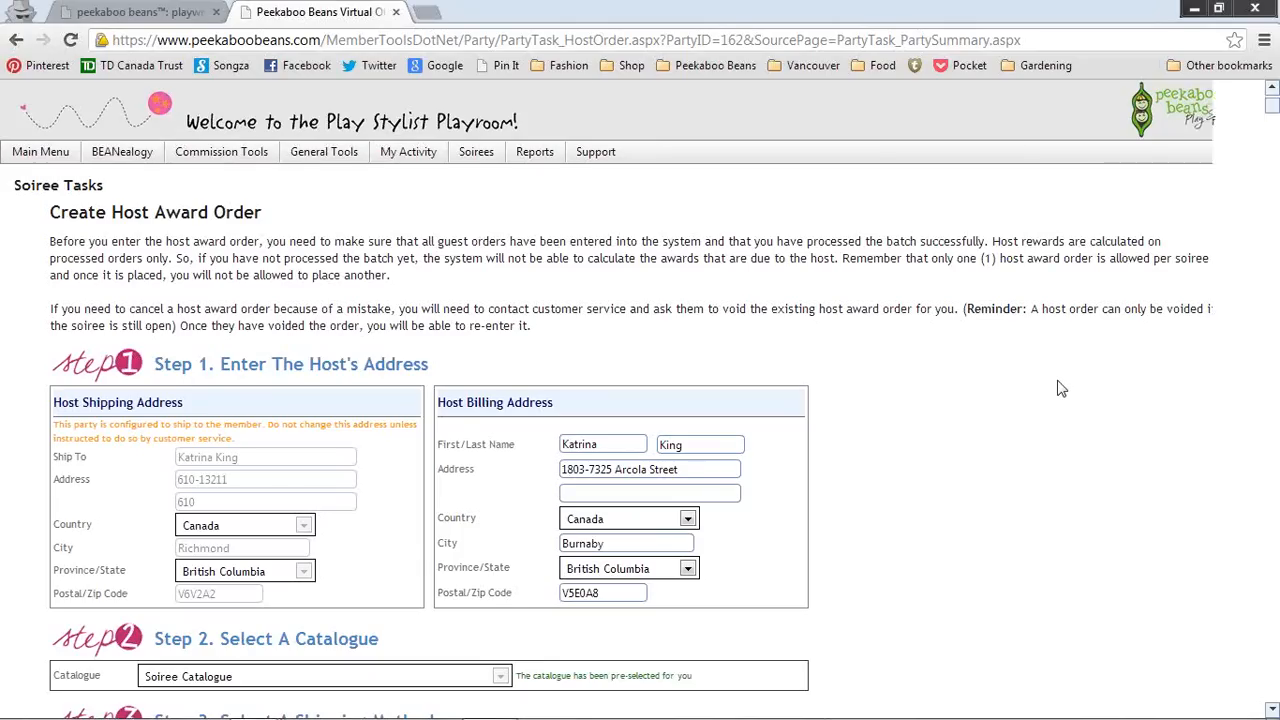
scroll(1061, 388, down, 4)
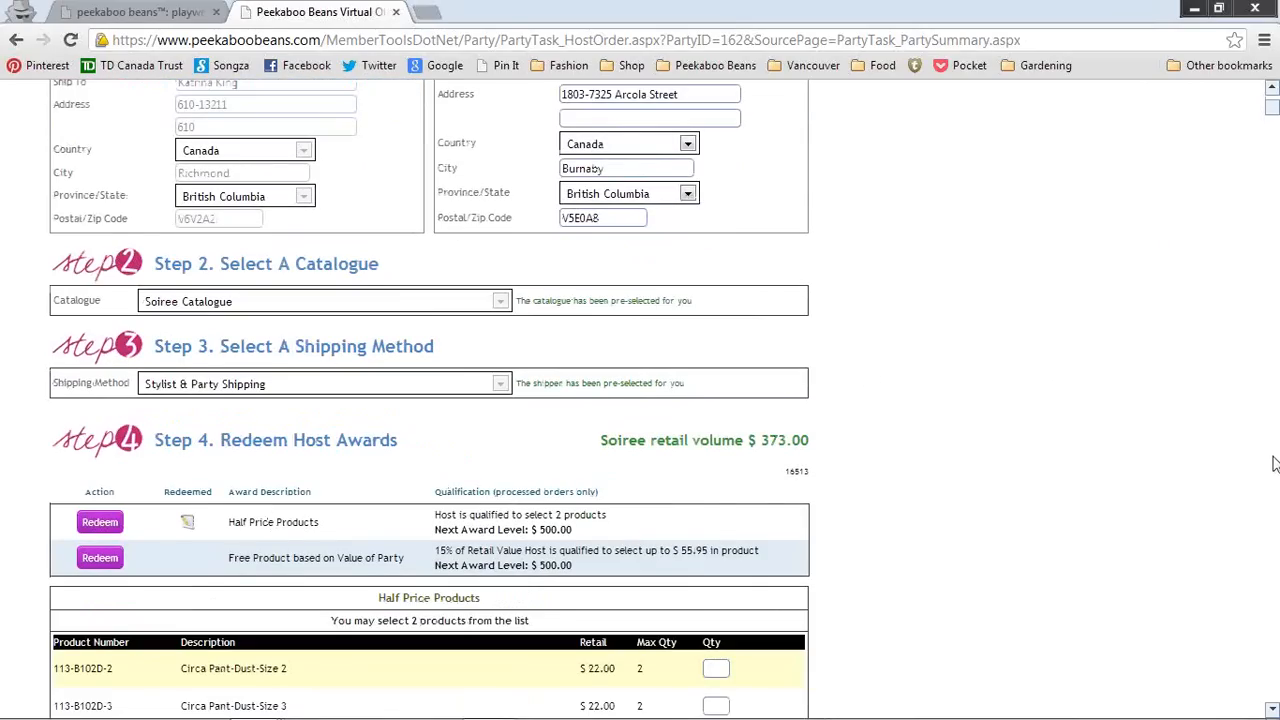
scroll(1270, 405, down, 4)
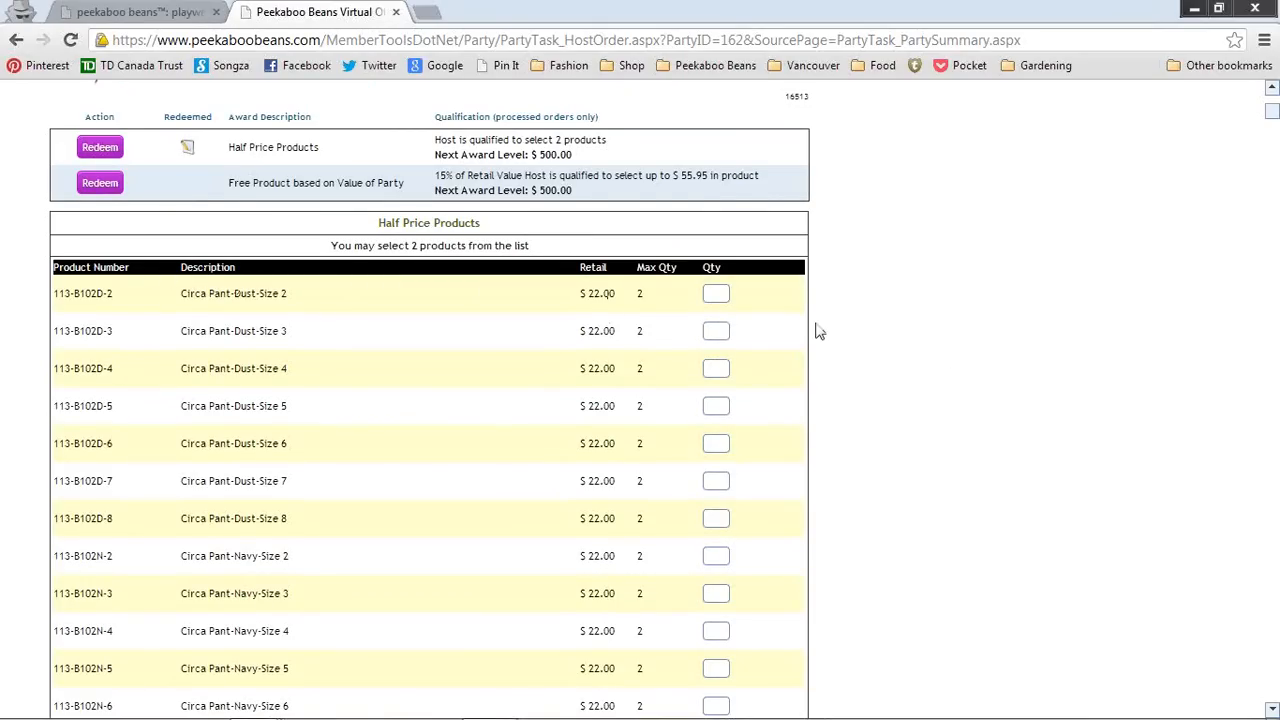
scroll(812, 328, down, 12)
scroll(810, 326, up, 7)
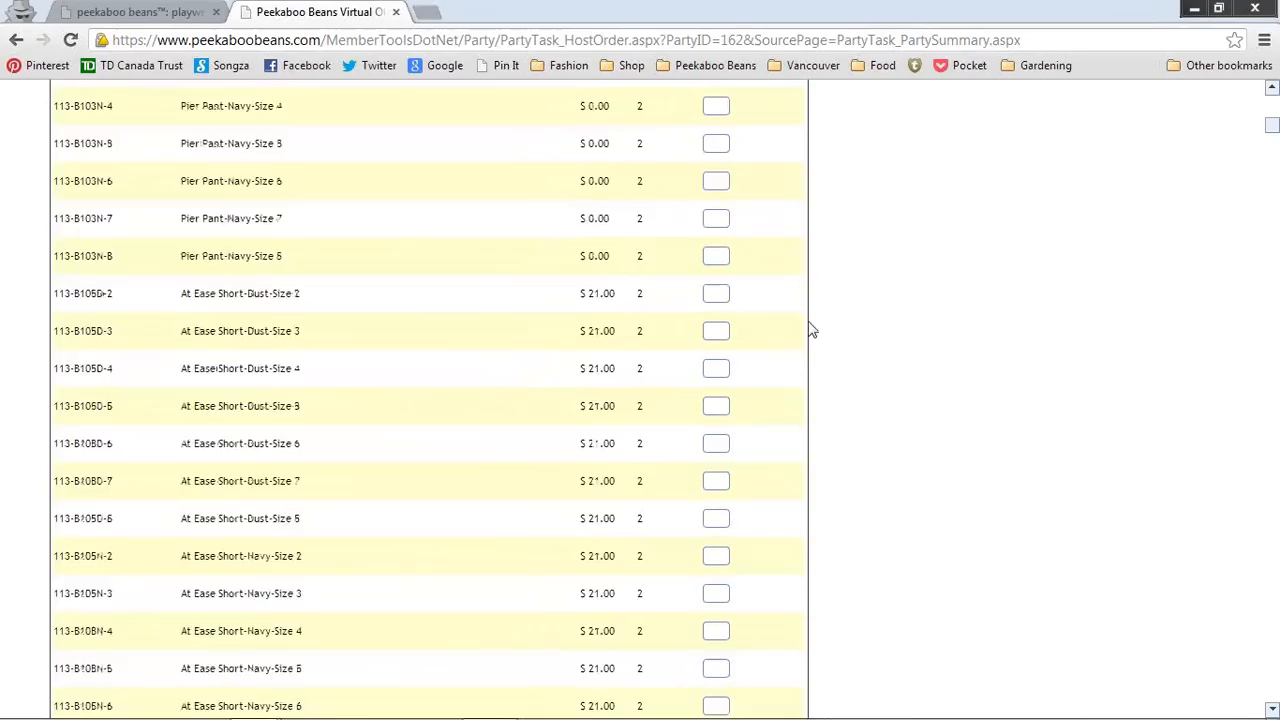
scroll(808, 326, up, 4)
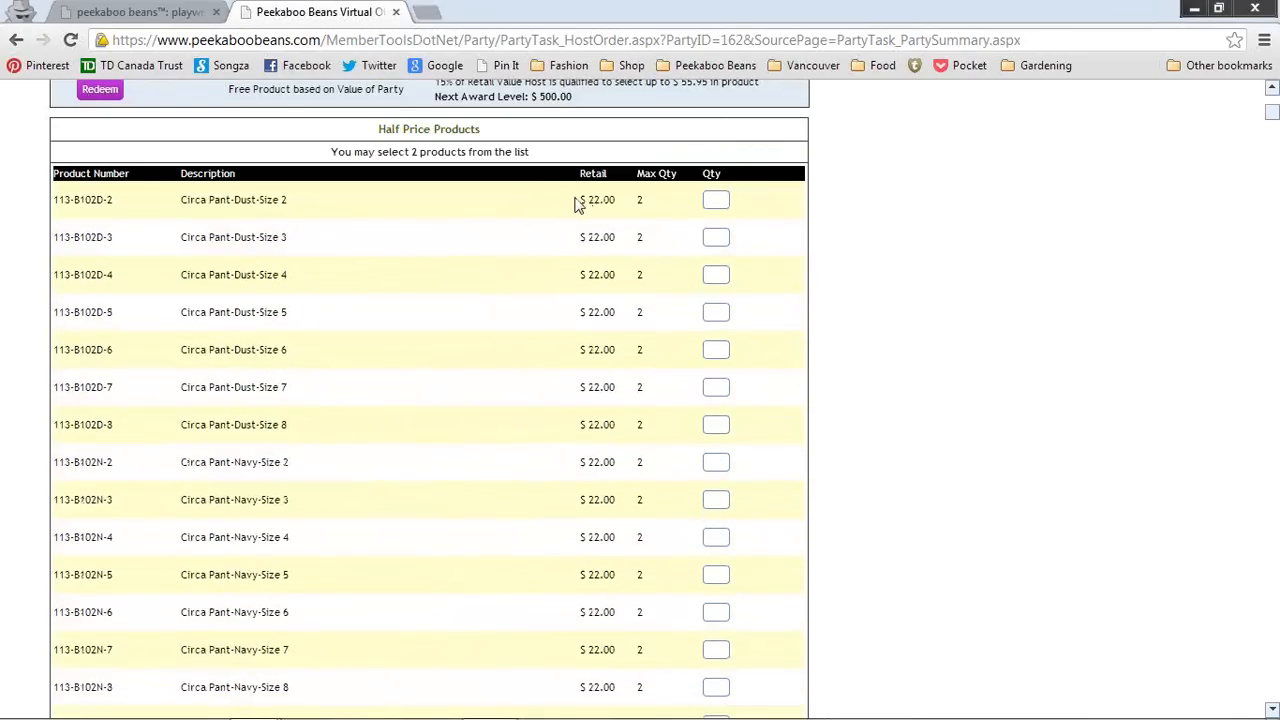
drag(577, 199, 616, 203)
click(622, 207)
scroll(576, 382, down, 3)
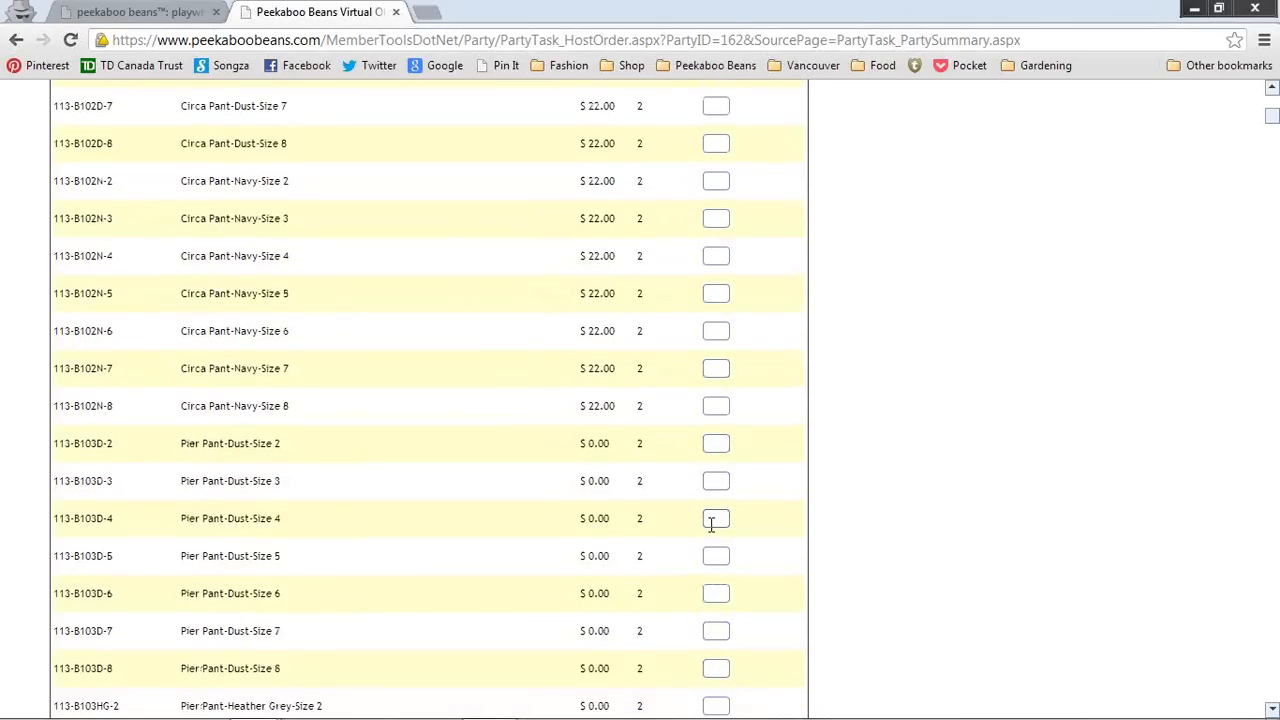
scroll(711, 528, down, 2)
scroll(711, 400, up, 4)
click(717, 332)
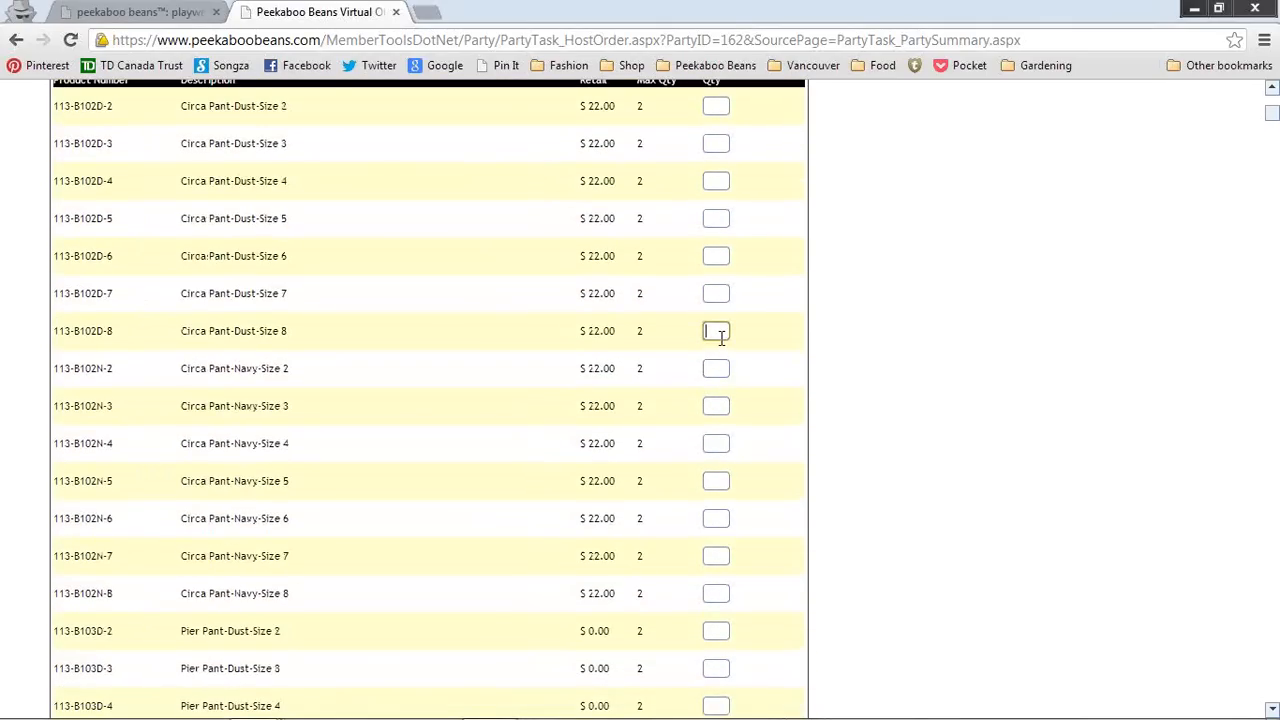
text(1)
scroll(723, 338, down, 14)
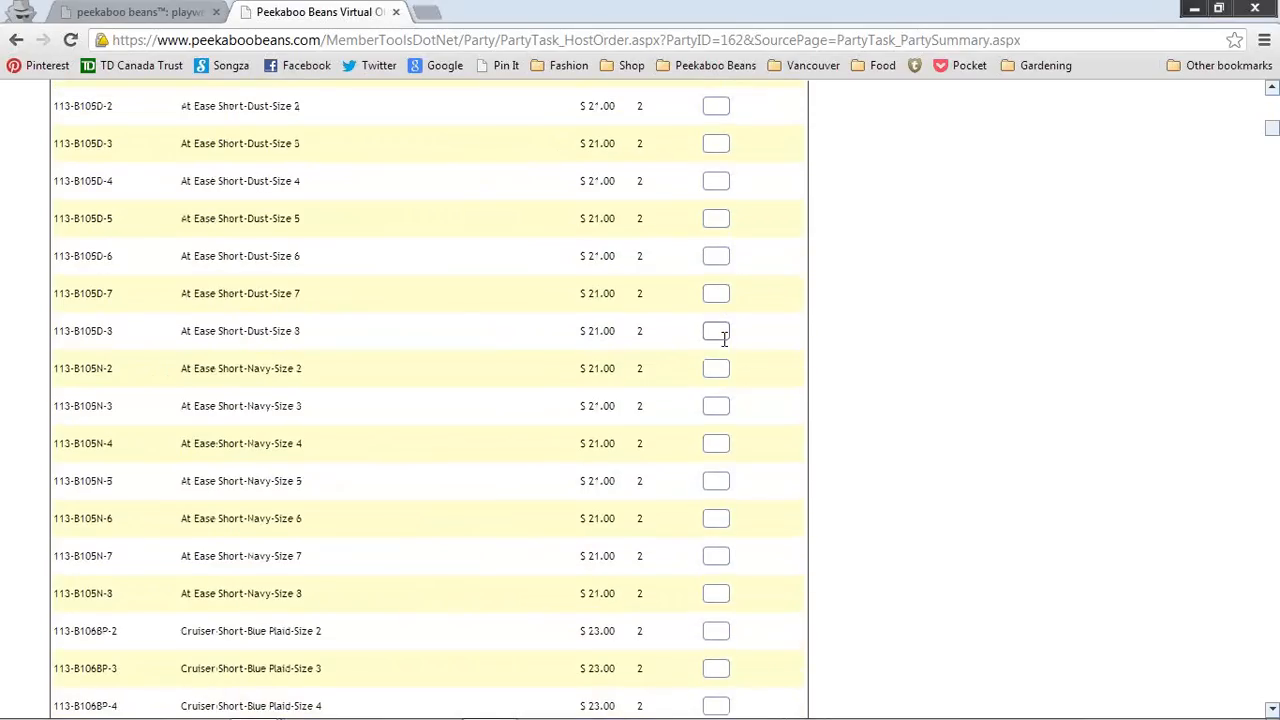
scroll(725, 338, down, 6)
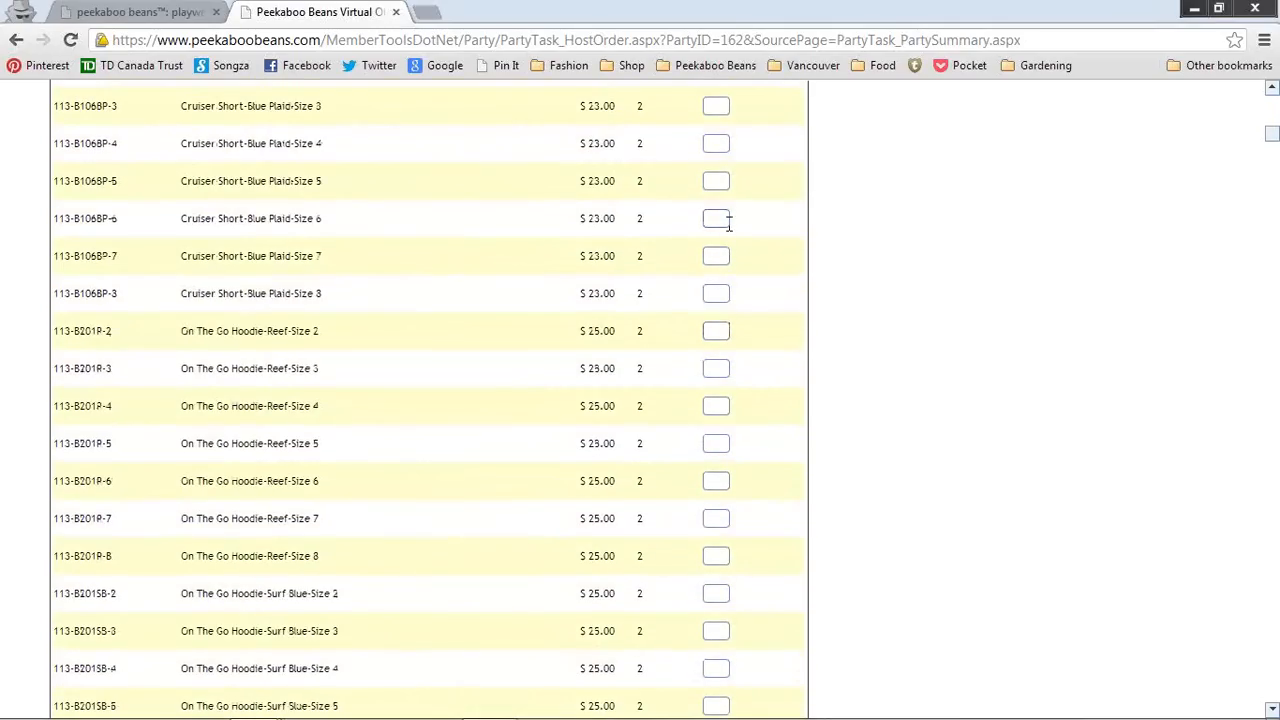
click(725, 218)
text(1)
Step: Enter quantity 1 for In The Mix Tee-White-Size 3 (FUN-G304W-3) and add the selections to the cart
scroll(1005, 338, down, 7)
scroll(1005, 338, down, 20)
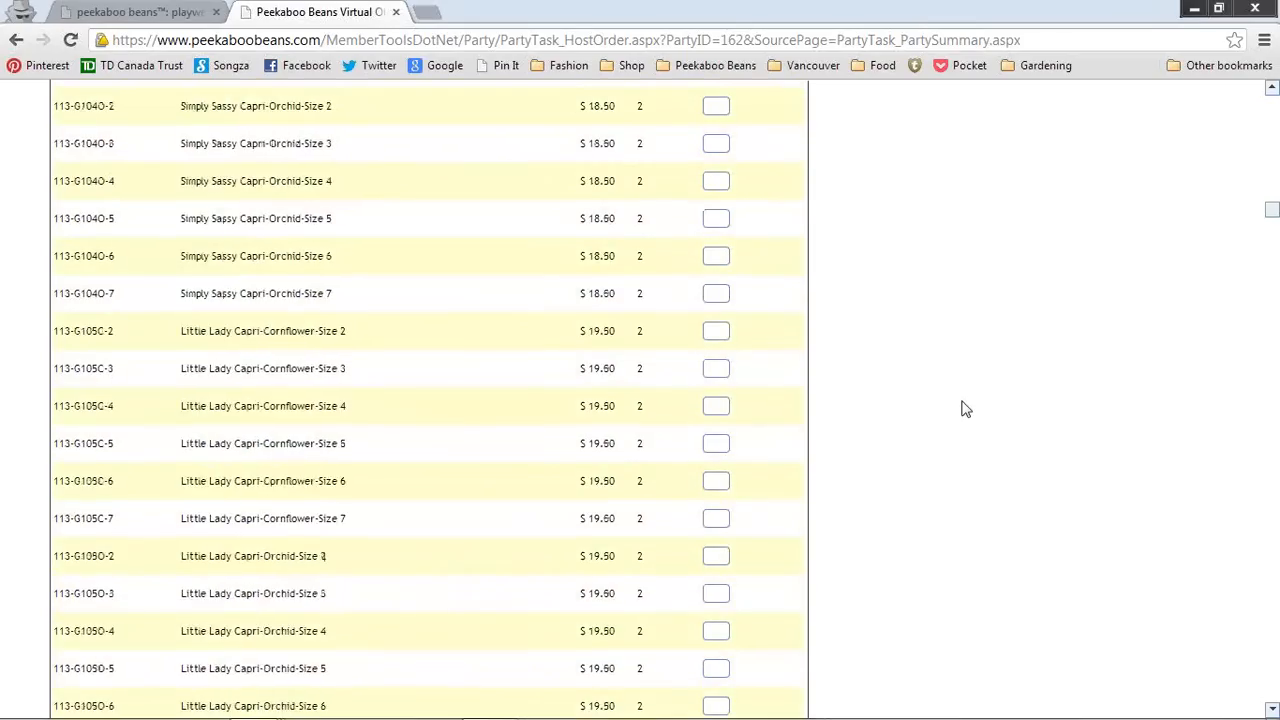
scroll(968, 401, down, 20)
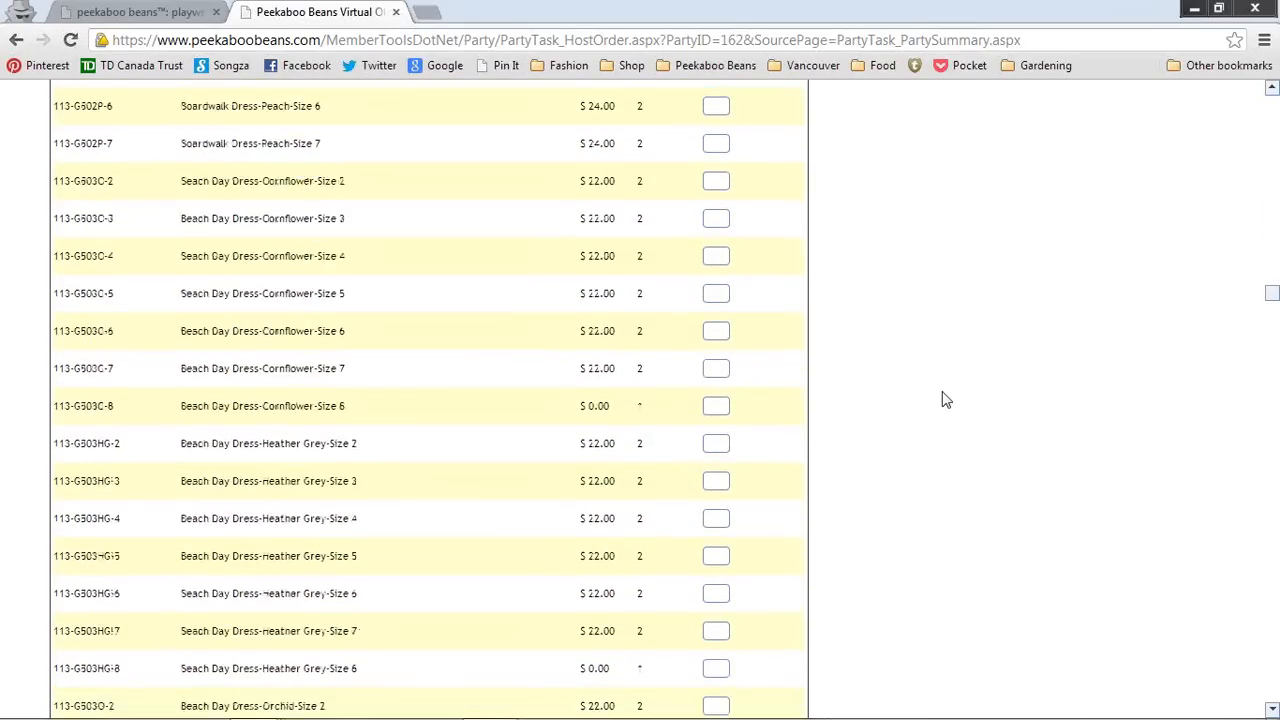
scroll(945, 400, up, 9)
scroll(945, 400, up, 1)
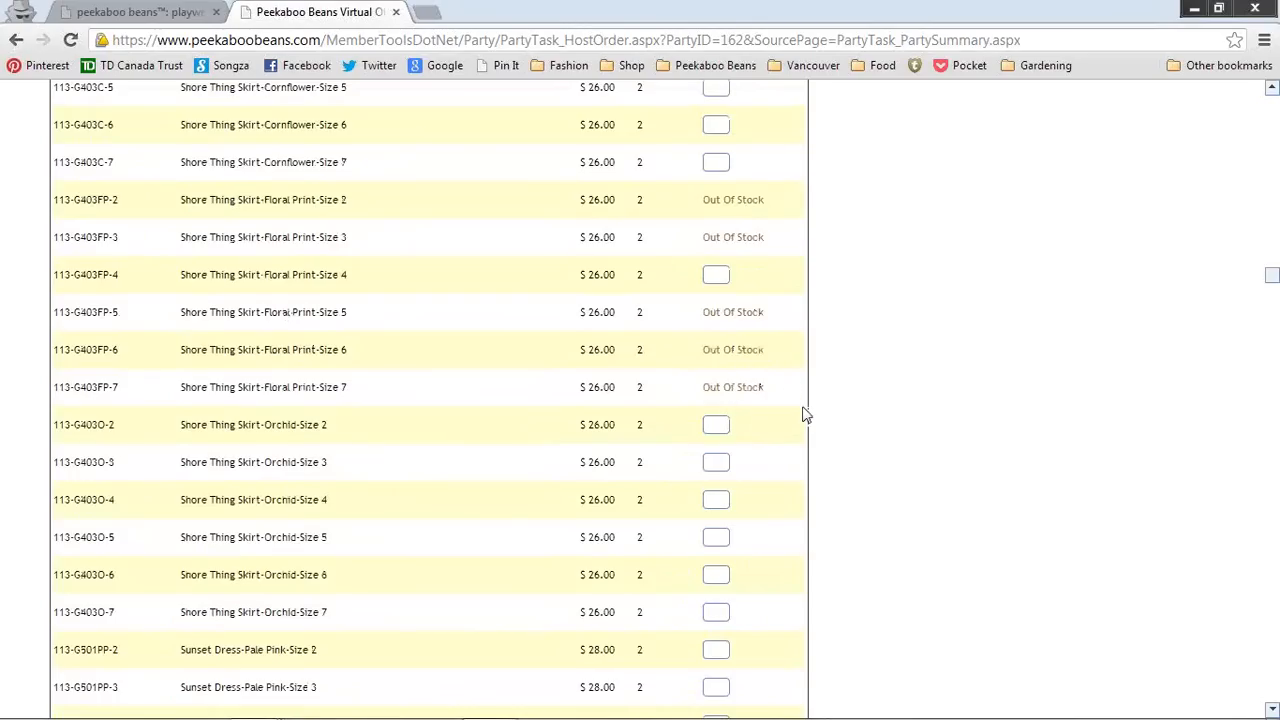
scroll(806, 415, down, 15)
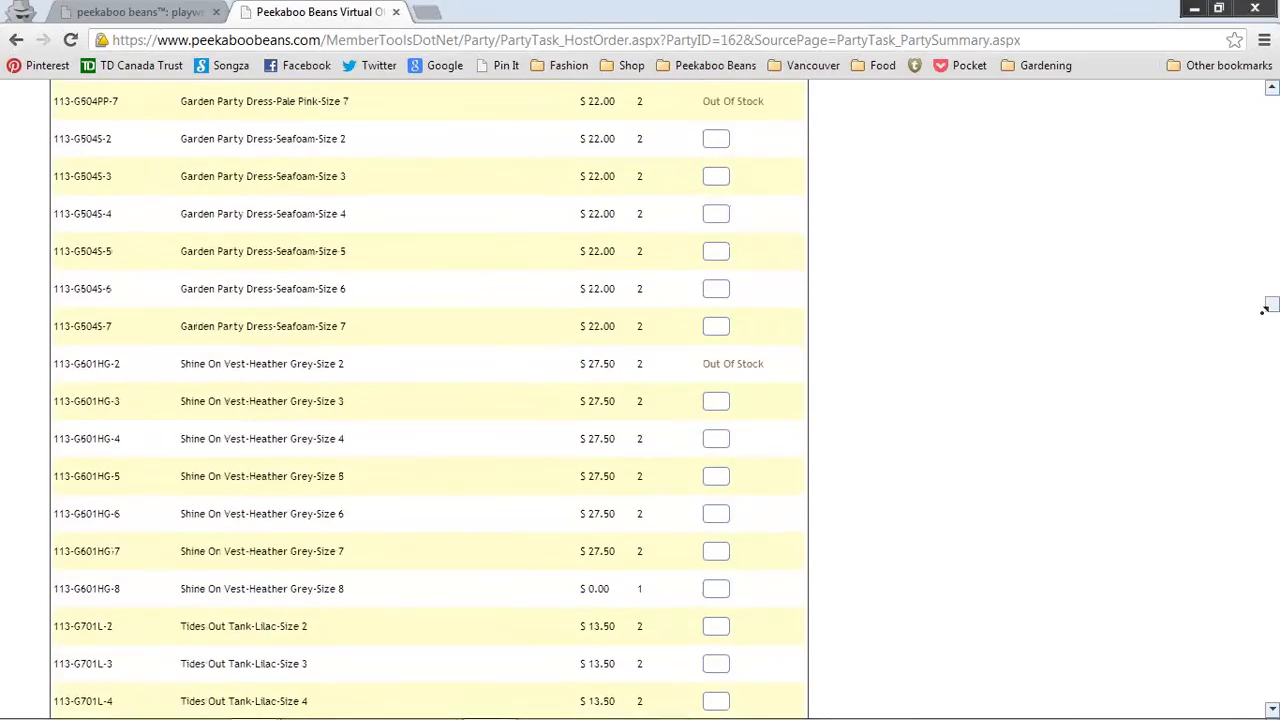
scroll(1263, 310, up, 5)
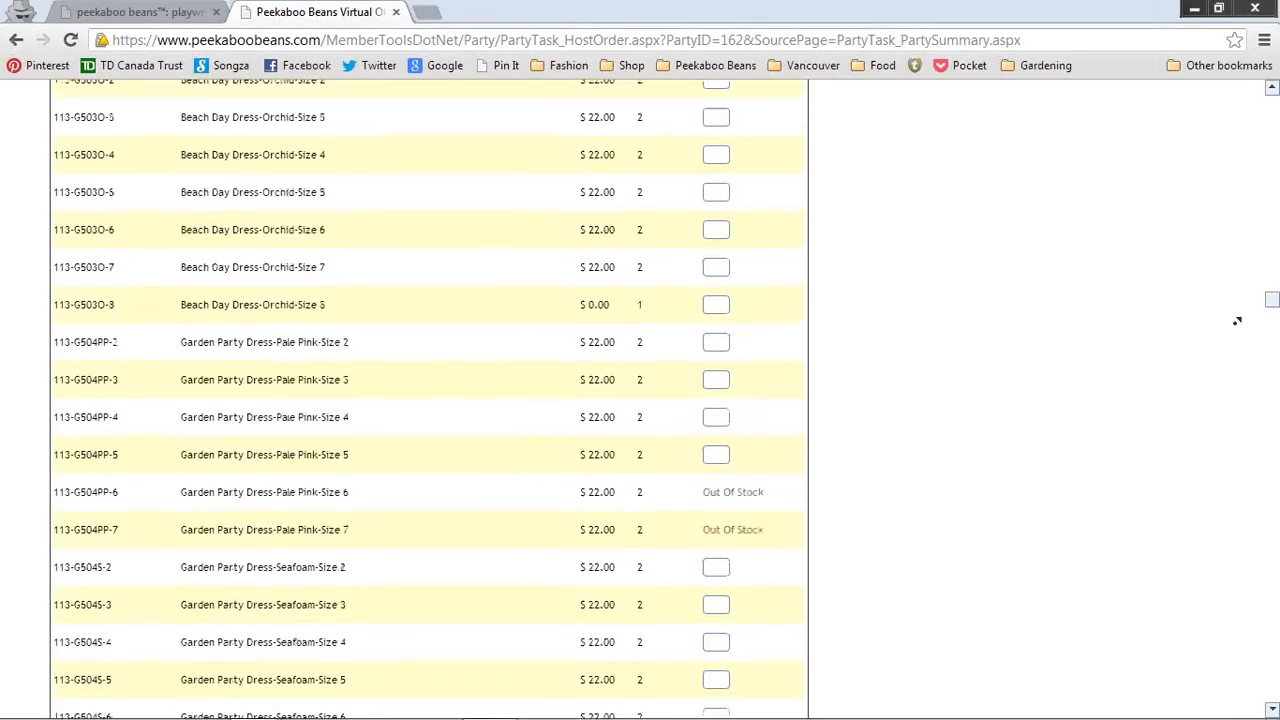
scroll(1237, 320, down, 9)
scroll(1246, 323, up, 2)
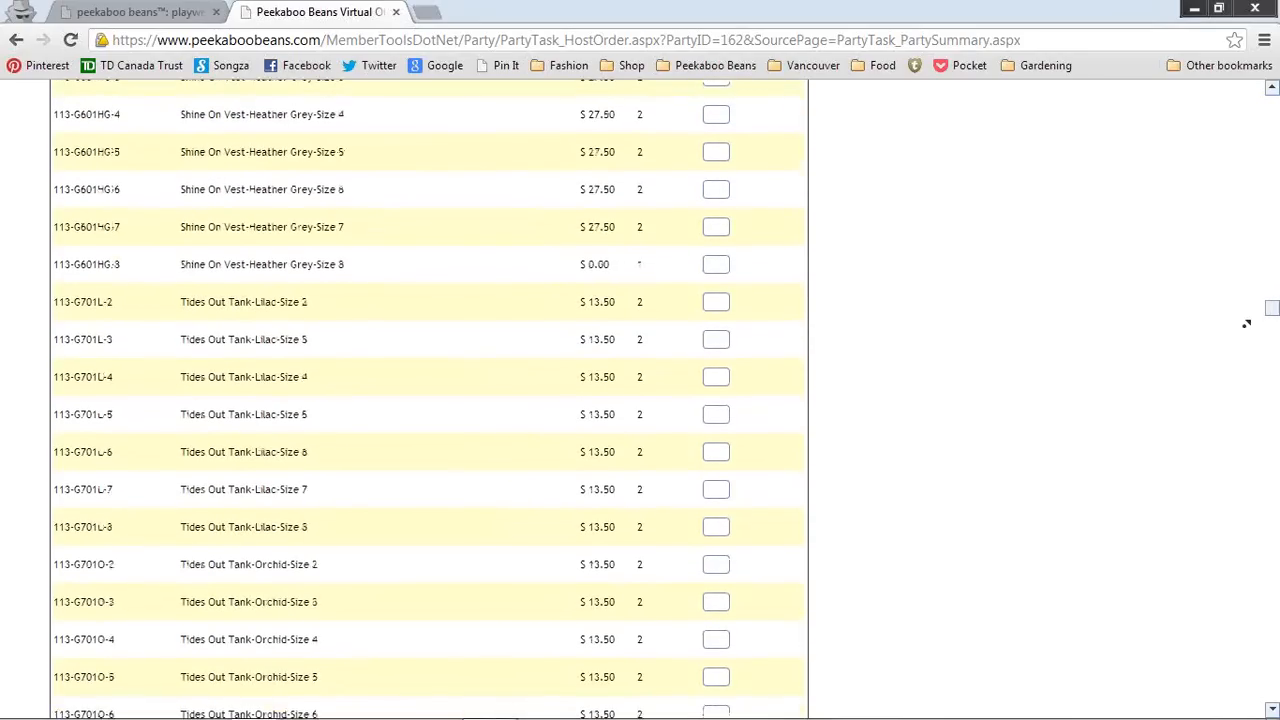
scroll(1246, 323, down, 15)
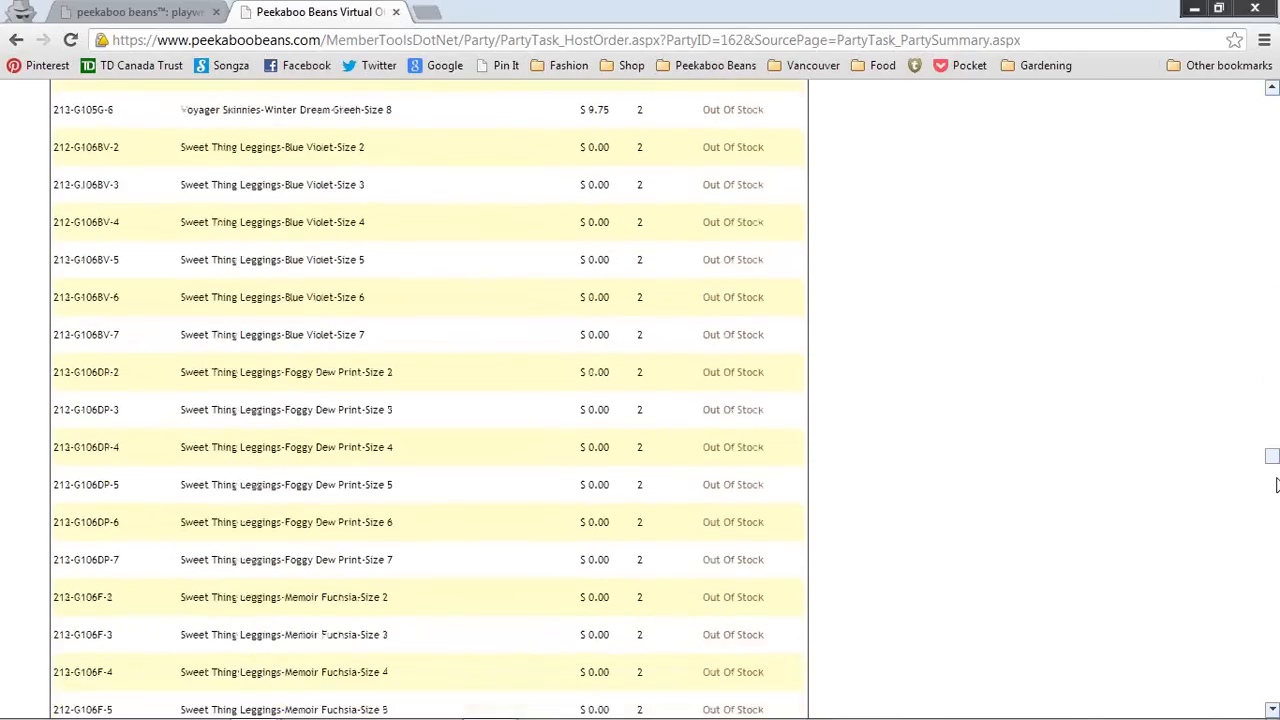
drag(1276, 485, 1275, 687)
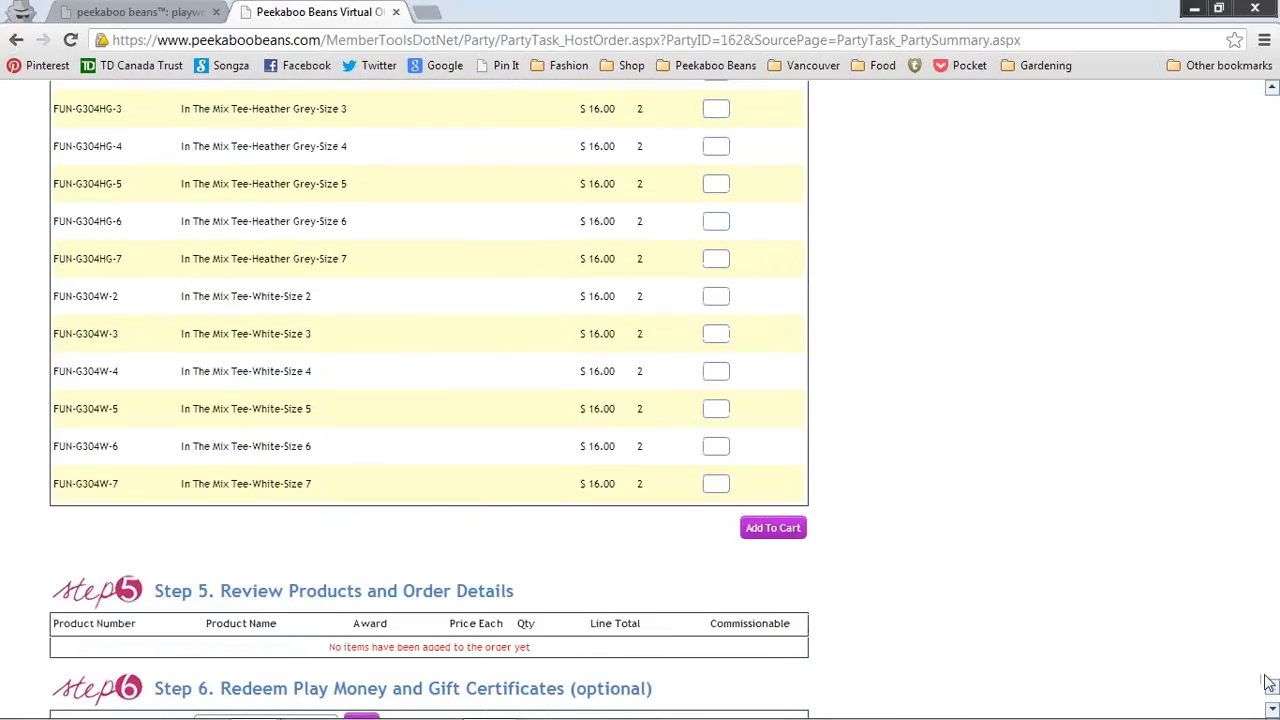
click(722, 333)
text(1)
click(780, 536)
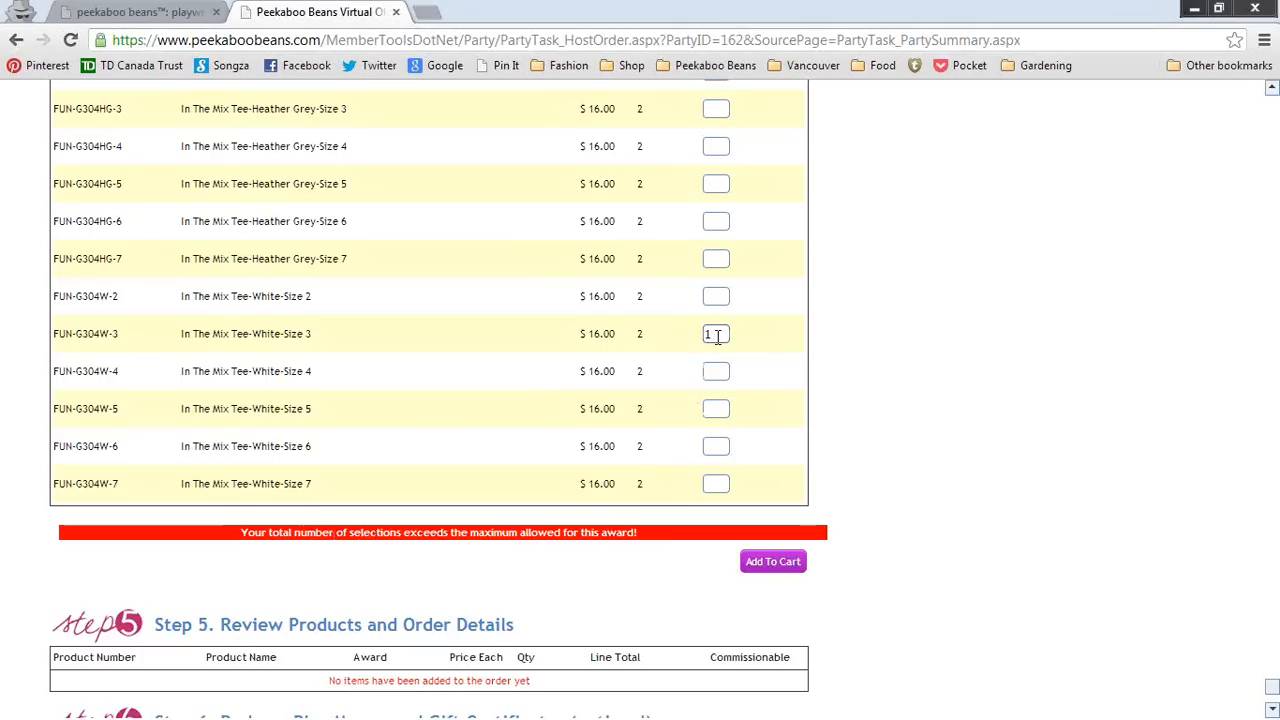
Step: Clear the In The Mix Tee quantity and resubmit, bringing totals to $45.00 products, $55.65 grand total
drag(718, 334, 677, 336)
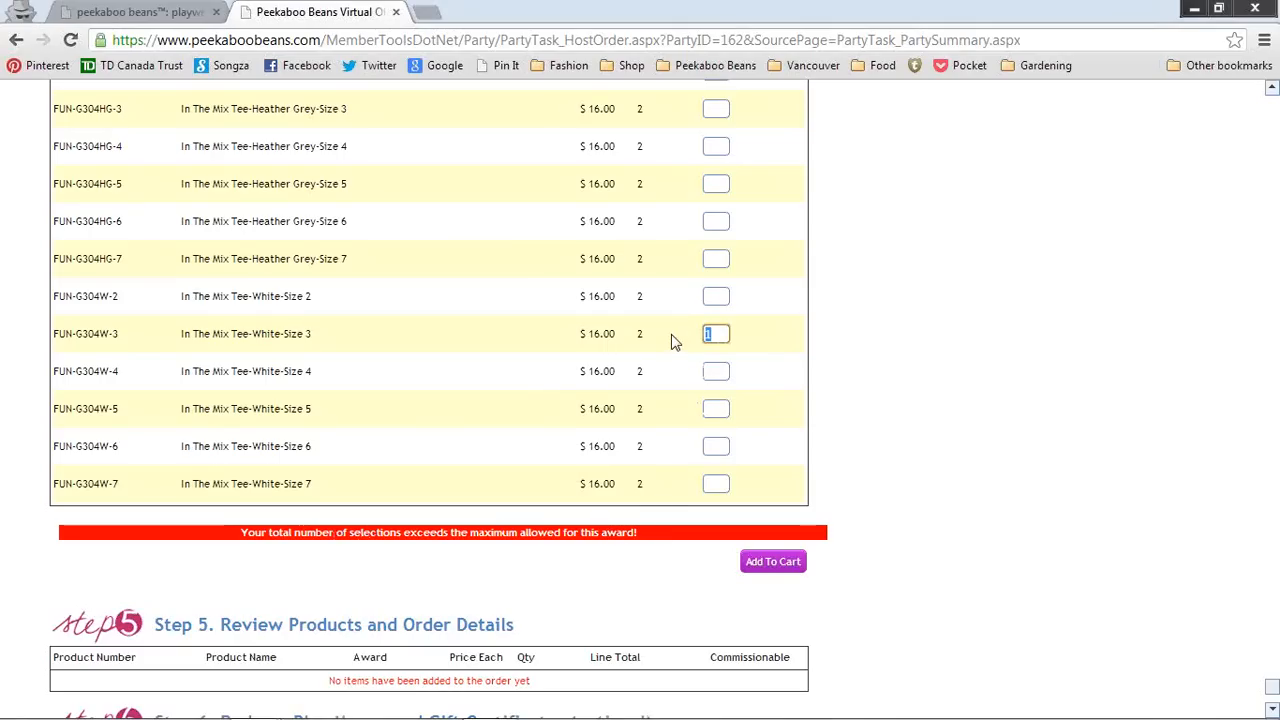
key(BackSpace)
click(793, 563)
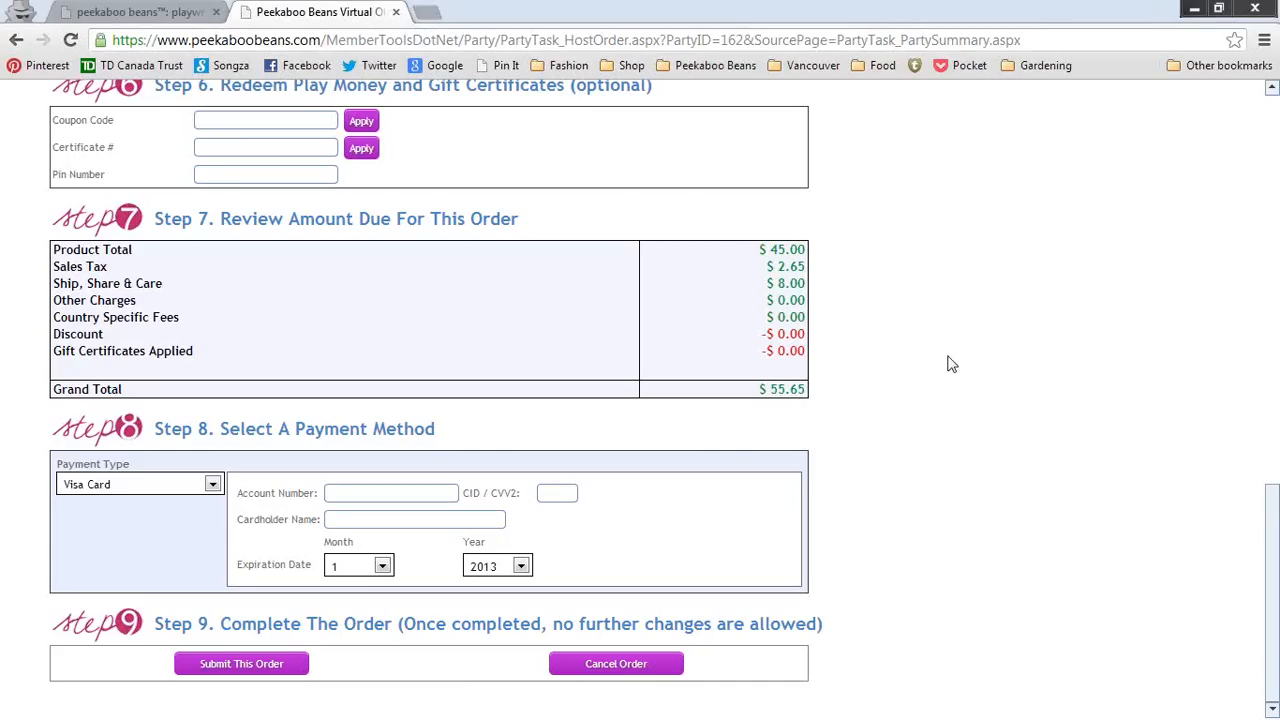
scroll(952, 367, up, 4)
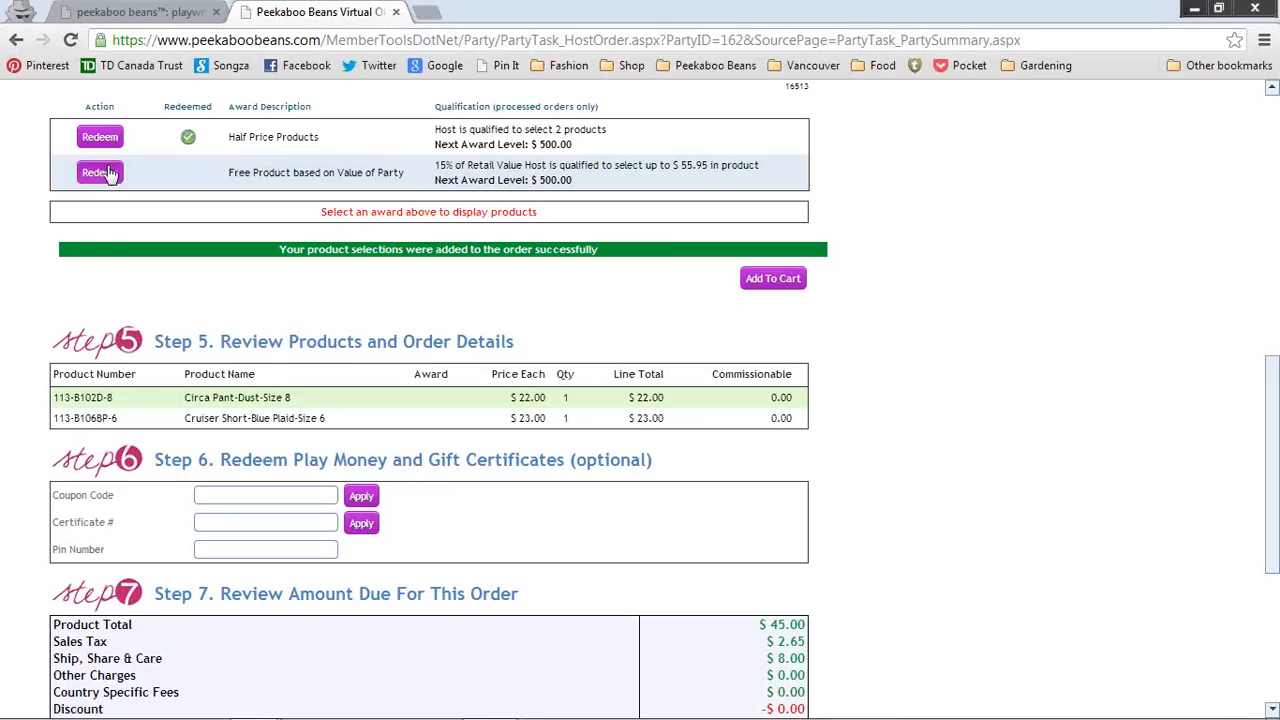
Step: Redeem the Free Product based on Value of Party award to list products up to $55.95
click(103, 174)
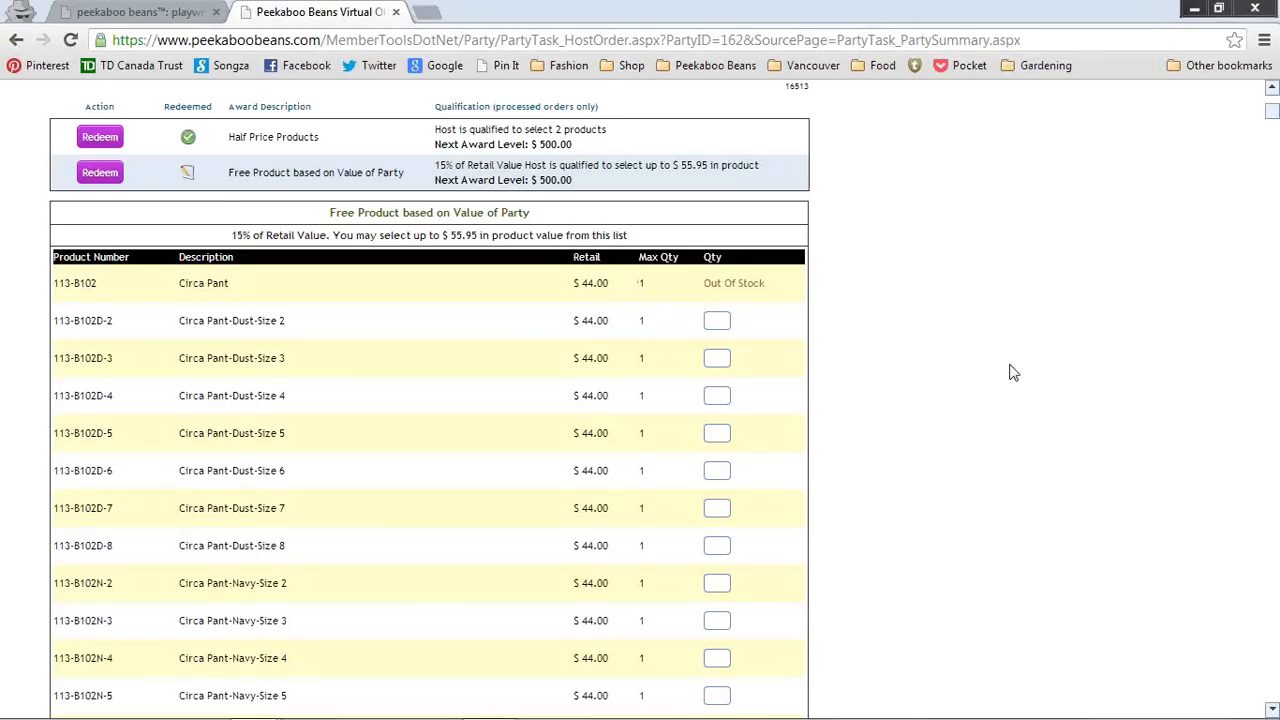
scroll(1010, 372, down, 10)
scroll(1010, 372, down, 9)
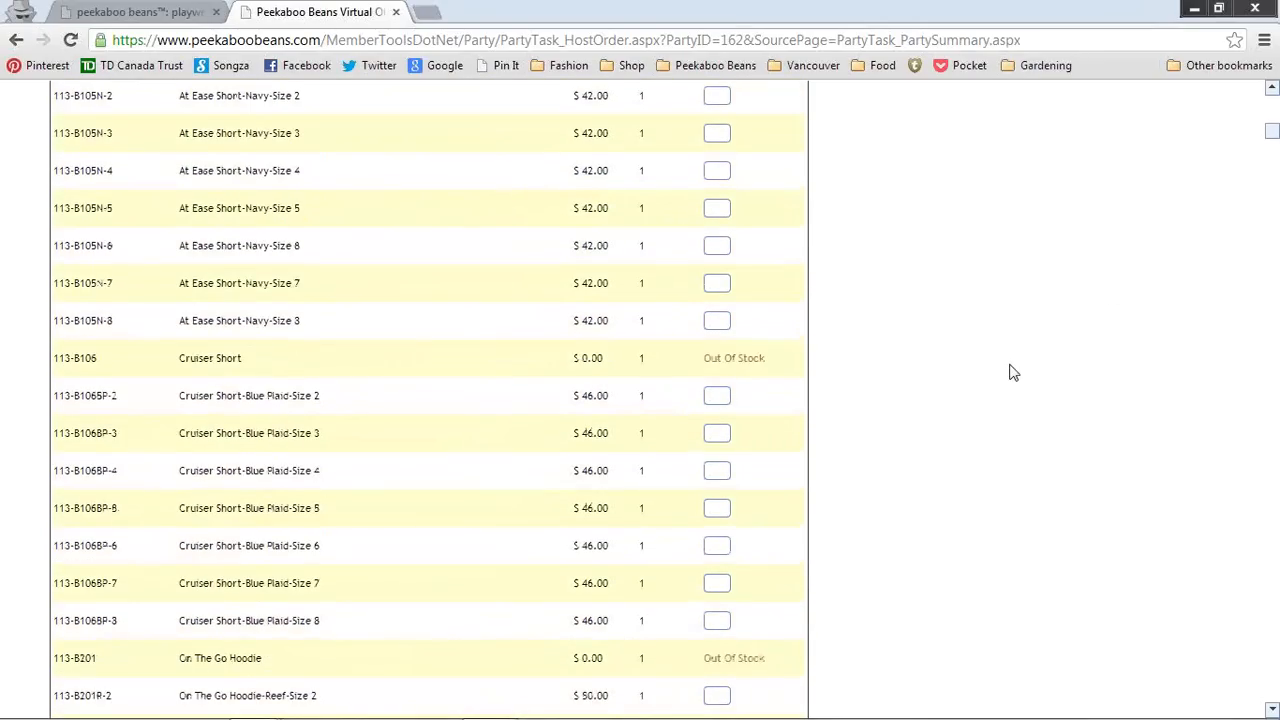
scroll(1010, 372, down, 10)
scroll(800, 360, down, 20)
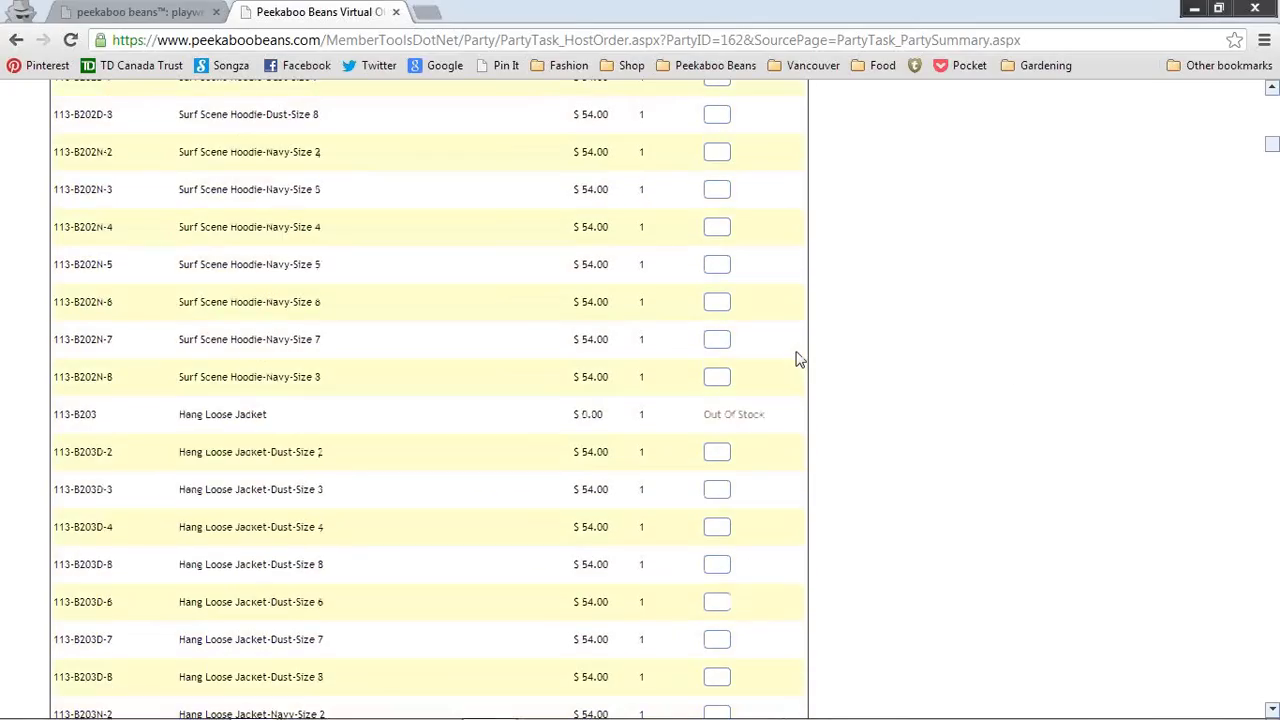
scroll(800, 360, down, 20)
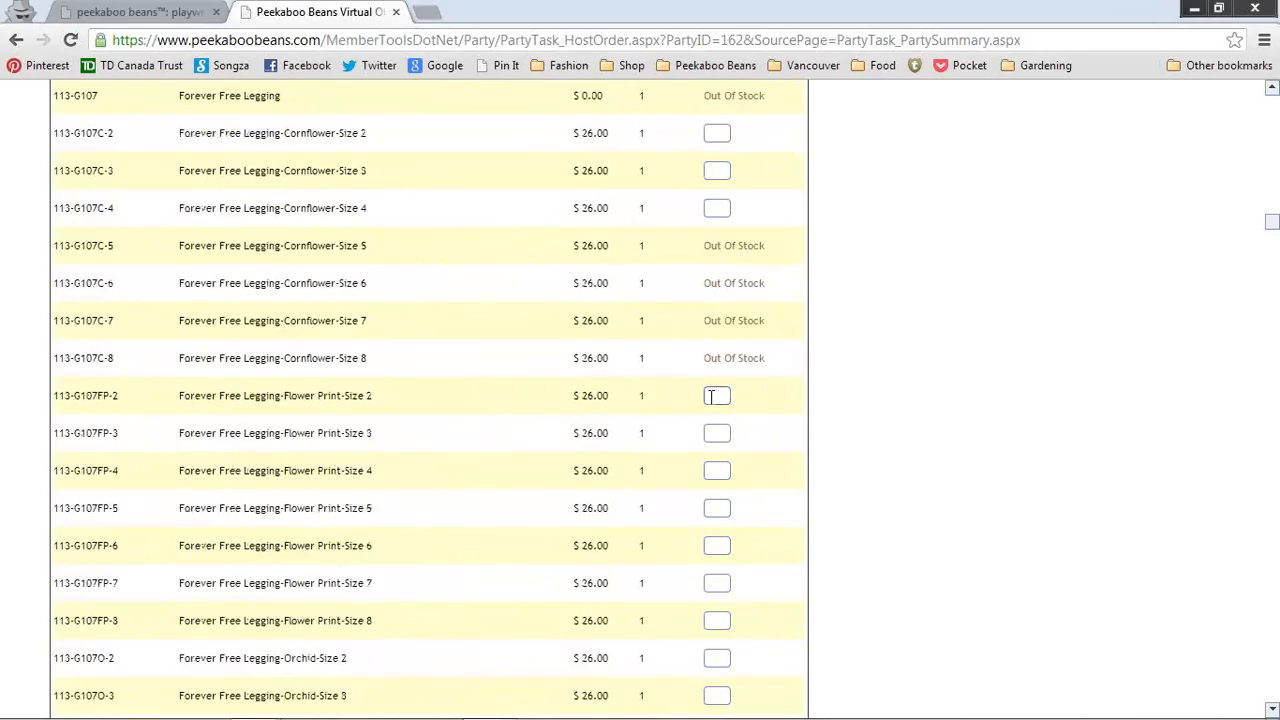
click(717, 434)
scroll(780, 477, down, 10)
click(719, 448)
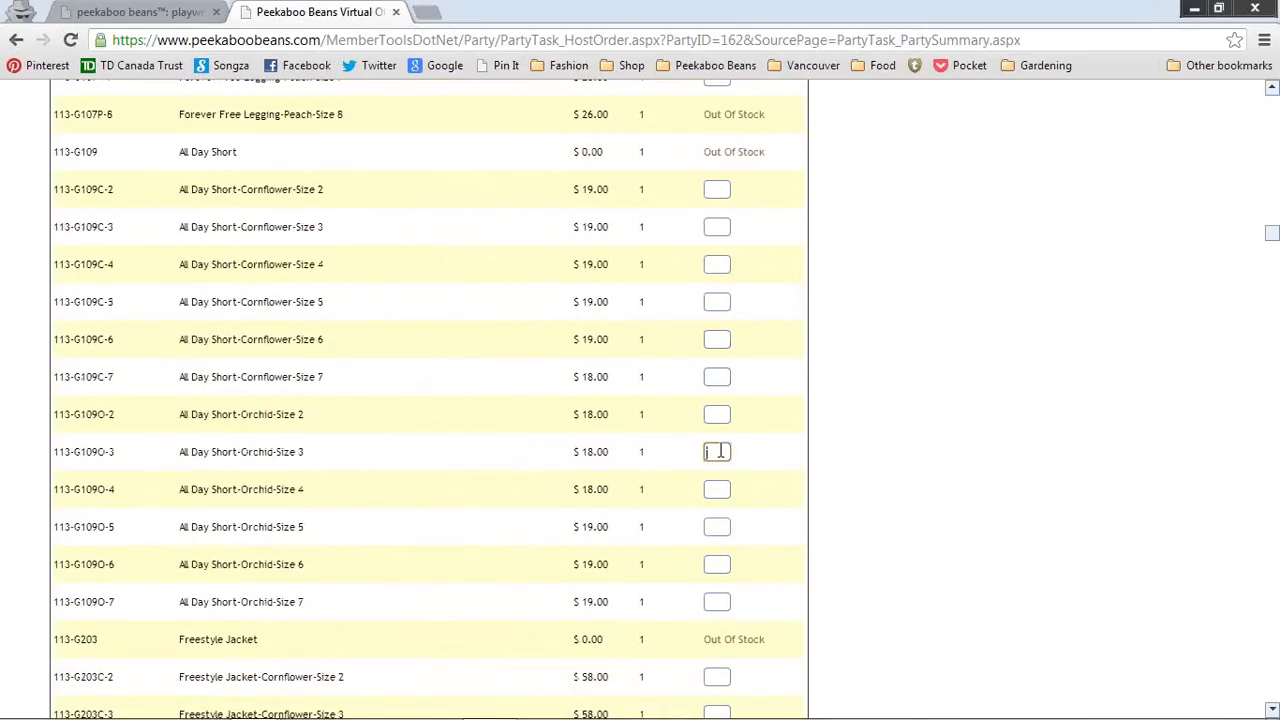
scroll(785, 451, down, 10)
click(717, 489)
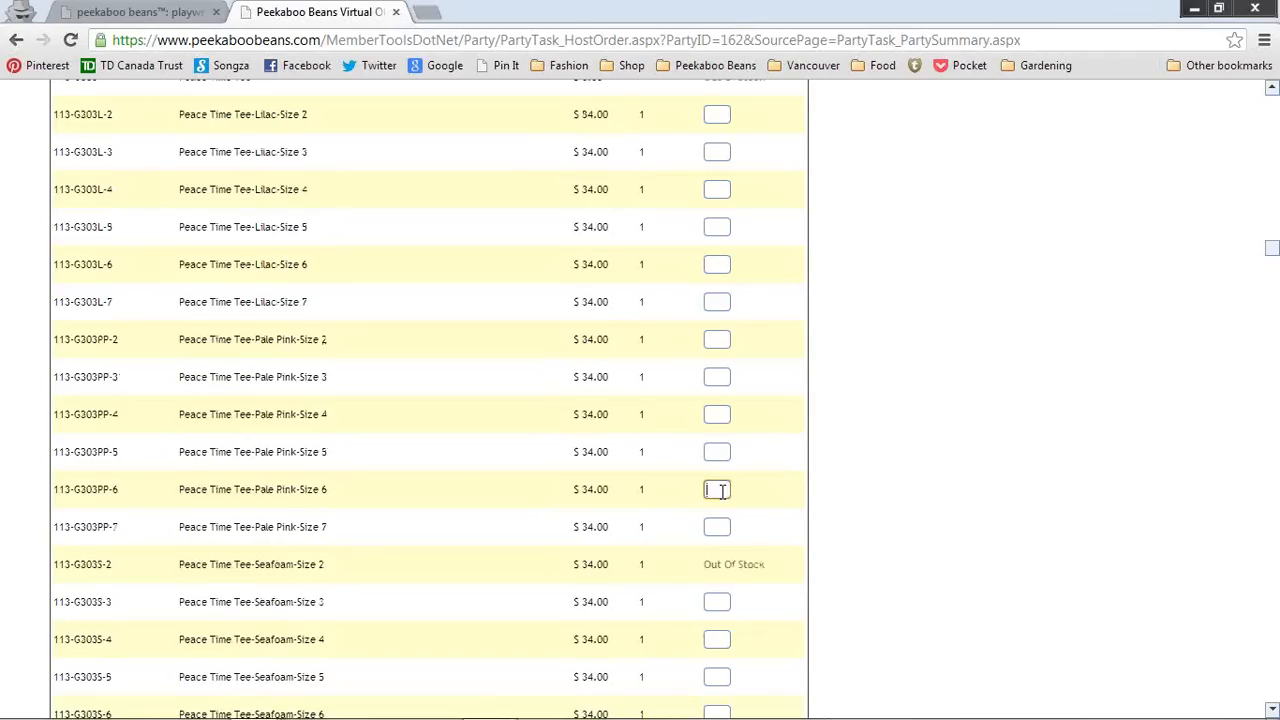
scroll(725, 487, down, 10)
scroll(720, 505, down, 10)
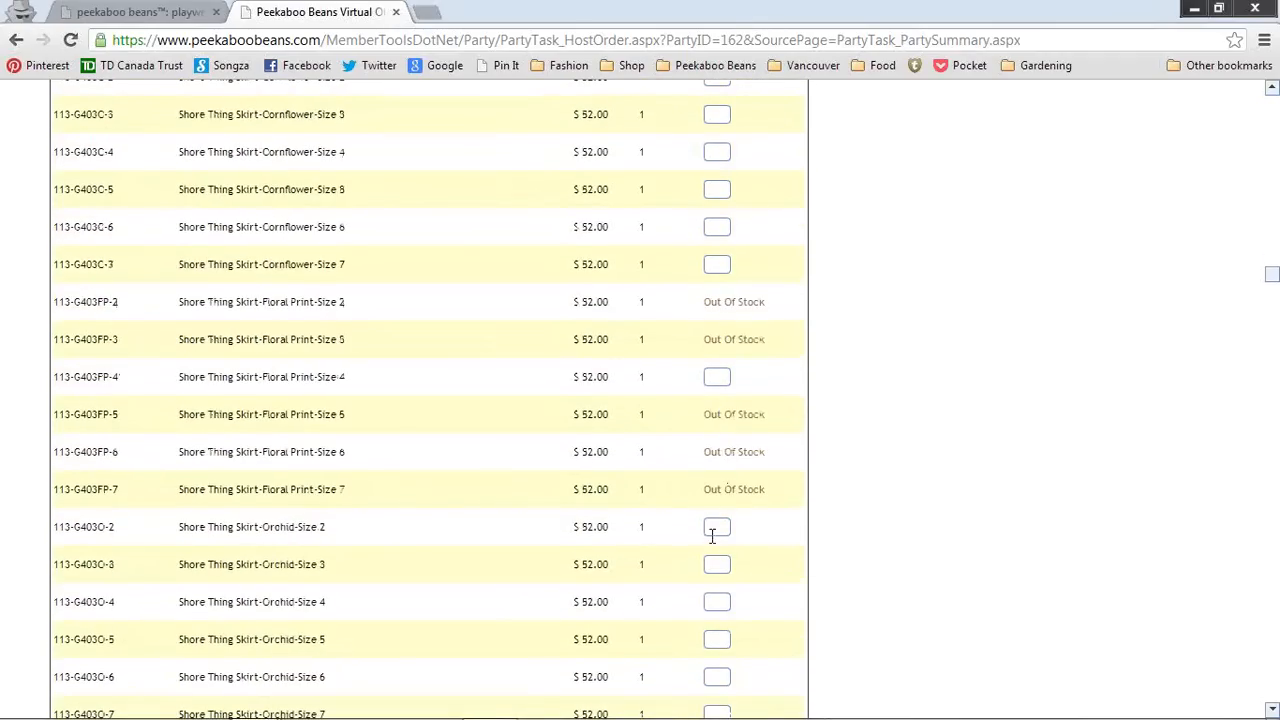
click(716, 527)
scroll(797, 512, down, 10)
scroll(797, 510, down, 20)
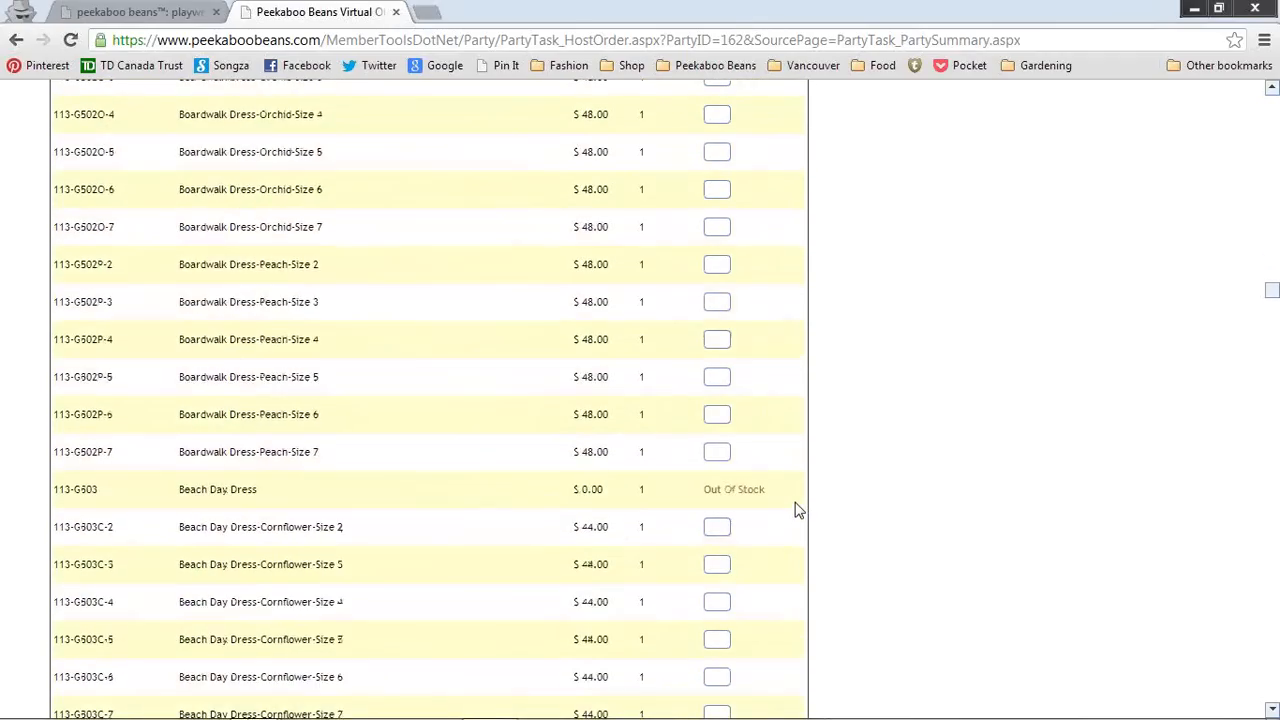
scroll(943, 509, down, 20)
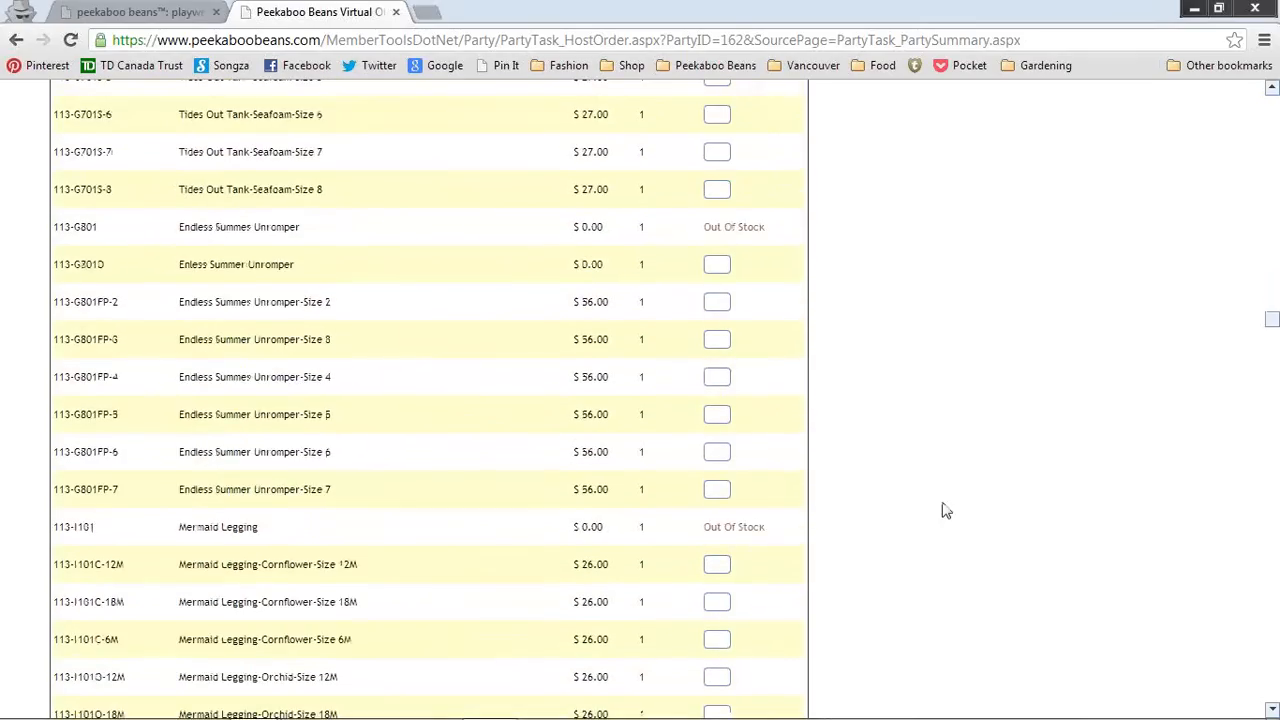
scroll(1000, 600, down, 20)
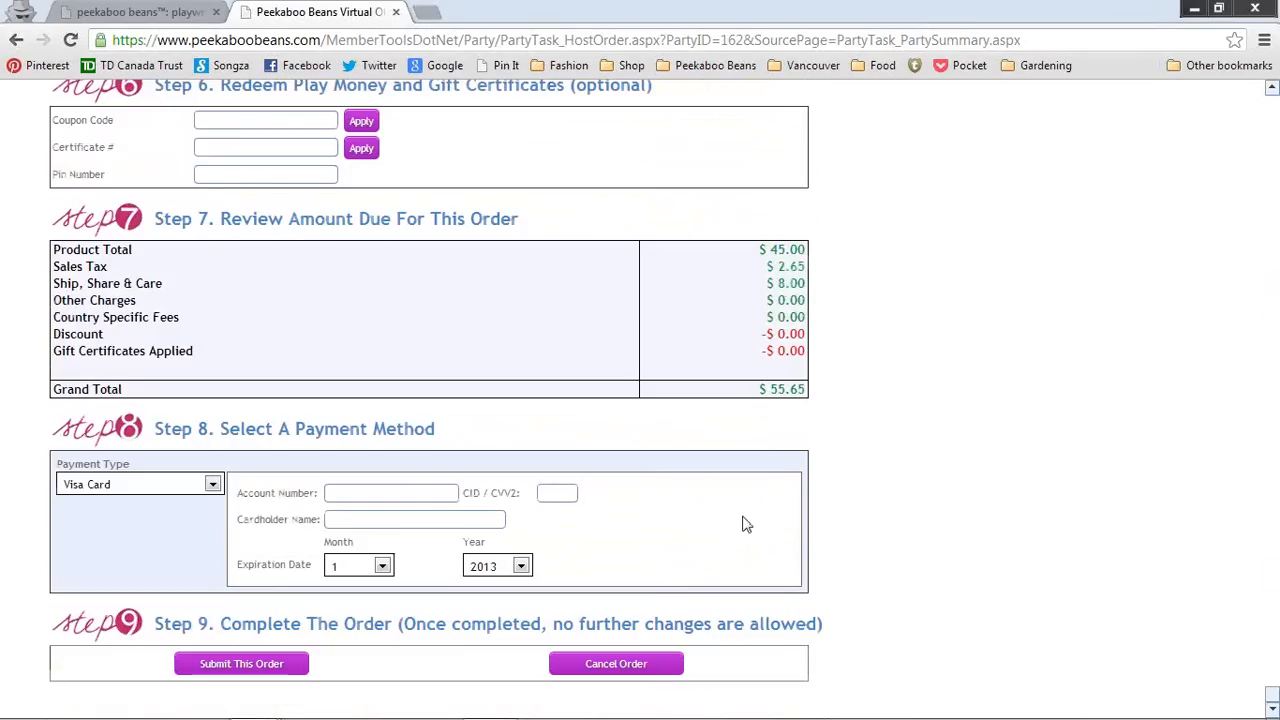
scroll(971, 471, up, 4)
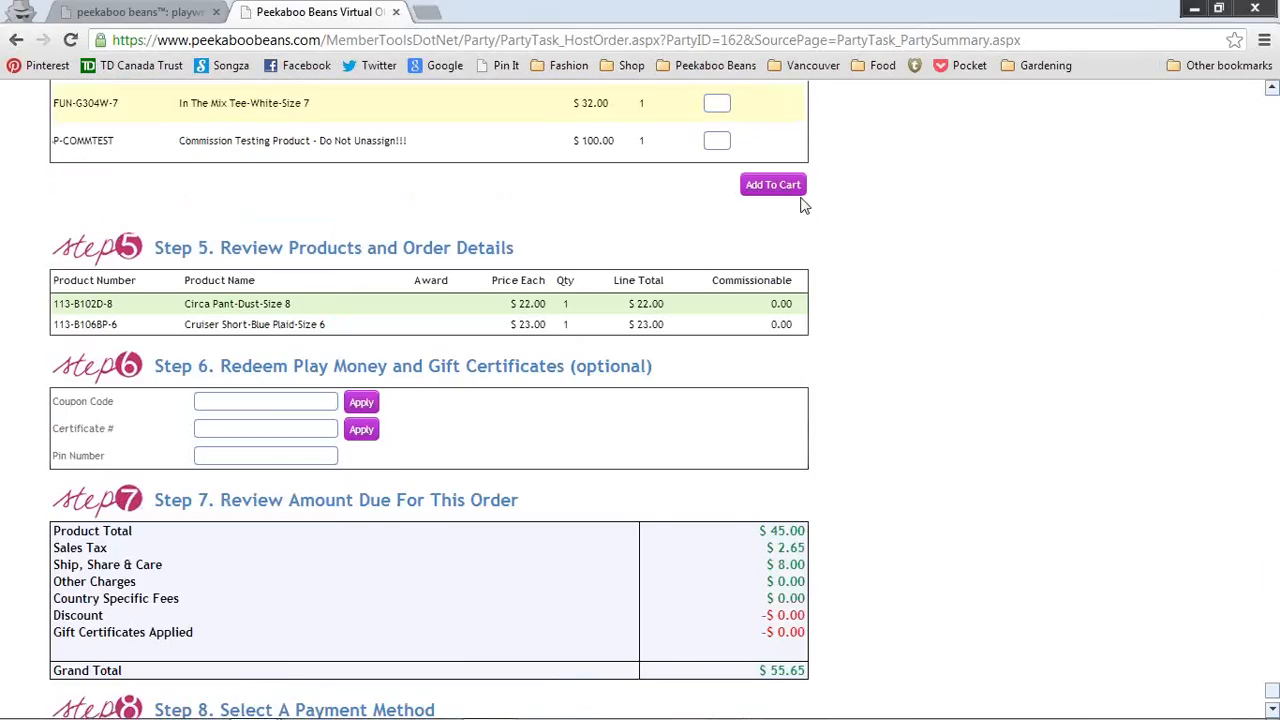
Step: Add the chosen free award products to the host order, totalling $119.05 products and $133.40 overall
click(773, 185)
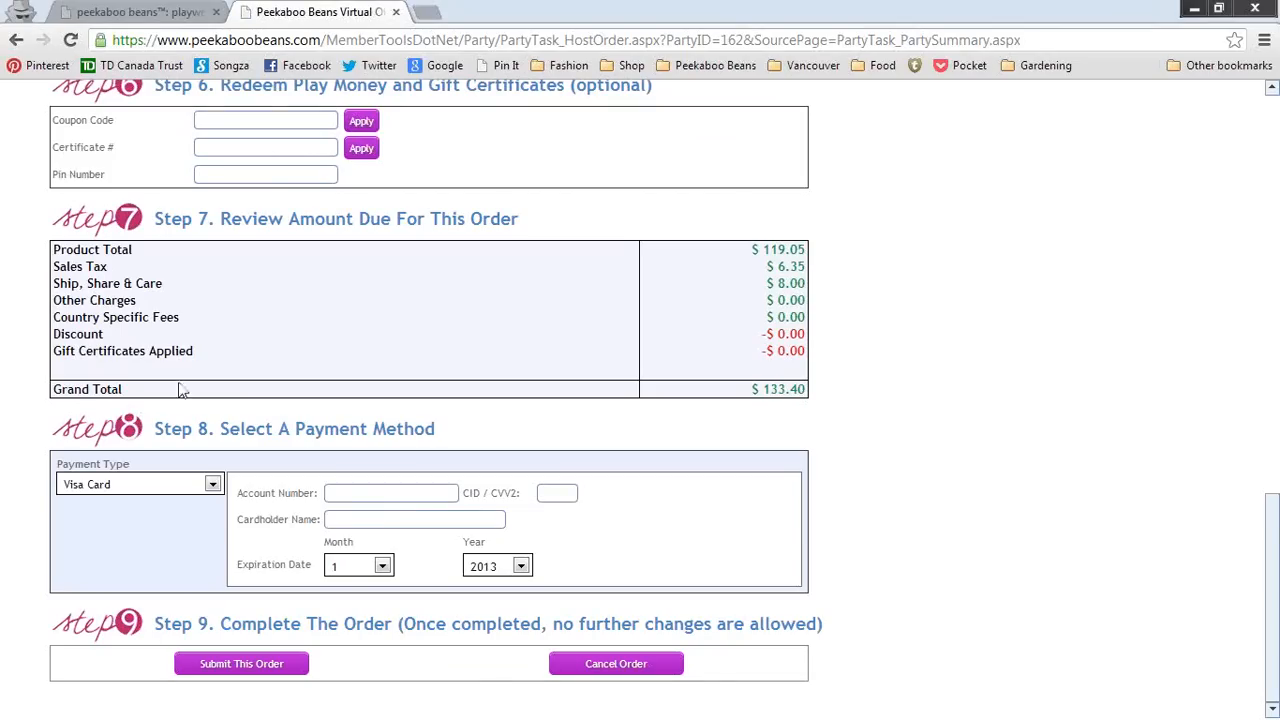
scroll(868, 388, up, 2)
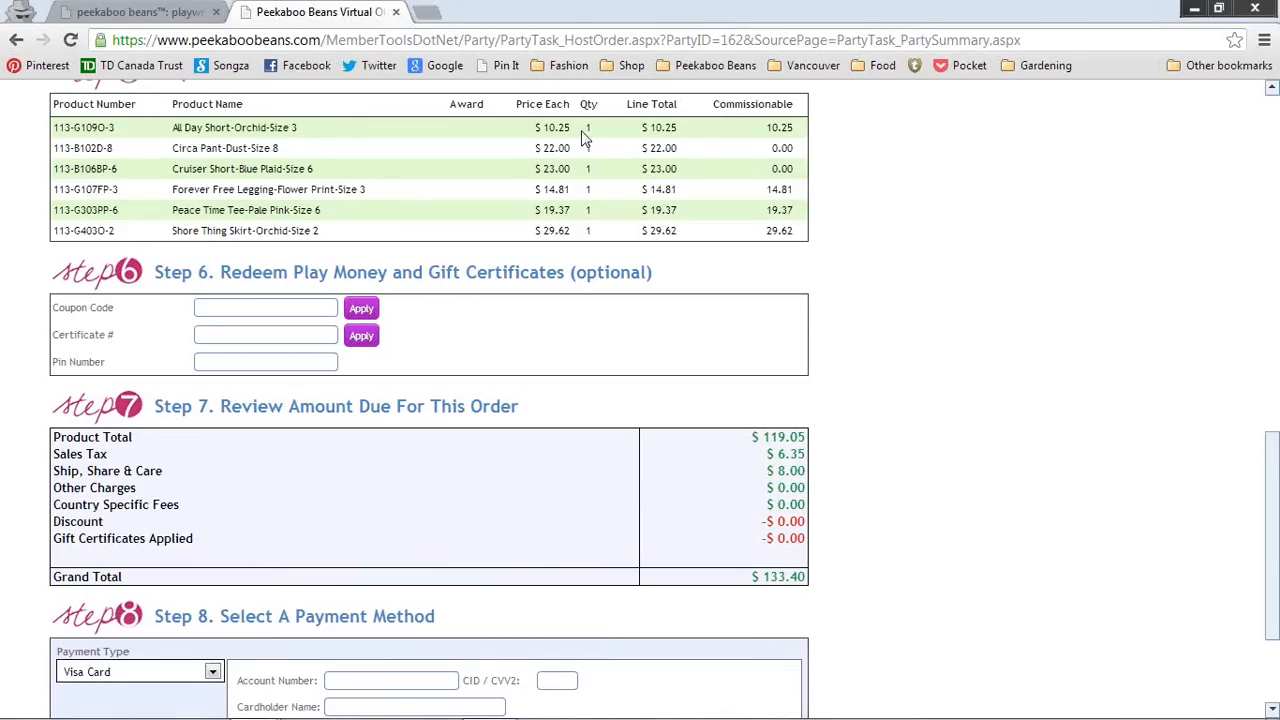
click(584, 130)
scroll(1033, 175, up, 3)
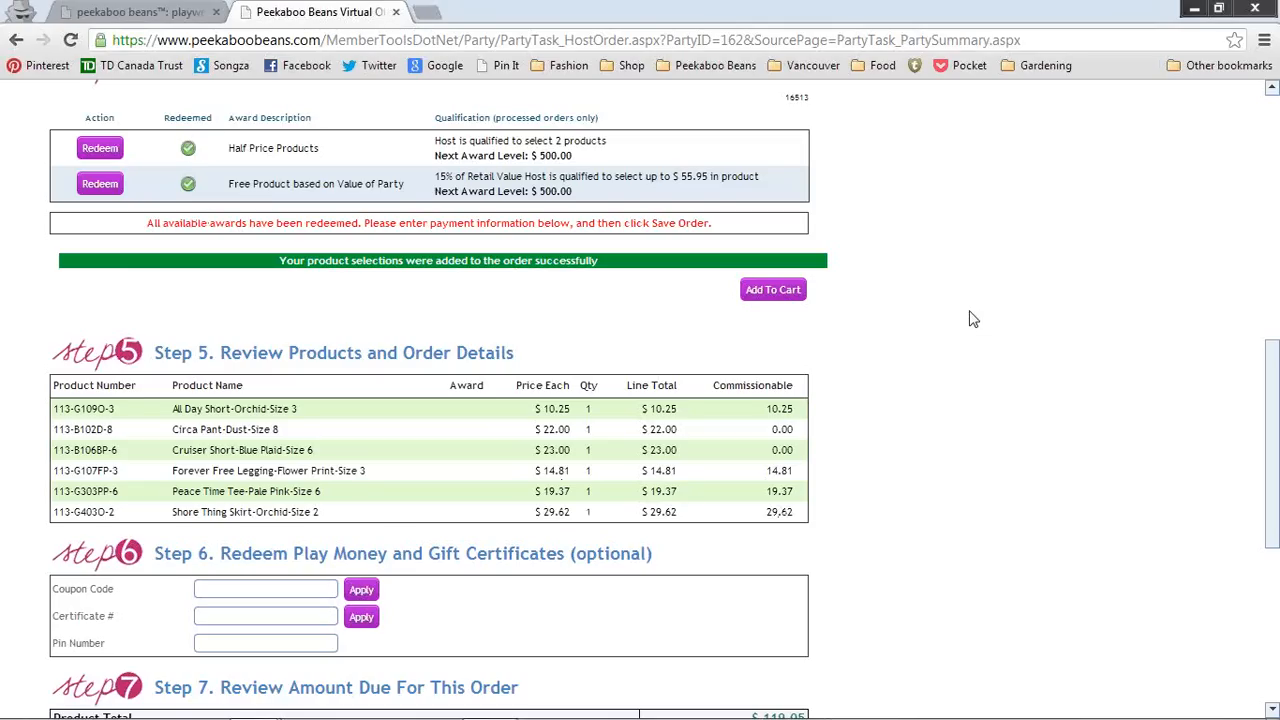
scroll(969, 319, down, 2)
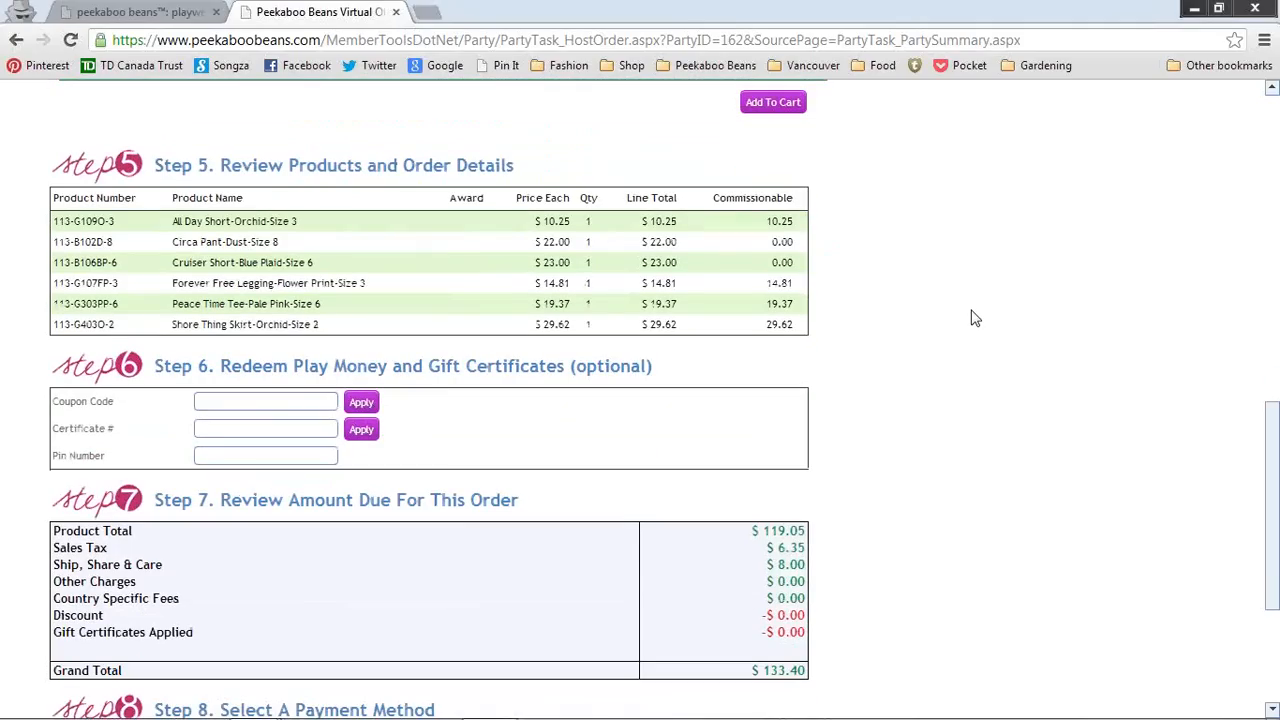
scroll(975, 318, down, 3)
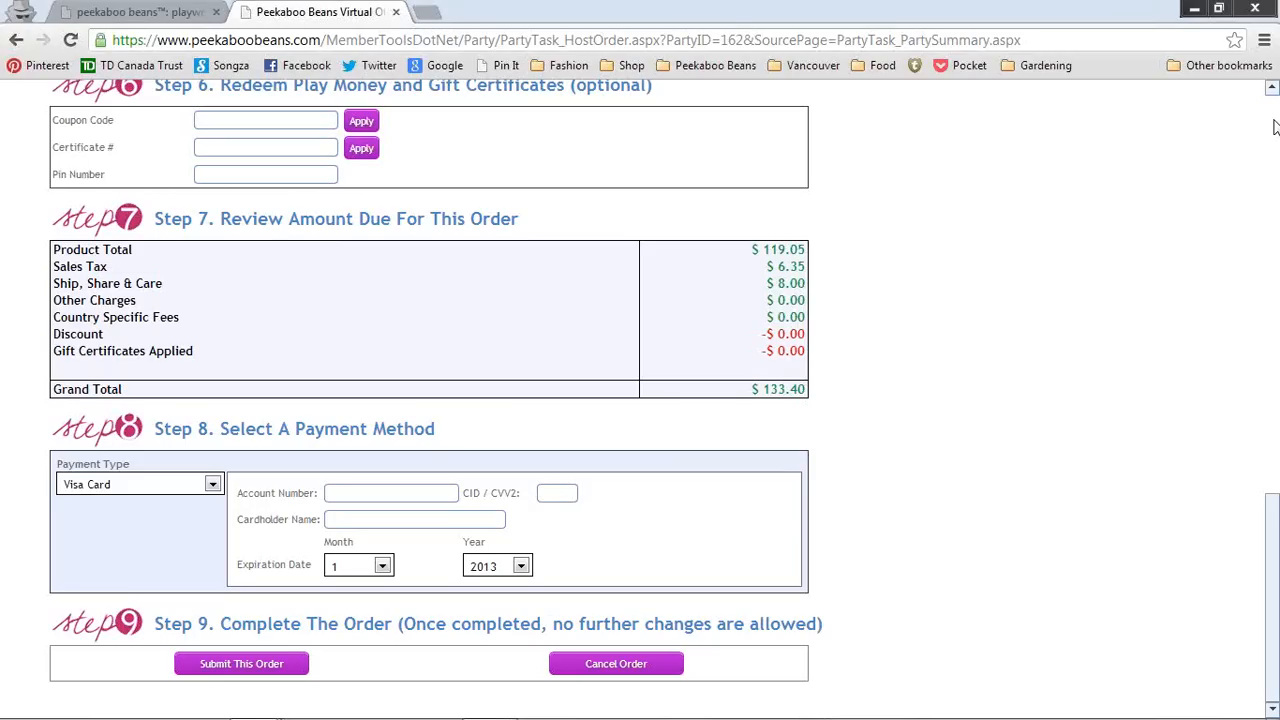
Step: Start closing soiree 00162 from Step 6 of the soiree summary
scroll(1217, 367, up, 10)
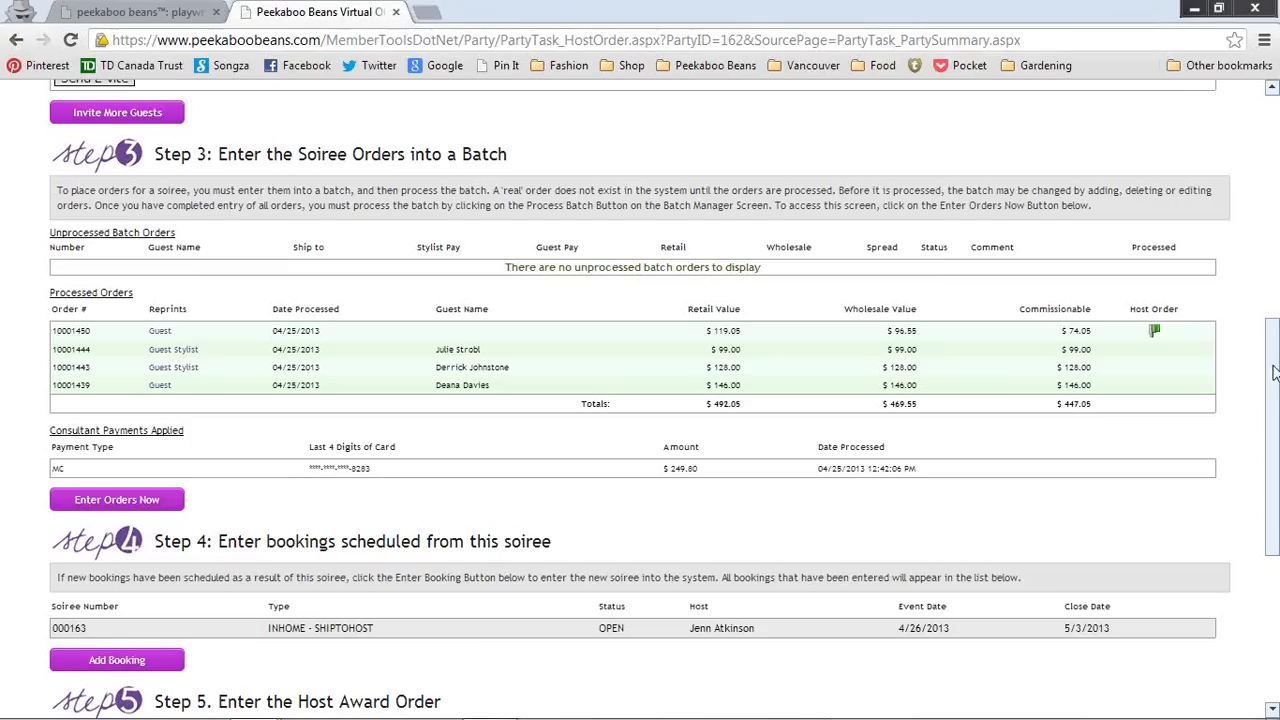
drag(1273, 367, 1276, 488)
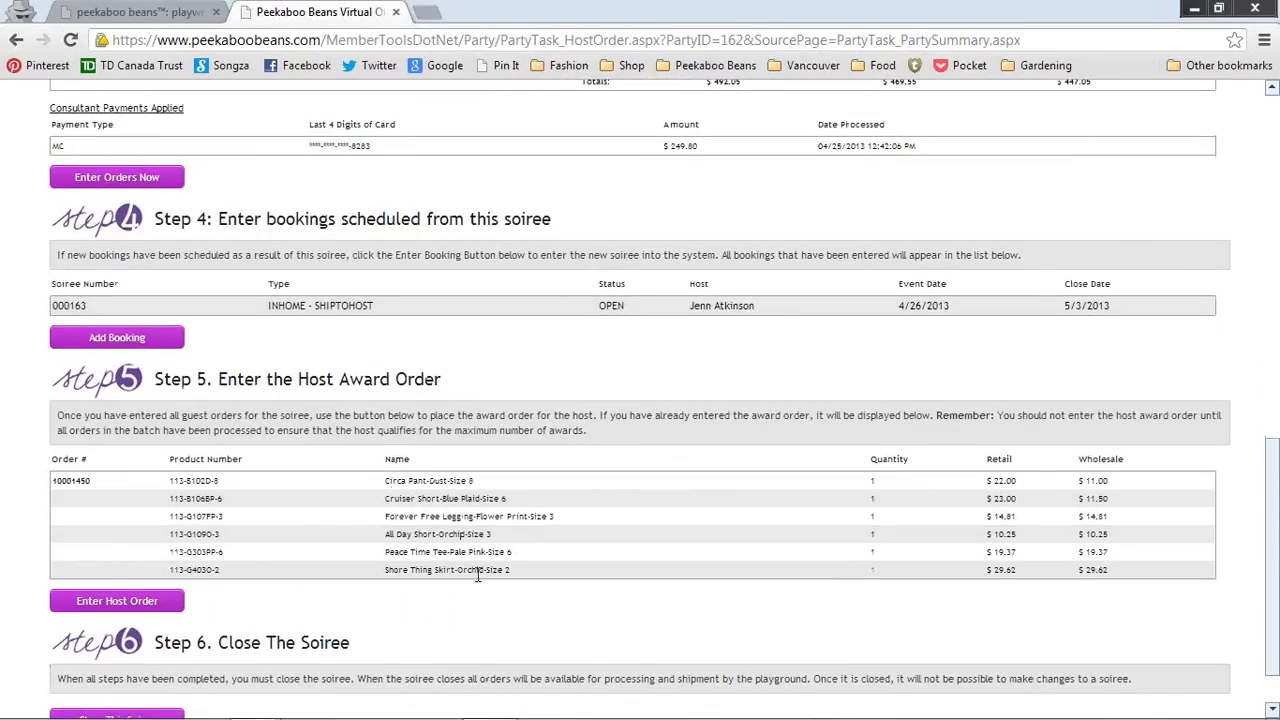
drag(1275, 532, 1250, 572)
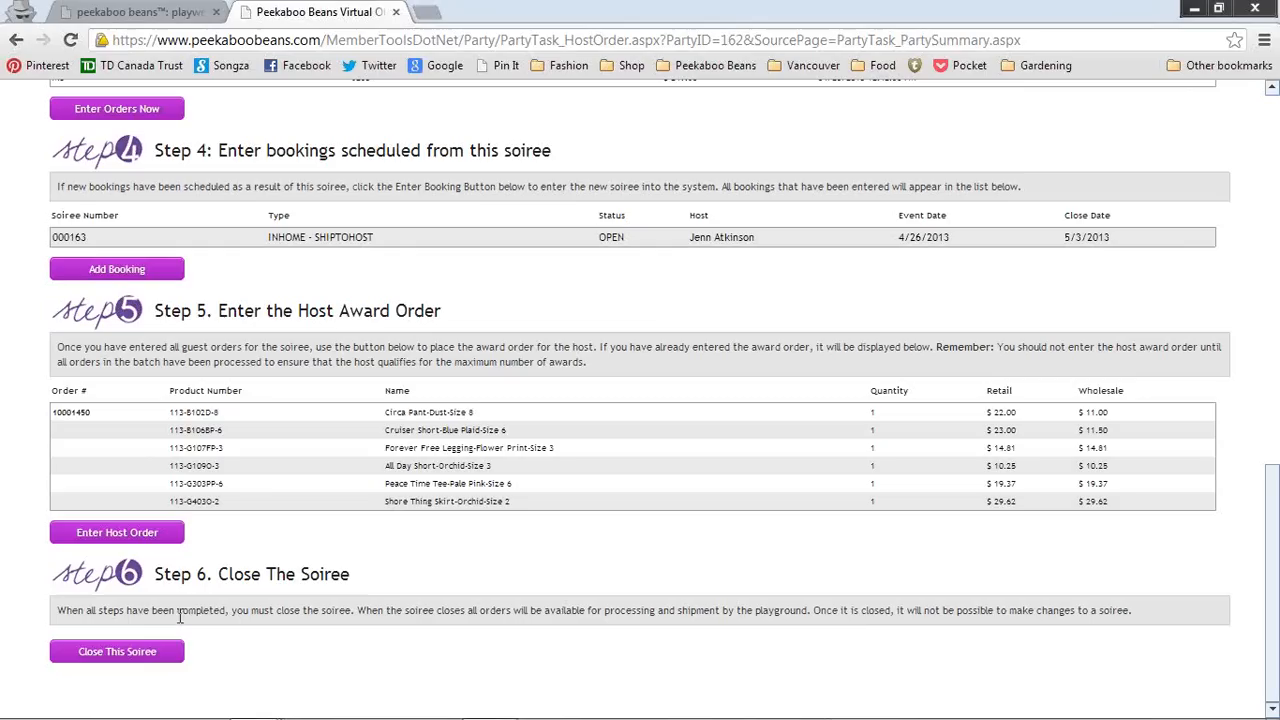
click(136, 652)
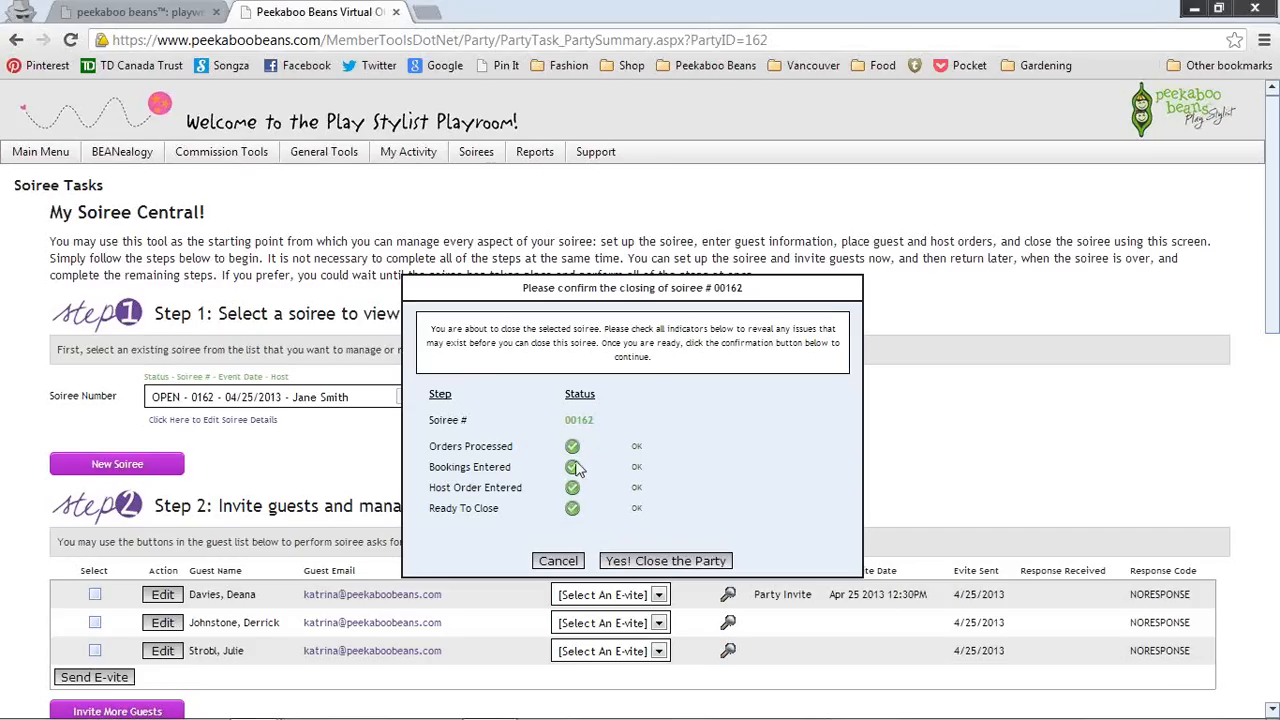
Step: Confirm 'Yes! Close the Party' so soiree 0162 shows as CLOSED
mouse_move(576, 478)
click(670, 562)
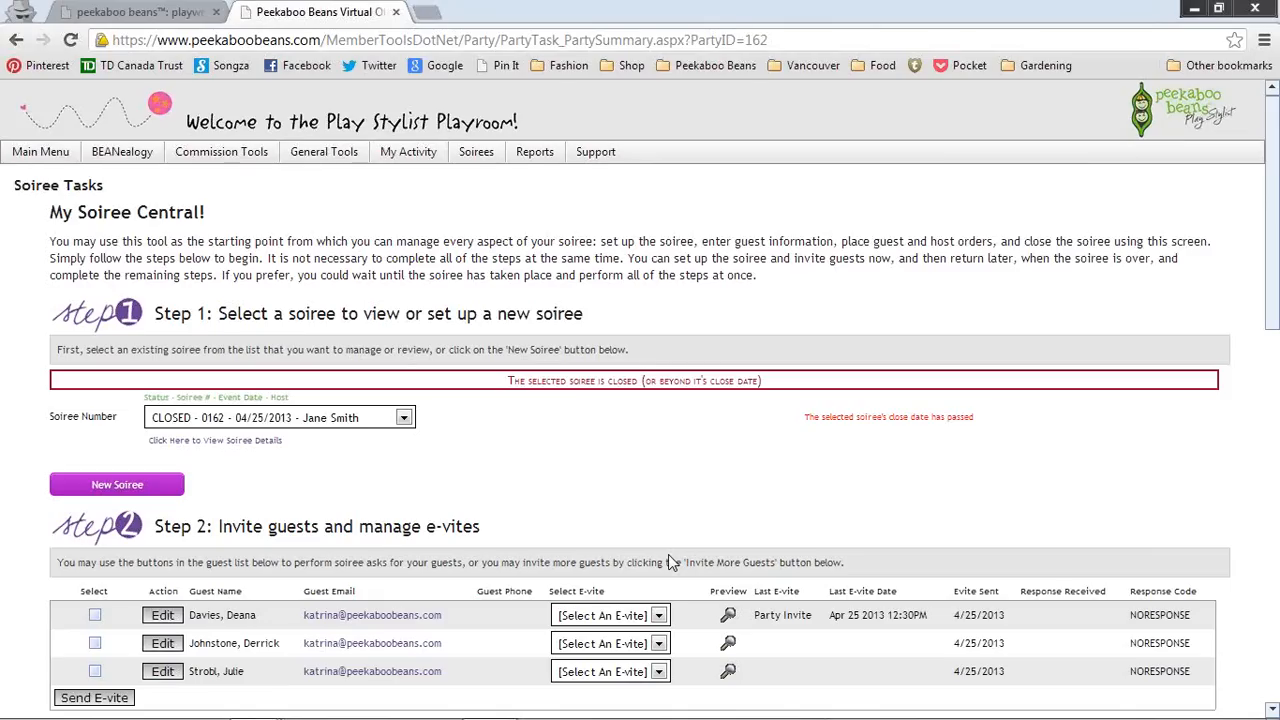
click(404, 418)
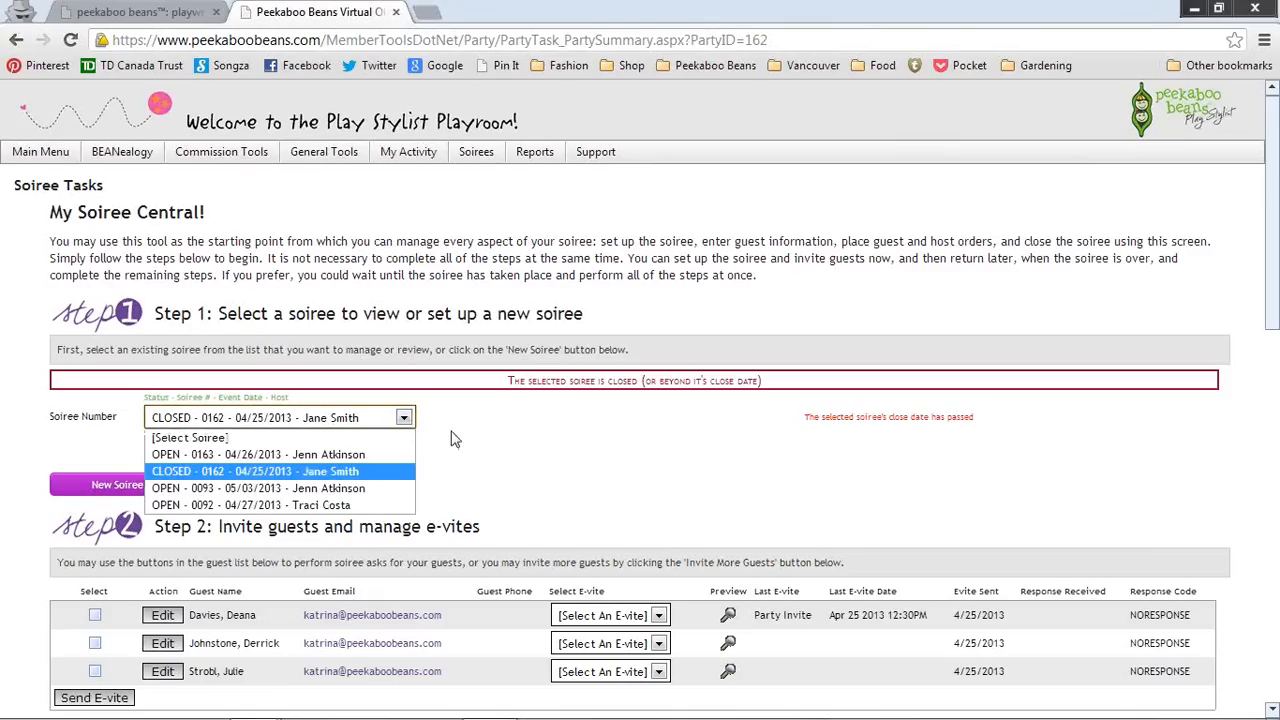
click(452, 439)
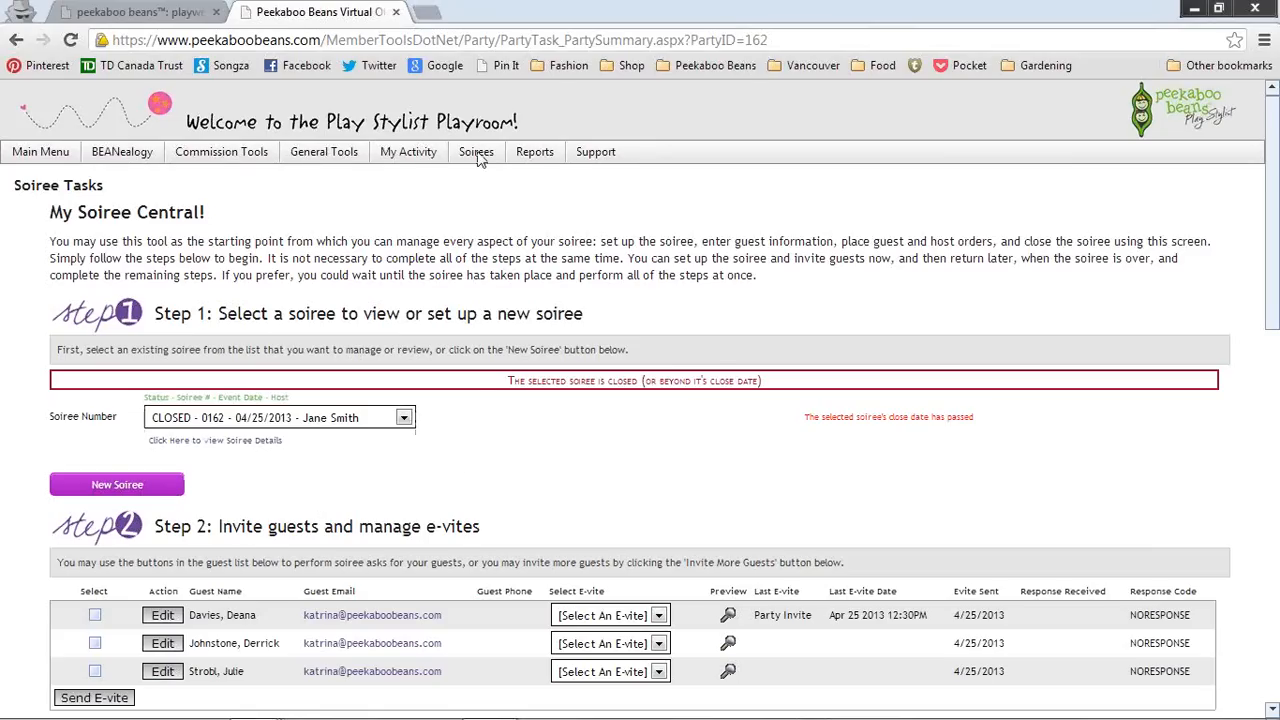
click(395, 418)
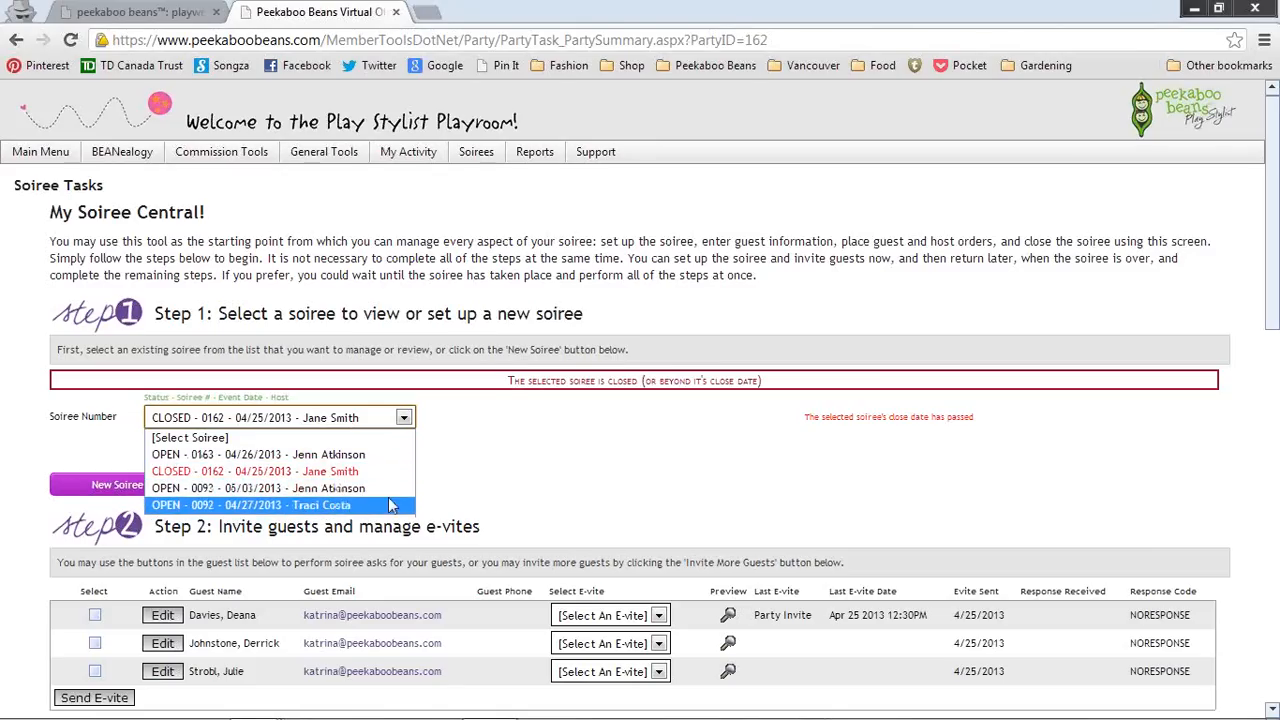
click(558, 484)
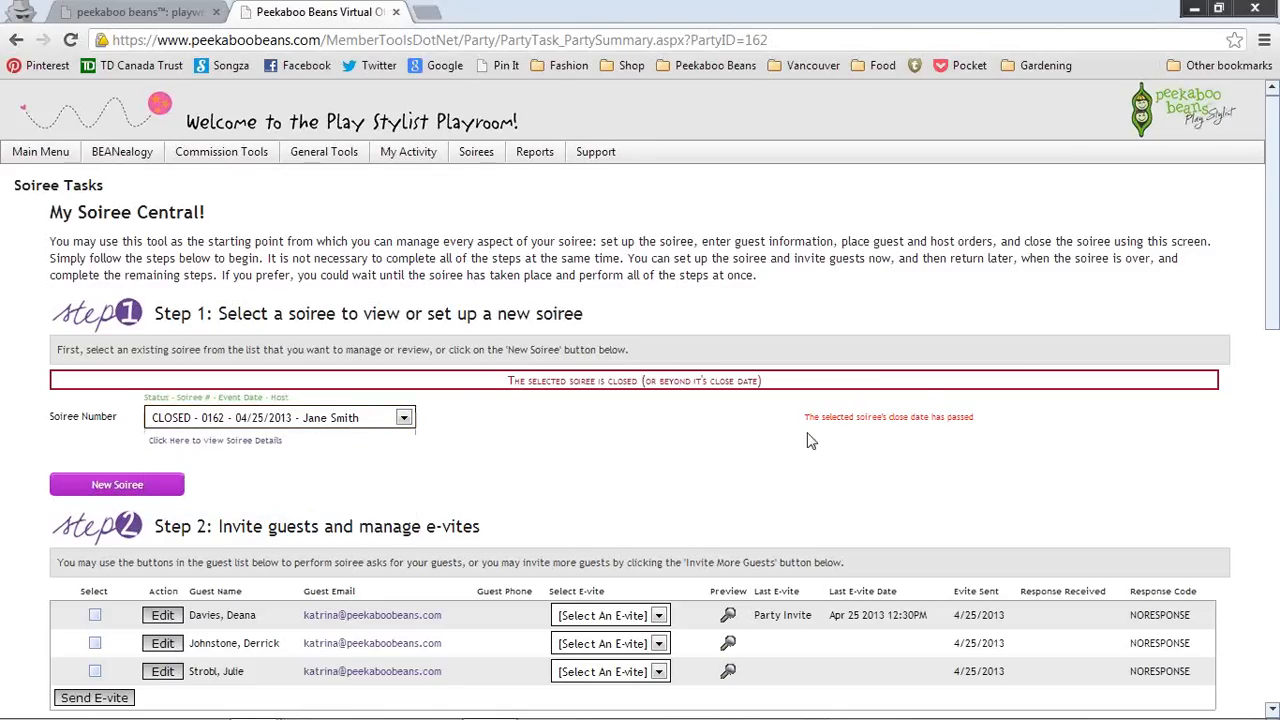